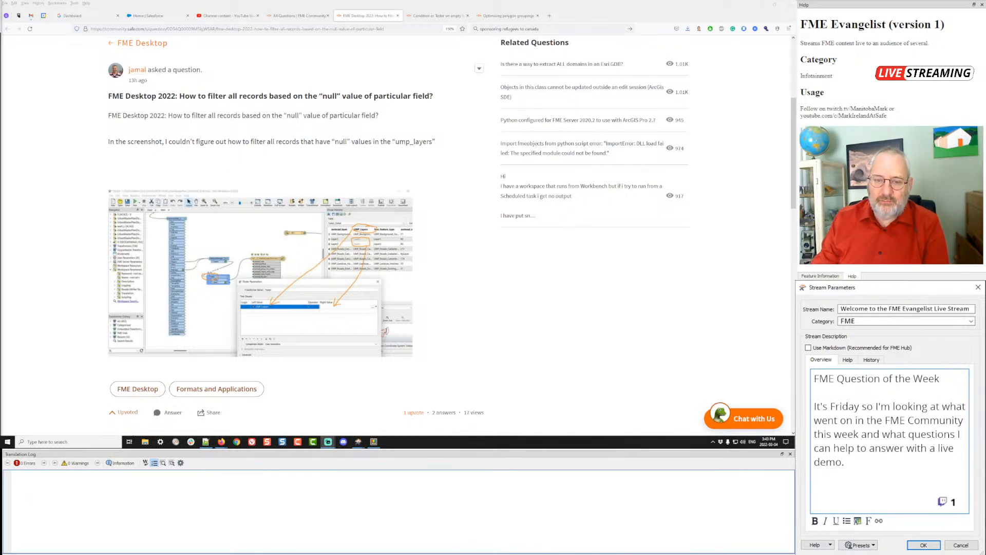
- Bring FME Workbench 2022 to the front and leave the Start page for an empty workspace canvas
scroll(375, 168, down, 8)
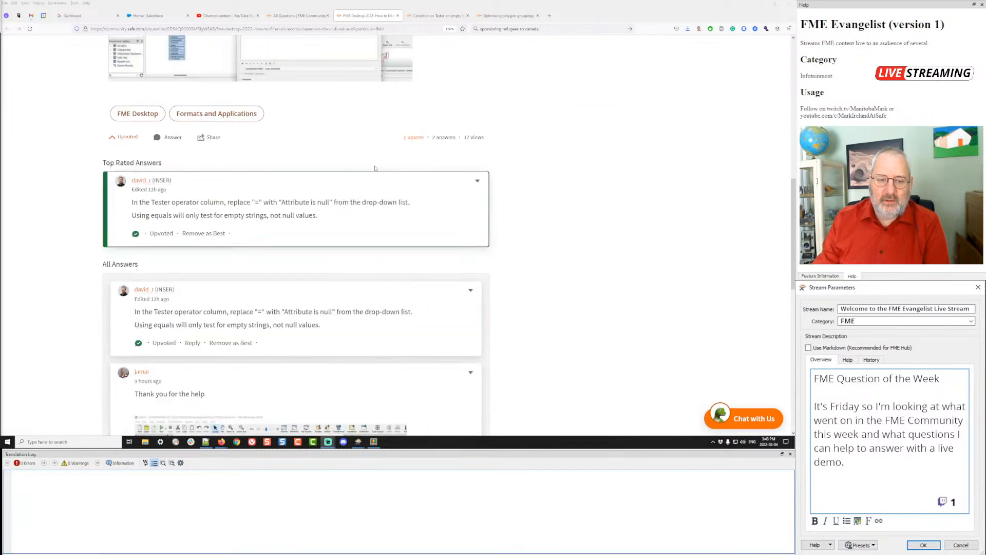
scroll(375, 168, down, 3)
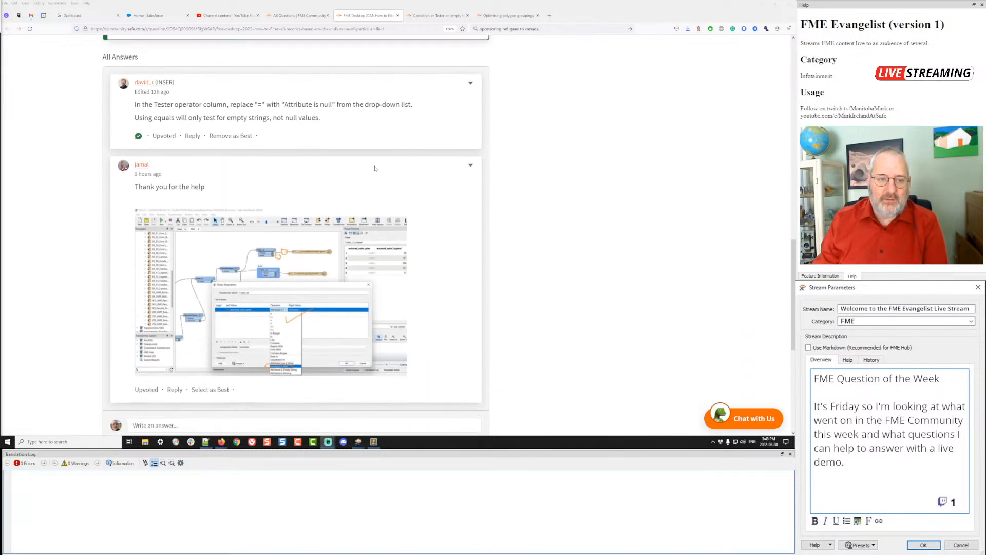
scroll(375, 168, up, 2)
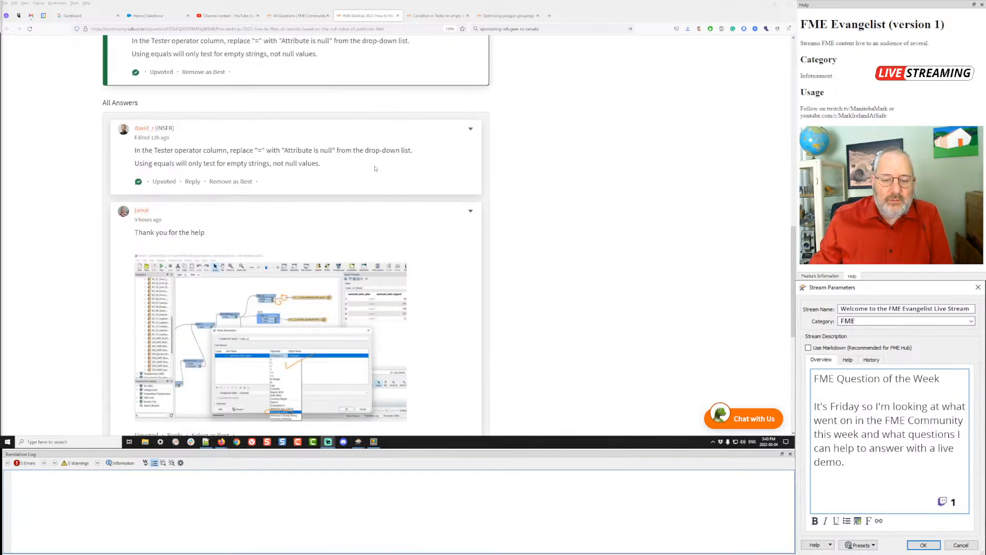
scroll(375, 168, up, 10)
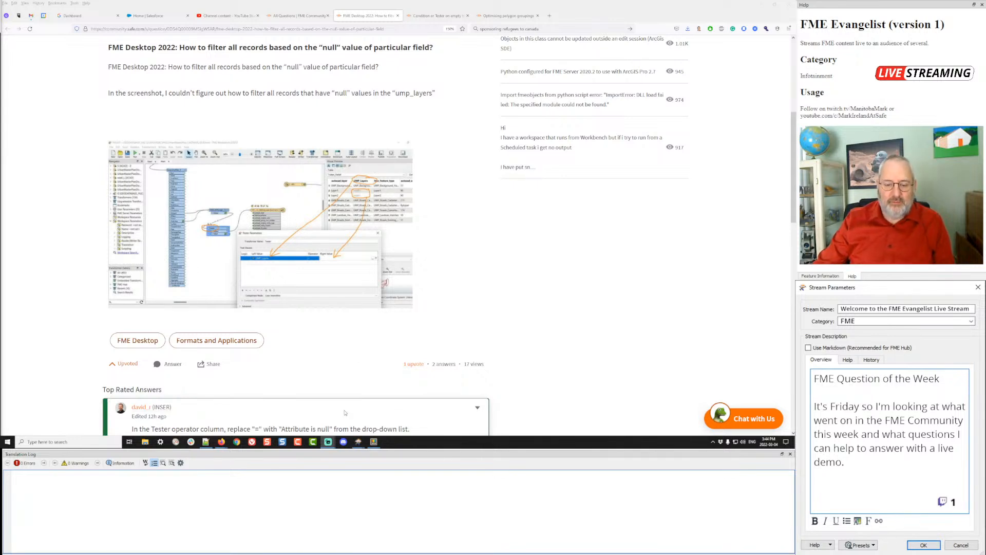
mouse_move(359, 445)
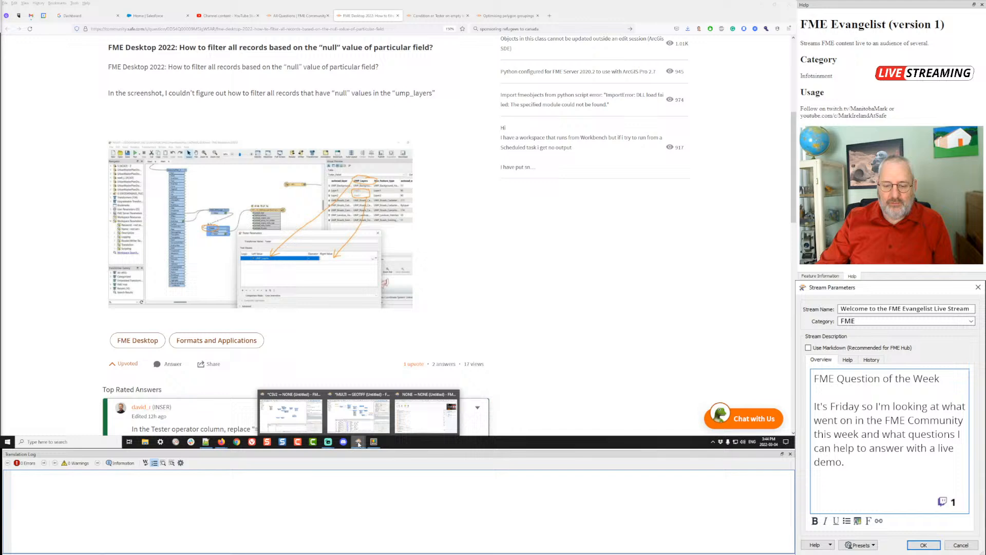
click(414, 420)
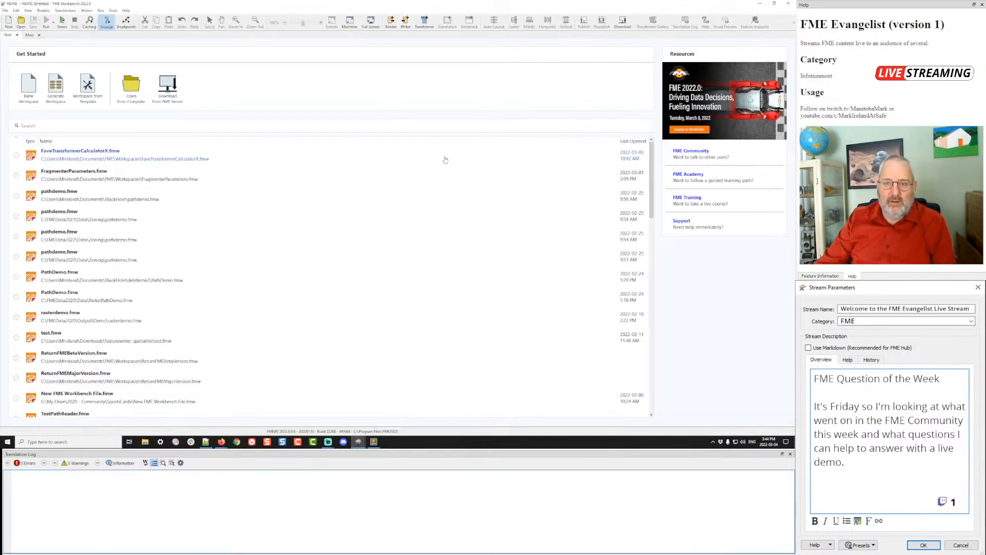
click(29, 35)
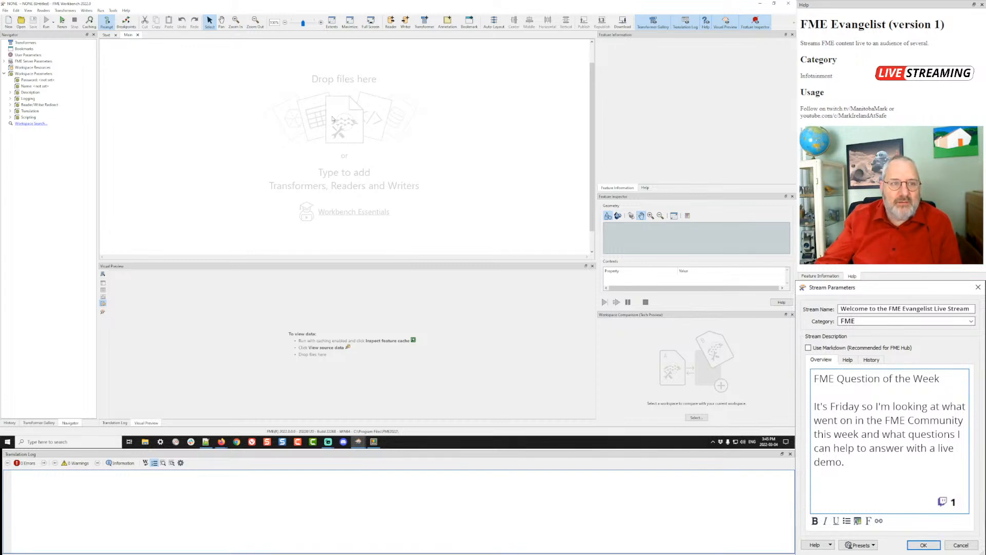
- Add a MapInfo TAB (MITAB) reader with Parks\Parks.tab as the source dataset
click(46, 11)
click(55, 18)
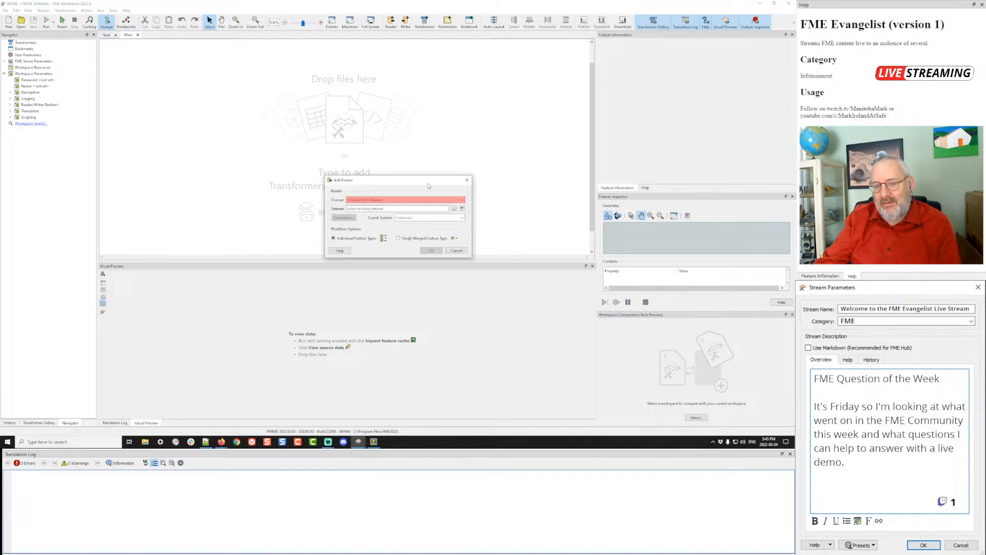
text(mitab)
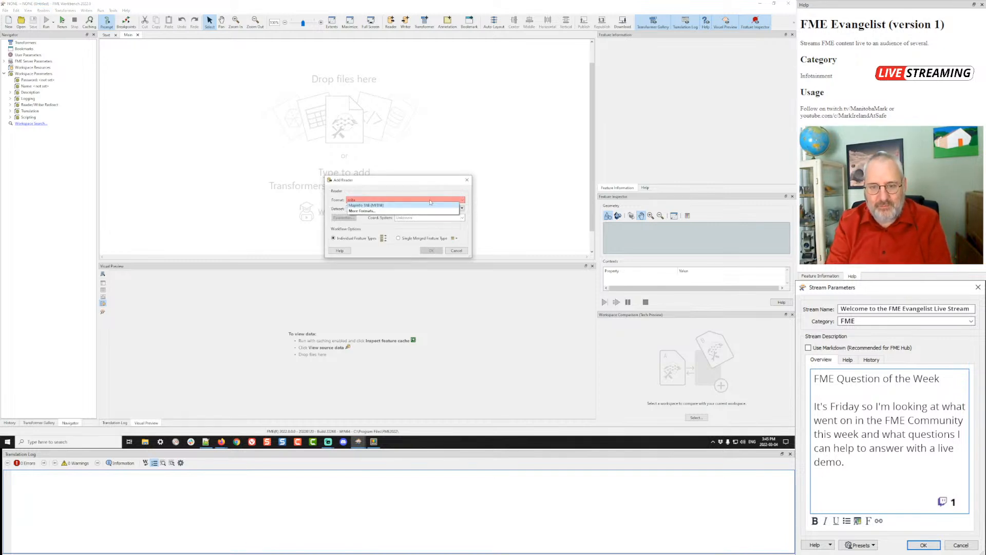
click(377, 205)
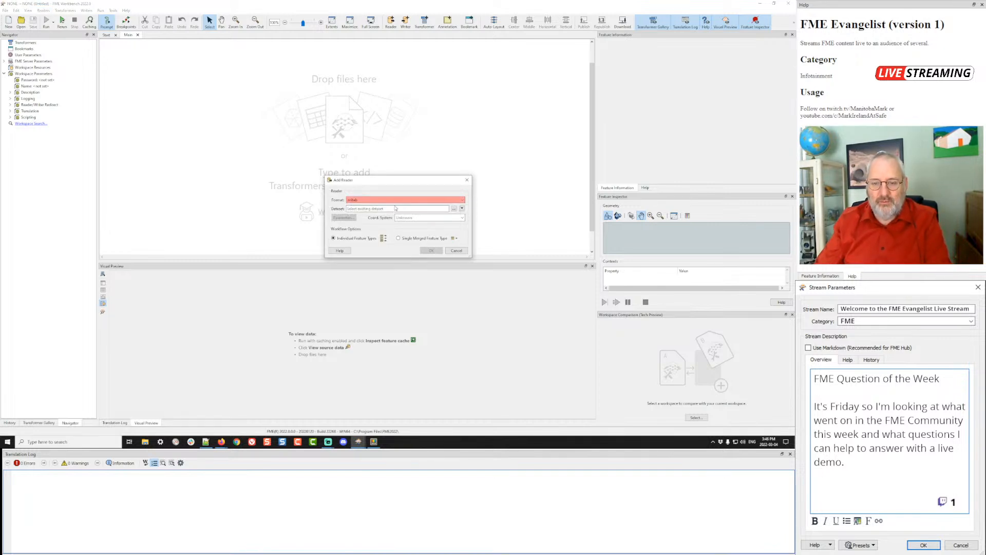
click(454, 210)
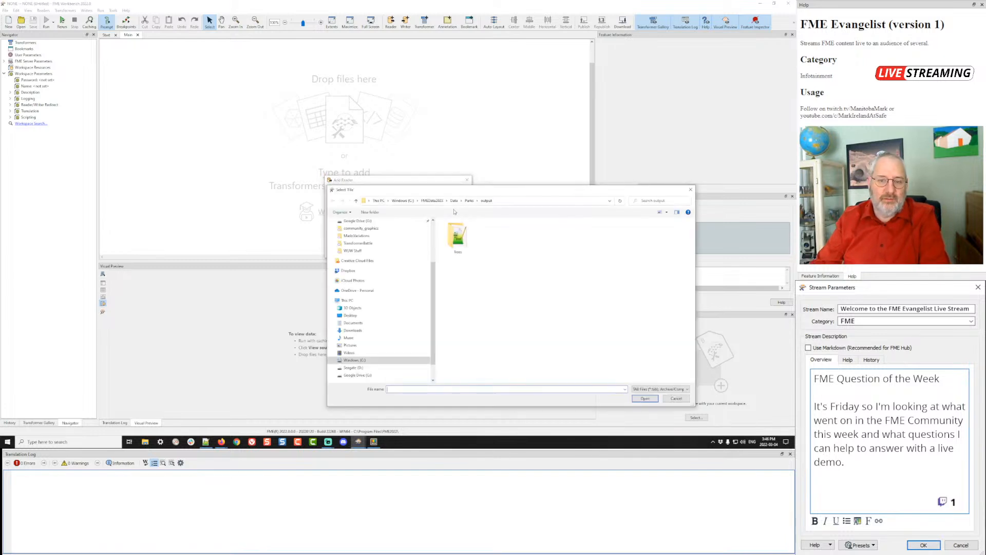
click(469, 201)
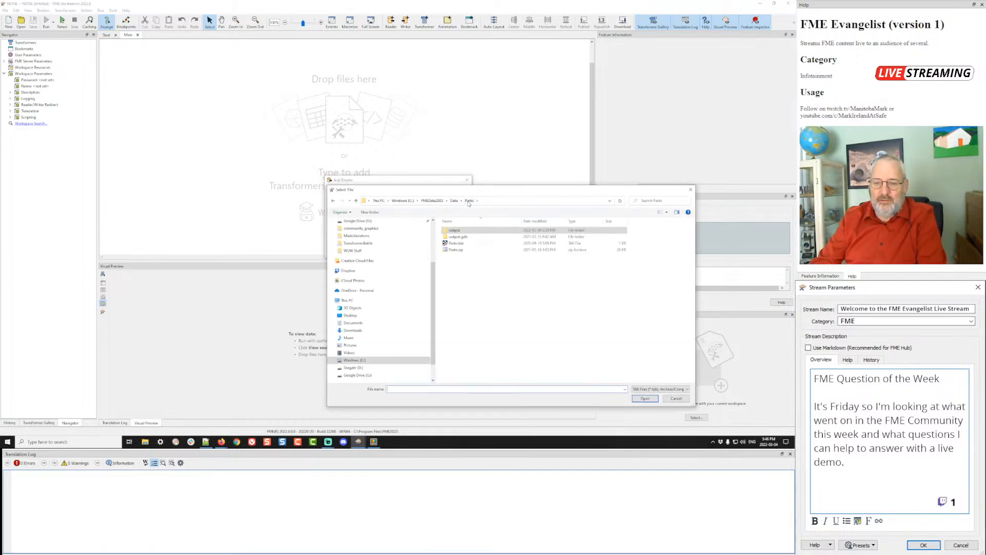
double_click(457, 243)
click(434, 250)
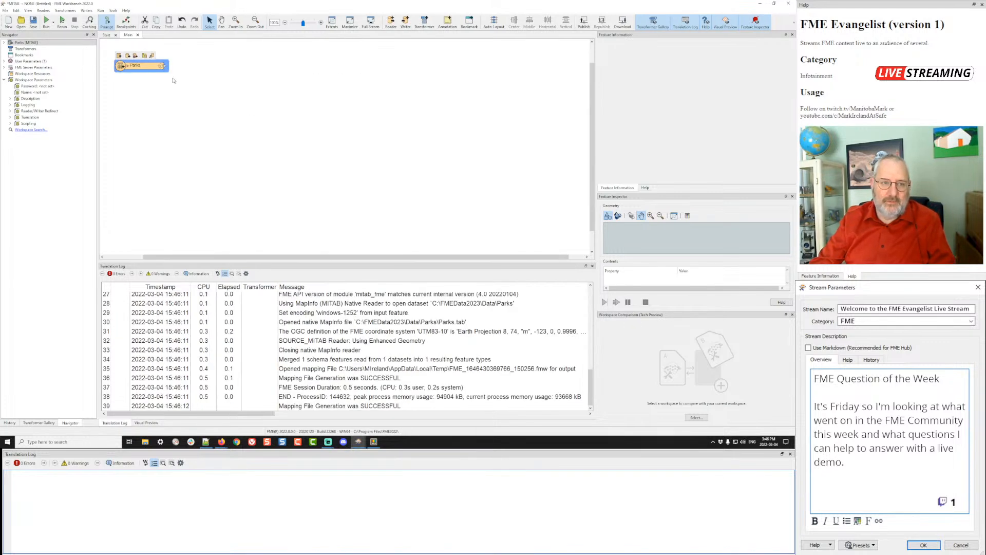
- Run from the Parks reader with feature caching on, reading 80 features, and open Visual Preview
scroll(308, 43, up, 4)
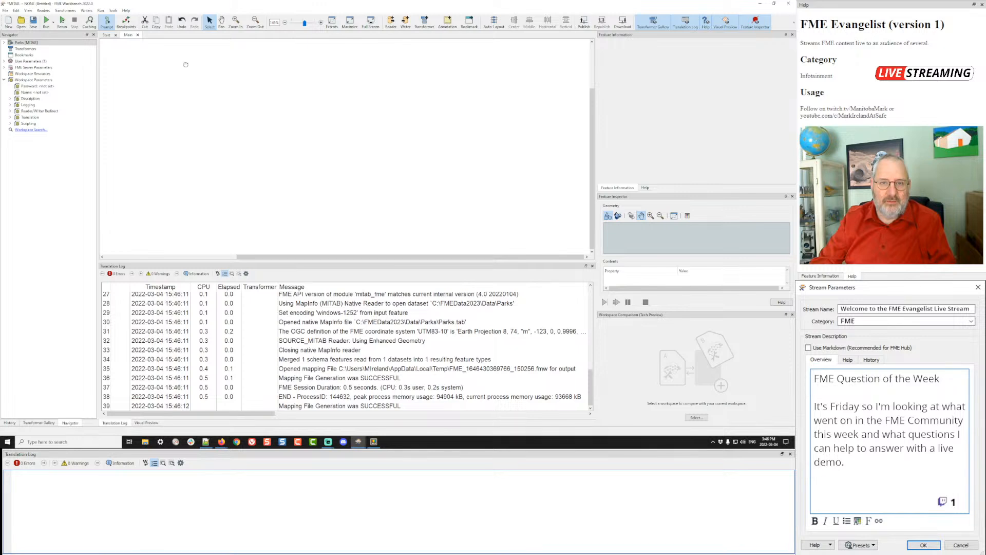
drag(185, 65, 418, 131)
click(235, 91)
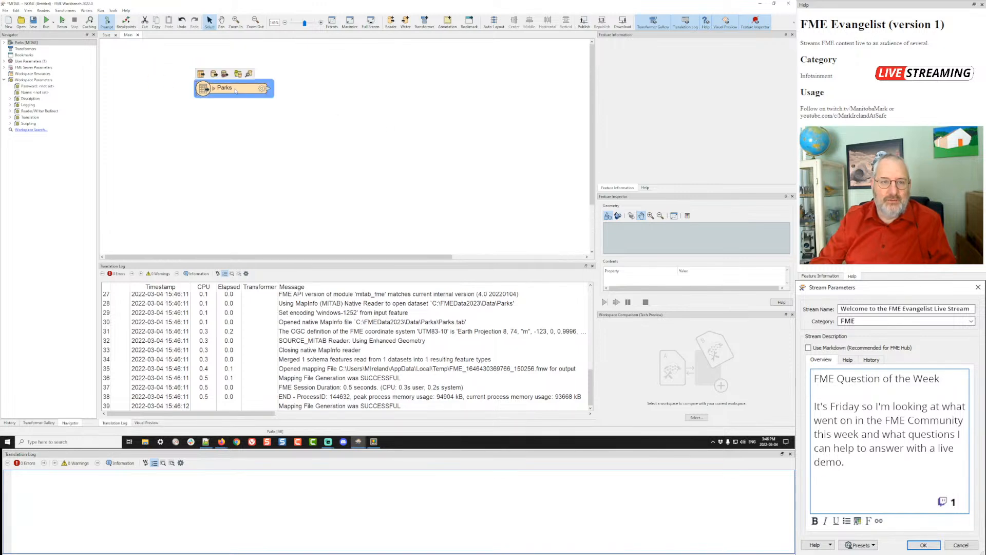
click(89, 23)
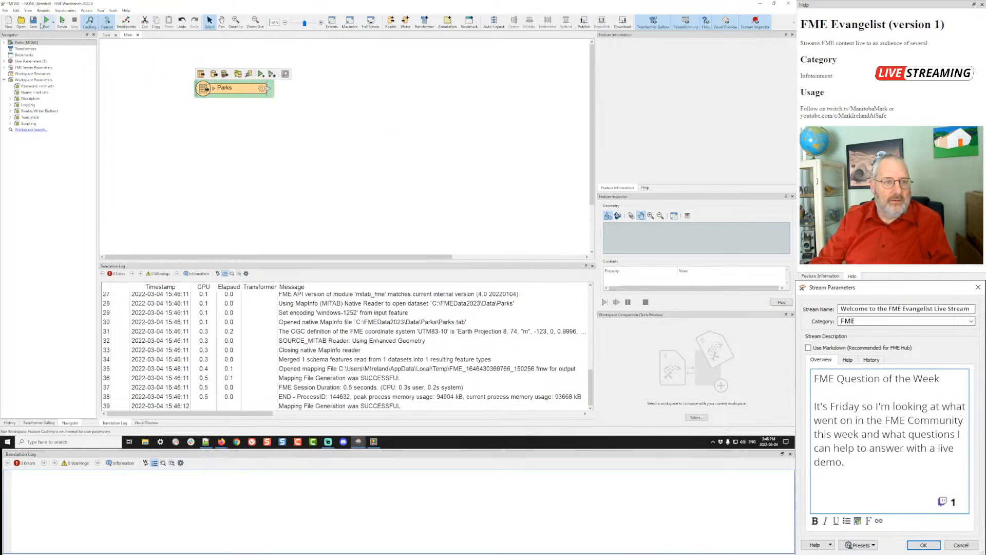
click(45, 21)
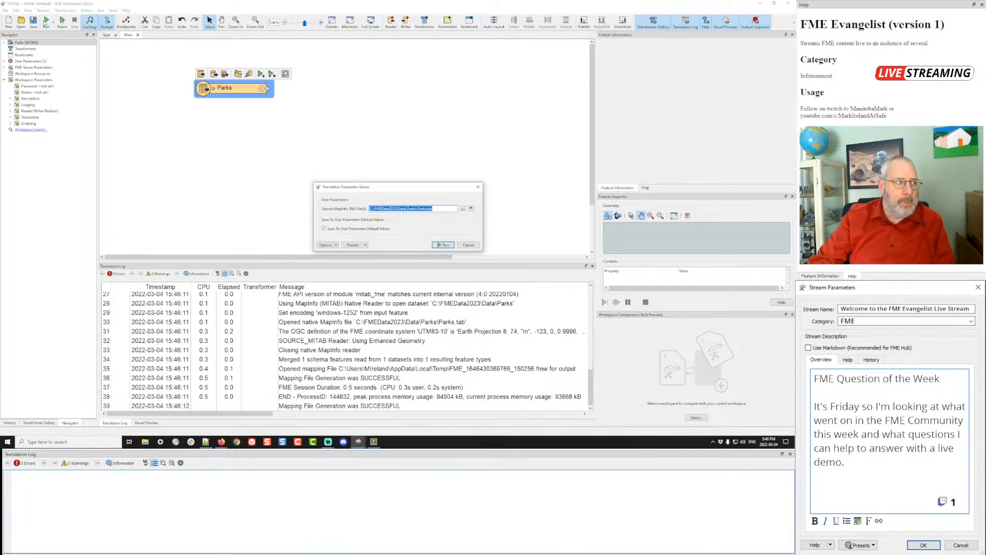
click(444, 245)
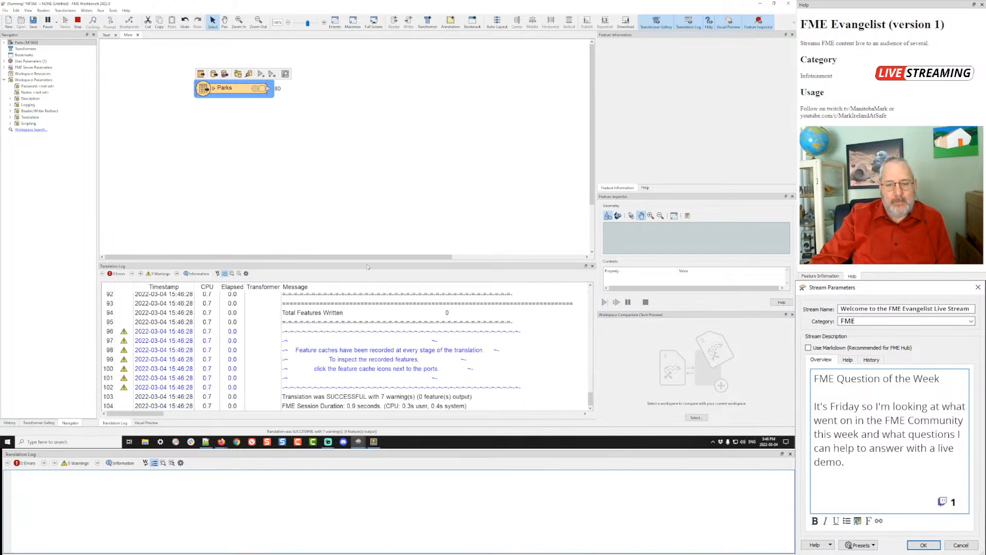
drag(364, 262, 364, 161)
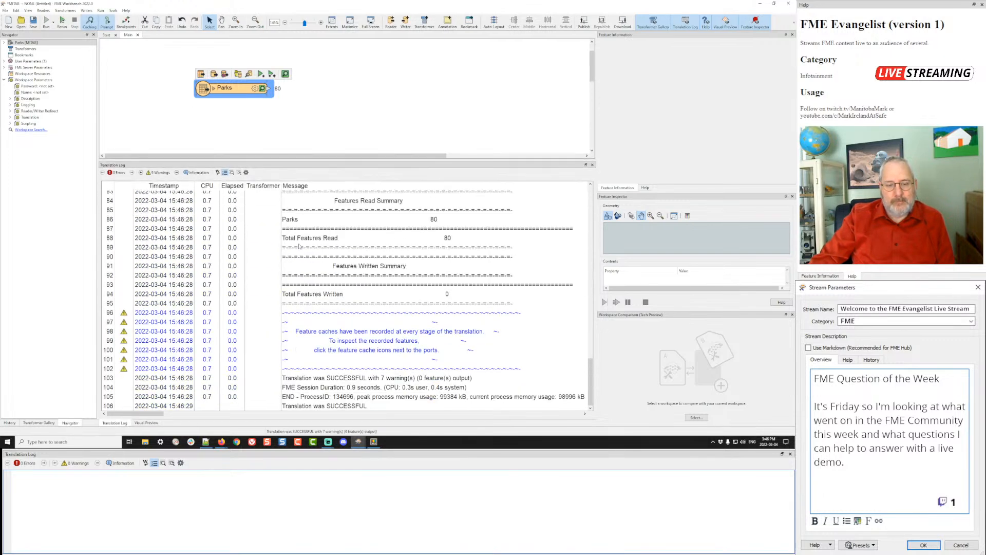
click(146, 423)
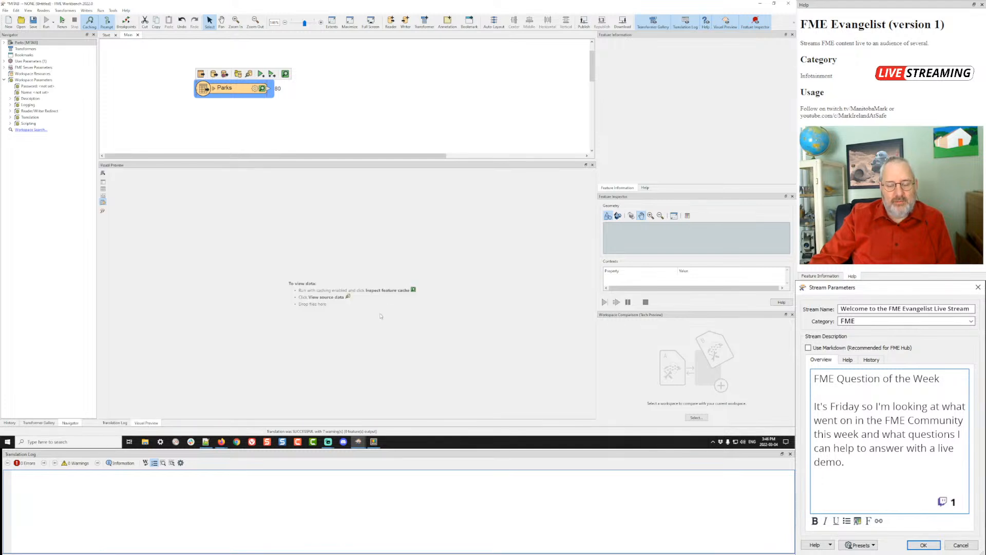
- Browse the cached Parks records and select row 40, the Kitsilano park lacking a ParkName
click(262, 88)
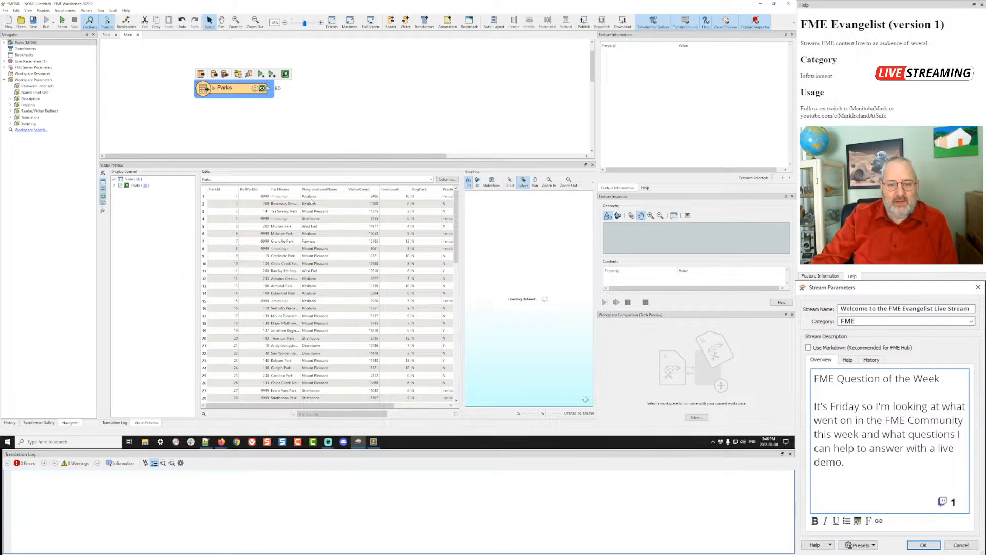
click(284, 198)
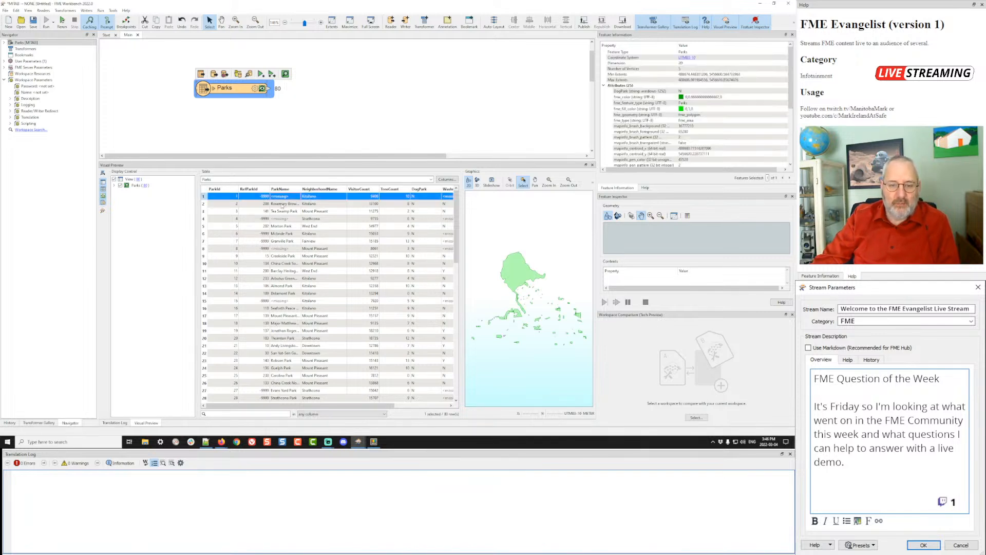
click(280, 301)
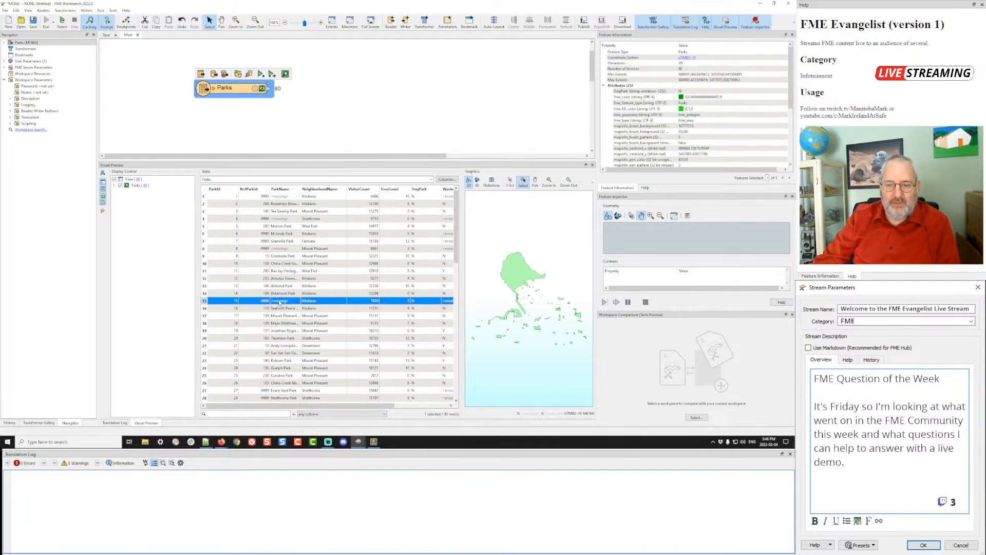
scroll(282, 378, down, 11)
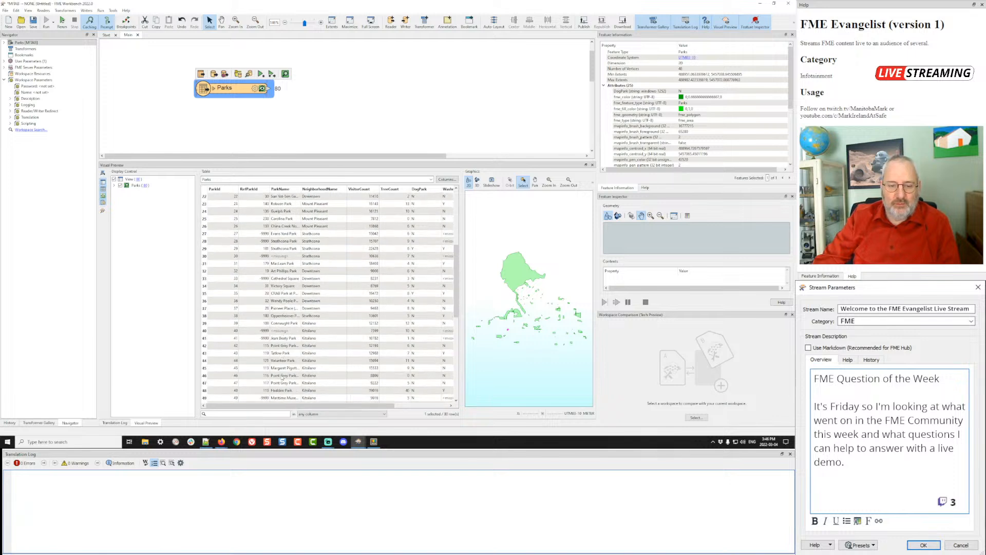
scroll(281, 378, down, 1)
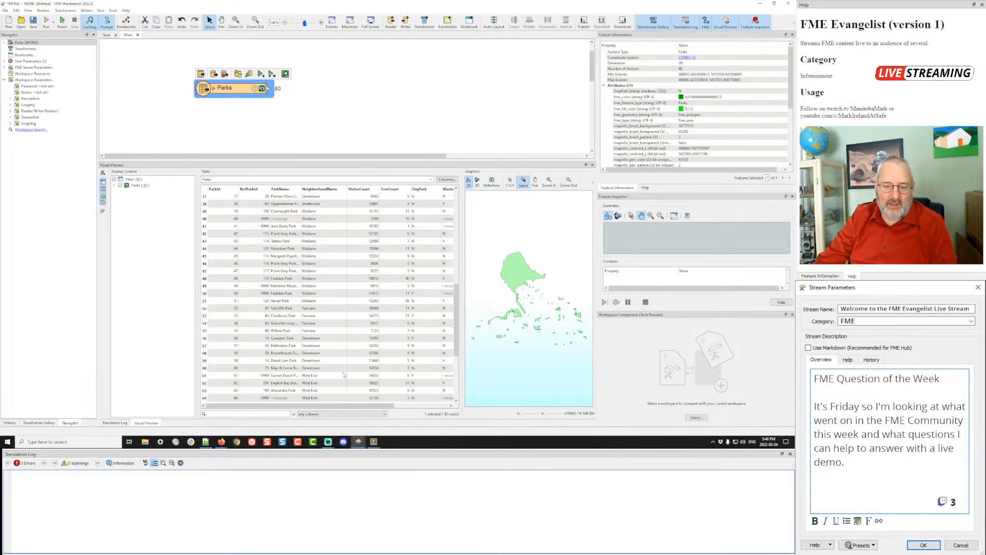
drag(305, 406, 383, 415)
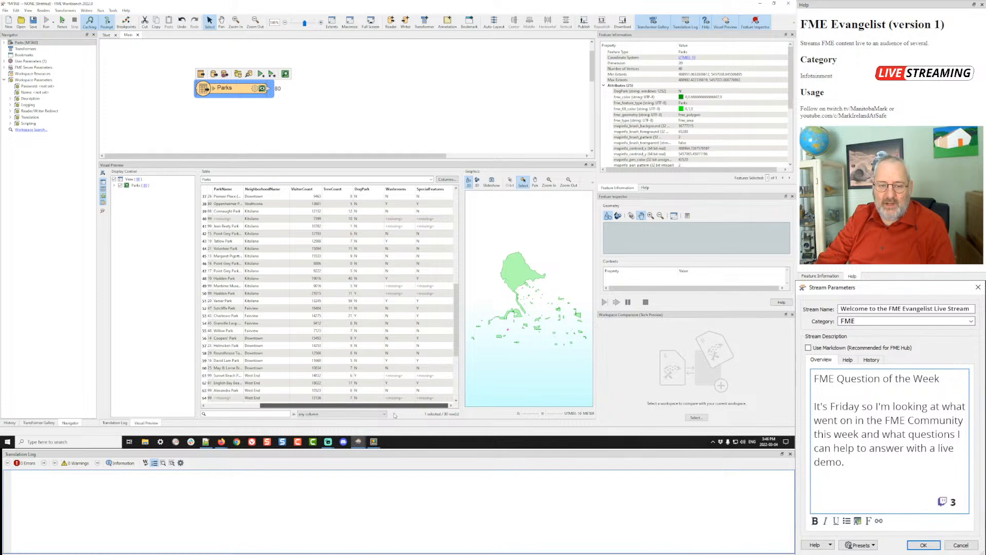
drag(343, 406, 302, 410)
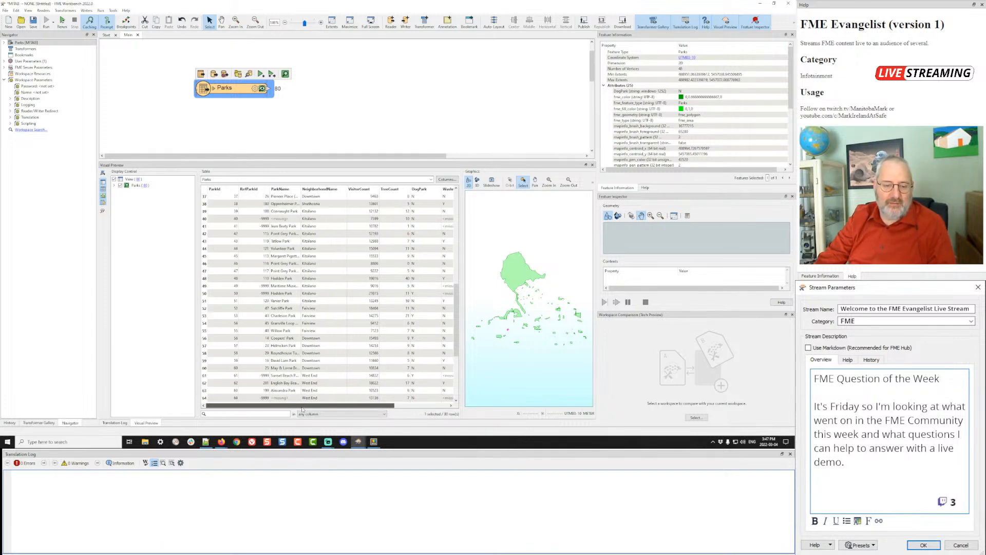
drag(303, 408, 428, 407)
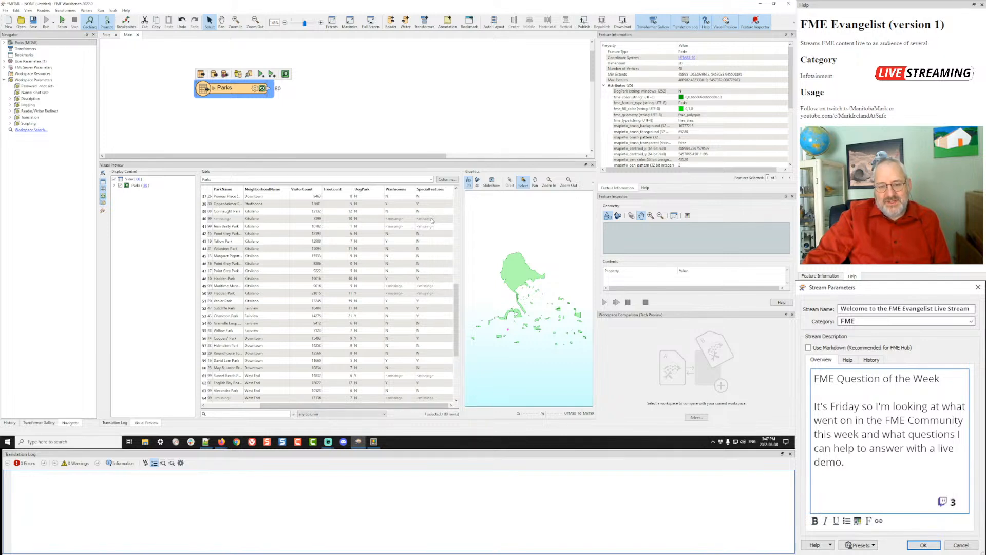
click(282, 220)
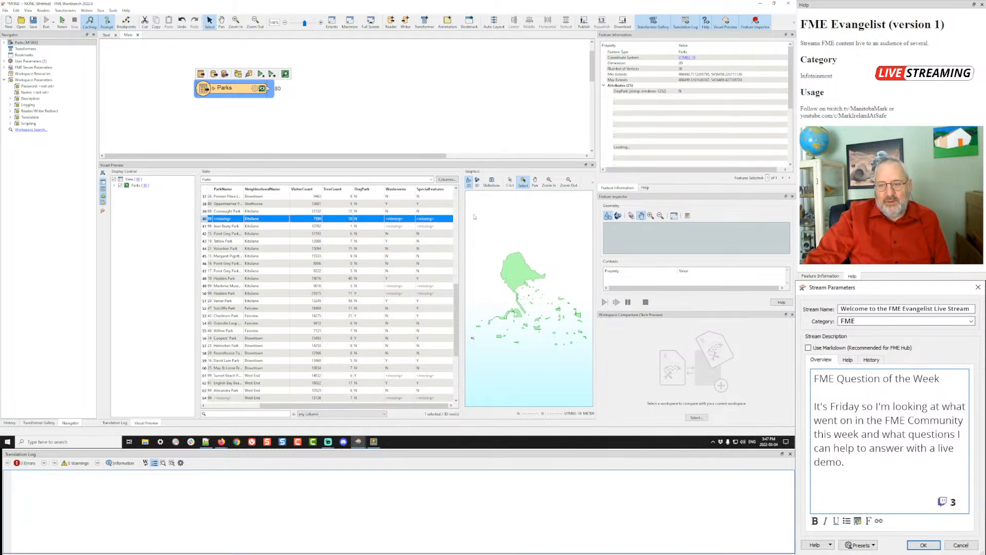
scroll(669, 110, down, 5)
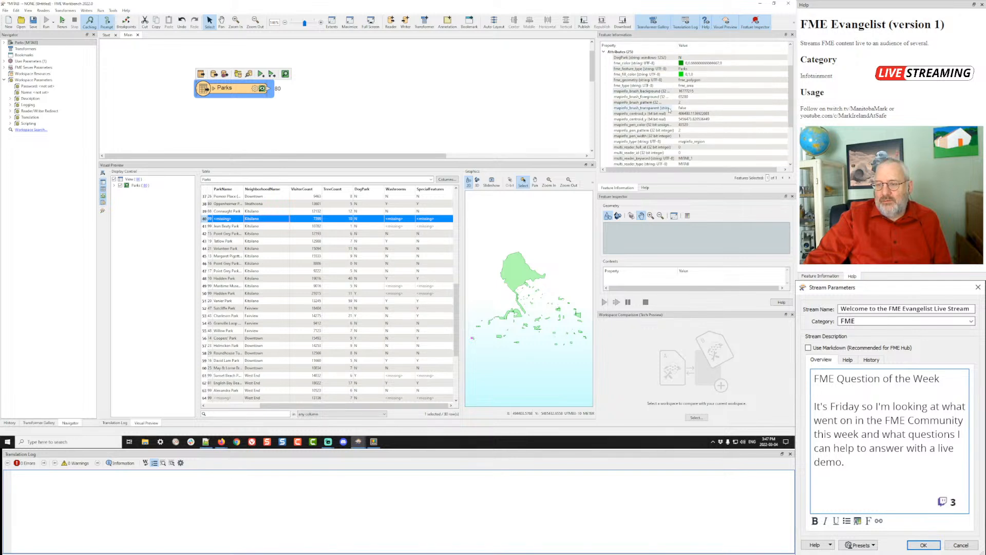
scroll(670, 109, down, 5)
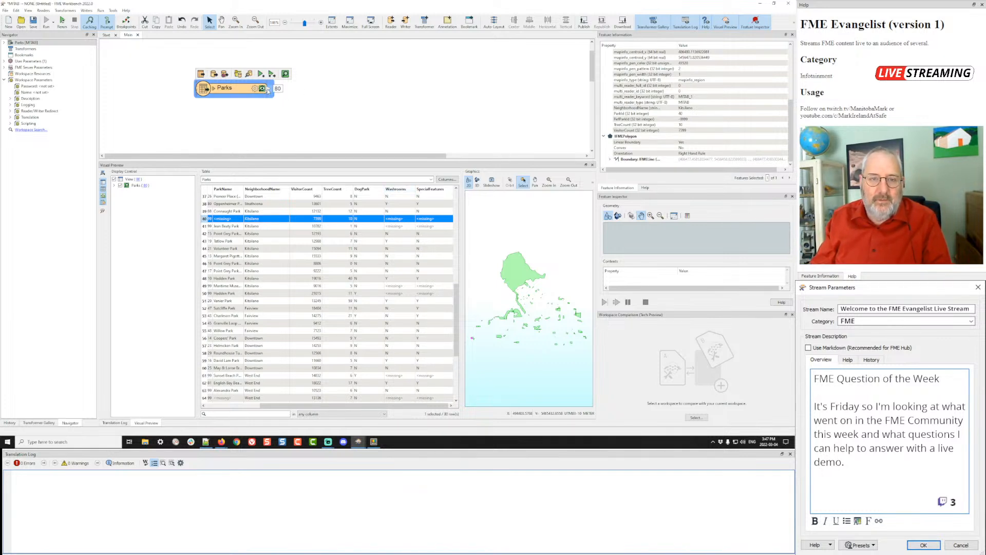
- Add a Tester after Parks testing whether ParkName is null, and run up to it
text(test)
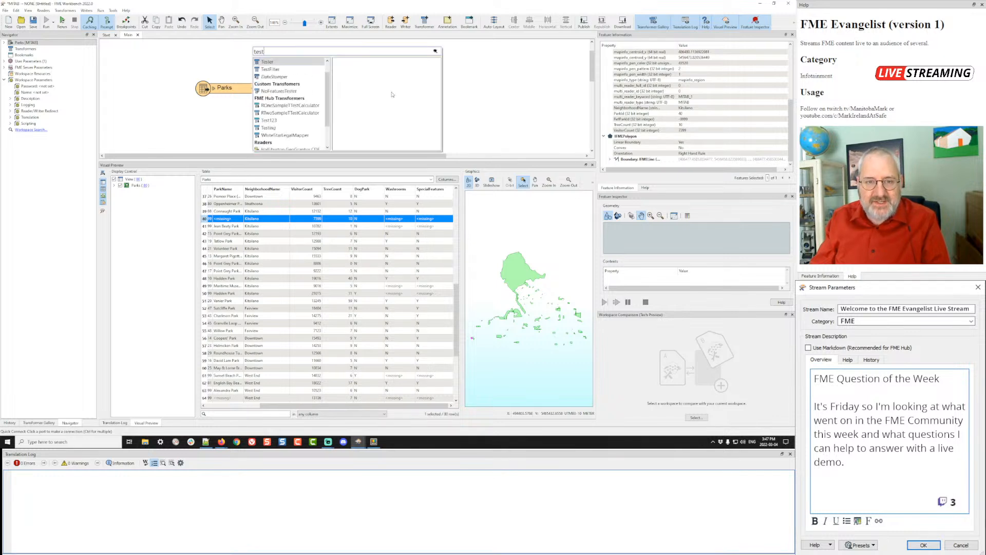
key(Return)
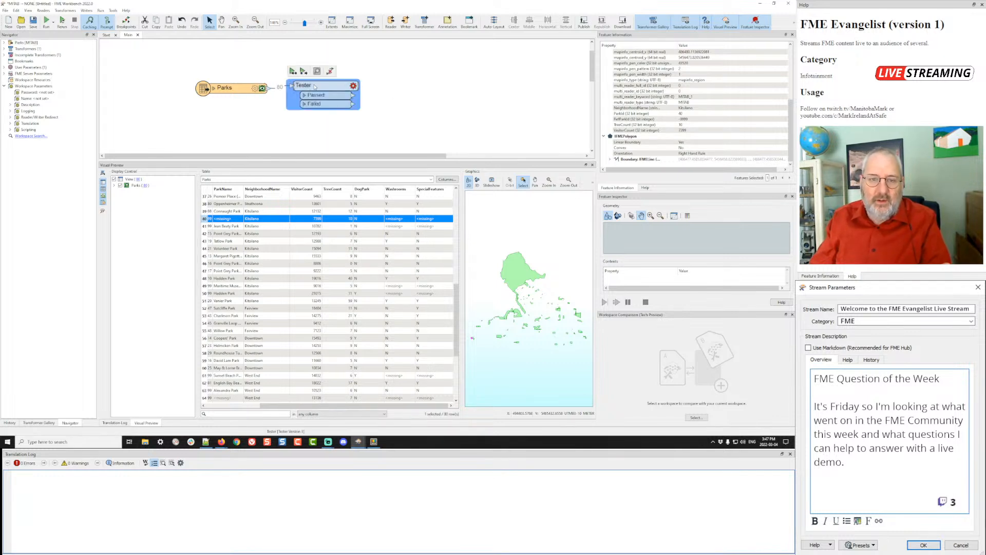
drag(344, 88, 360, 88)
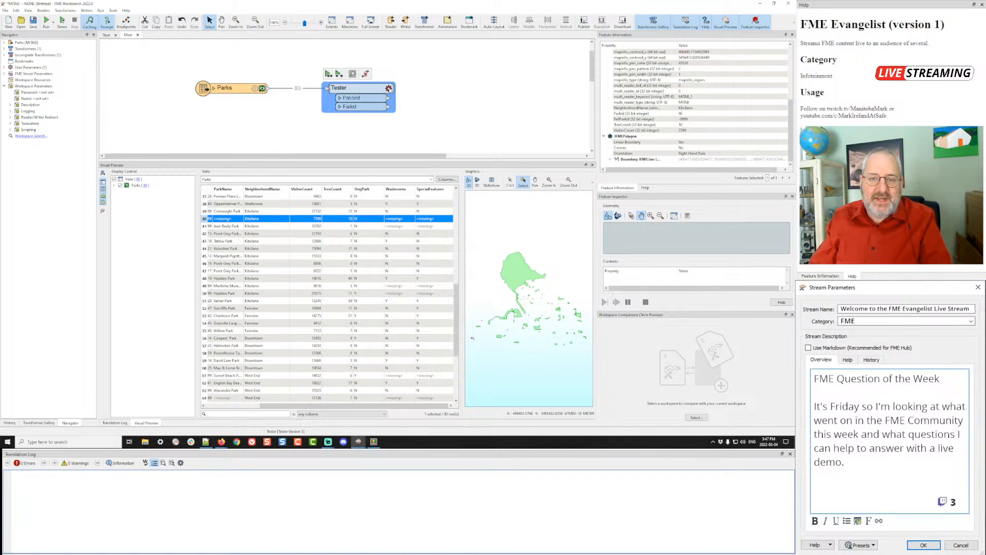
click(389, 89)
click(396, 184)
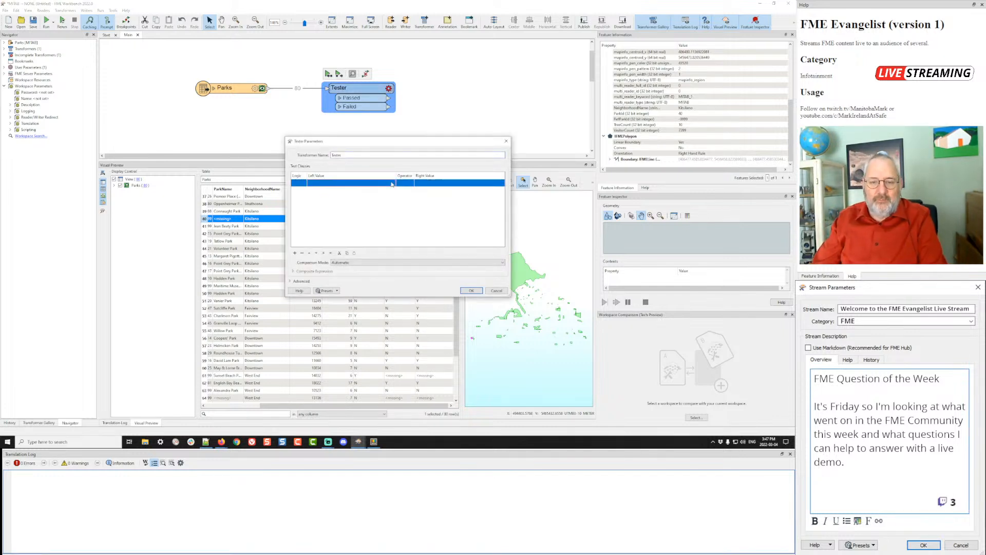
click(393, 183)
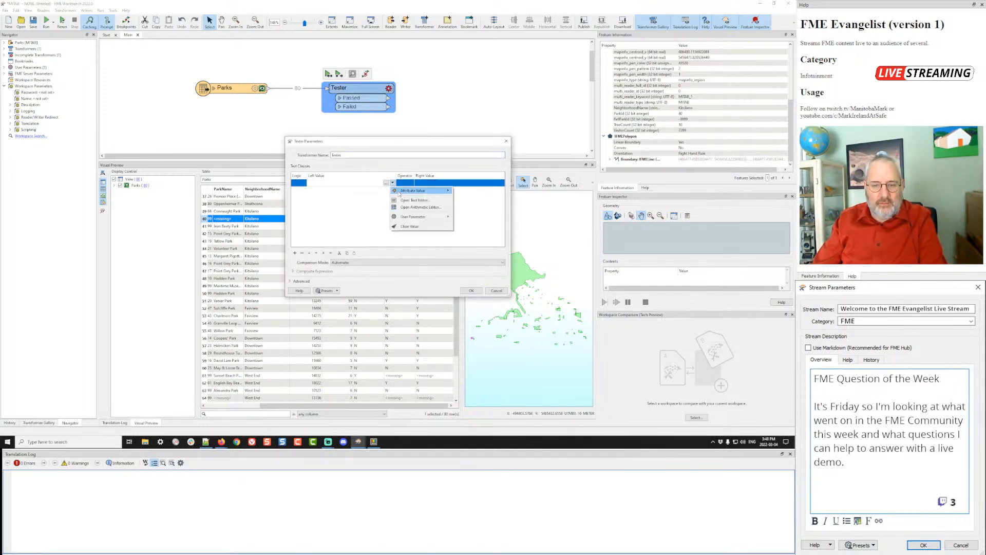
mouse_move(436, 191)
click(470, 212)
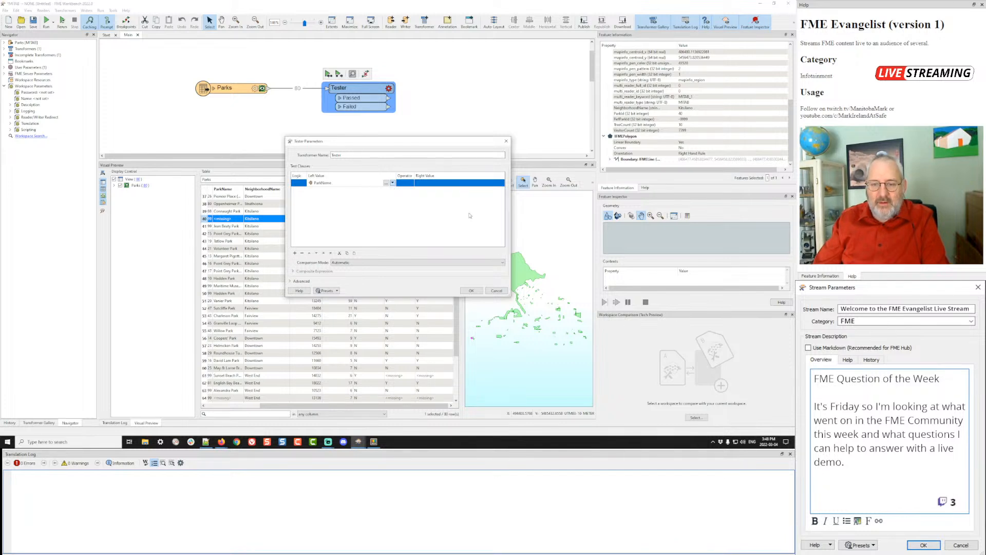
click(406, 184)
click(410, 183)
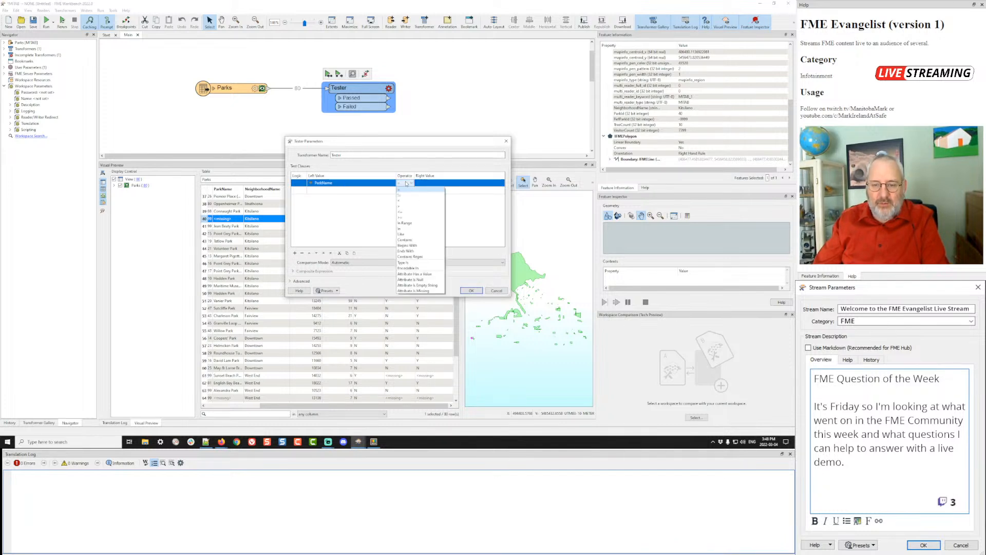
click(416, 283)
click(472, 291)
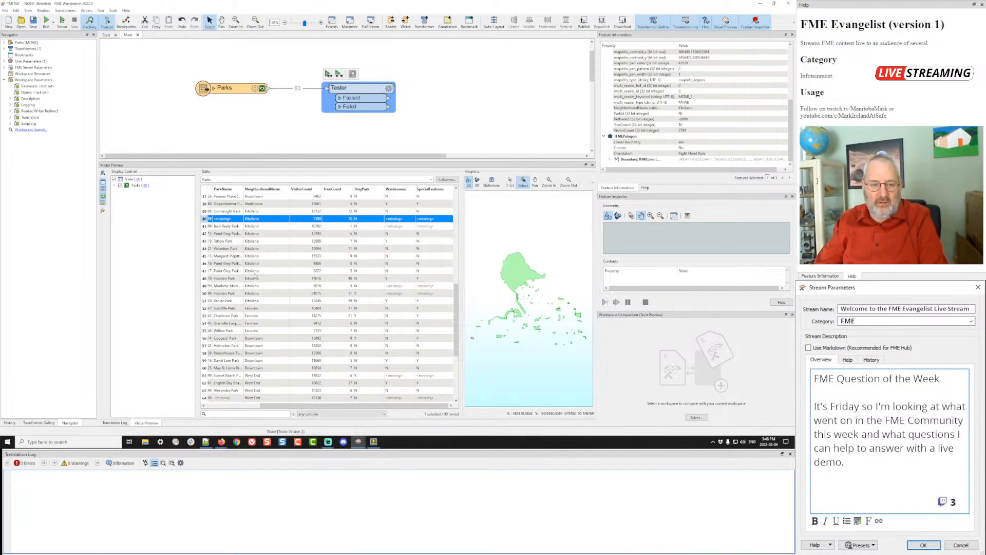
click(328, 74)
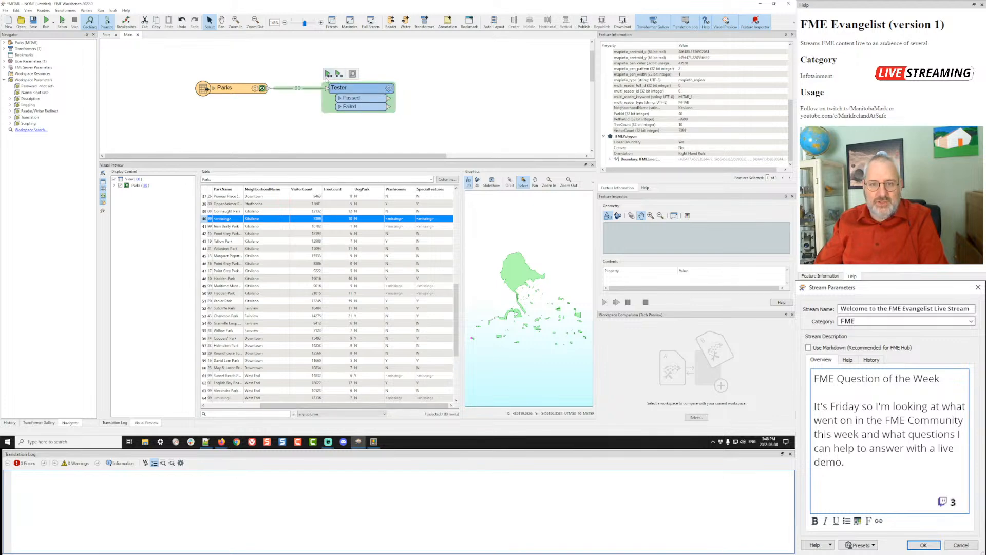
click(330, 74)
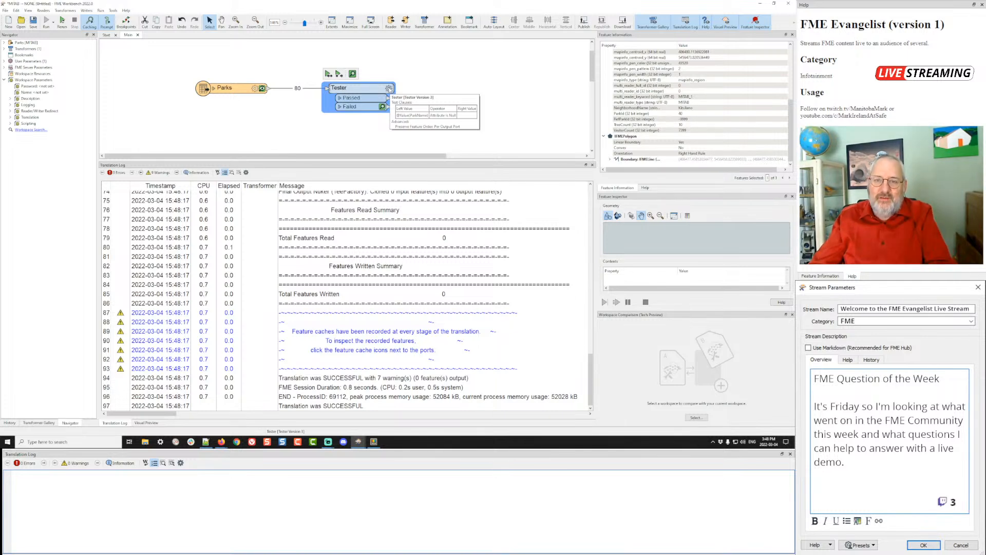
- Change the Tester to check whether ParkName is an empty string and rerun
click(389, 88)
click(410, 183)
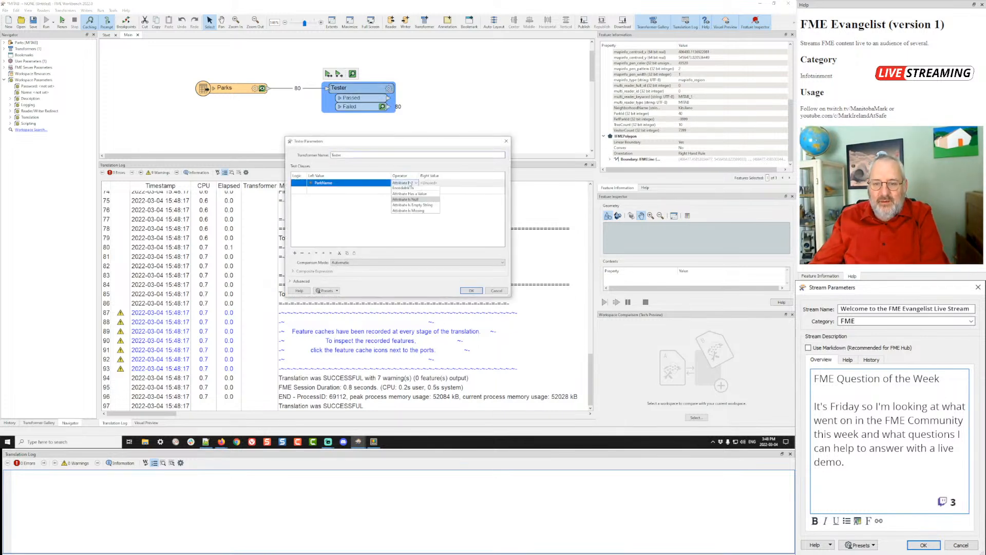
click(410, 184)
click(413, 286)
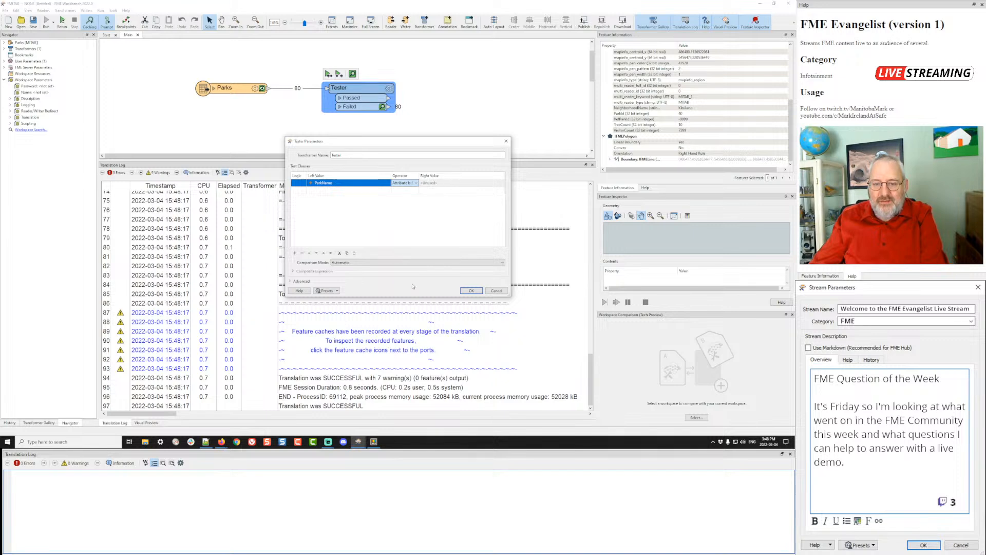
click(470, 291)
key(ctrl+r)
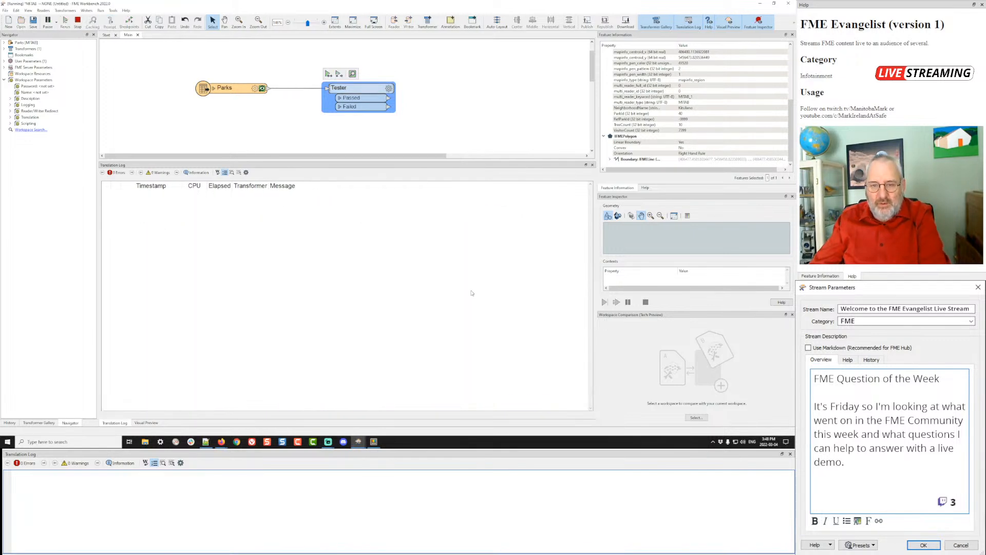
- Switch the test to ParkName Attribute Is Missing, rerun, and view the 15 passed features
click(389, 89)
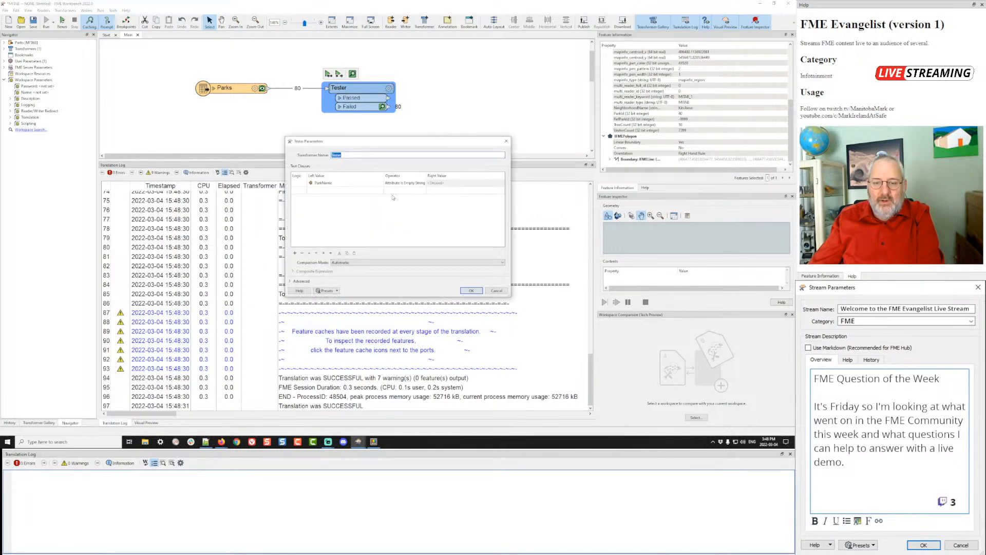
click(405, 184)
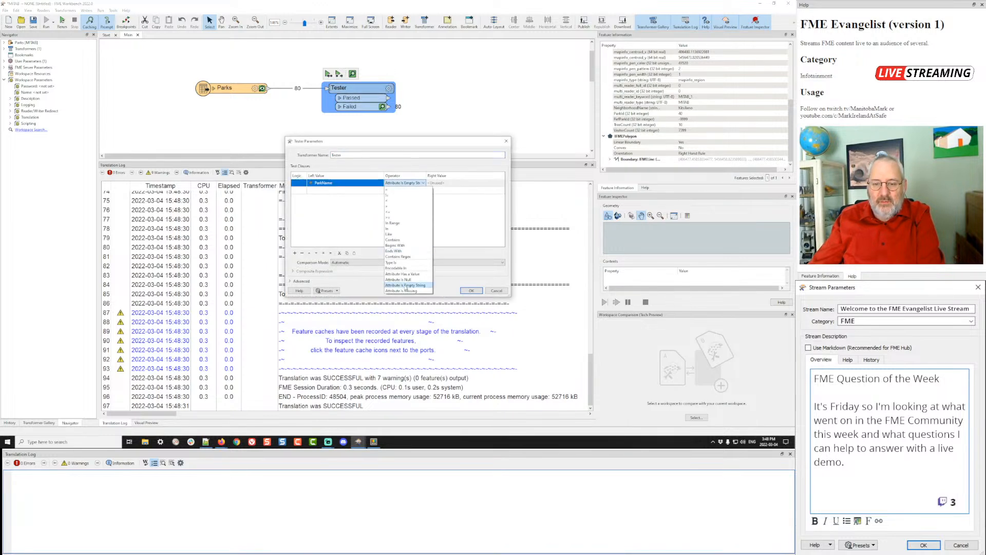
click(406, 291)
key(Return)
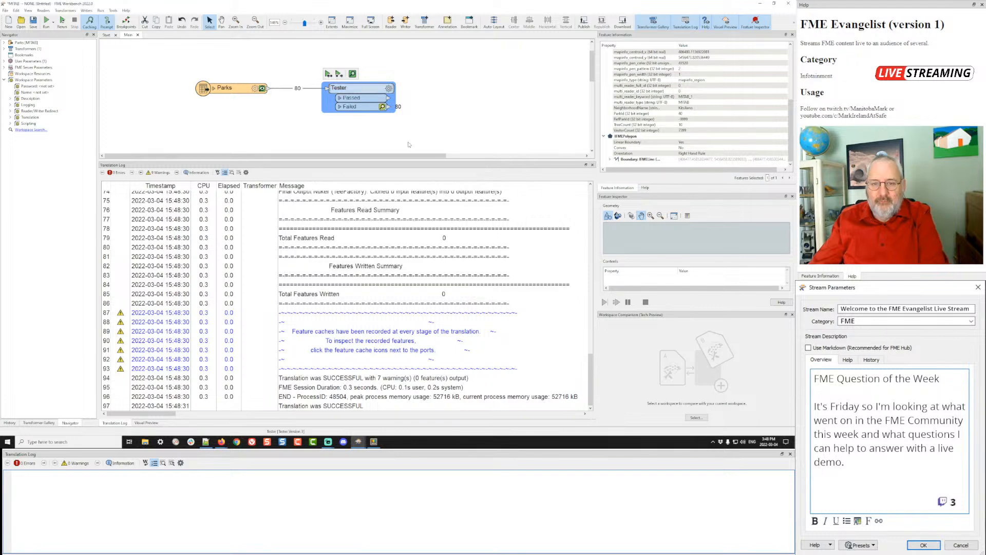
key(ctrl+r)
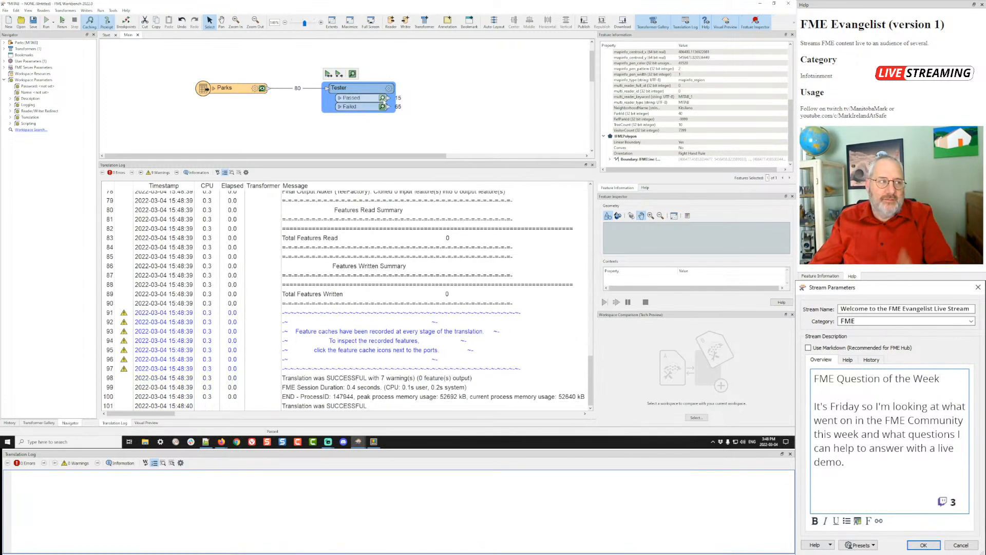
click(383, 98)
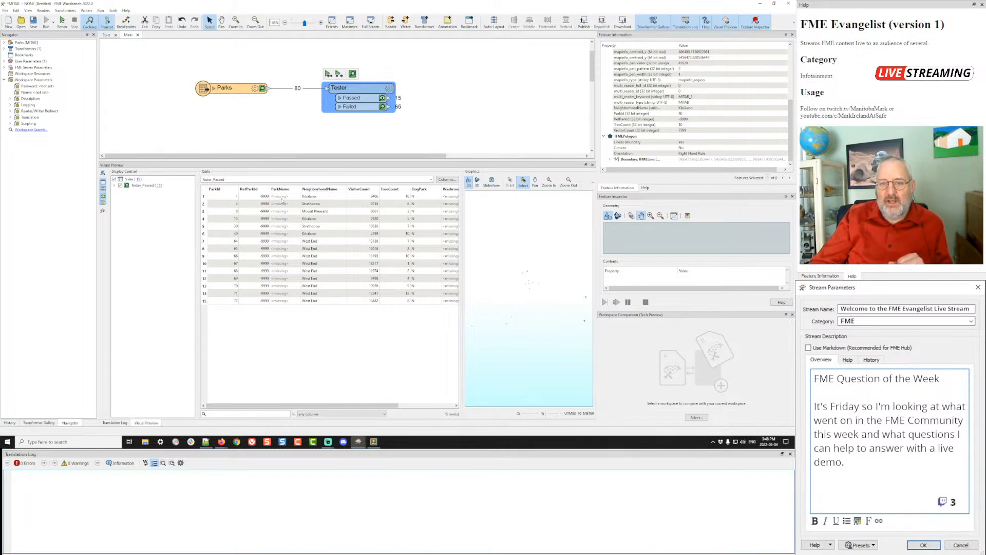
- Set the Tester's ParkName operator to Attribute Has a Value
click(389, 89)
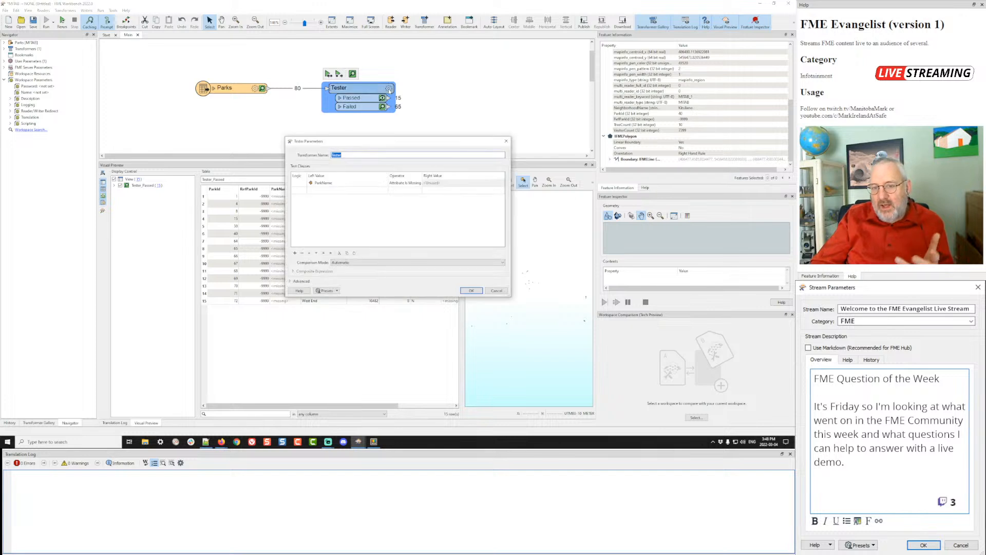
click(404, 183)
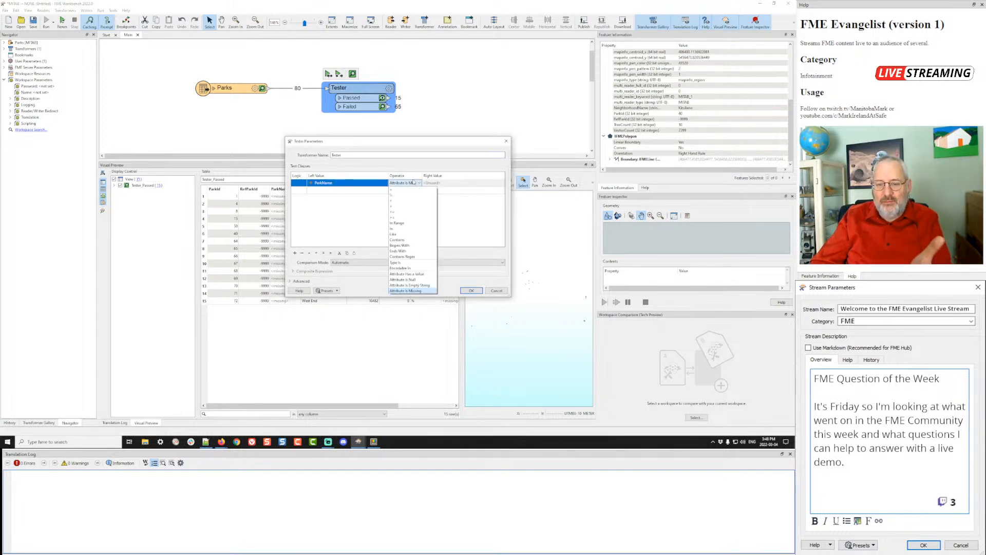
click(426, 276)
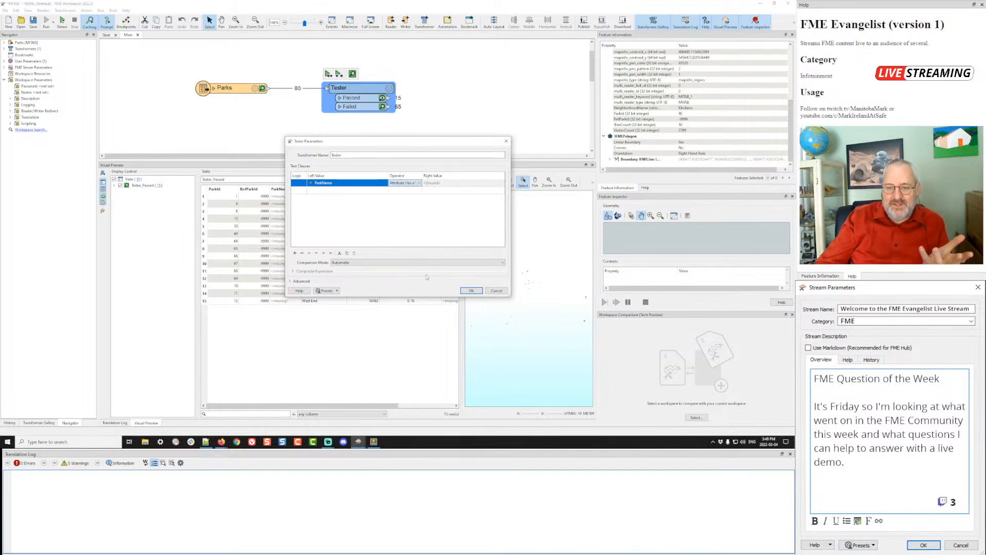
click(471, 290)
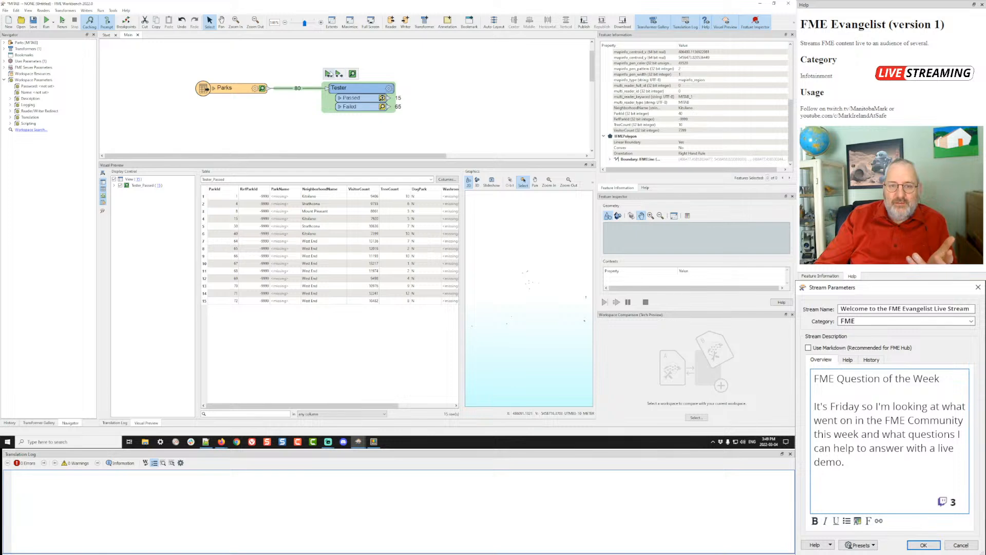
- Rerun to the Tester, review the 65 passing named parks, and move the Tester right
click(329, 74)
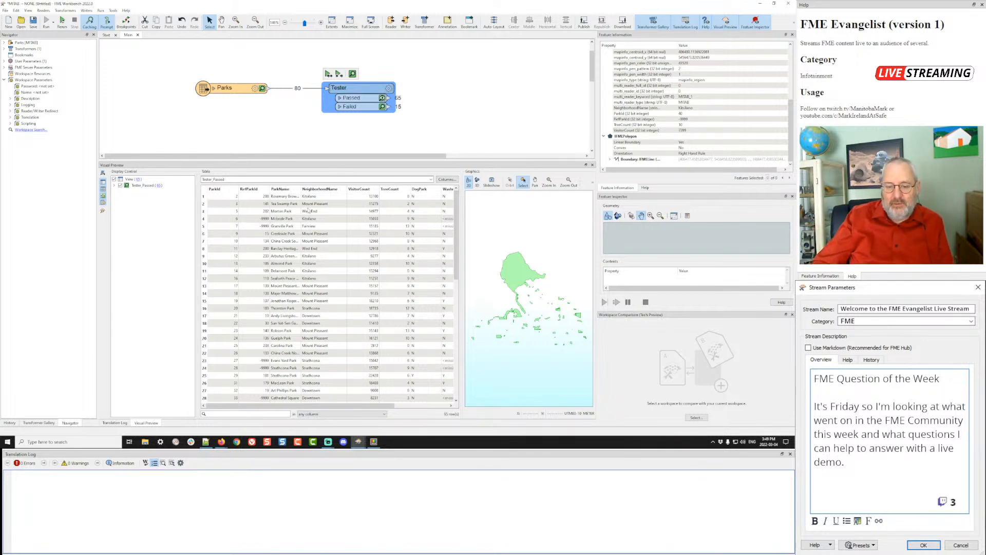
drag(357, 406, 411, 406)
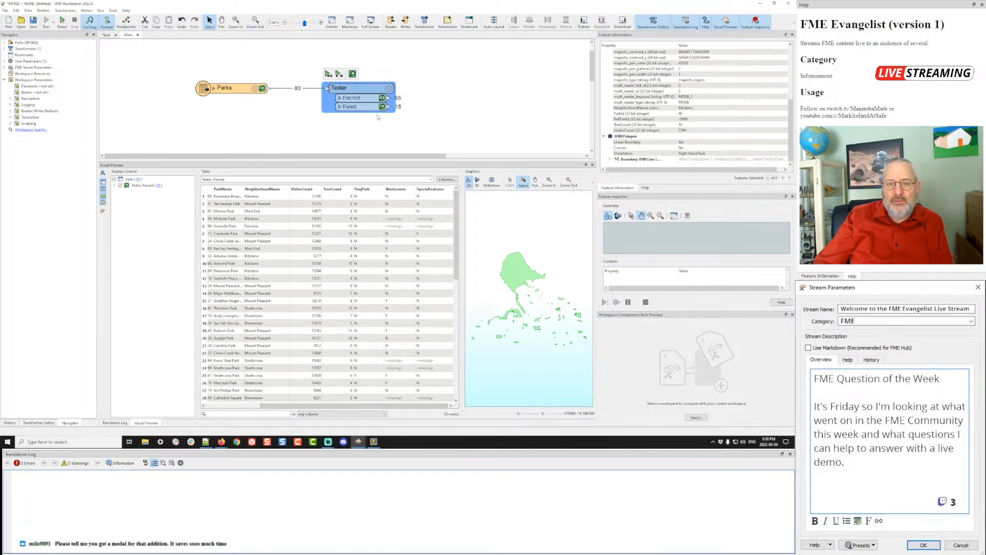
click(389, 89)
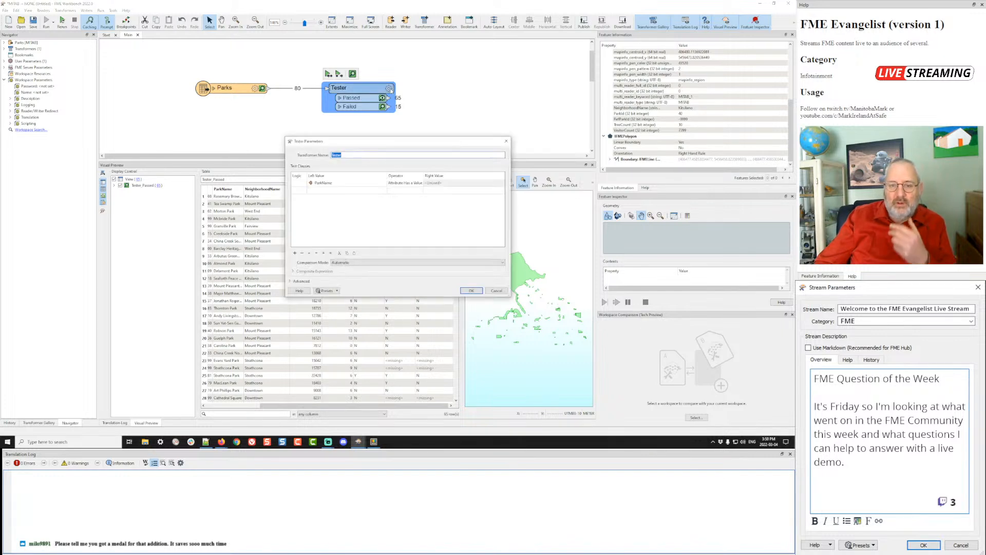
click(402, 183)
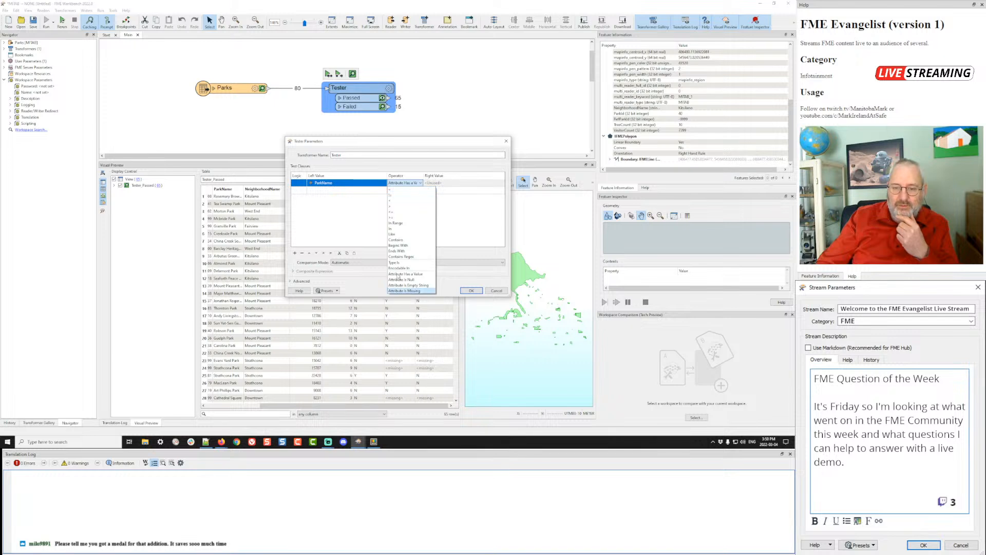
click(462, 235)
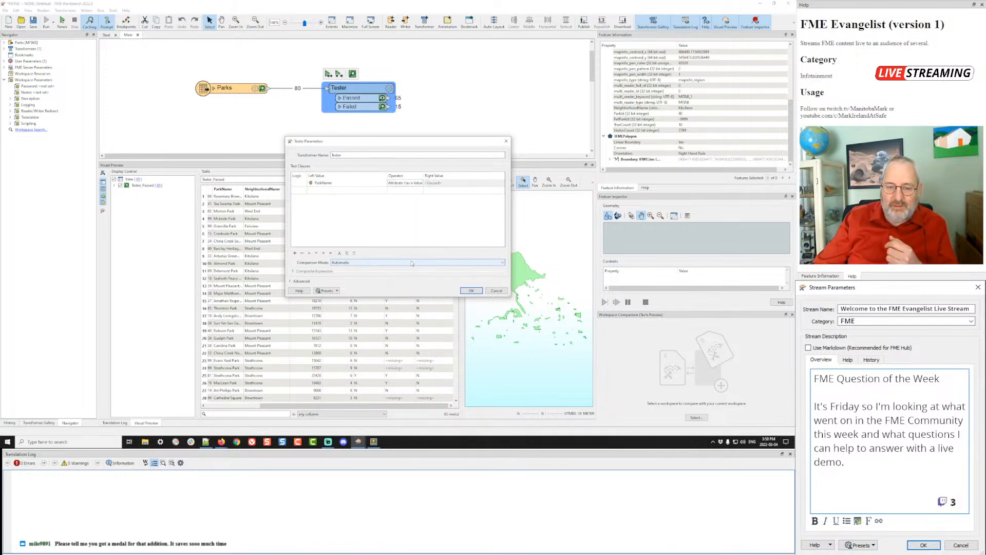
click(470, 291)
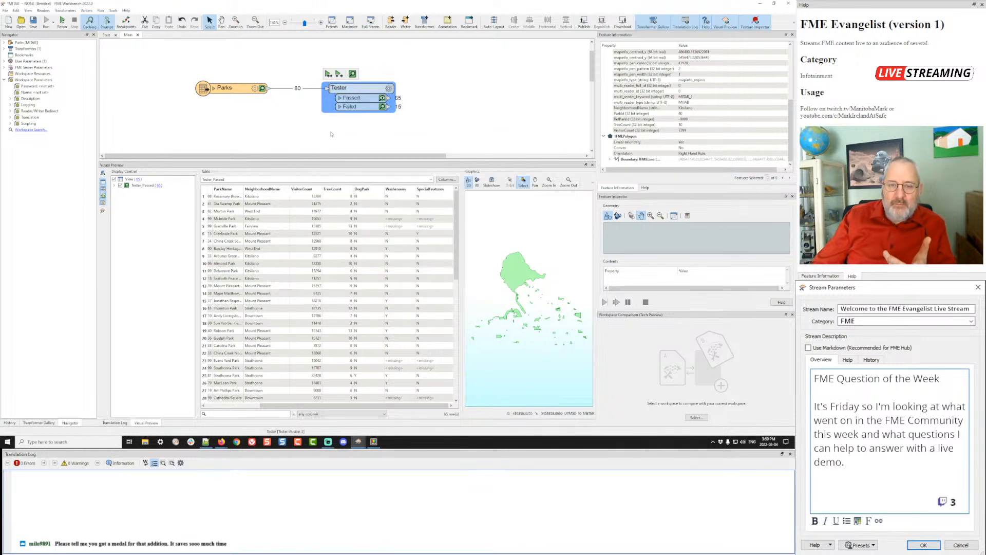
drag(362, 89, 410, 91)
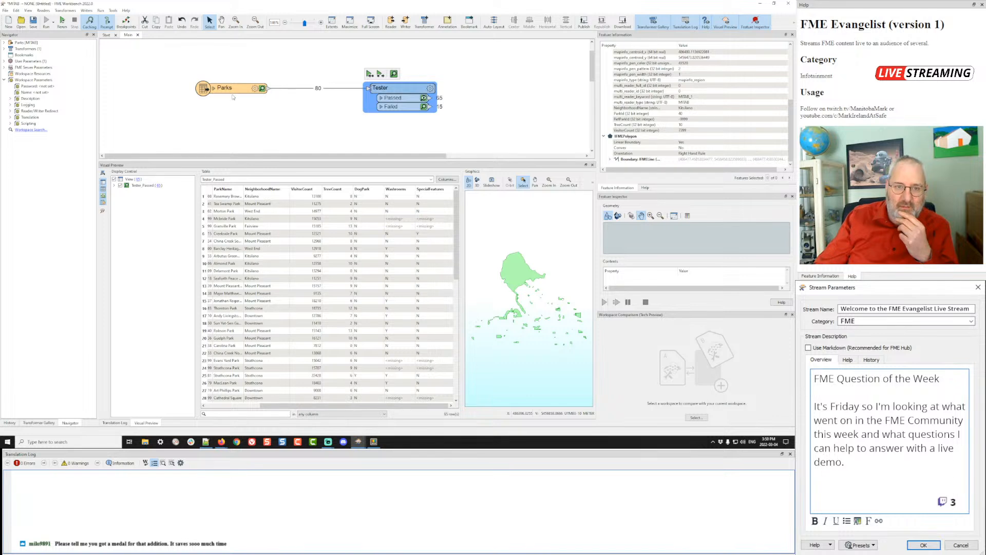
- Insert a Sampler set to Every Nth Feature on the Parks-to-Tester connection
drag(236, 90, 159, 89)
click(221, 92)
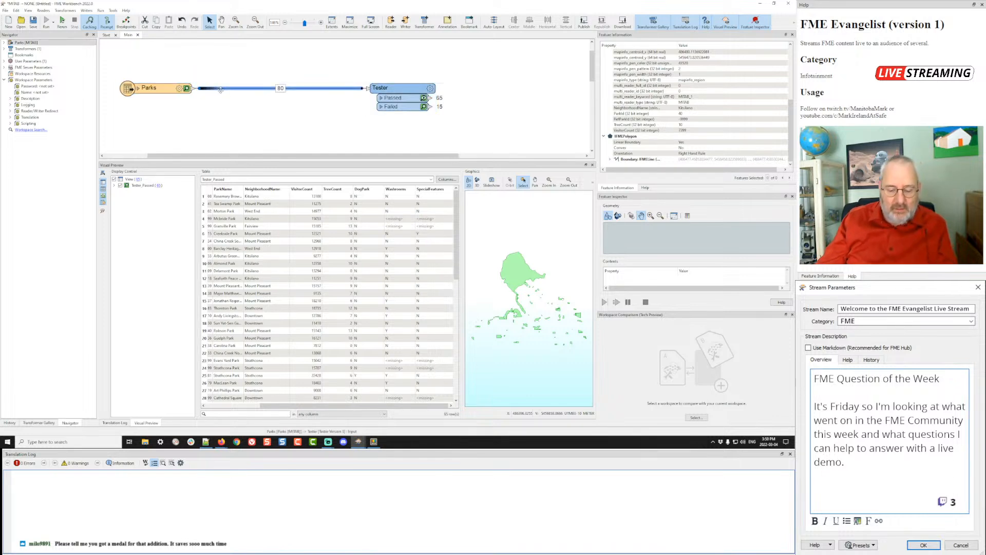
text(sampl)
key(Return)
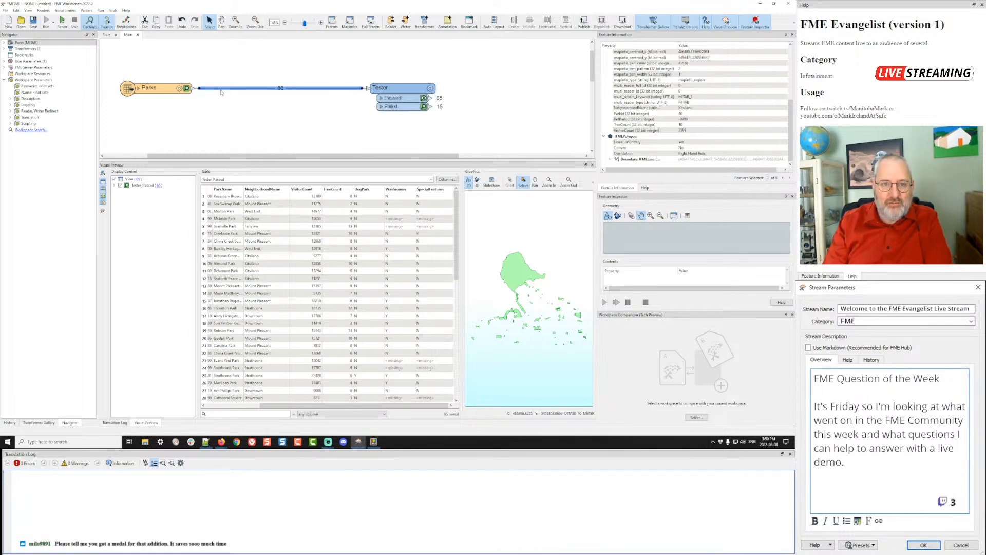
drag(267, 92, 262, 93)
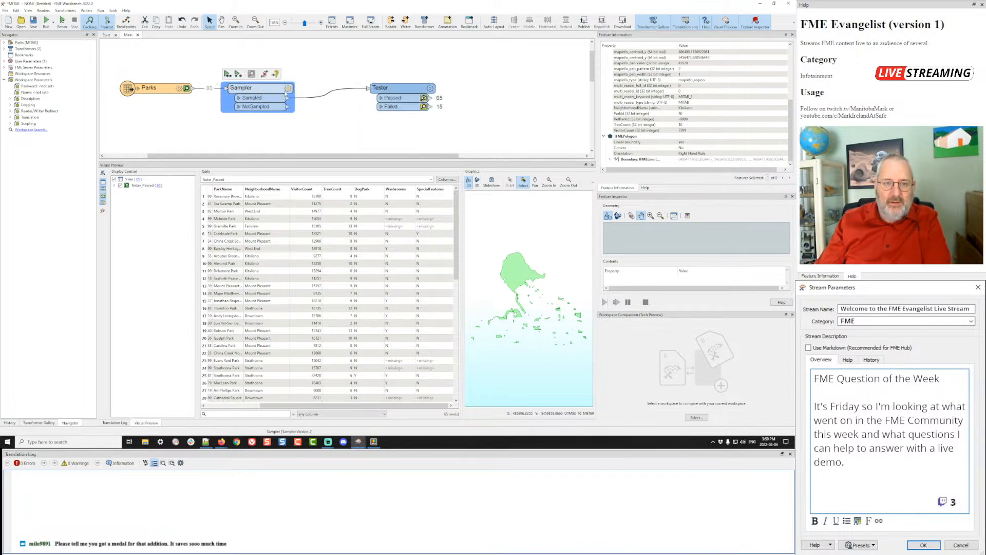
click(288, 88)
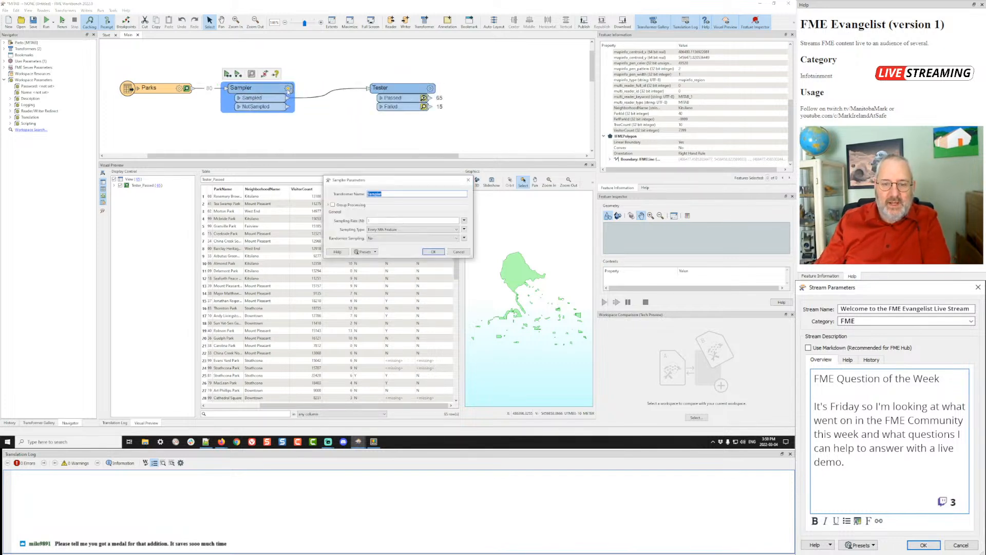
click(391, 229)
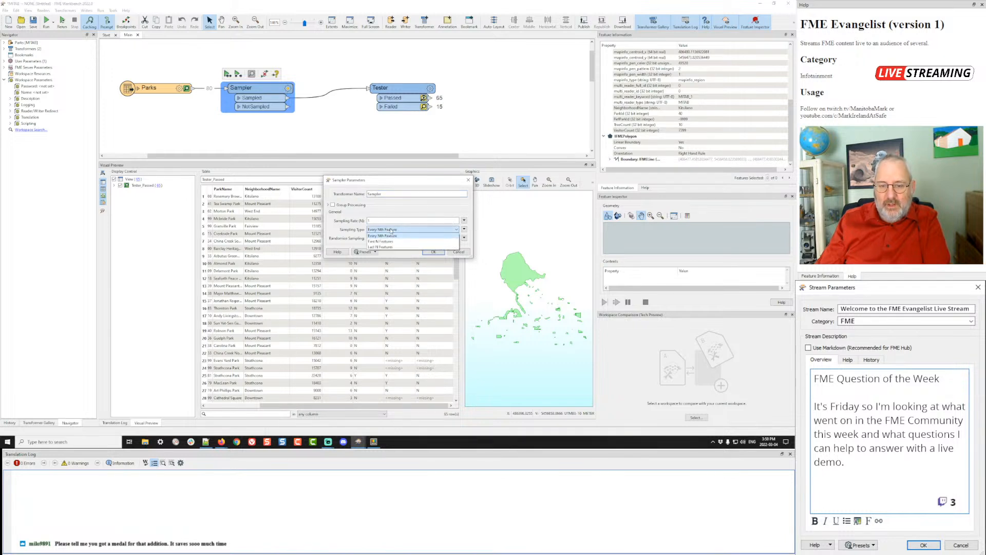
click(391, 230)
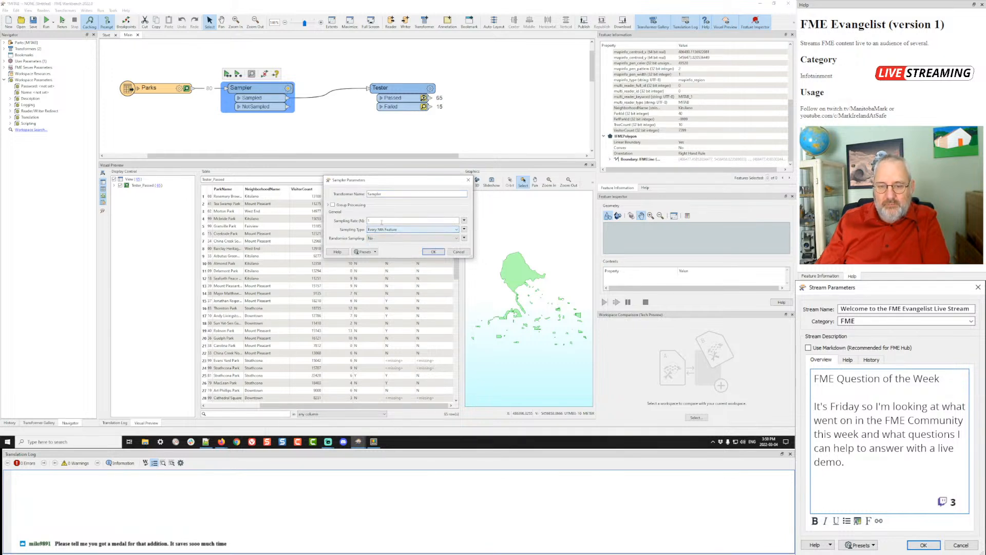
double_click(382, 221)
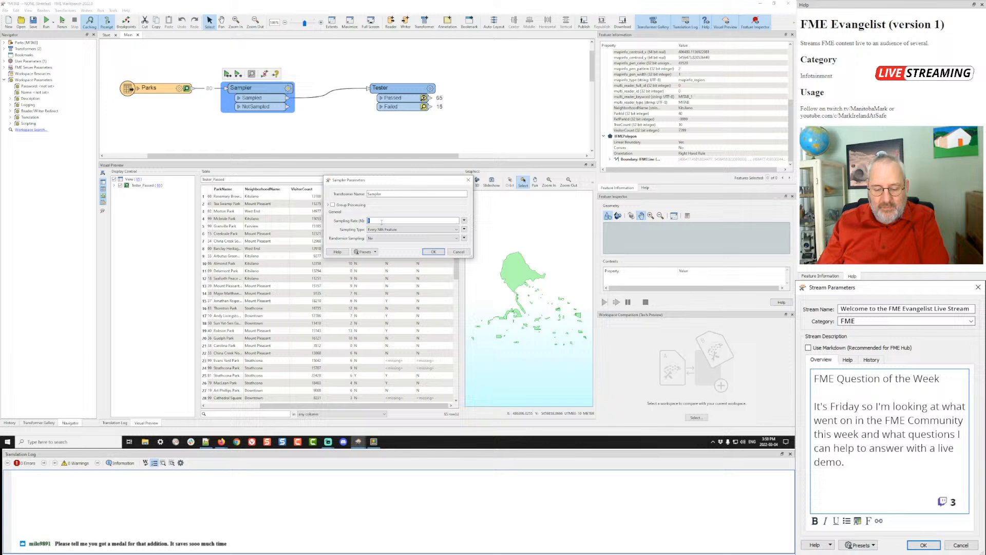
click(434, 253)
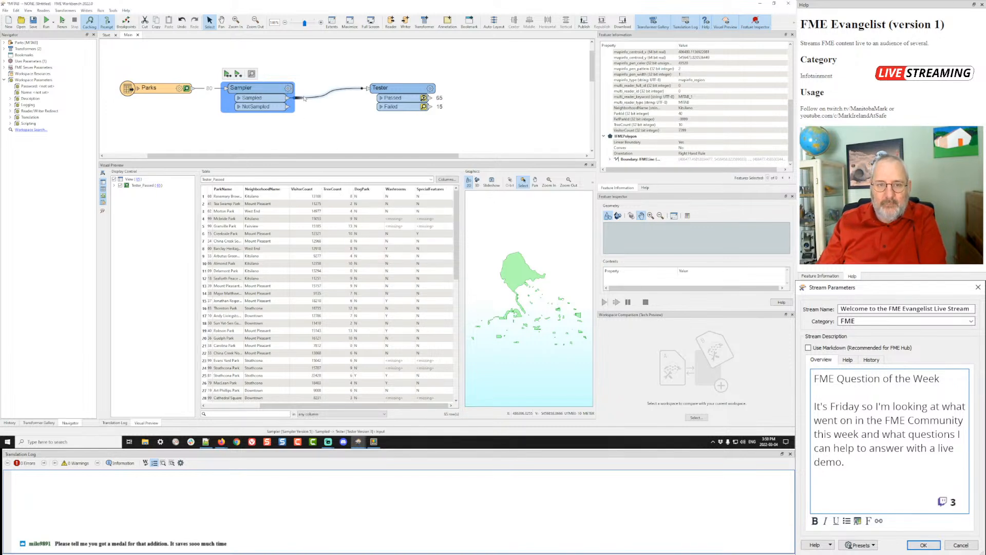
- Feed the Tester from the Sampler's NotSampled output and move it down-right
drag(298, 97, 289, 107)
click(393, 98)
drag(393, 98, 412, 116)
click(289, 101)
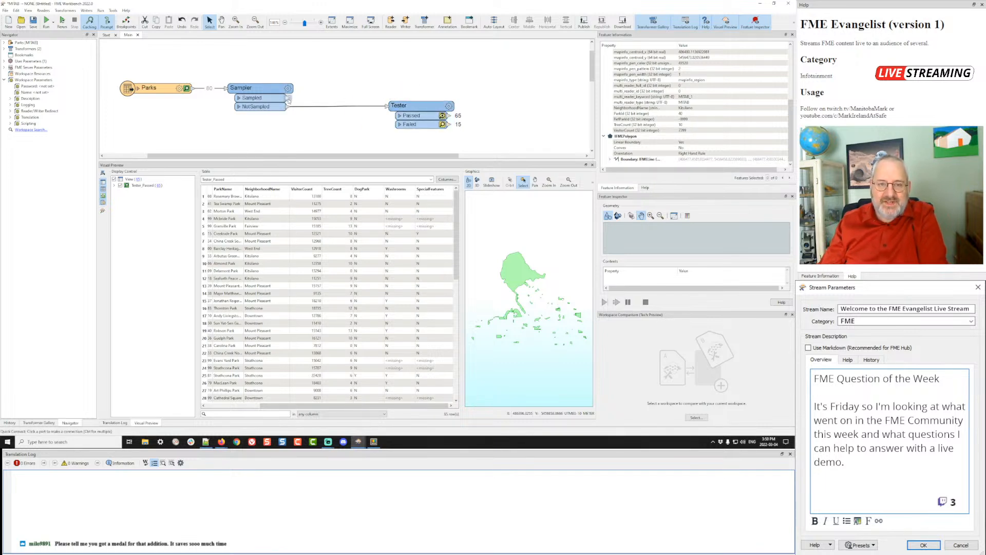
- Add an AttributeCreator on the Sampled output creating an empty ParkName, then run the workspace
text(attc)
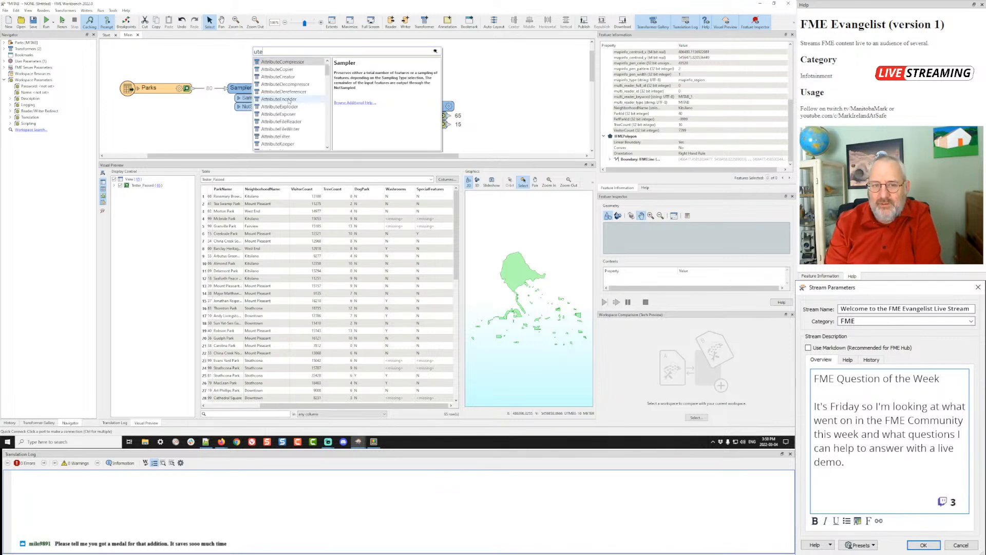
key(Down)
key(Down)
key(Return)
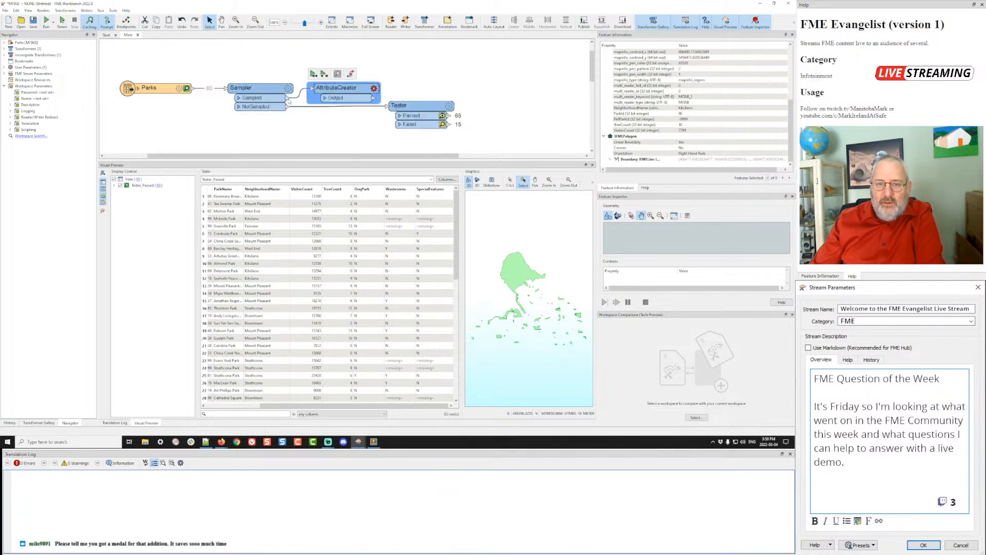
drag(342, 90, 357, 64)
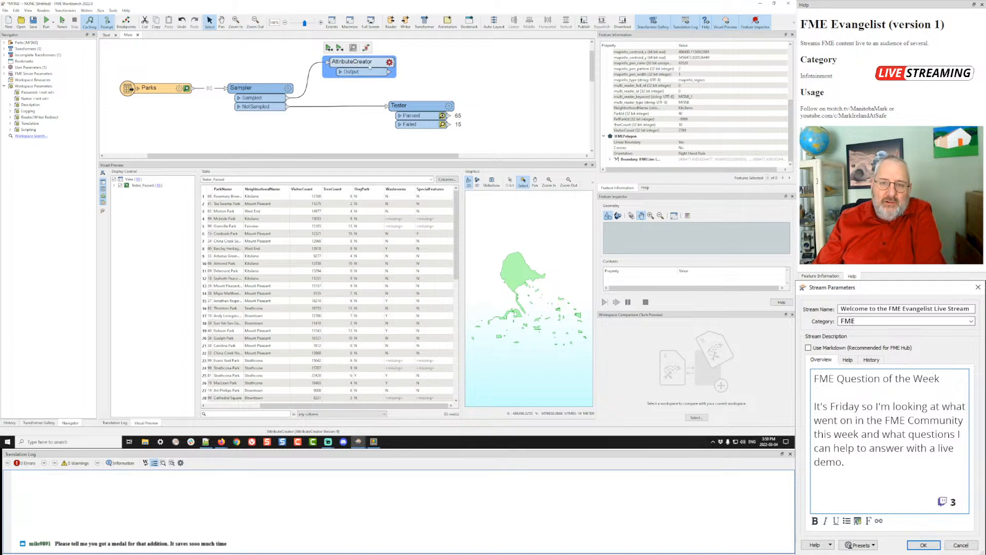
click(389, 63)
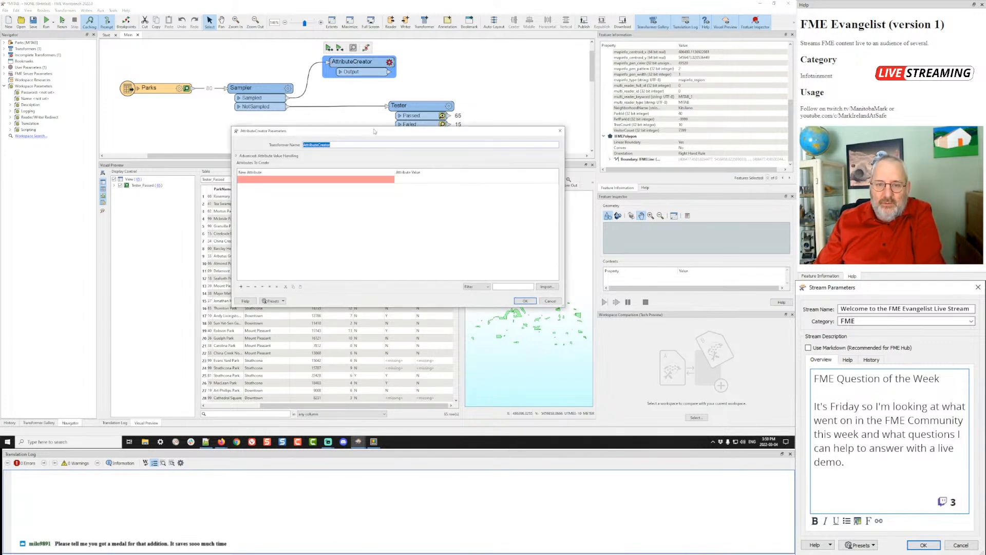
drag(375, 136, 488, 177)
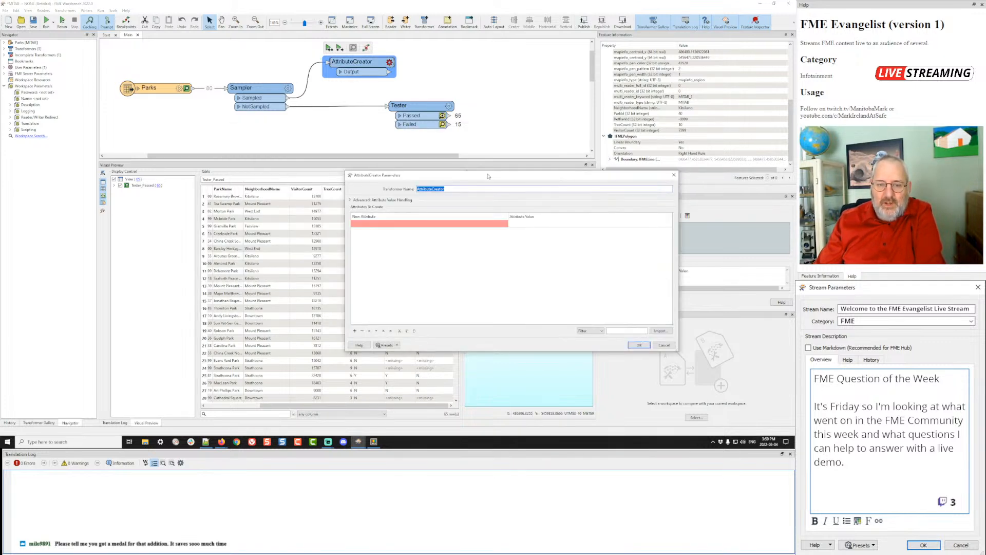
click(497, 225)
click(499, 225)
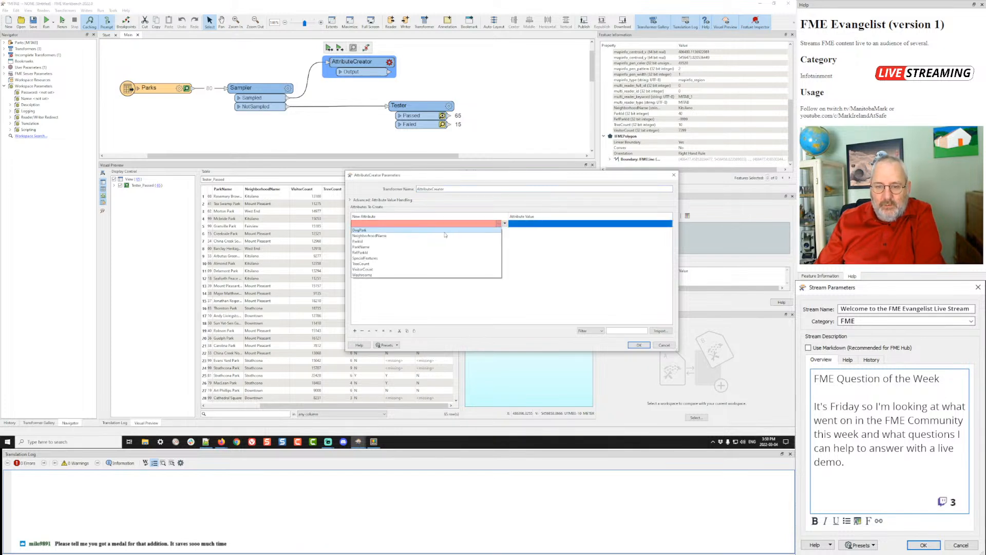
click(375, 247)
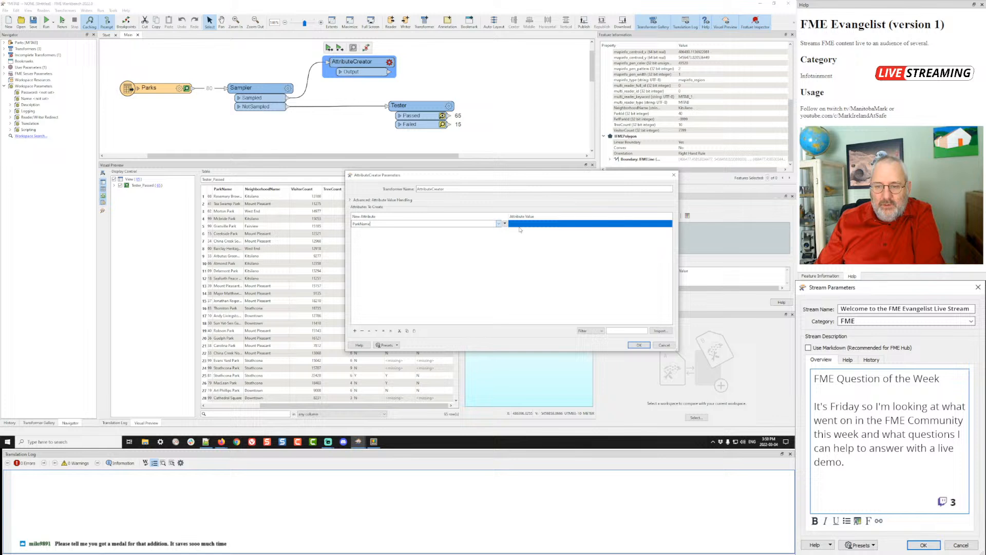
click(548, 222)
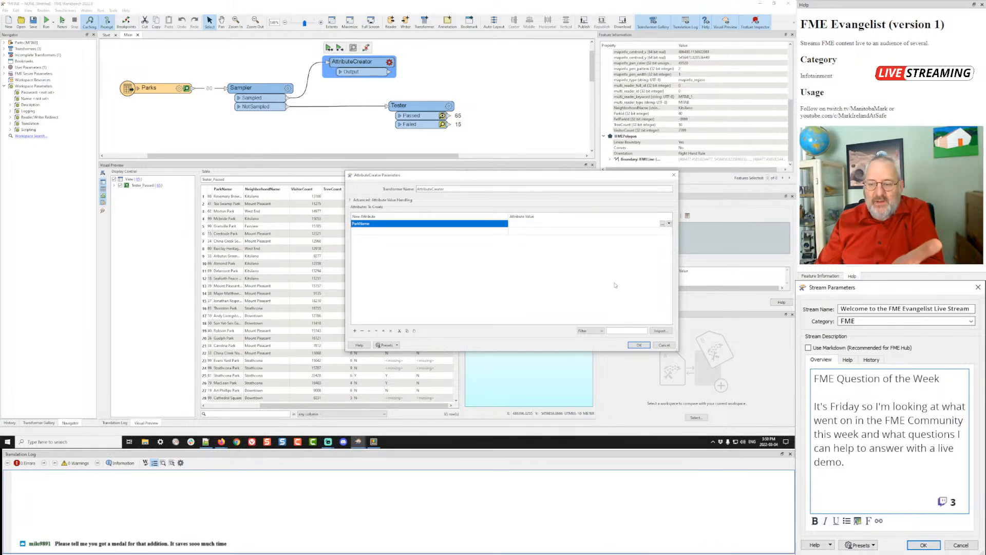
click(635, 345)
click(339, 48)
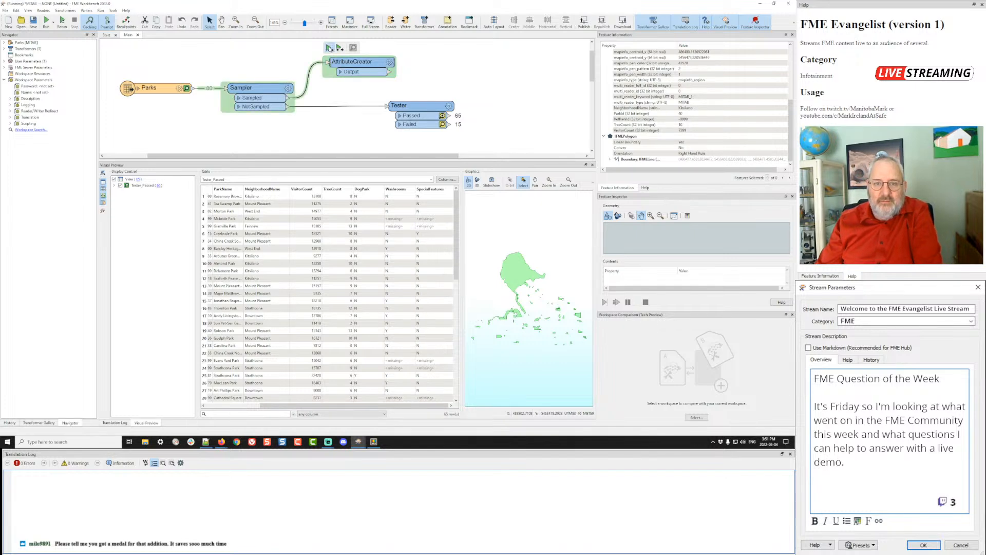
- Preview the 16 AttributeCreator output features, checking rows 1, 14 and 15, then reopen its settings
click(383, 72)
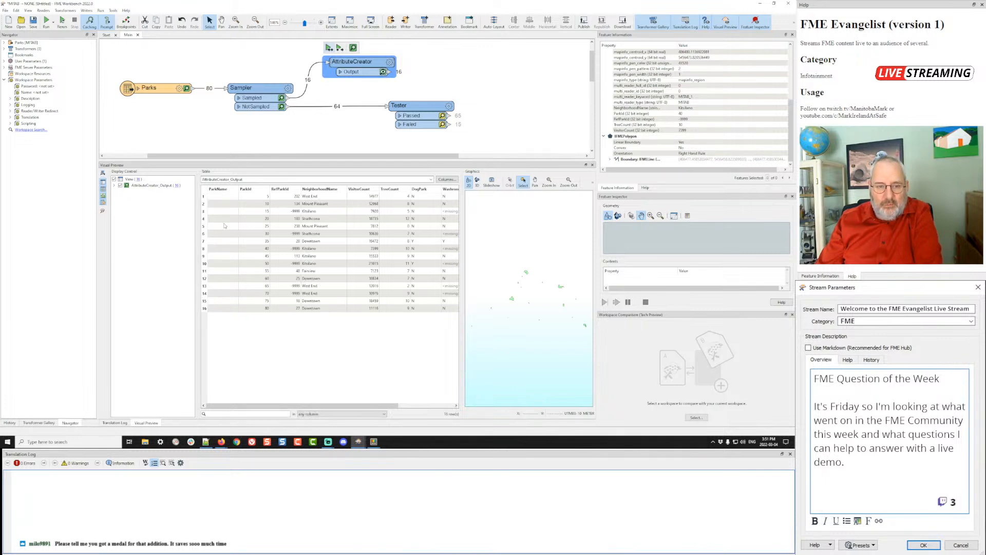
click(226, 196)
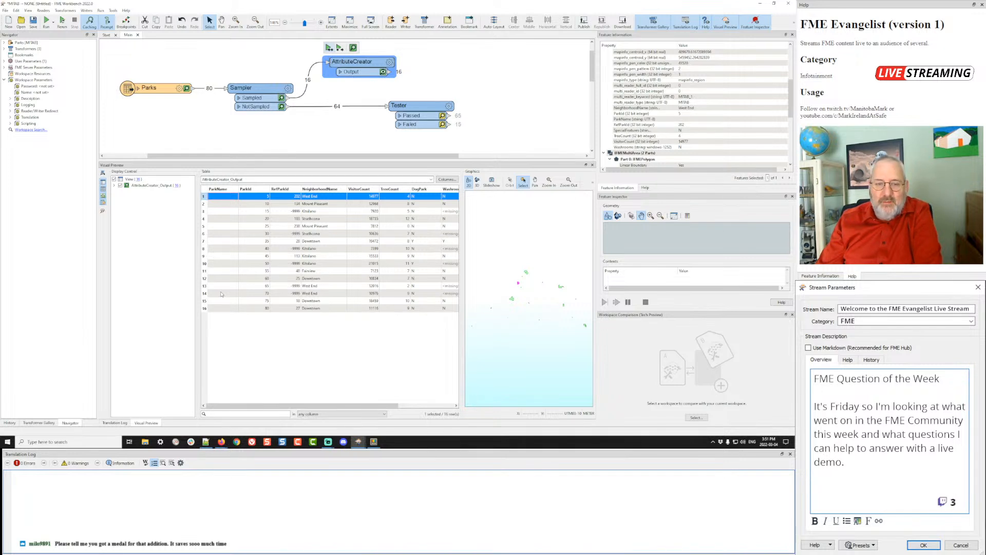
click(221, 294)
click(223, 303)
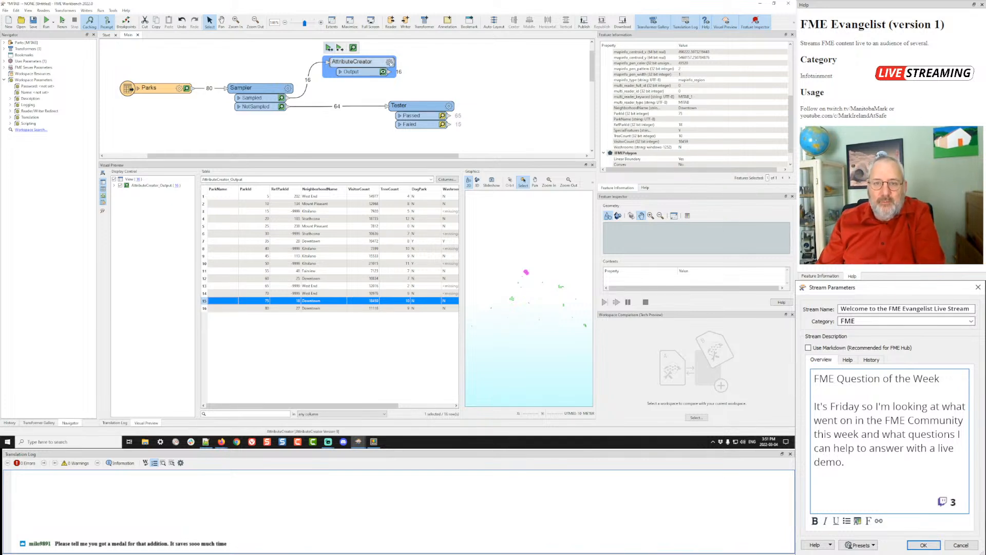
click(390, 62)
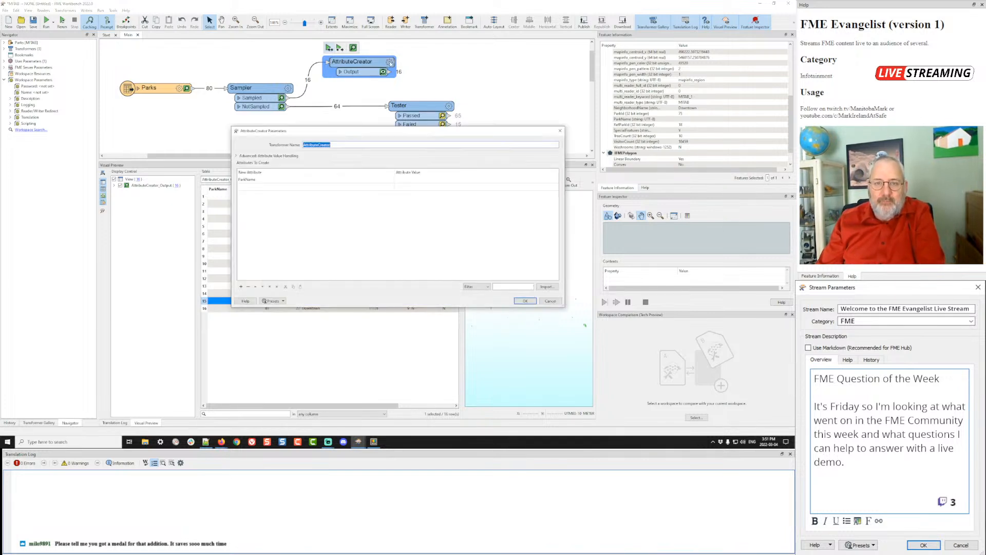
- Set the AttributeCreator's ParkName value to null and confirm the settings
click(531, 180)
click(555, 179)
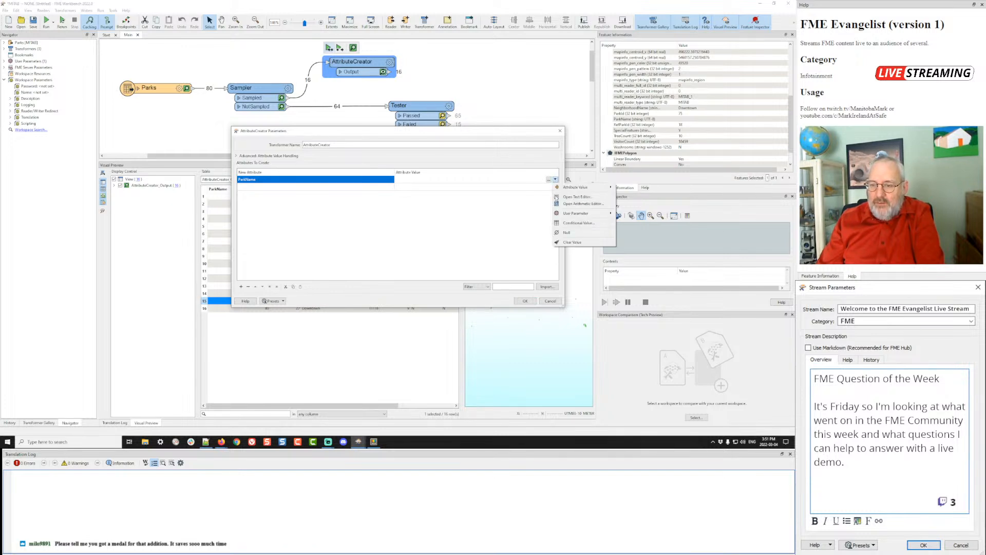
click(568, 235)
click(524, 301)
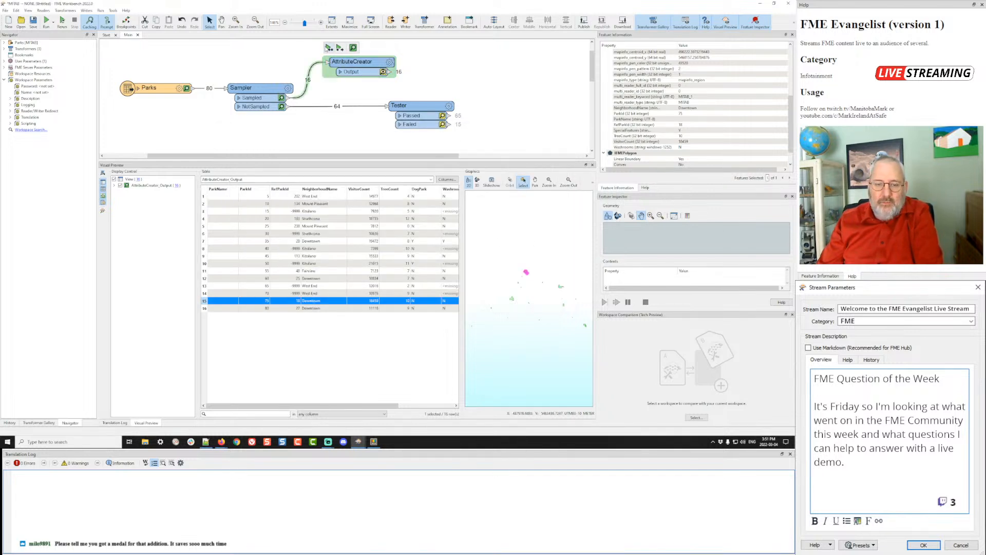
- Rerun the workspace and inspect features in rows 2–5, including Kitsilano and Mount Pleasant
click(328, 48)
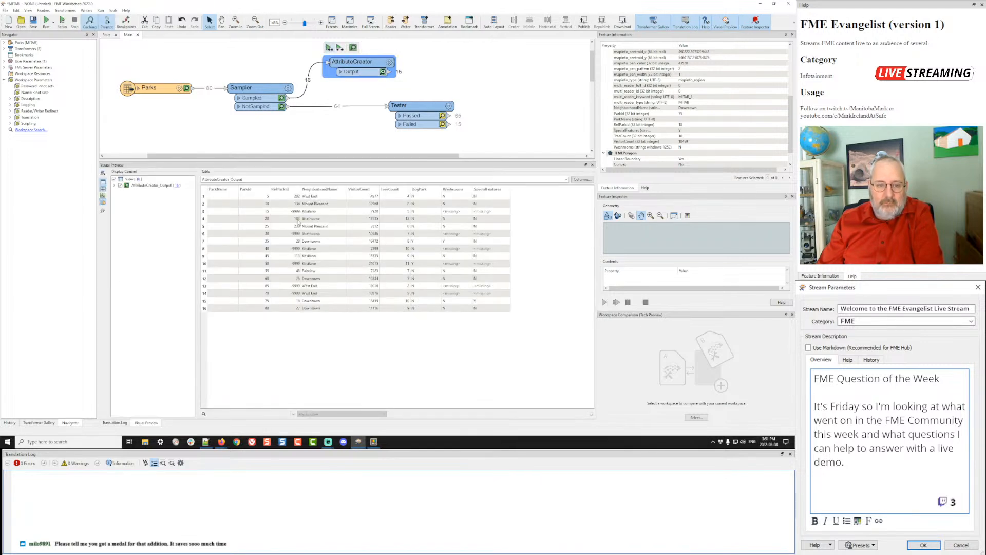
click(223, 211)
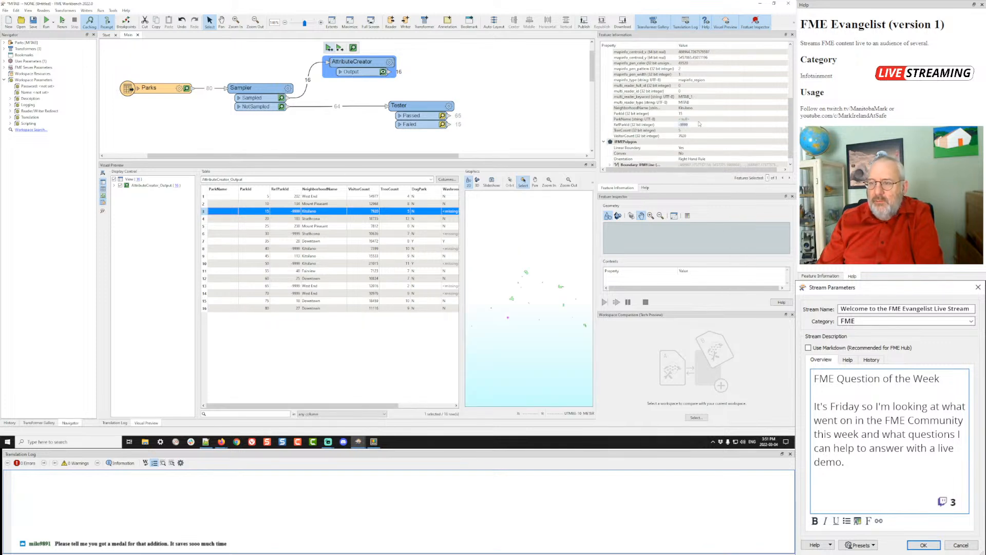
scroll(720, 102, up, 3)
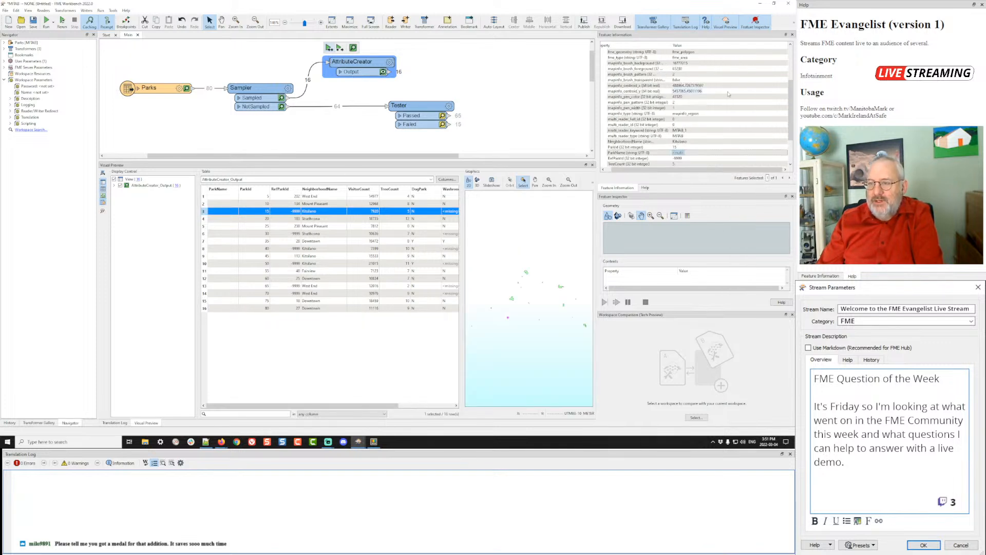
scroll(727, 94, down, 1)
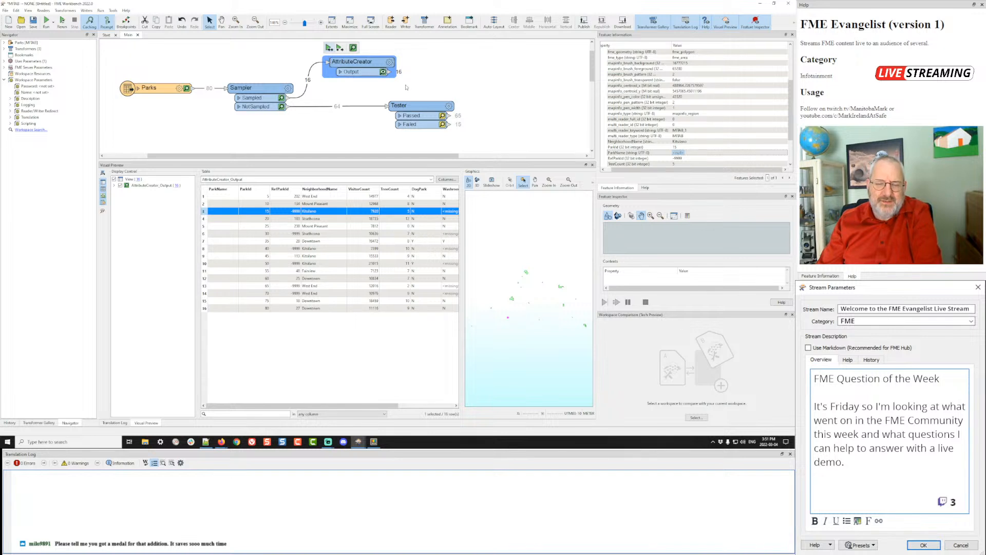
click(224, 206)
click(224, 218)
click(225, 227)
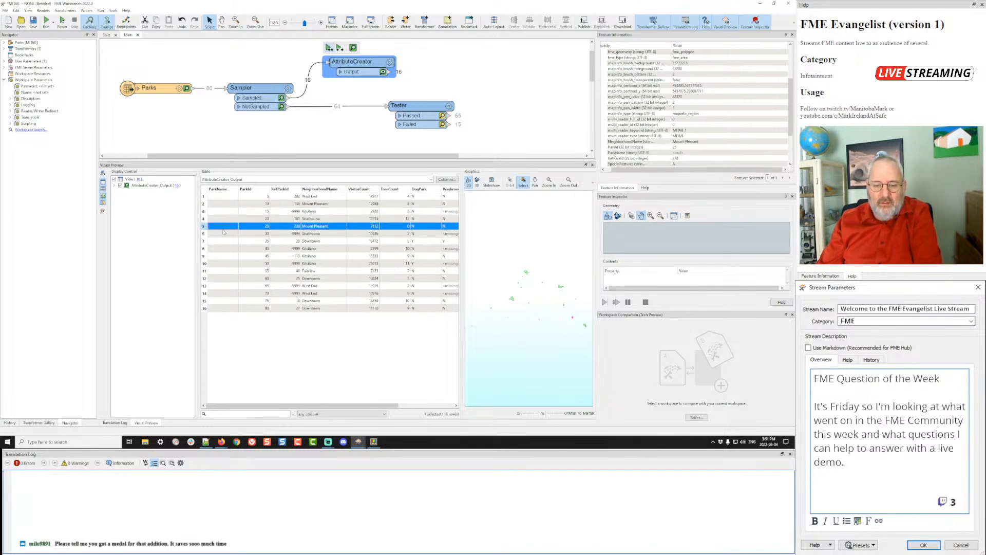
- Move the AttributeCreator further right on the canvas
drag(316, 405, 436, 418)
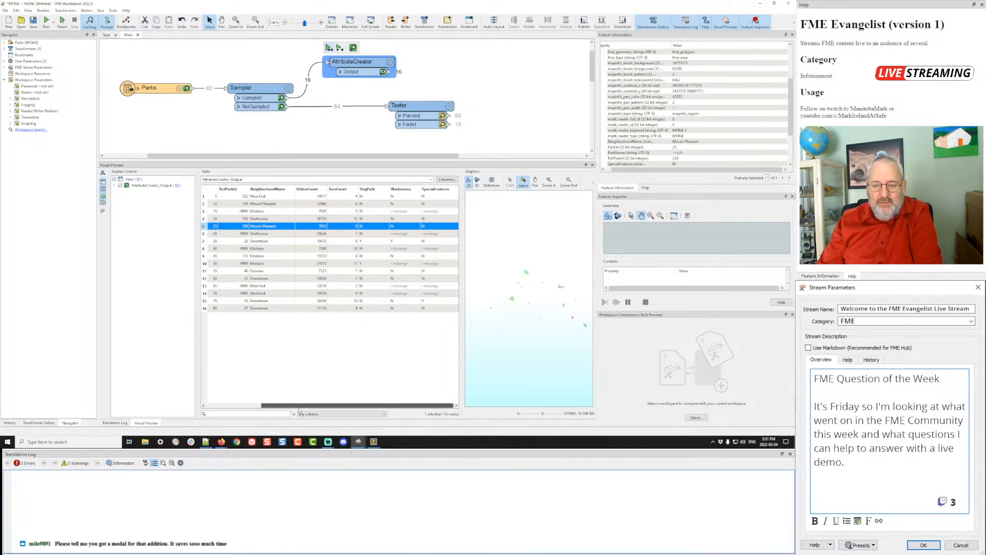
drag(300, 408, 244, 408)
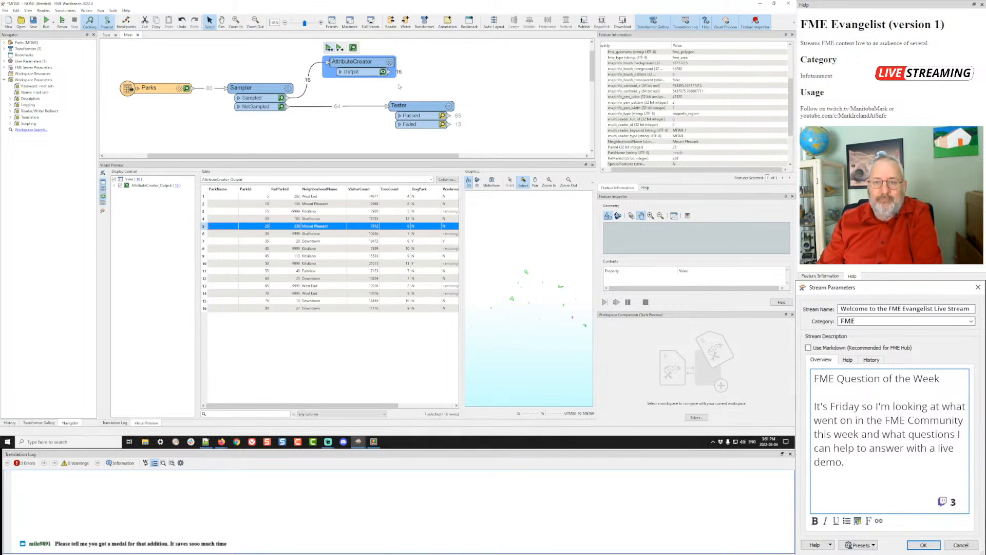
drag(358, 62, 437, 67)
- Delete the AttributeCreator and add an AttributeRemover fed by Sampler's Sampled output
key(Delete)
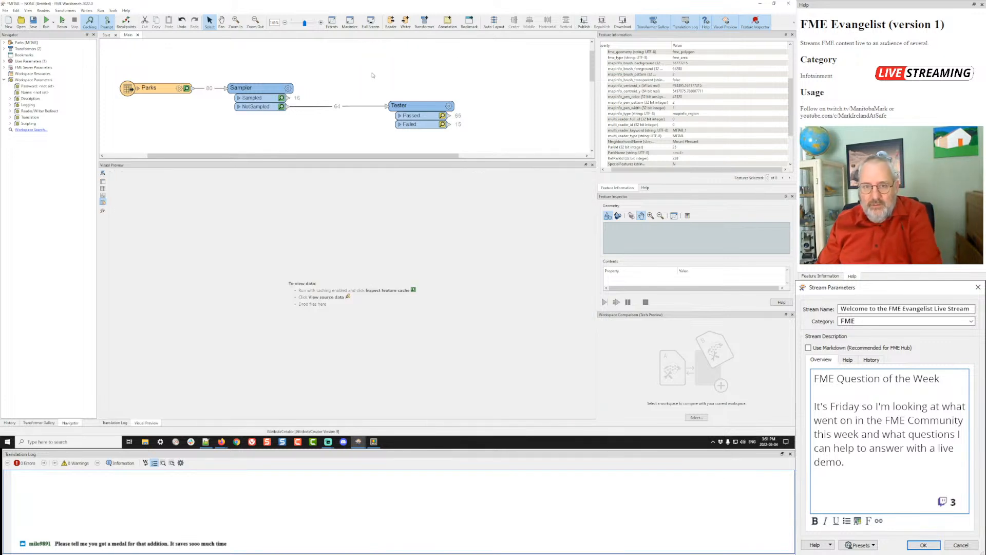
text(attributeremover)
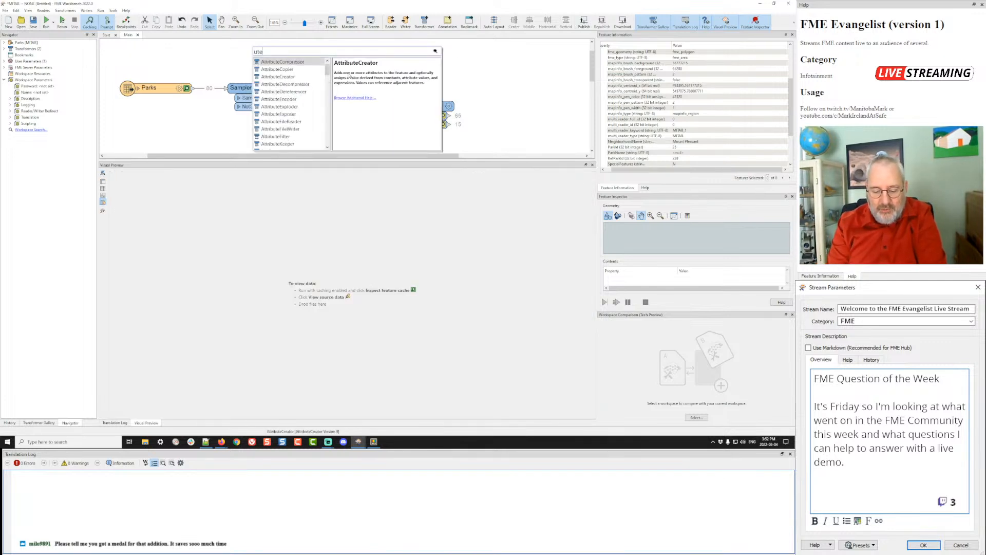
key(Return)
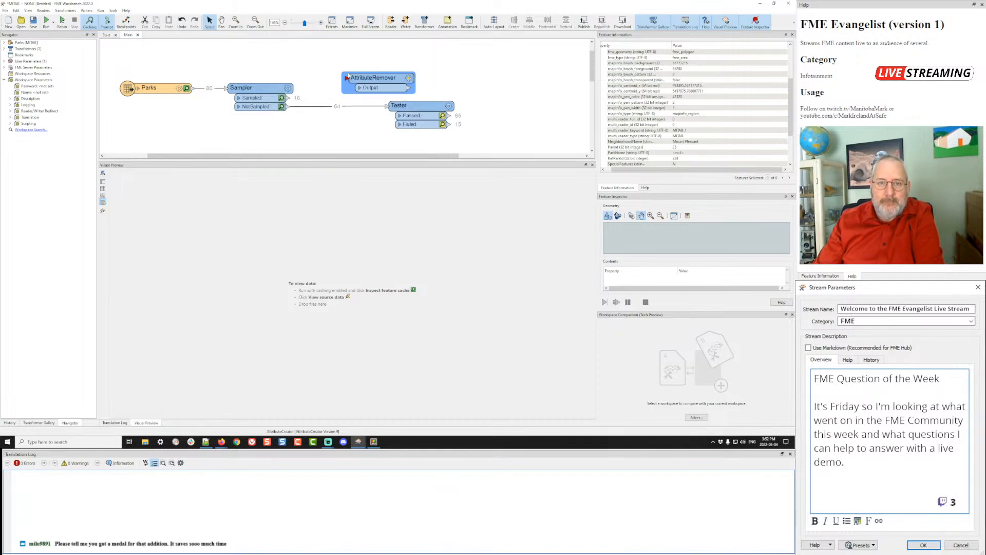
click(289, 98)
click(348, 77)
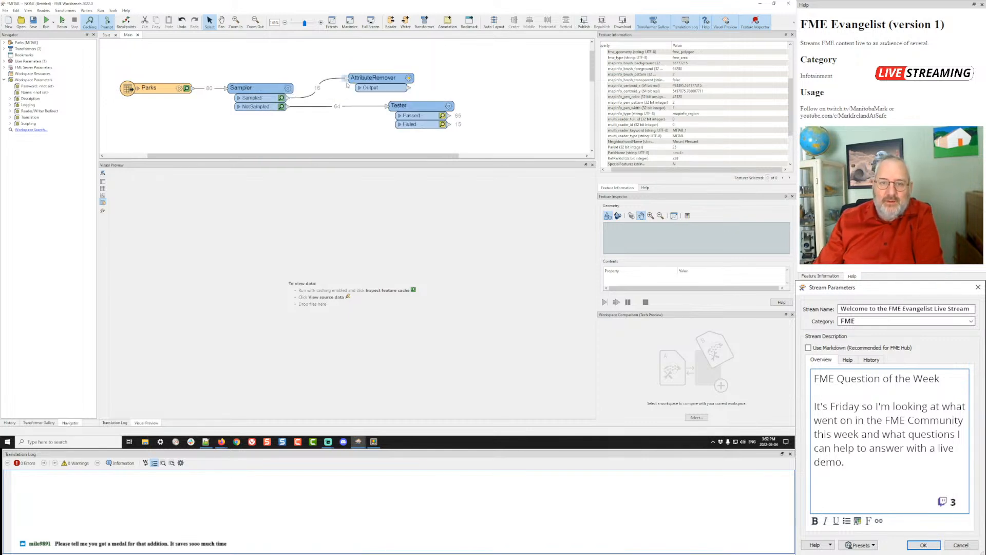
- Set the AttributeRemover to remove VisitorCount and connect its output to the Tester
click(409, 78)
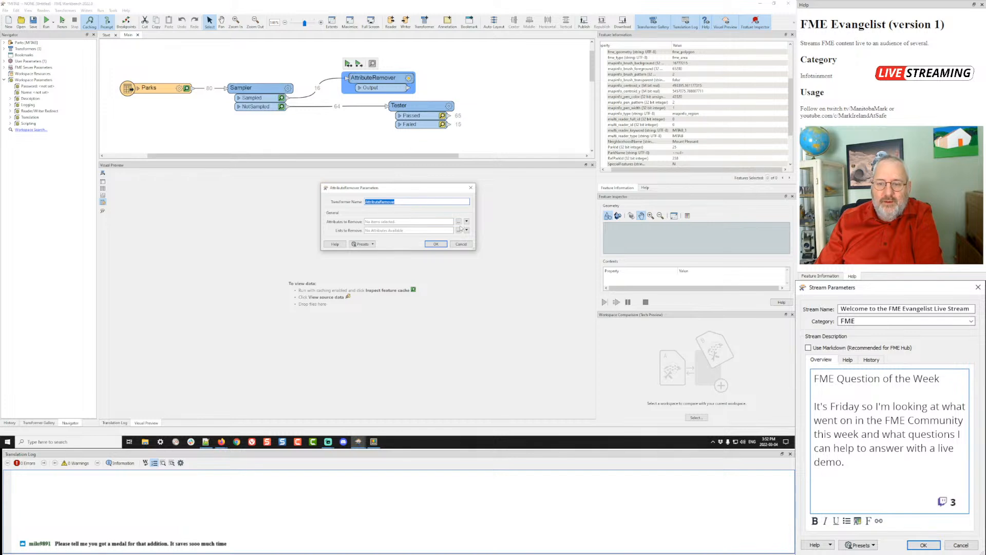
click(459, 222)
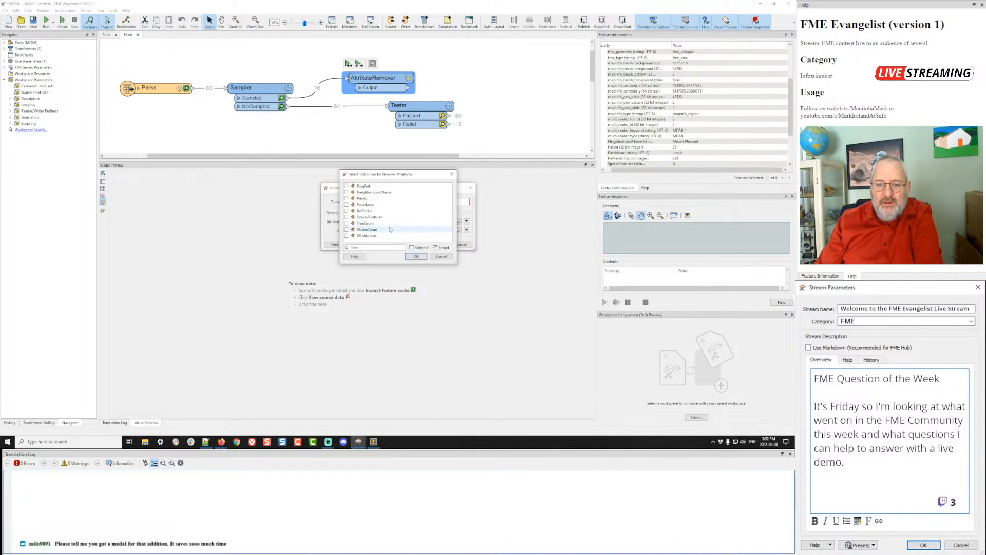
click(364, 230)
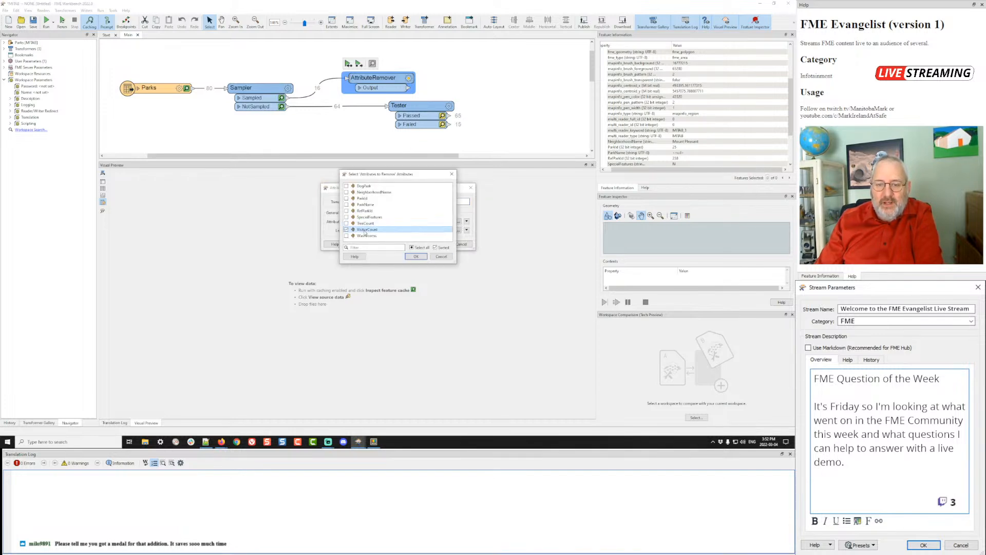
click(416, 257)
click(435, 244)
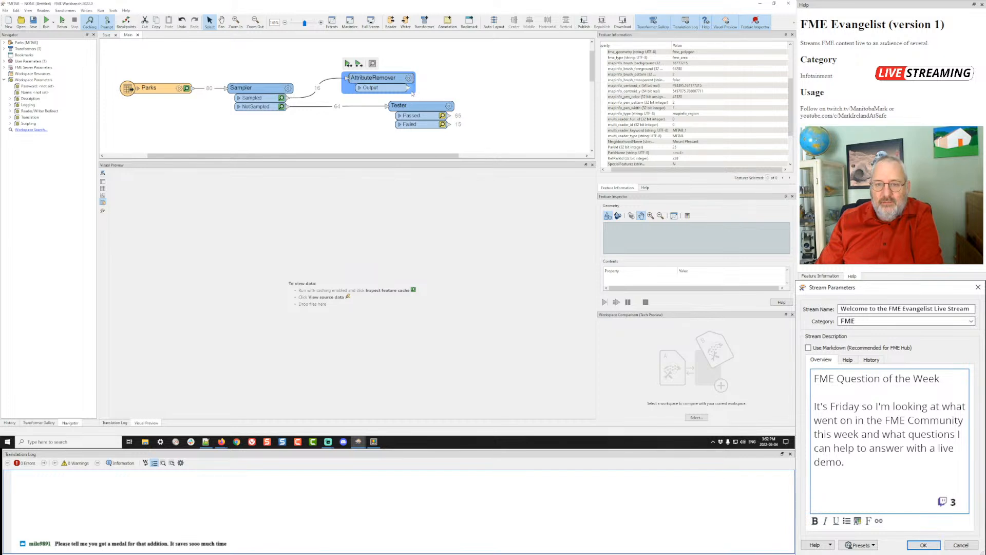
drag(410, 88, 411, 104)
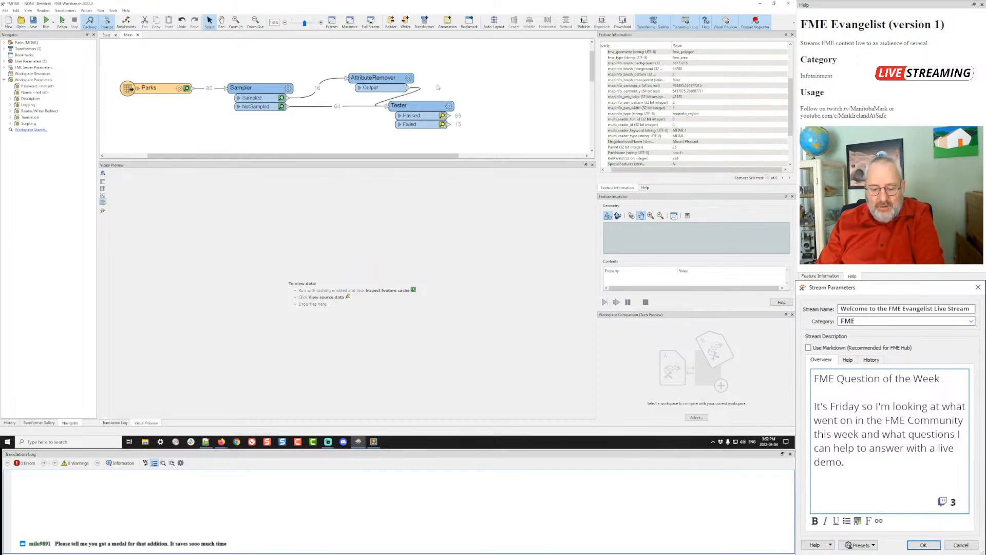
- Change the Tester's left value from ParkName to VisitorCount
click(449, 106)
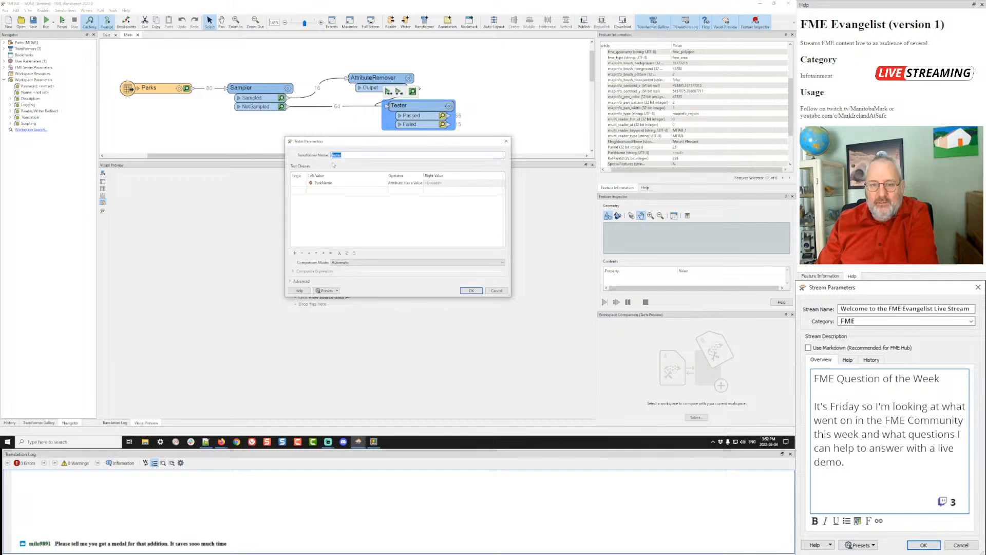
click(374, 182)
click(384, 183)
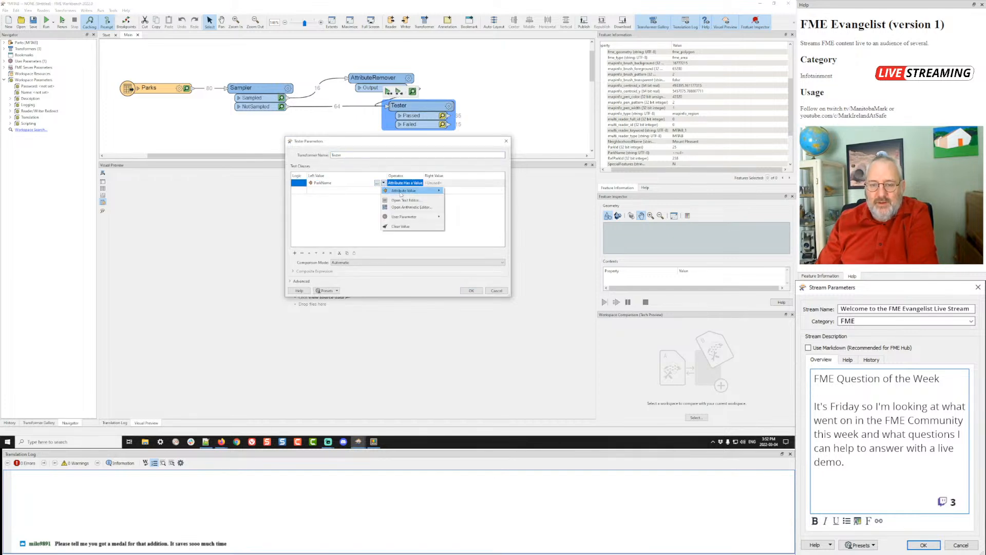
mouse_move(405, 194)
click(465, 246)
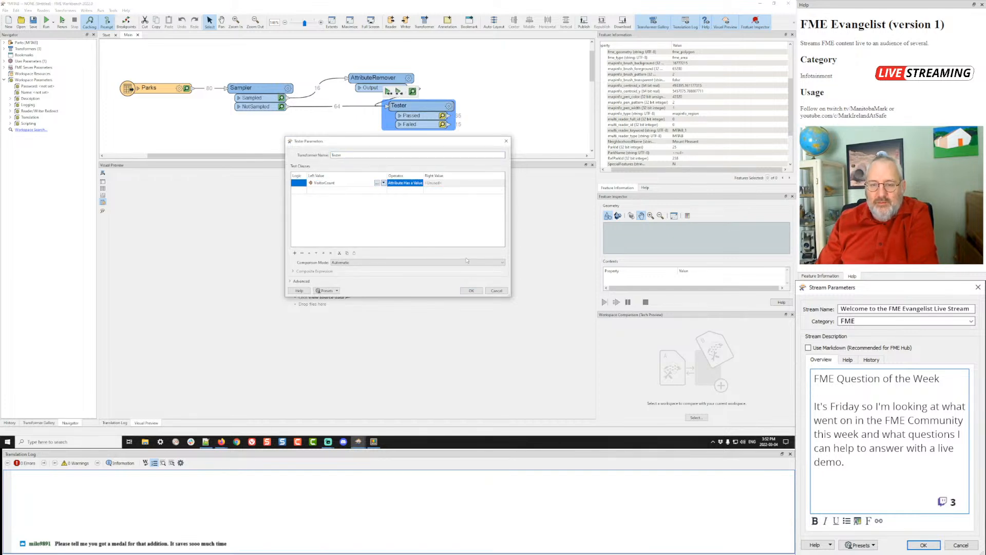
click(471, 291)
- Run the workspace and inspect the 16 features that fail the test
key(ctrl+r)
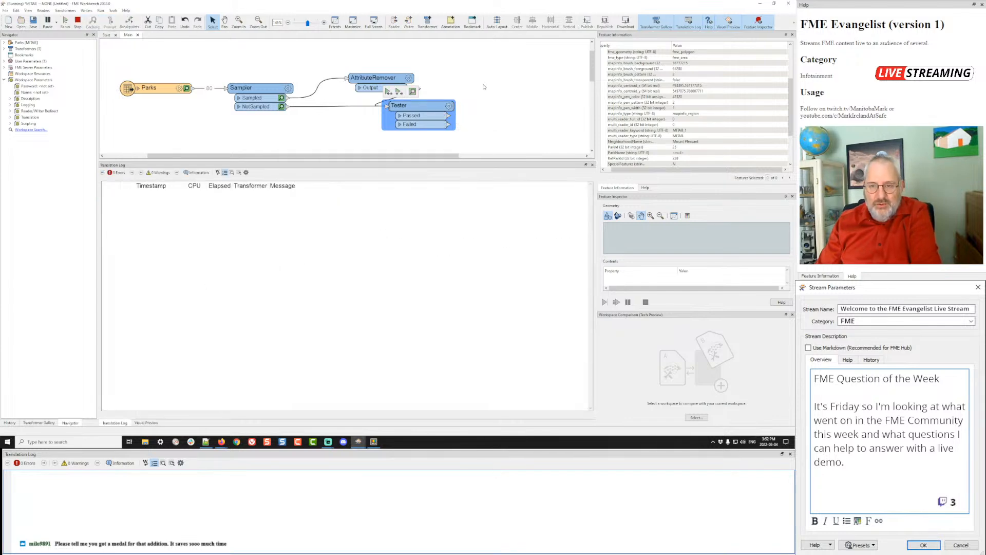
drag(380, 76, 367, 63)
click(443, 125)
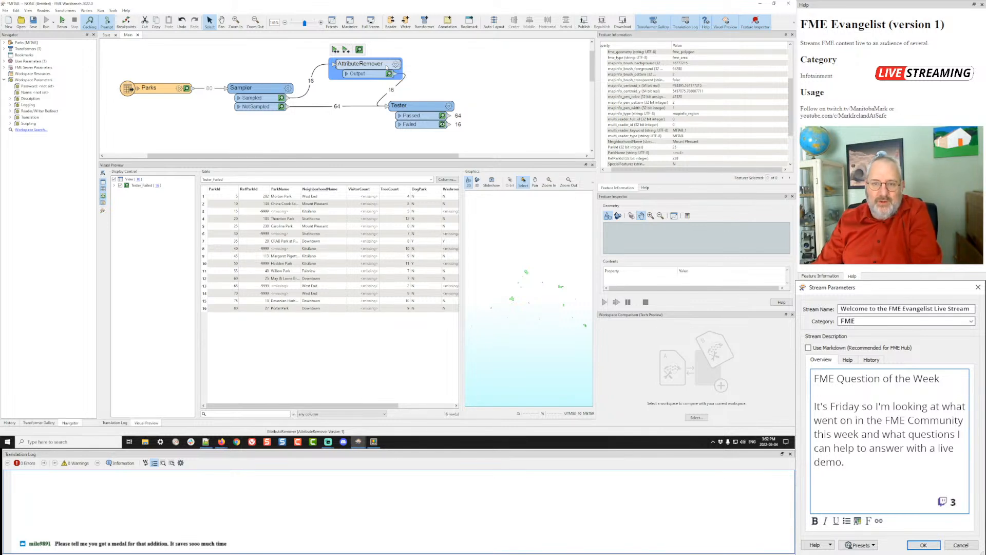
- Delete the AttributeRemover and add a NullAttributeMapper above the Sampler–Tester link
key(Delete)
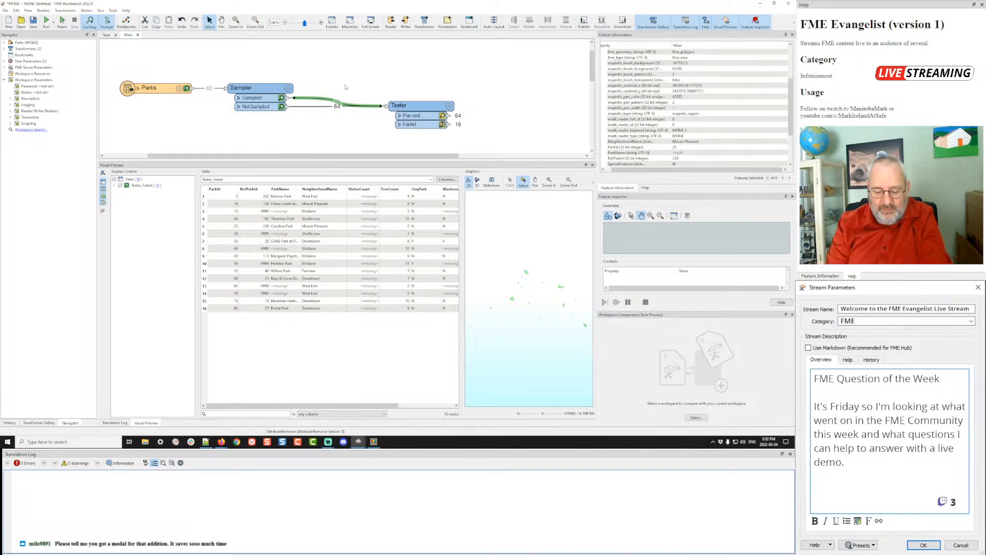
text(nar)
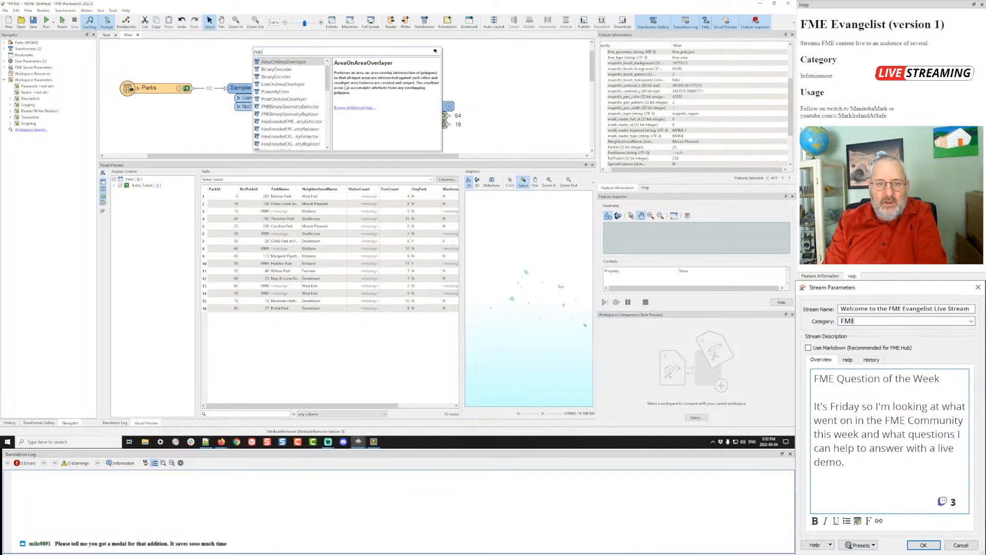
scroll(309, 103, down, 3)
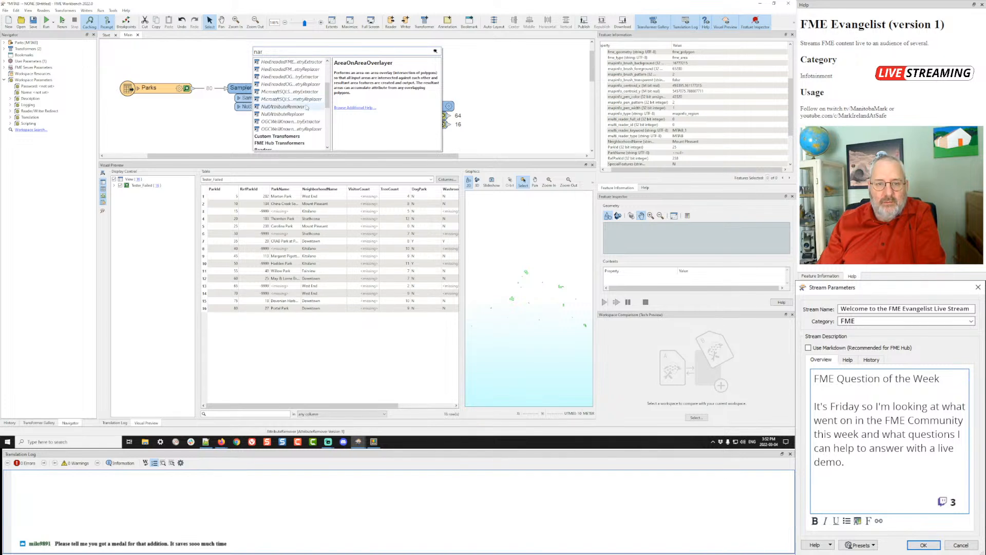
scroll(308, 106, up, 3)
scroll(307, 107, down, 3)
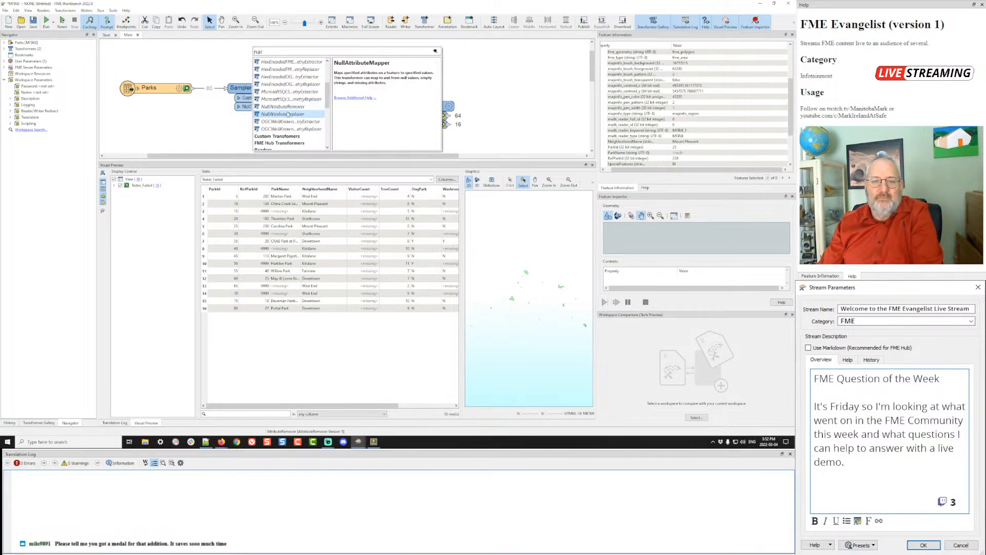
key(Return)
drag(355, 97, 355, 65)
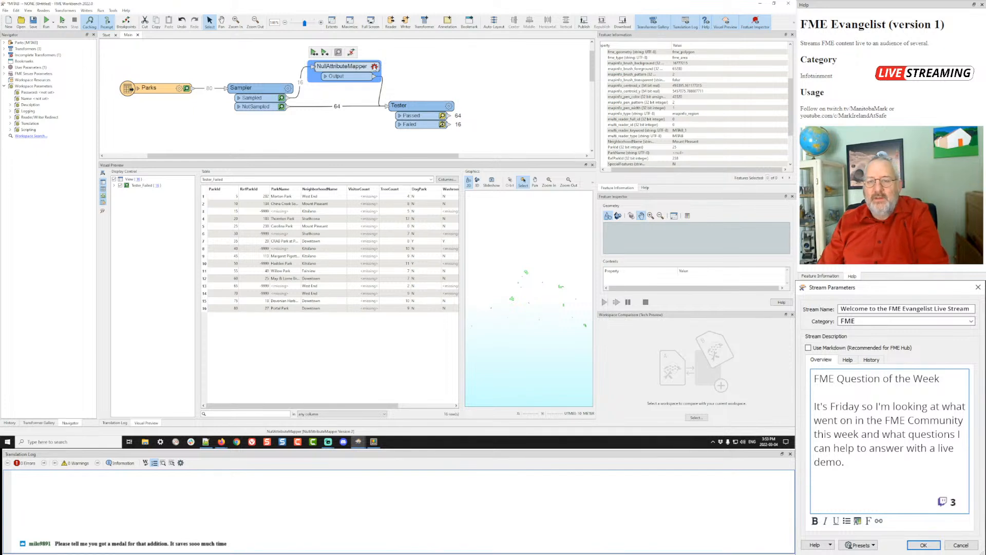
- View the NullAttributeMapper's parameters without changes, then delete it
click(375, 67)
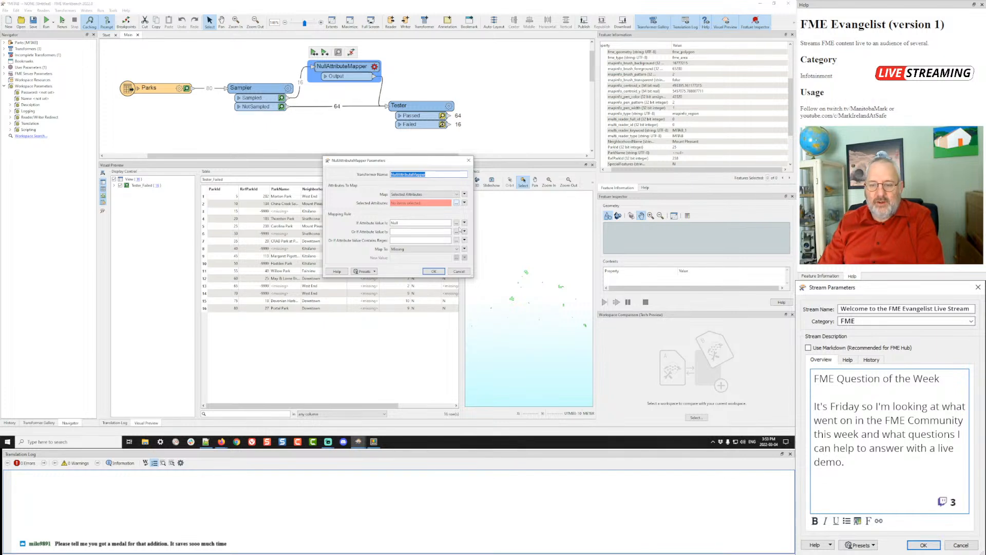
click(458, 272)
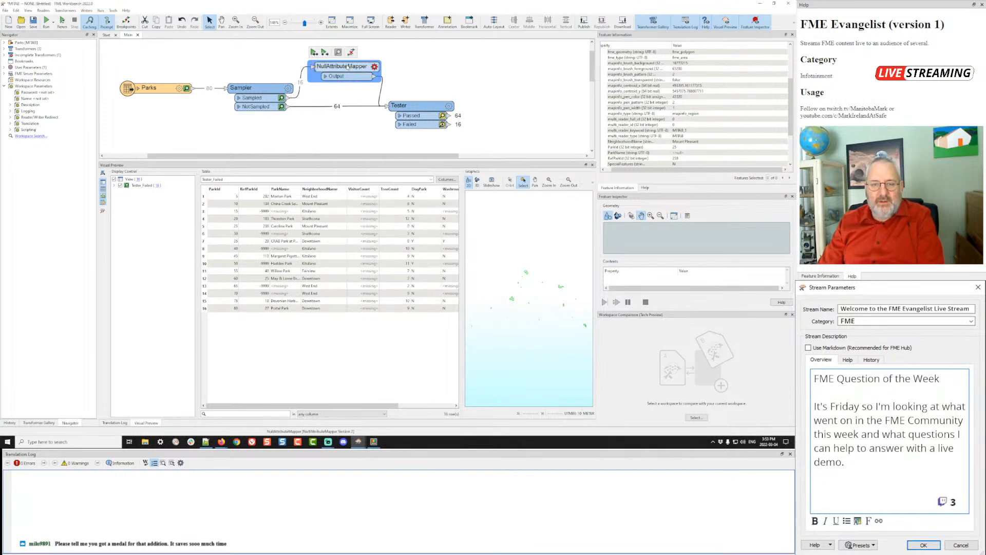
key(ctrl+Delete)
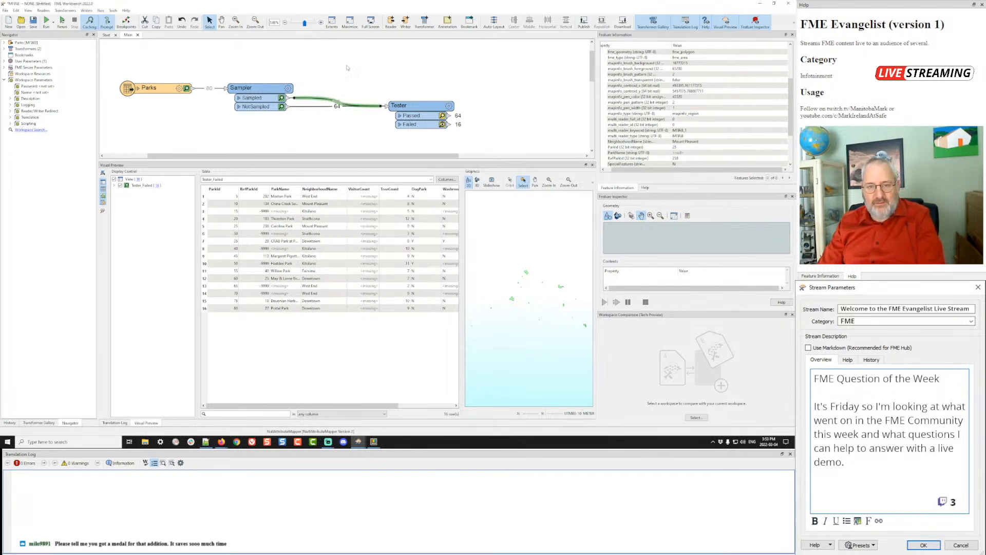
- Set the Tester's tested attribute back to ParkName
click(449, 106)
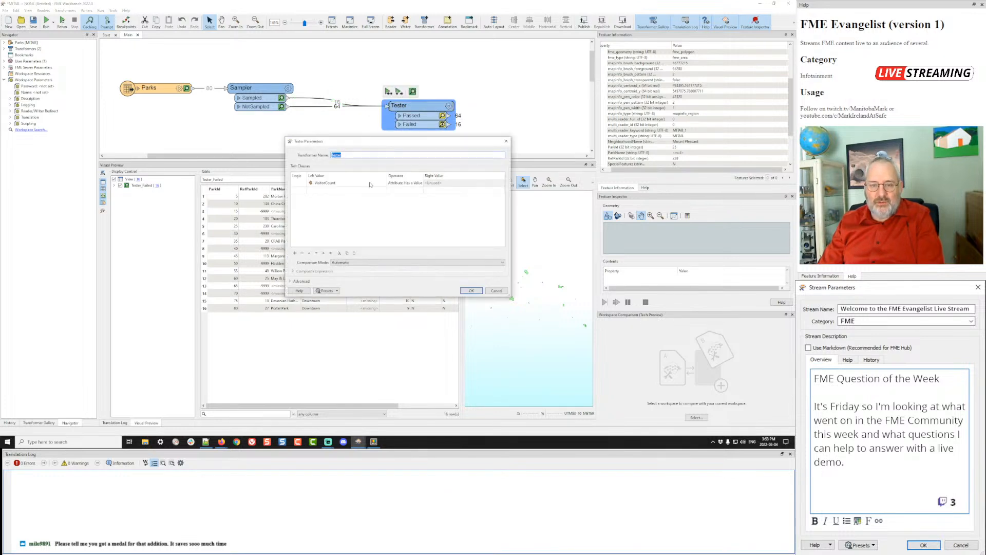
click(381, 184)
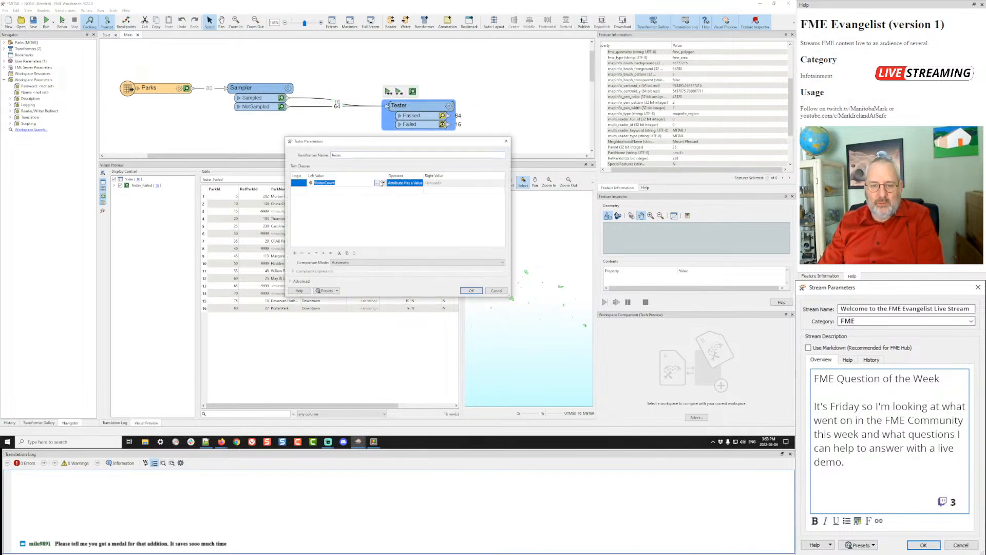
click(383, 183)
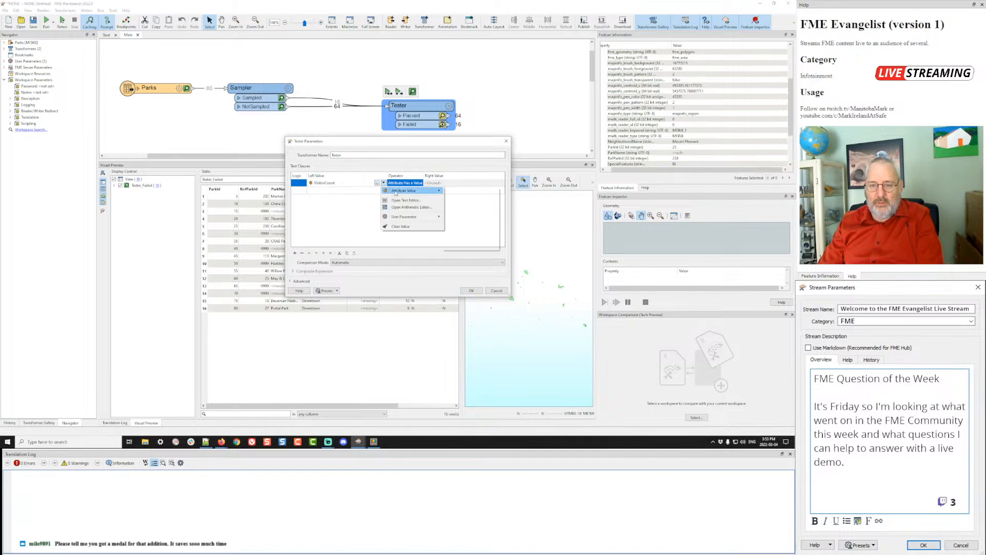
mouse_move(413, 191)
click(462, 212)
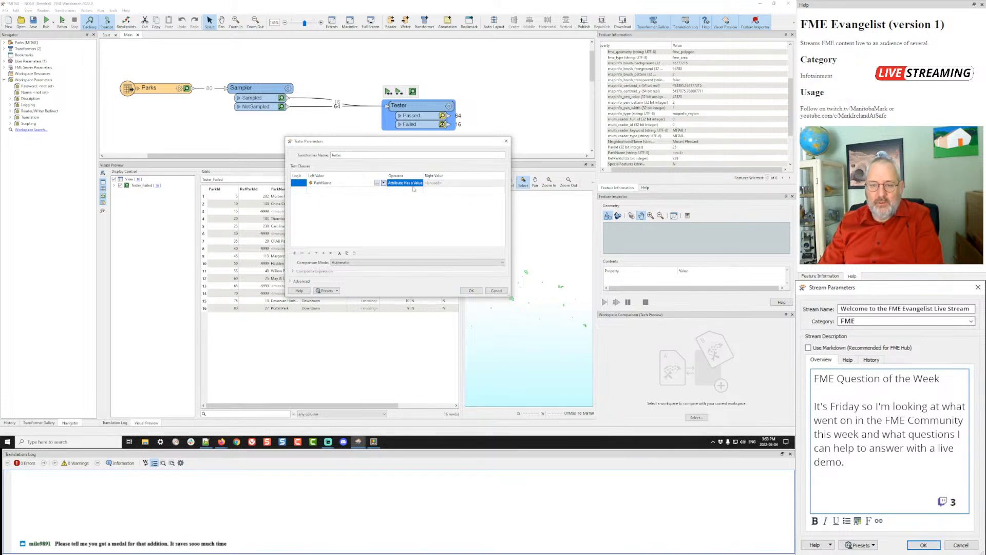
click(465, 291)
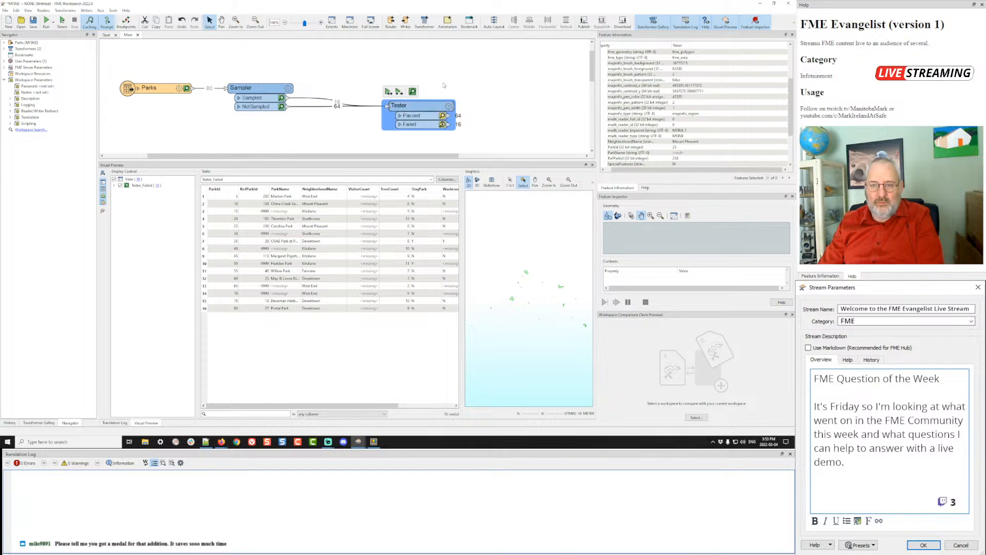
- Rerun the workspace and inspect the 15 features that fail the test
key(F5)
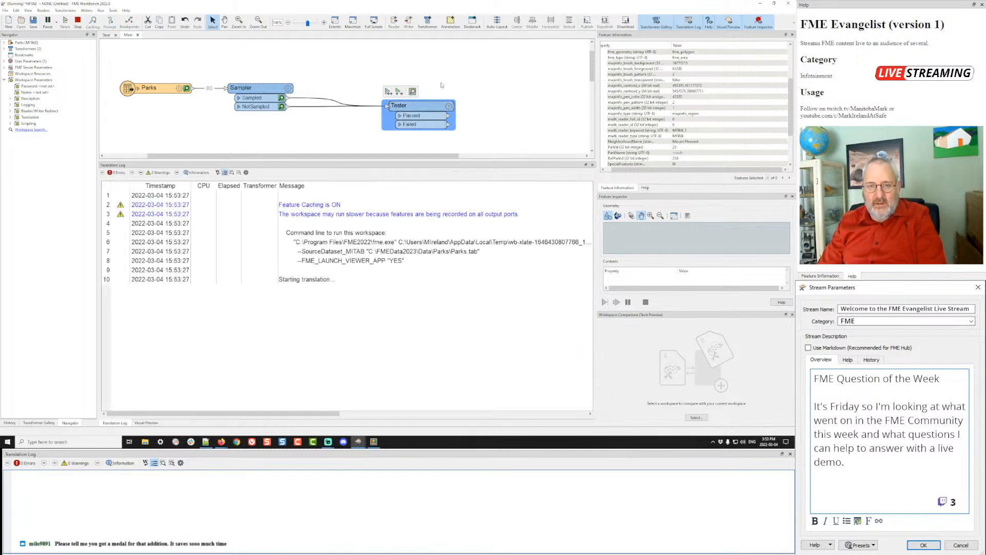
click(441, 124)
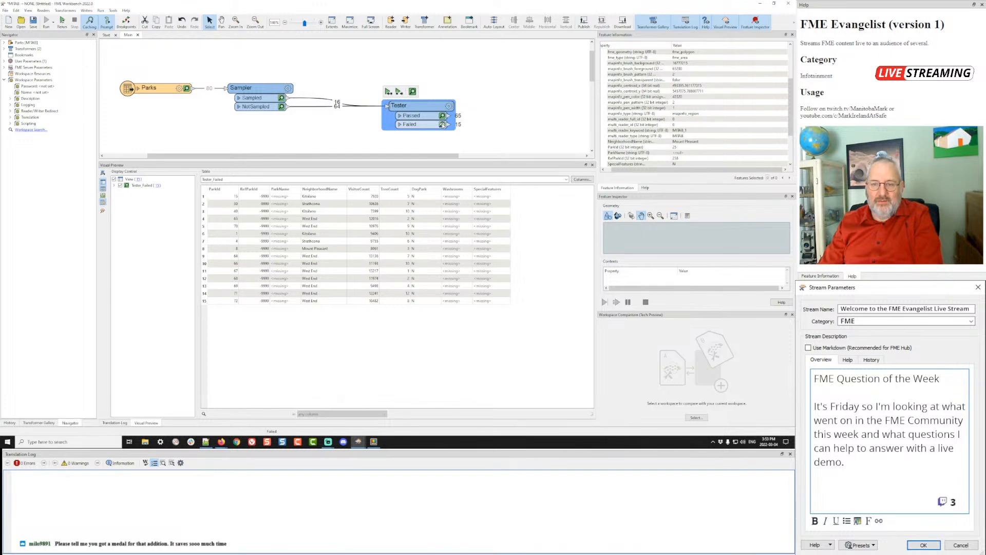
click(448, 125)
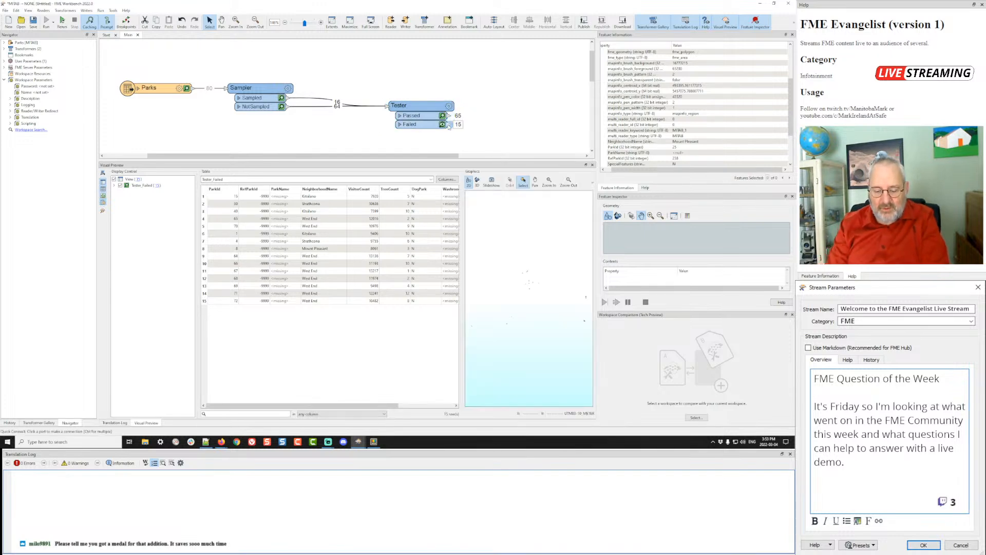
- Attach a NullAttributeMapper to the Tester's Failed output and select ParkName as its attribute
text(nar)
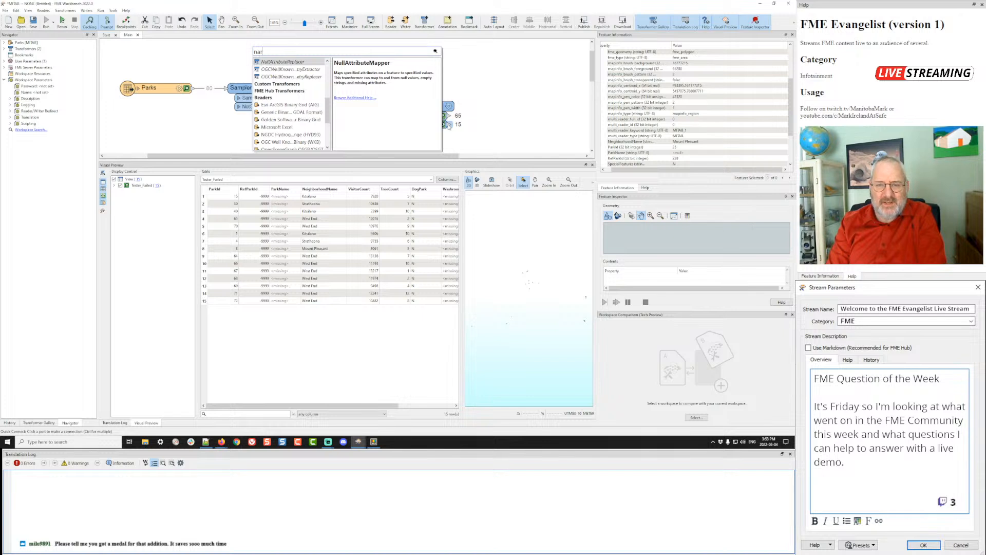
key(BackSpace)
text(m)
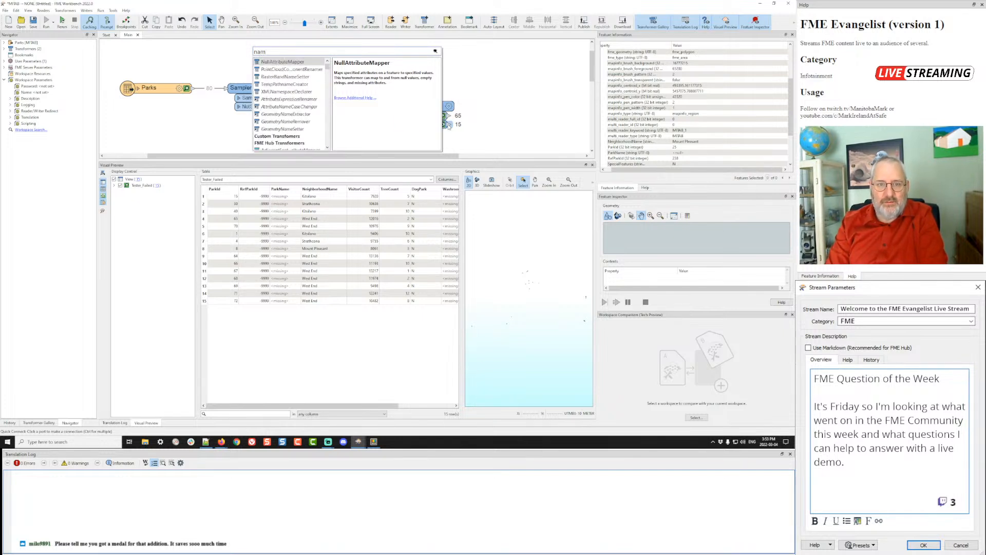
key(Return)
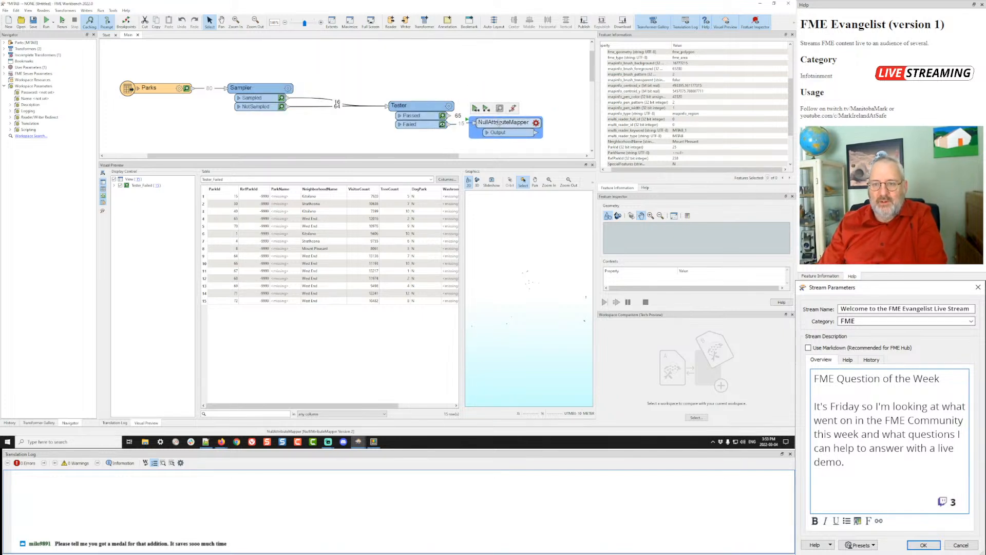
drag(498, 123, 501, 126)
click(539, 125)
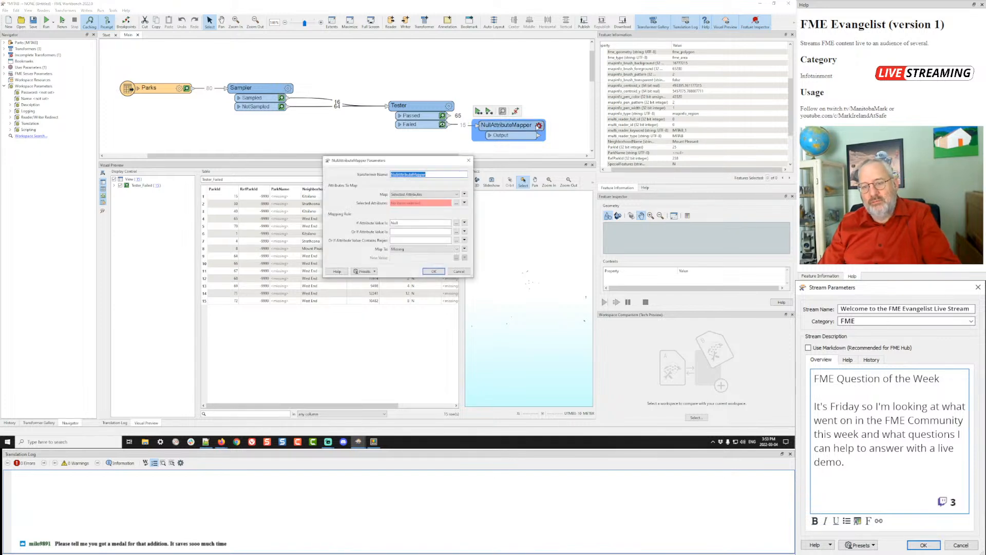
click(457, 202)
click(368, 204)
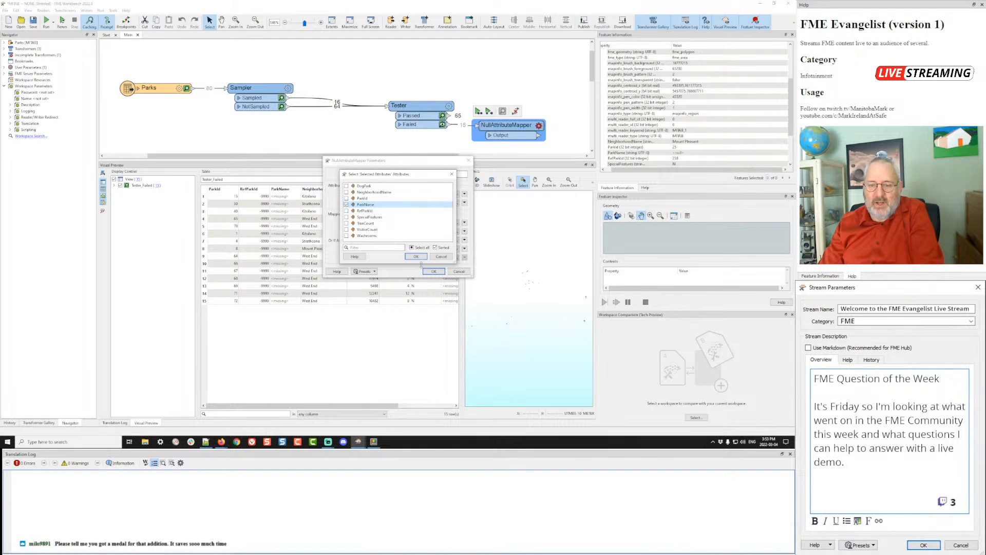
click(416, 257)
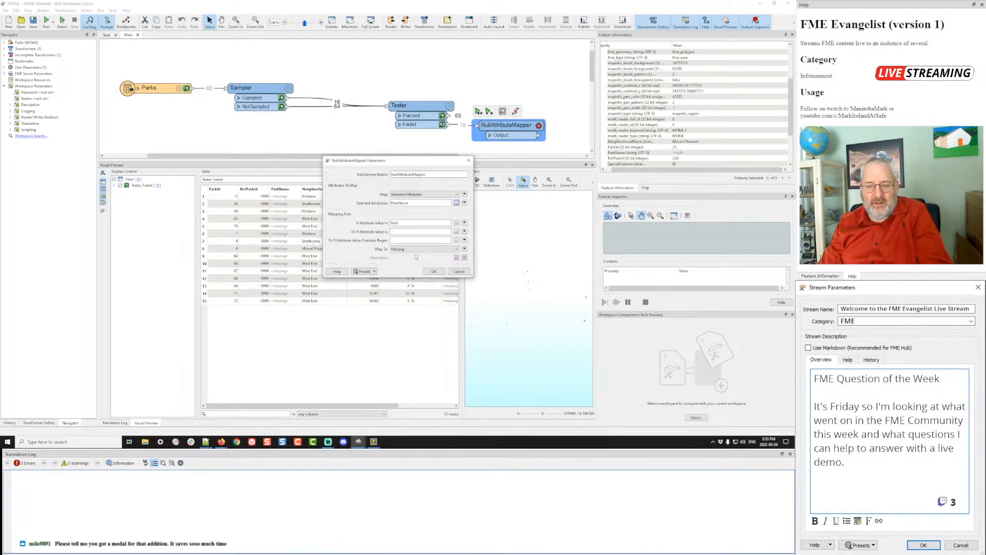
- Have the NullAttributeMapper map Missing ParkName values to Null
click(456, 223)
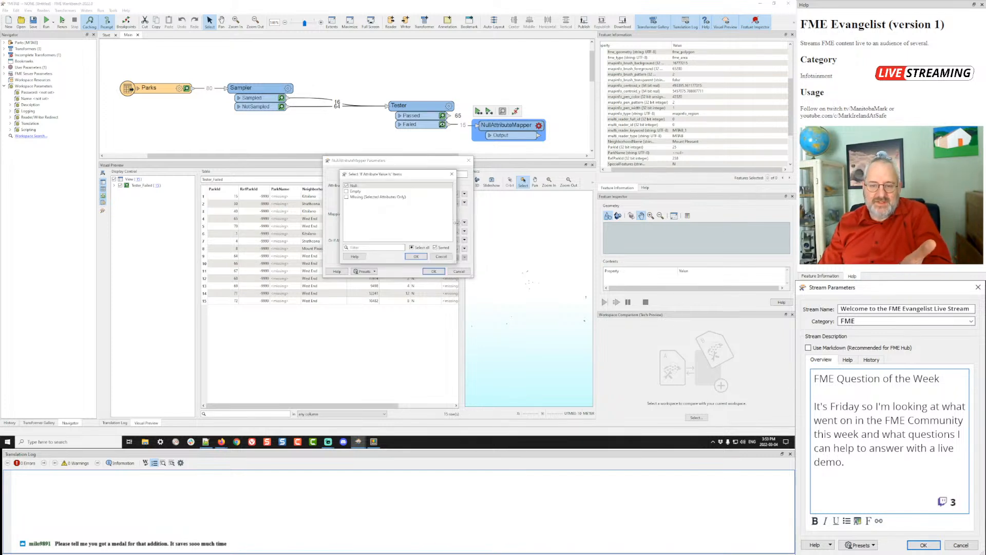
click(349, 191)
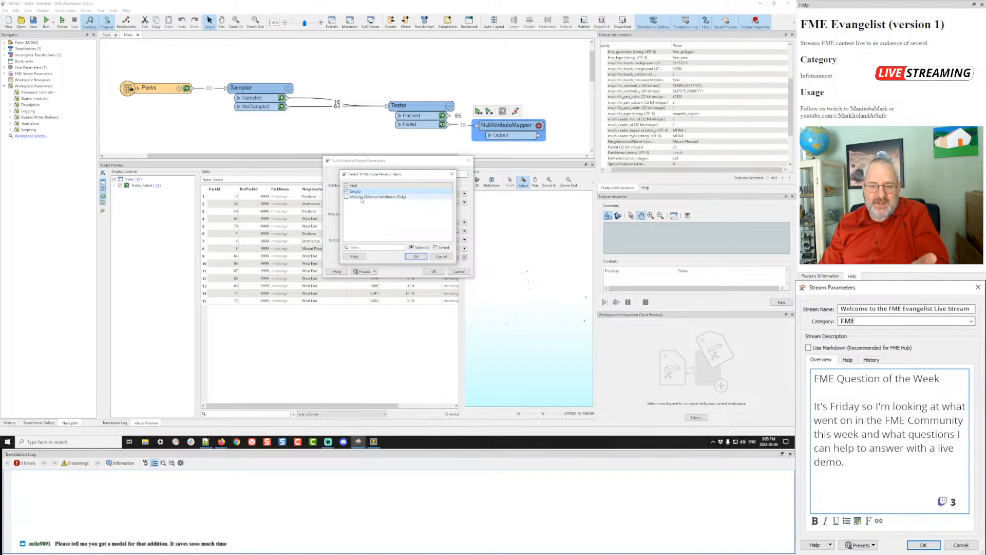
click(347, 197)
click(414, 256)
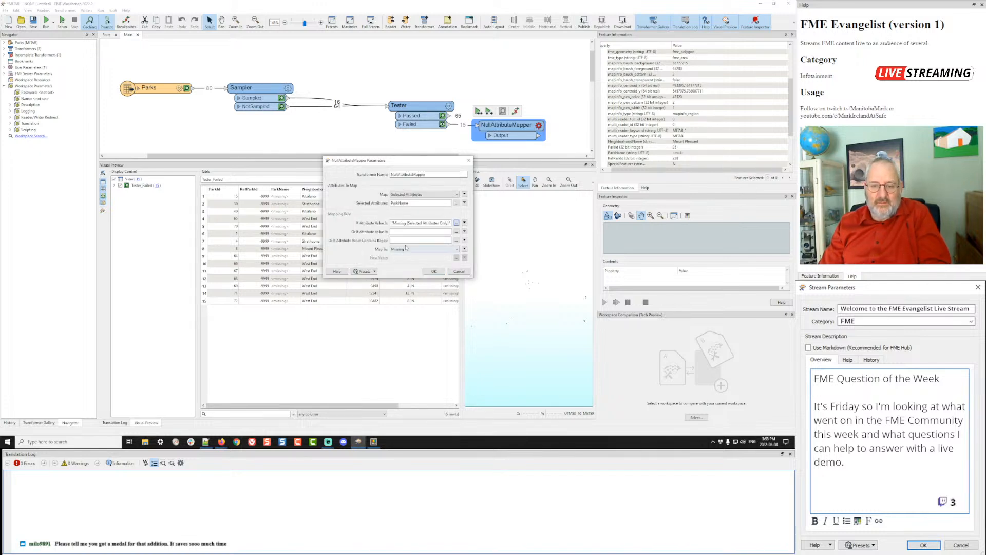
click(411, 249)
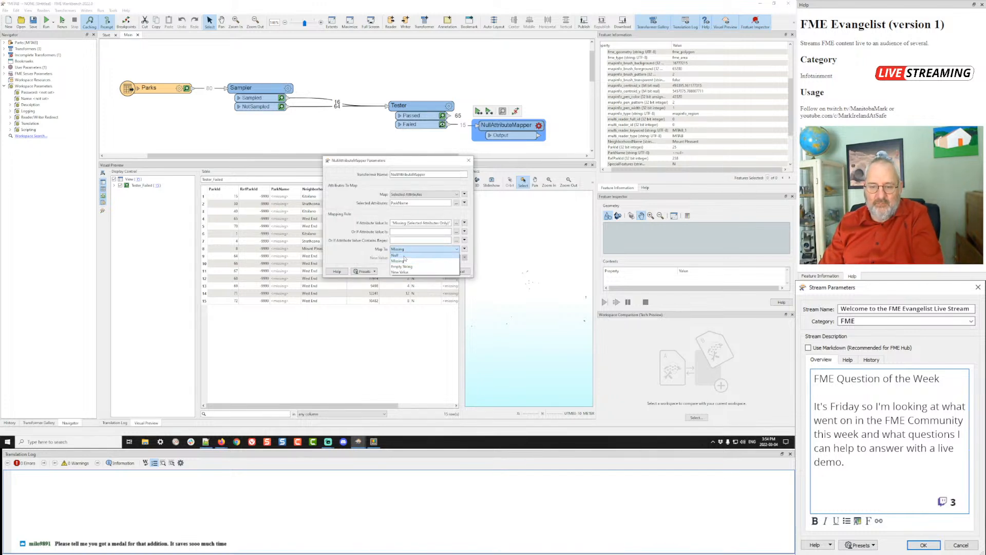
click(398, 256)
click(434, 271)
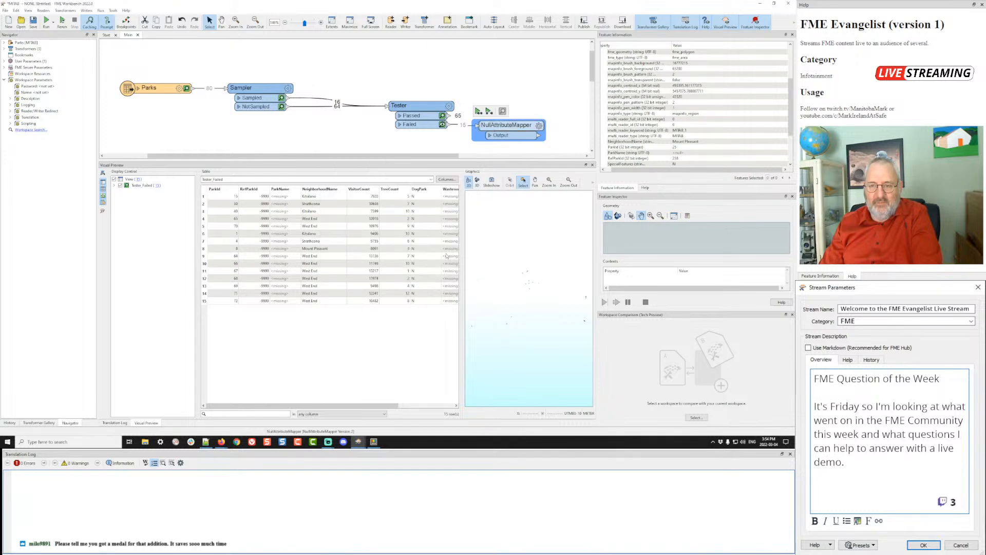
- Run the workspace and view the NullAttributeMapper's output features, checking the Strathcona row
click(478, 112)
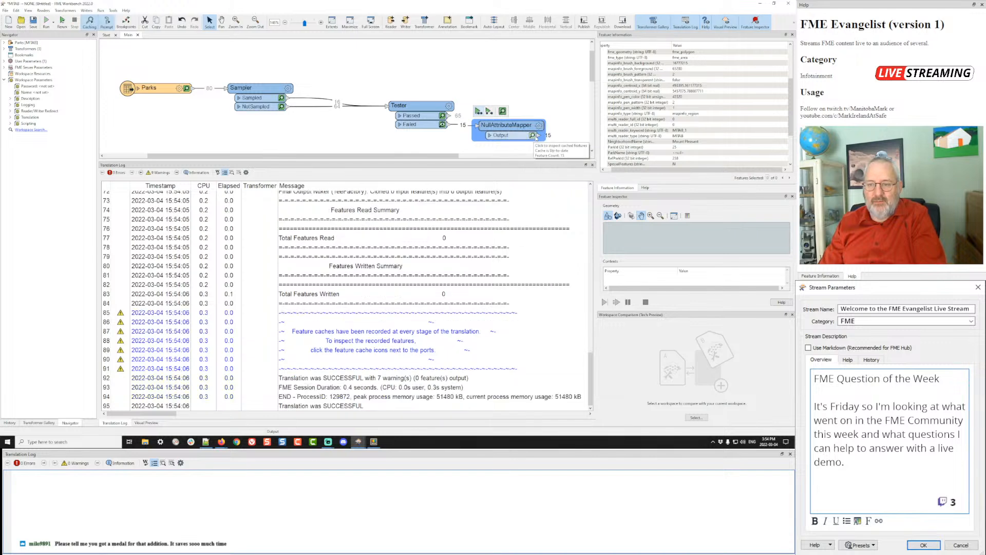
click(533, 135)
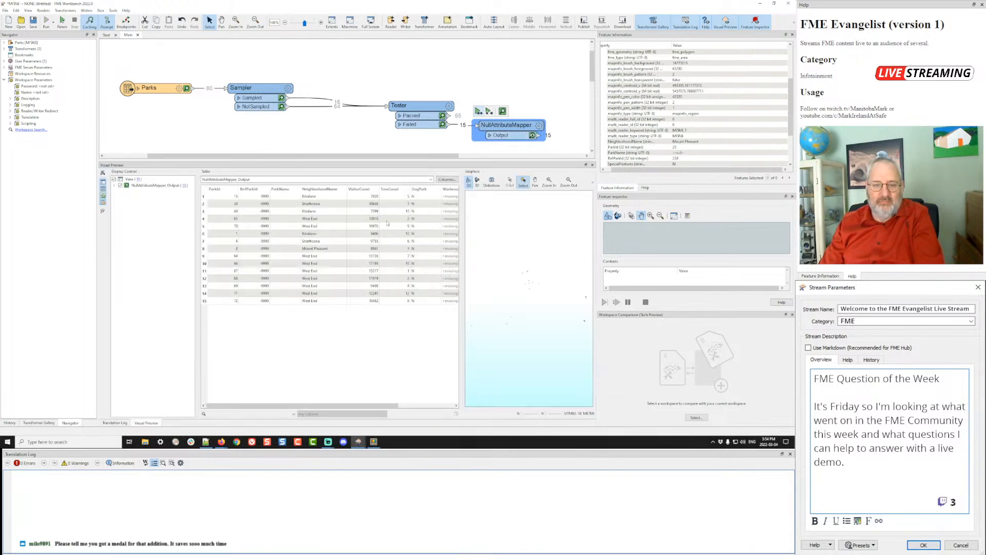
click(272, 205)
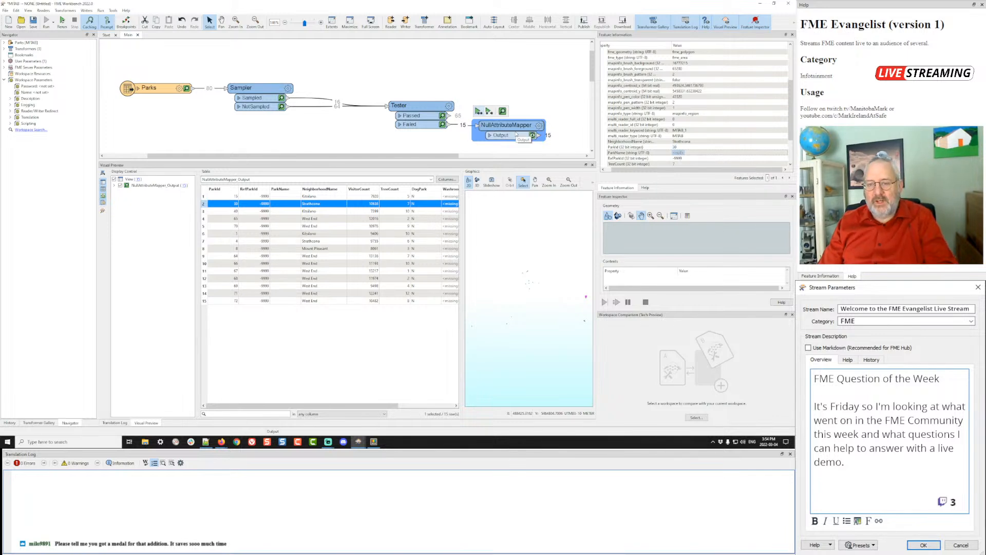
- Set the NullAttributeMapper to replace missing values with the new value 'Unknown Park'
click(539, 126)
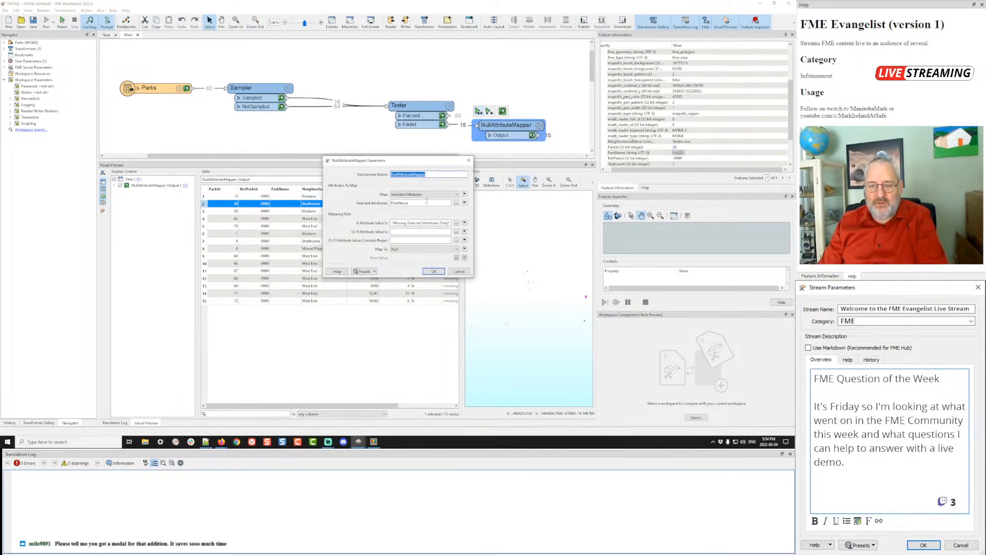
click(408, 249)
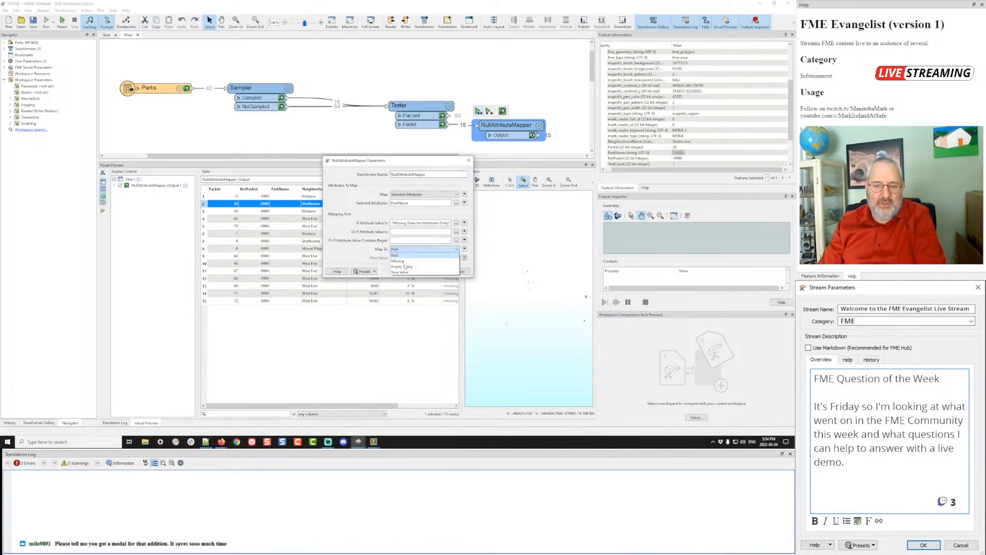
click(400, 272)
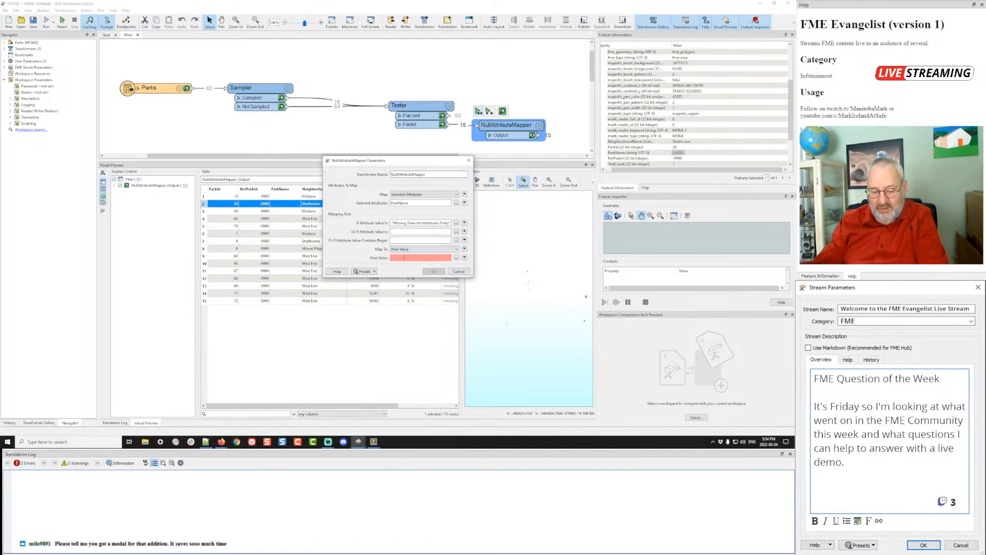
click(403, 258)
text(Unknown Park)
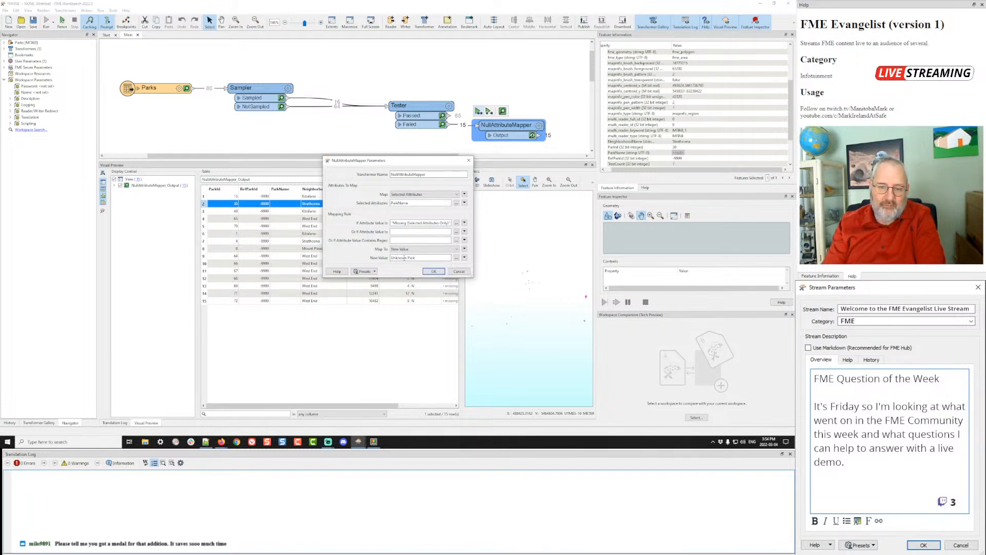
click(431, 271)
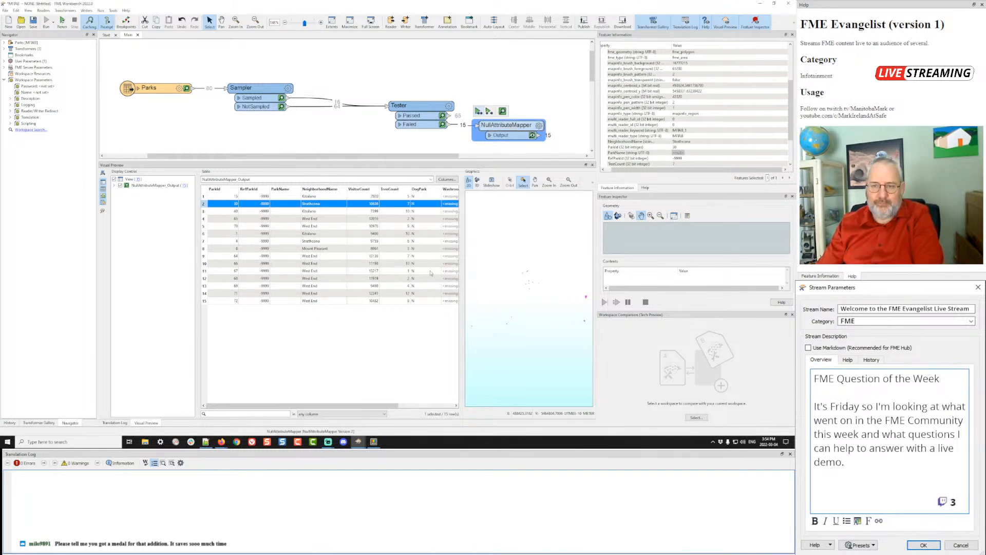
- Rerun the workspace and move the Tester left on the canvas
key(F5)
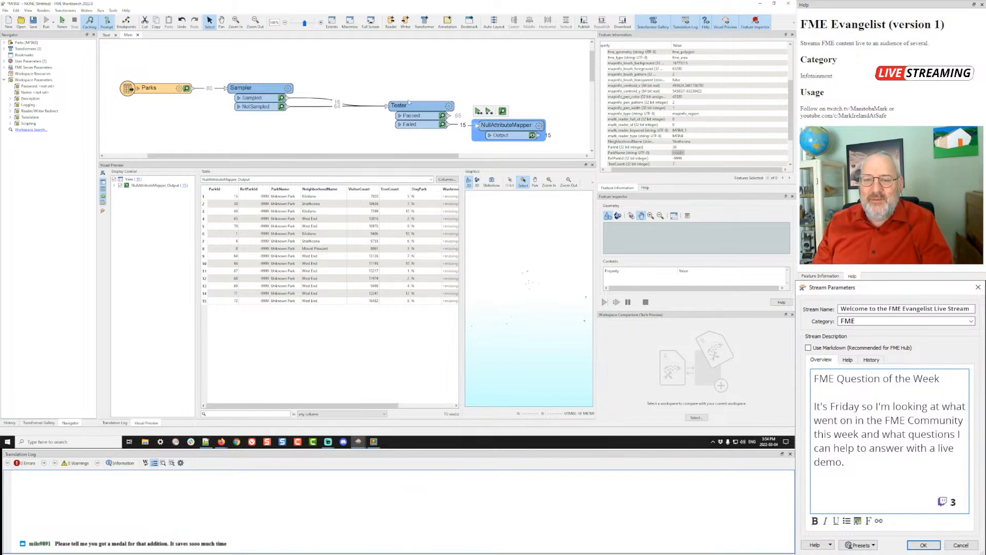
drag(418, 106, 380, 107)
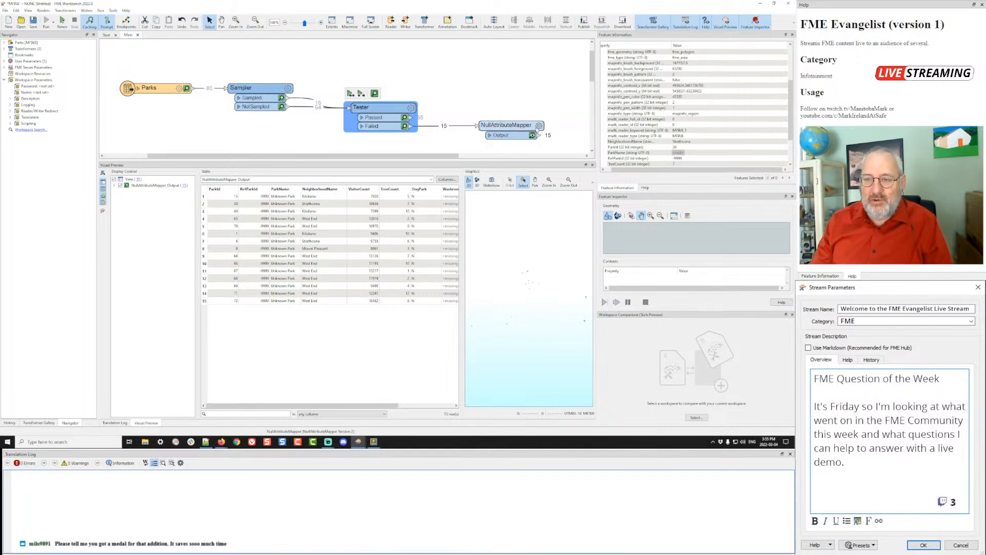
mouse_move(538, 126)
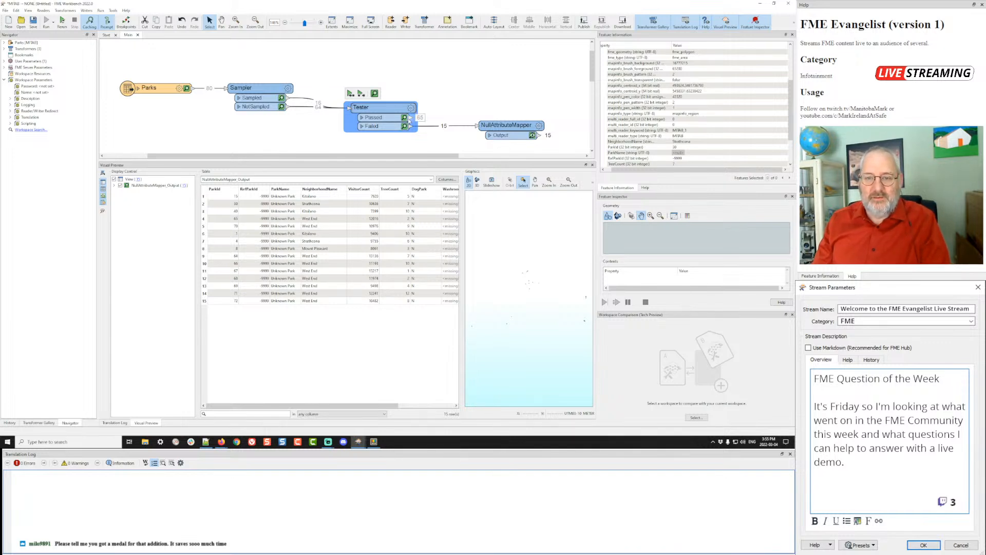
- Add a Junction after the NullAttributeMapper, connect Tester's Passed output to it, and run
click(539, 136)
text(jun)
key(Return)
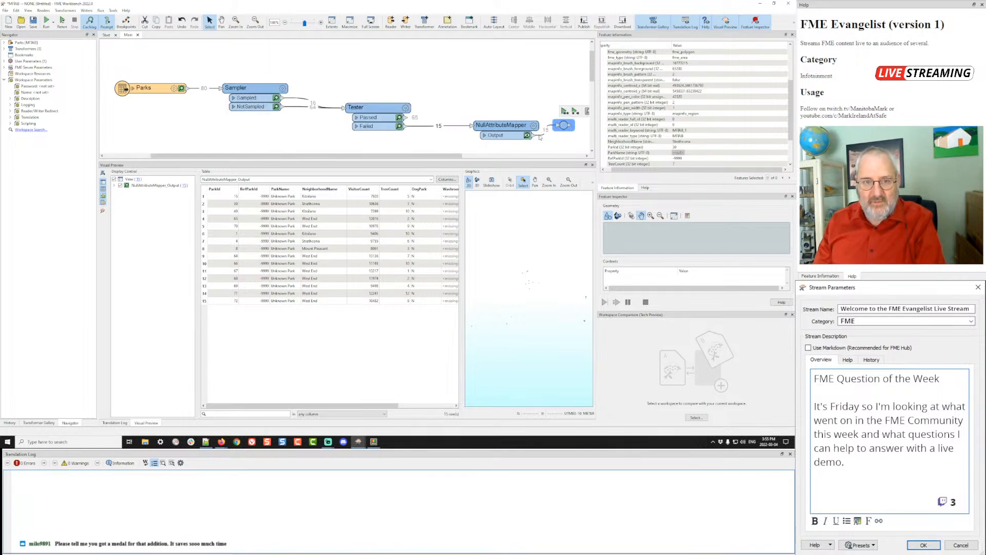
drag(406, 117, 566, 114)
key(ctrl+r)
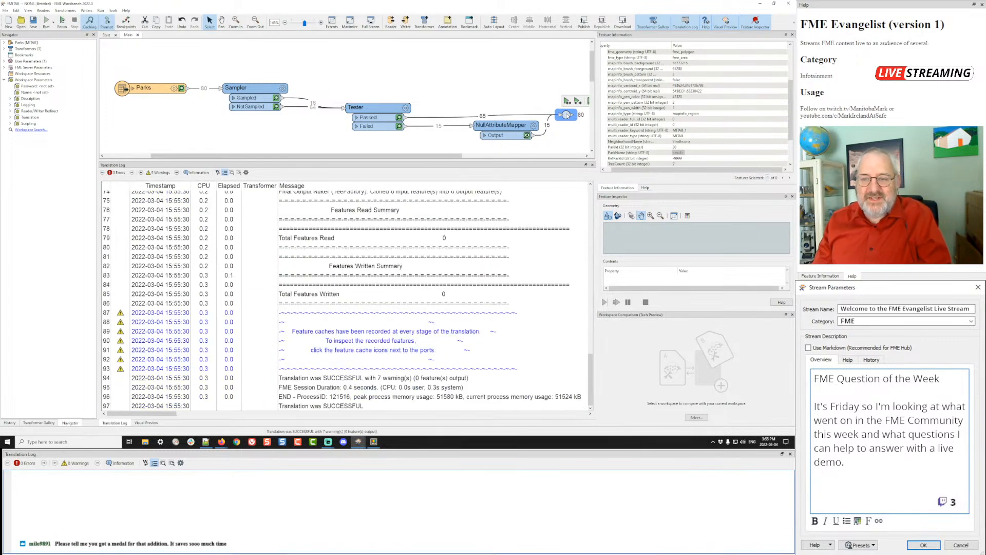
- Inspect the Junction's 80 combined features and pan to bring the Parks reader into view
drag(518, 96, 407, 77)
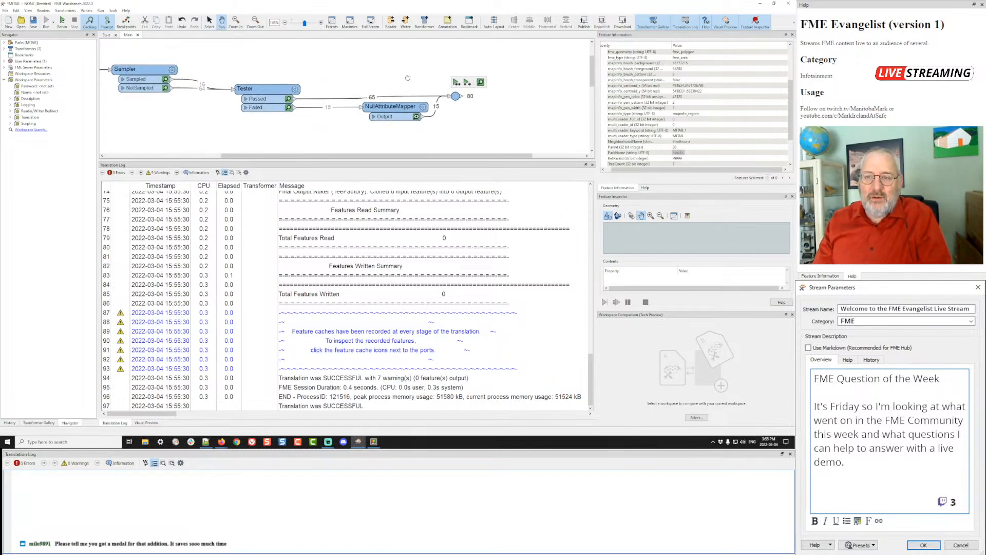
click(455, 96)
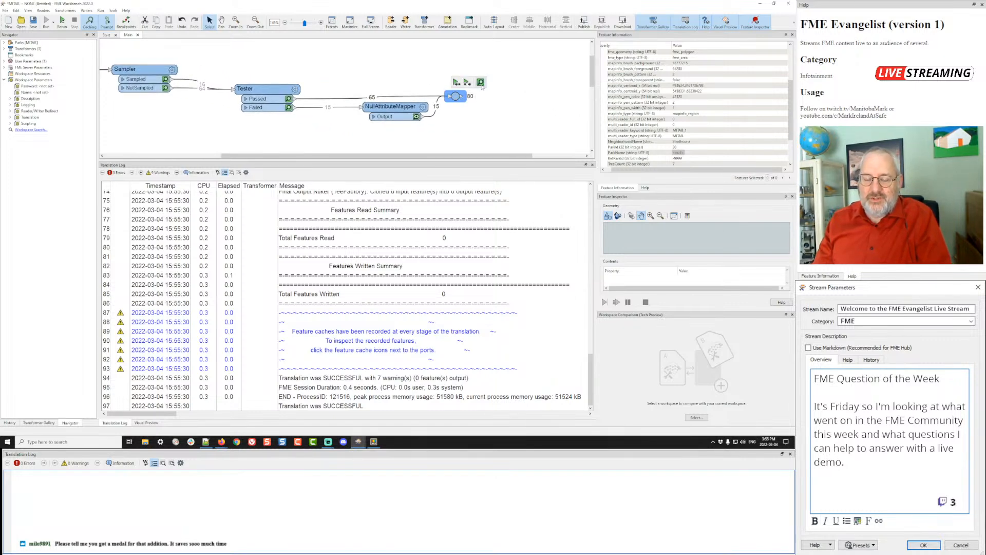
click(482, 85)
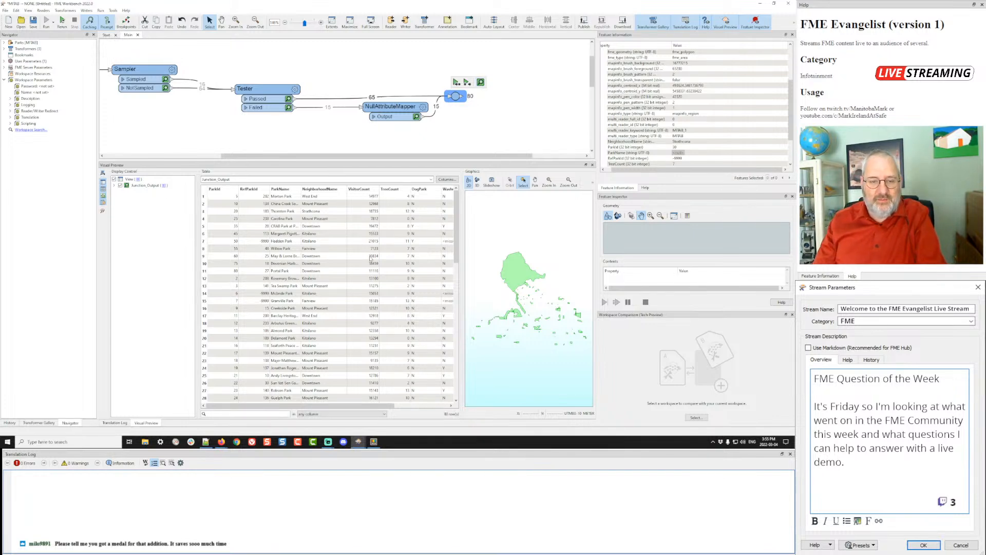
scroll(280, 250, down, 17)
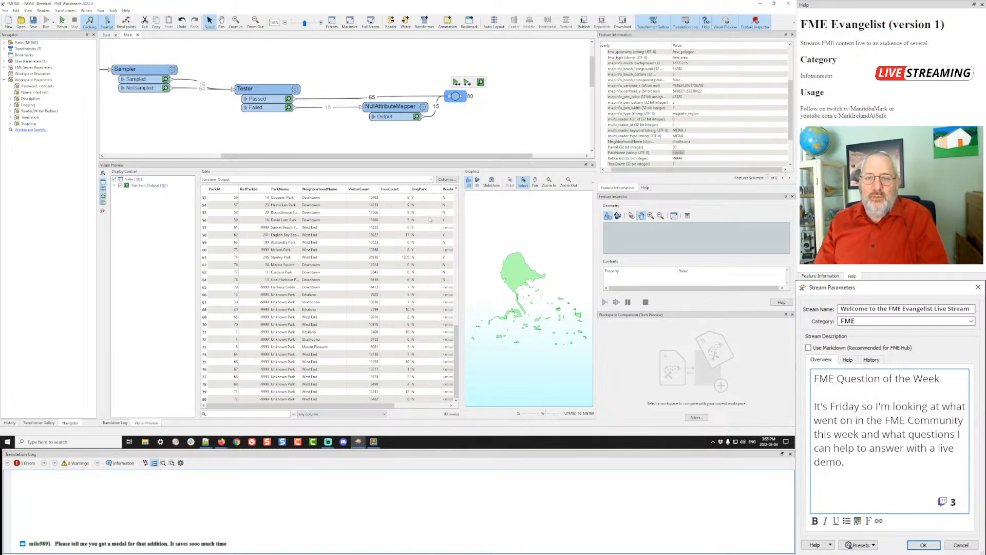
drag(455, 96, 471, 98)
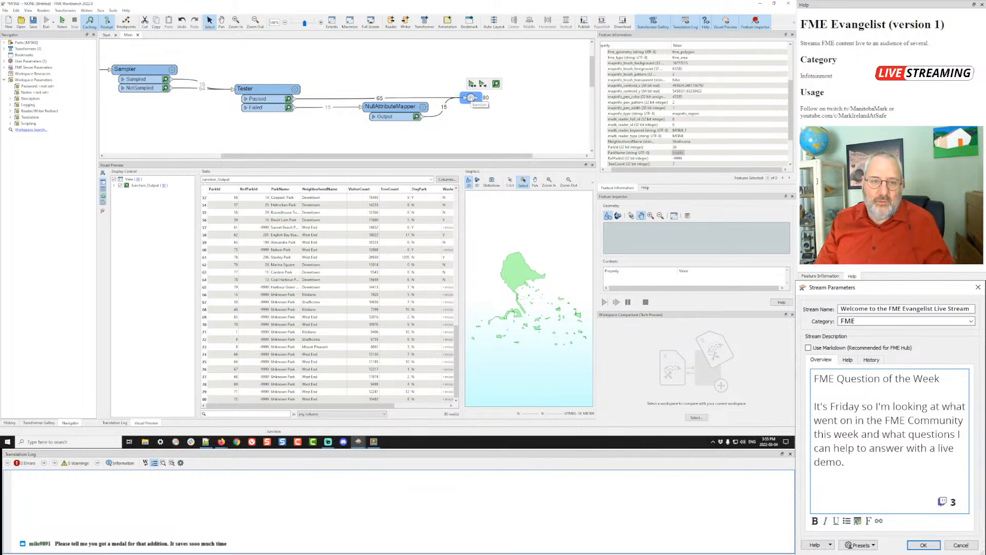
mouse_move(296, 90)
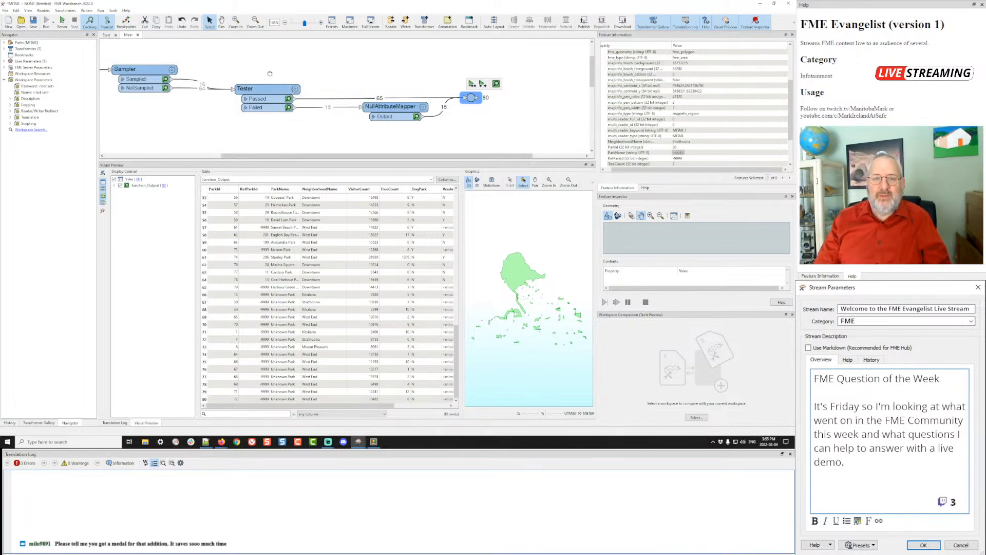
drag(271, 76, 348, 93)
- Delete all transformers and start a new generated workspace, discarding current changes
drag(236, 62, 582, 143)
key(Delete)
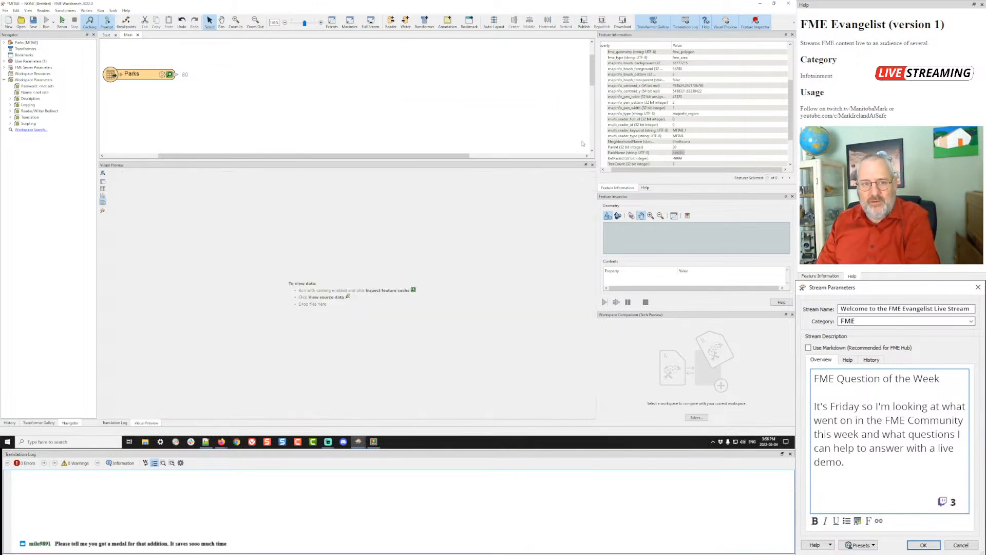
click(134, 75)
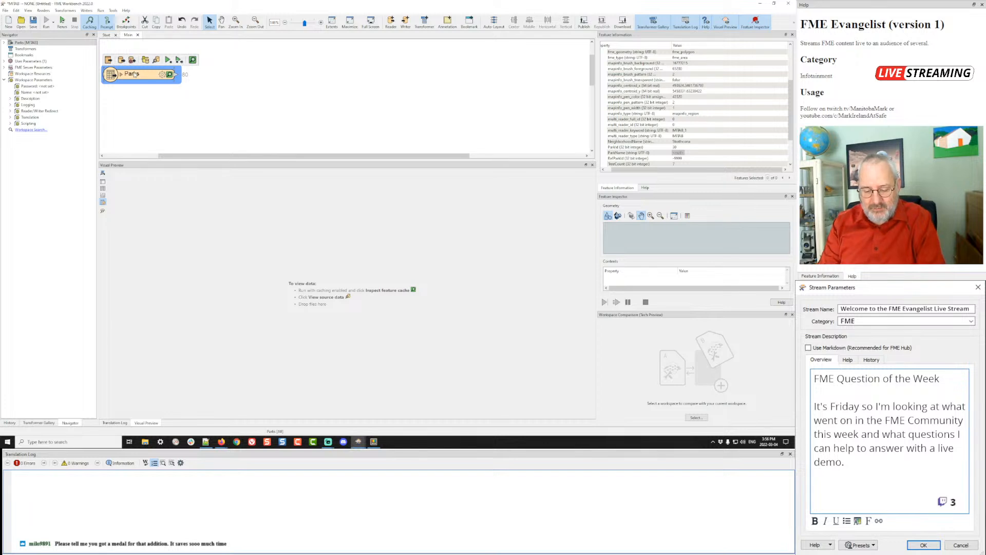
key(ctrl+n)
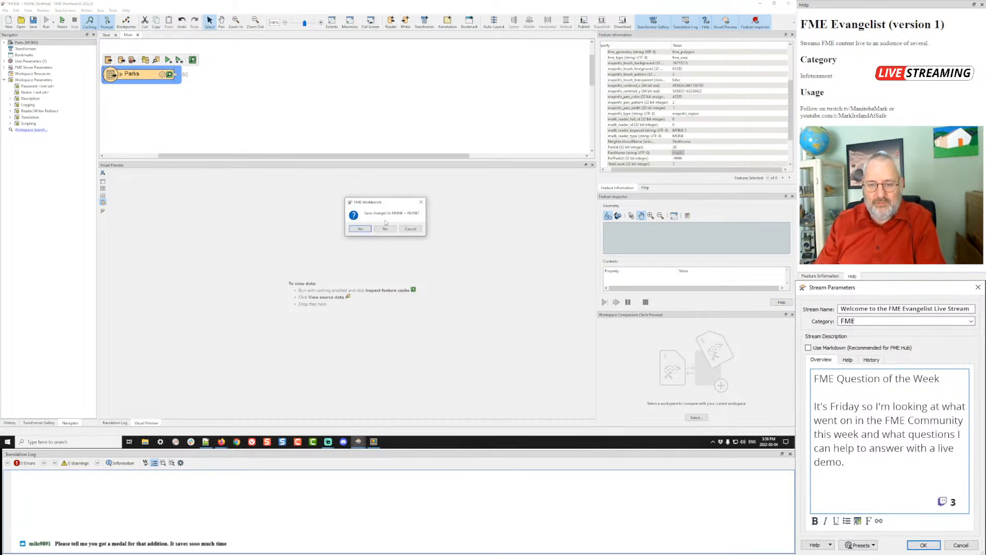
click(385, 228)
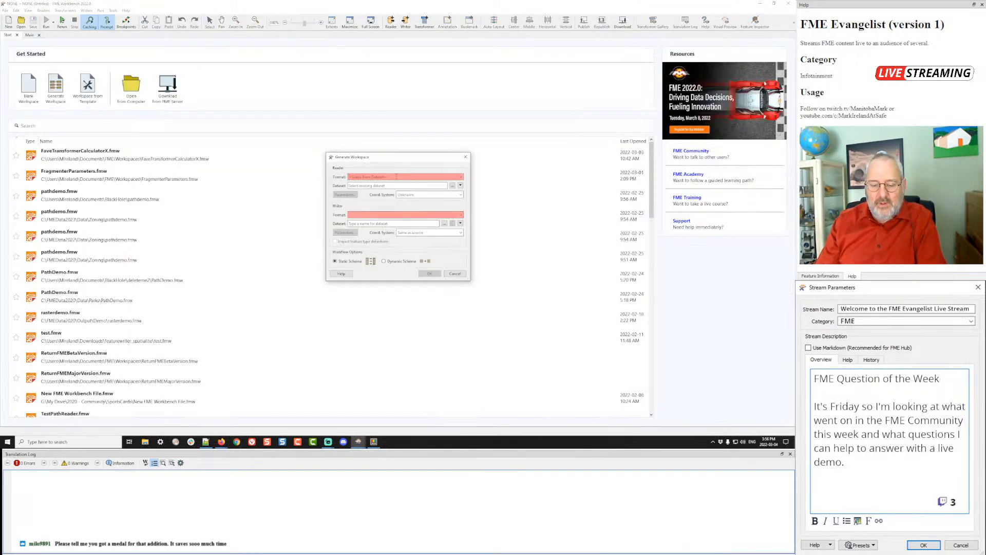
- Choose MapInfo TAB (MITAB) as the reader format with Parks.tab as source
text(mitab)
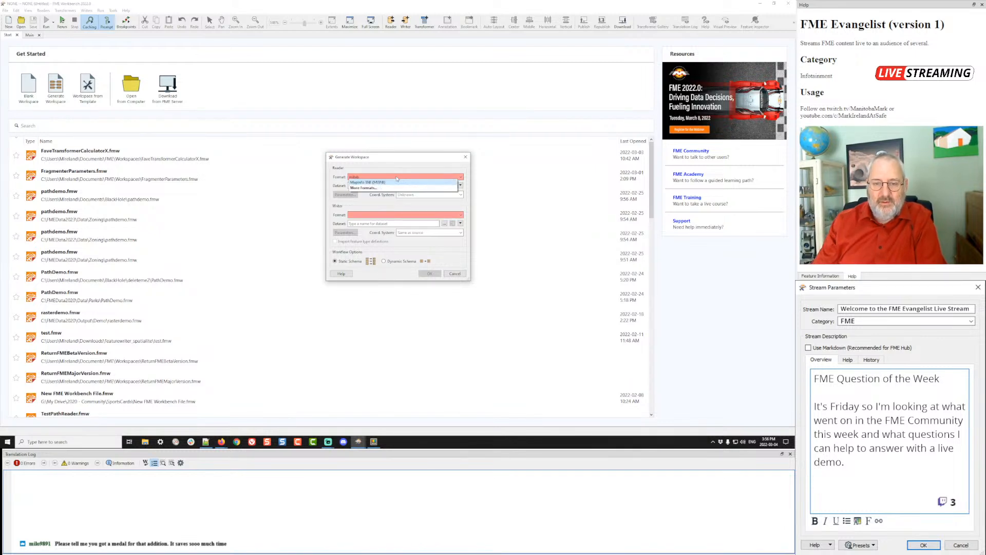
click(374, 182)
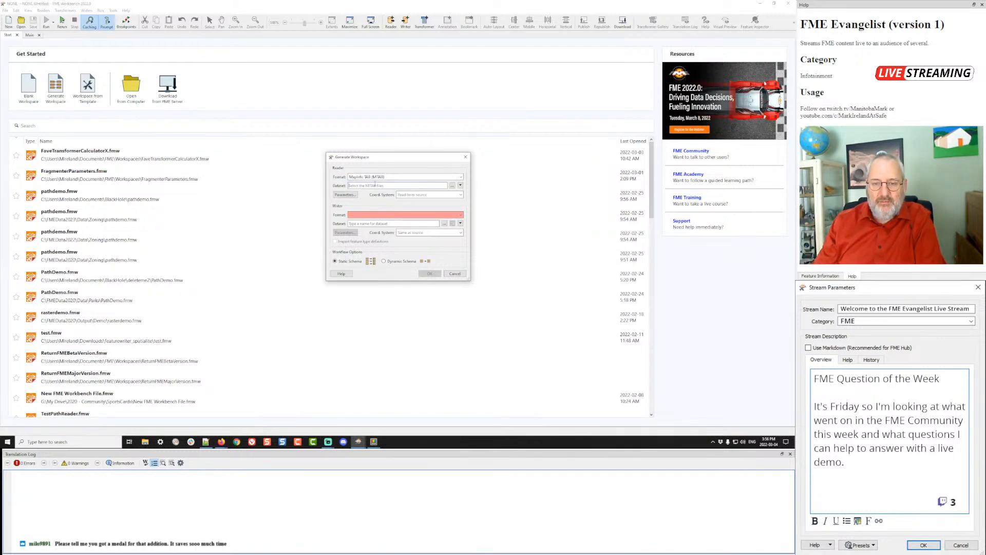
click(452, 185)
click(458, 220)
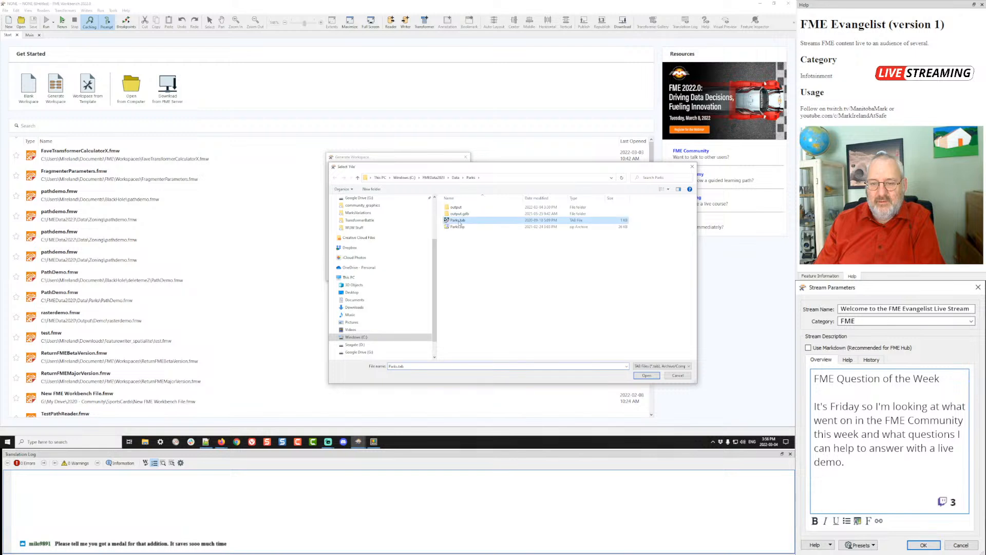
double_click(458, 222)
- Set the writer to Esri Geodatabase (File Geodb Open API) at newparks.gdb and generate
click(421, 215)
text(api)
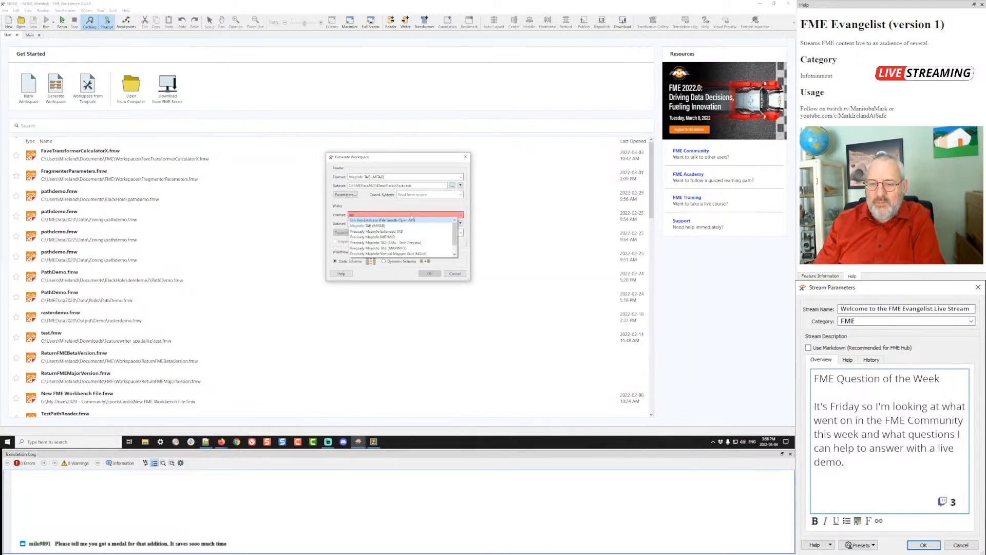
click(403, 220)
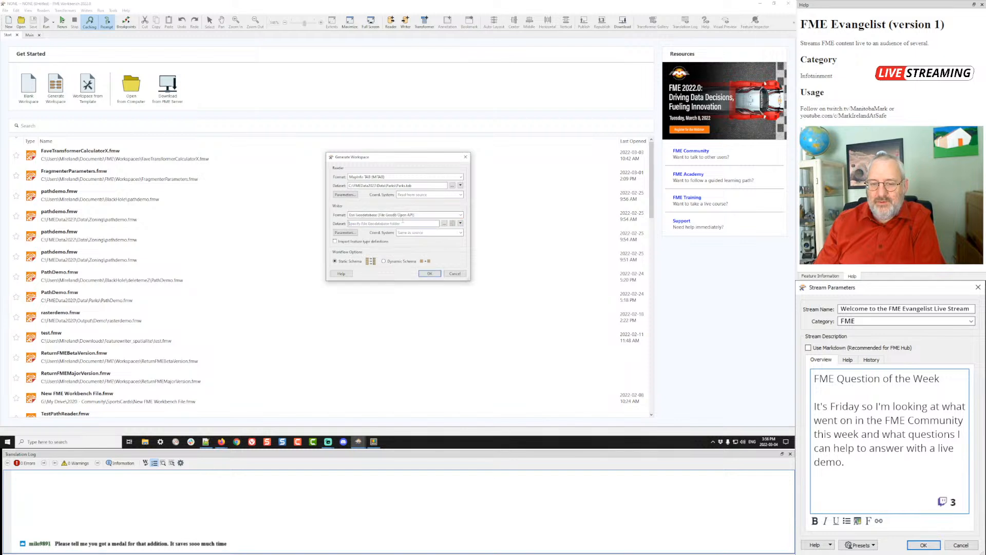
click(444, 224)
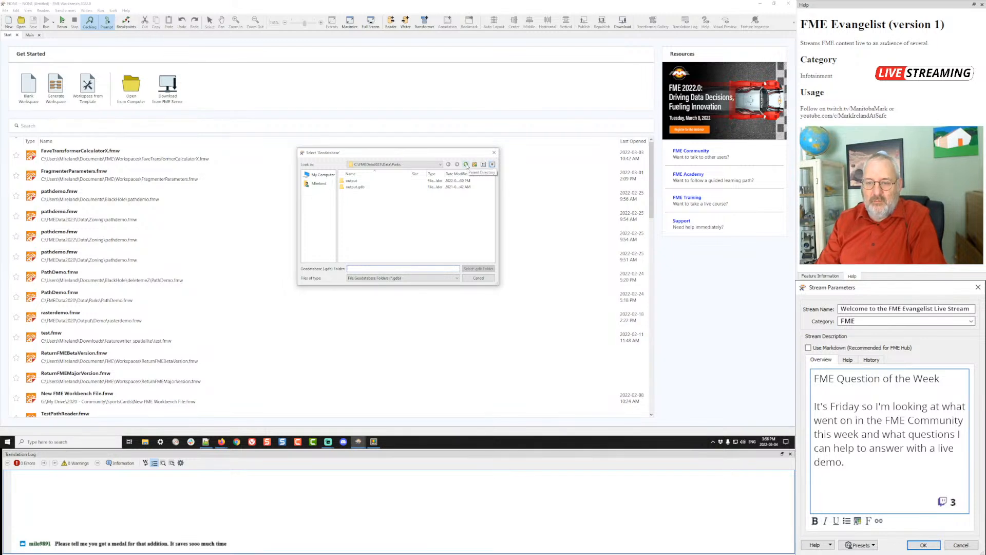
click(399, 267)
text(newparks)
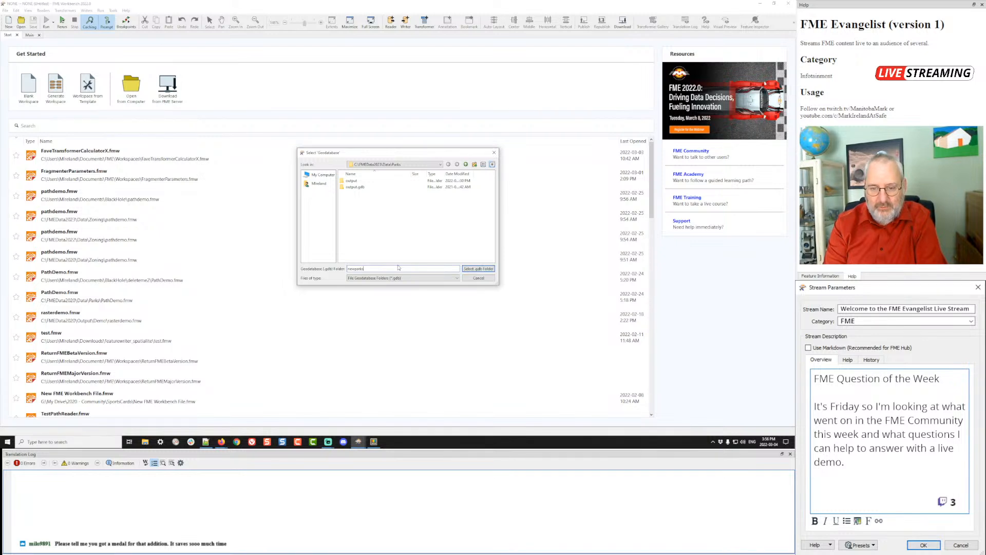
text(.gdb)
key(Return)
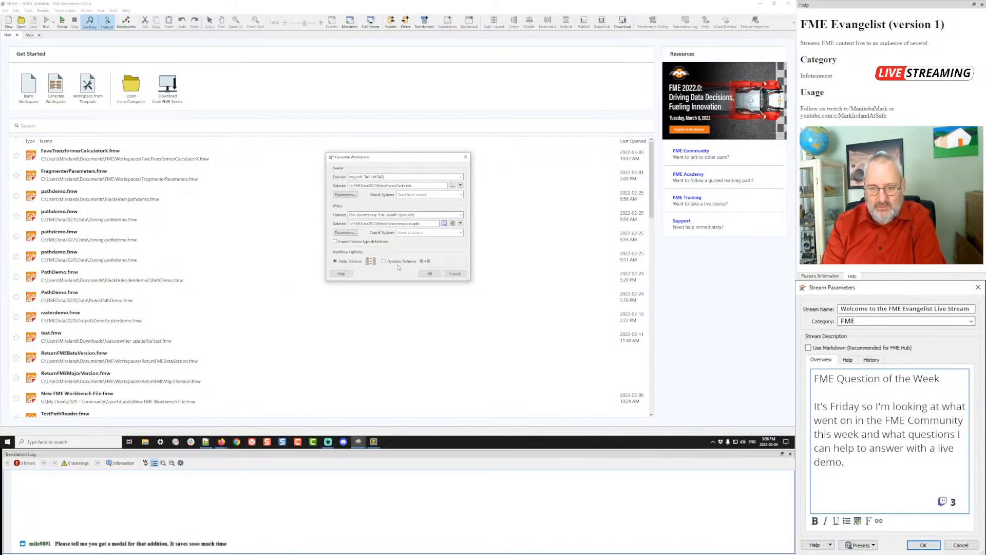
click(445, 224)
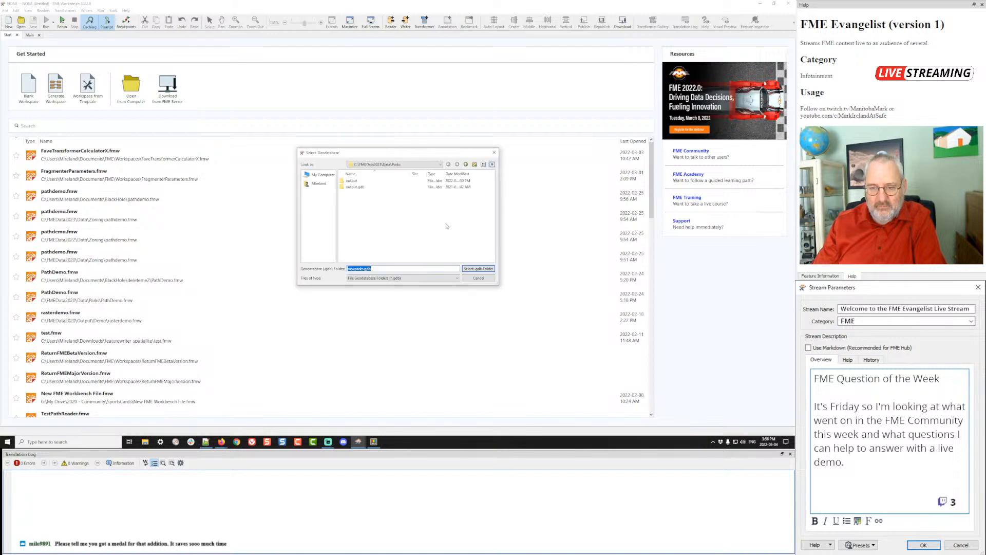
click(466, 278)
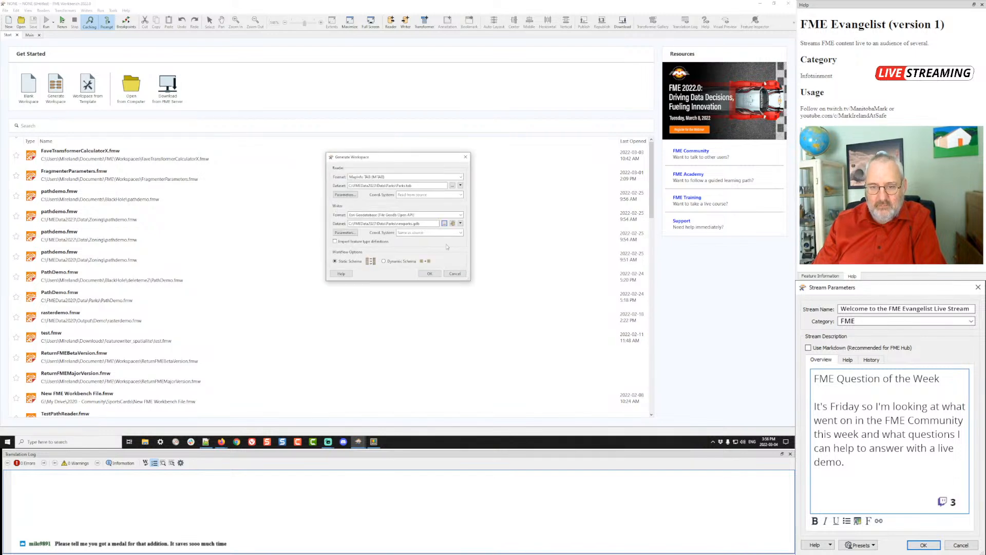
click(430, 275)
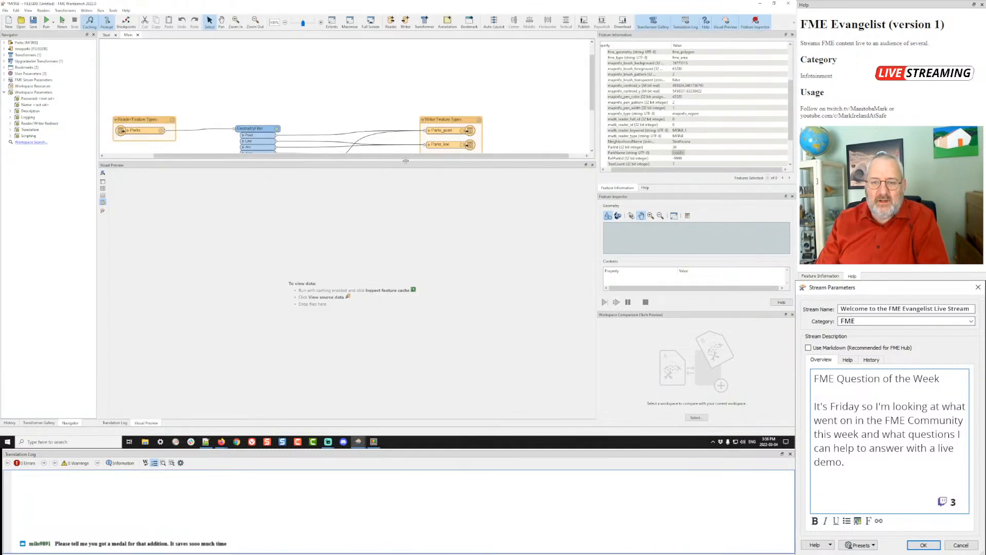
- Delete GeometryFilter and the Parks_point, Parks_line and Parks_geom writer feature types
drag(406, 162, 404, 275)
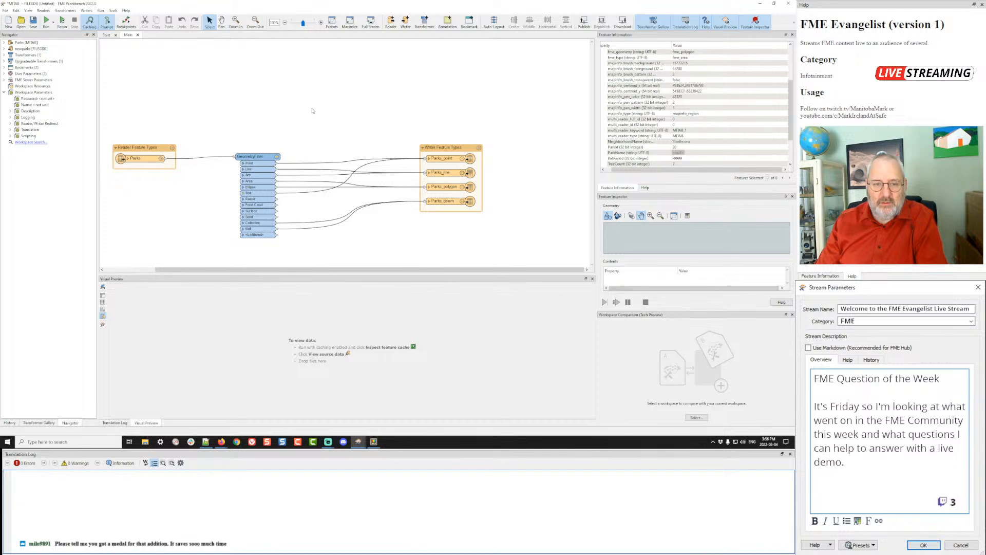
click(262, 157)
key(Delete)
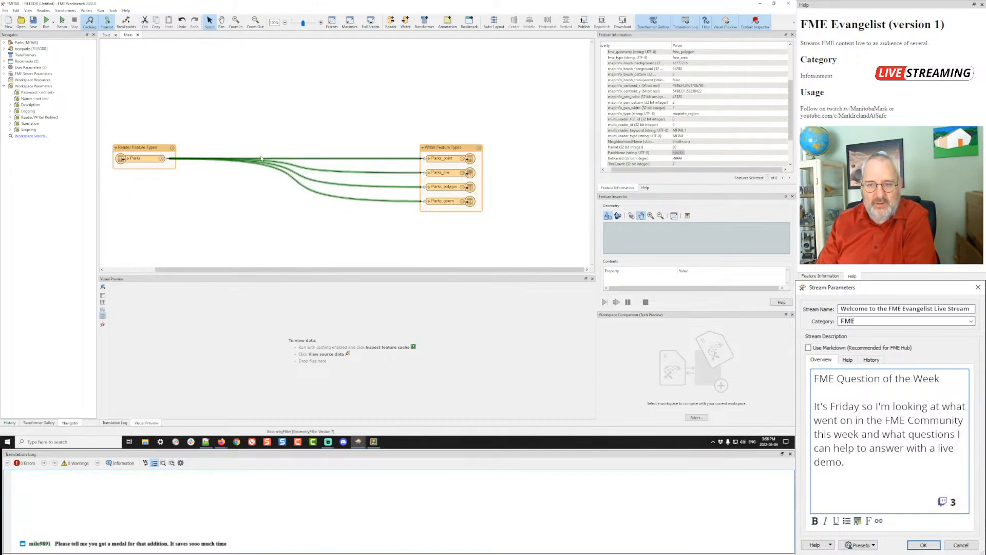
click(437, 158)
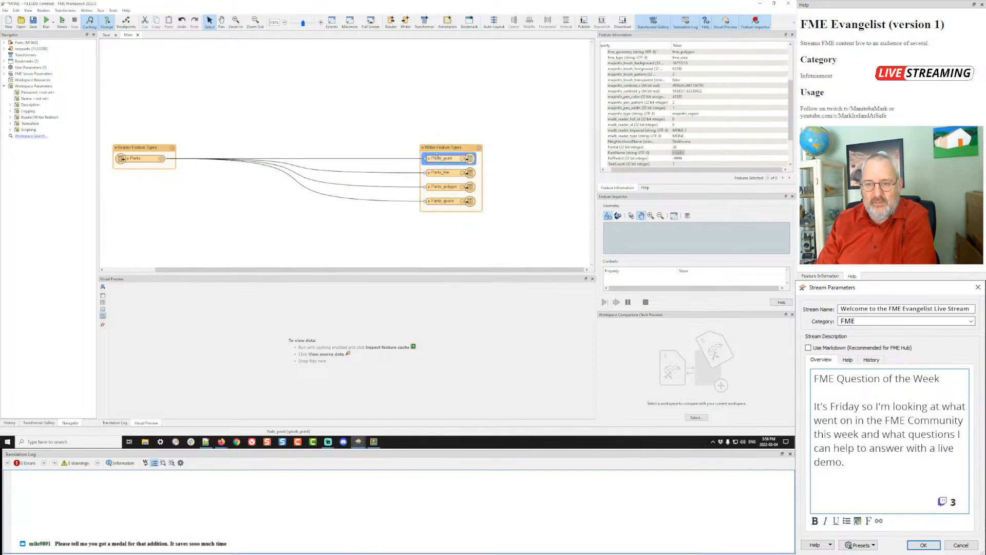
key(Delete)
click(437, 172)
key(Delete)
click(437, 201)
key(Delete)
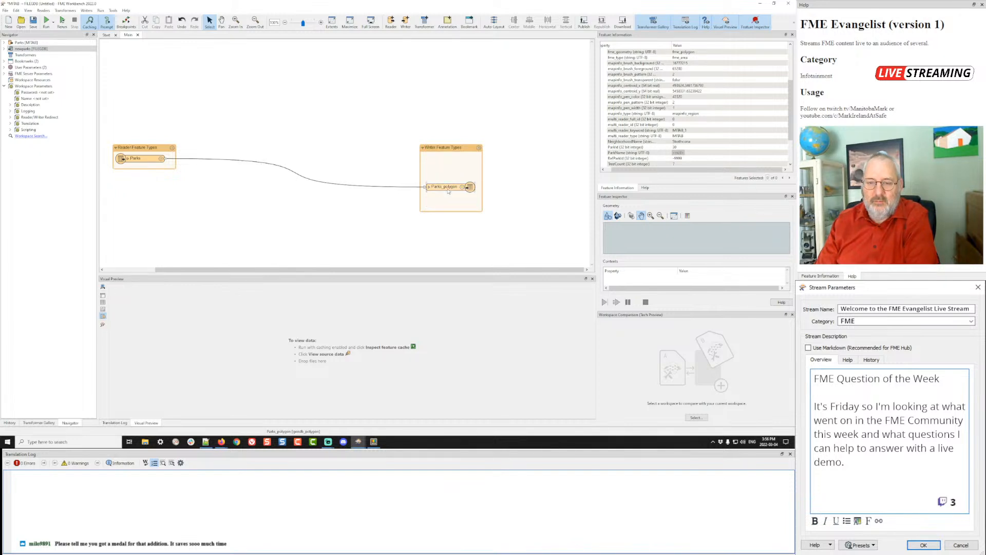
- Move Parks_polygon next to the Parks reader and start a run with Ctrl+R
click(442, 186)
drag(443, 186, 360, 160)
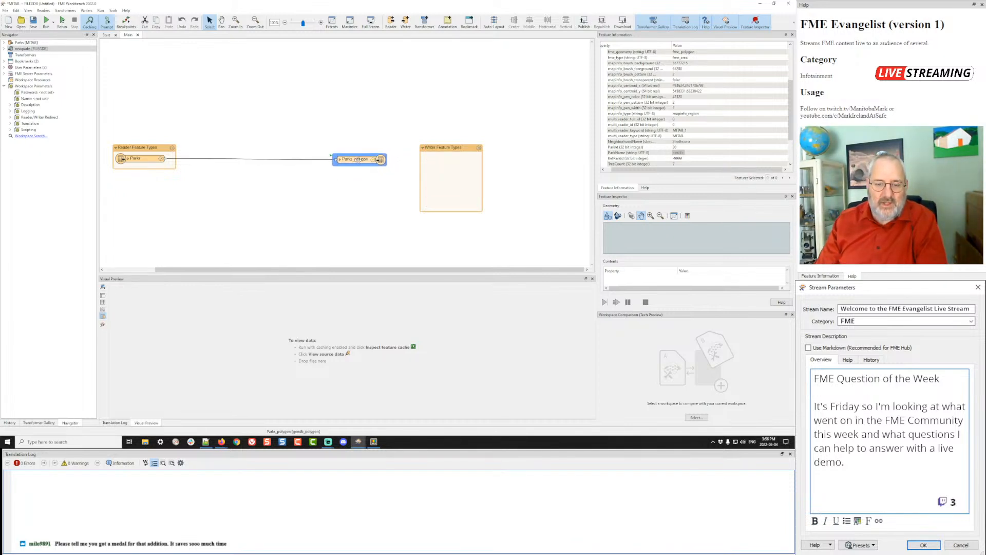
click(319, 134)
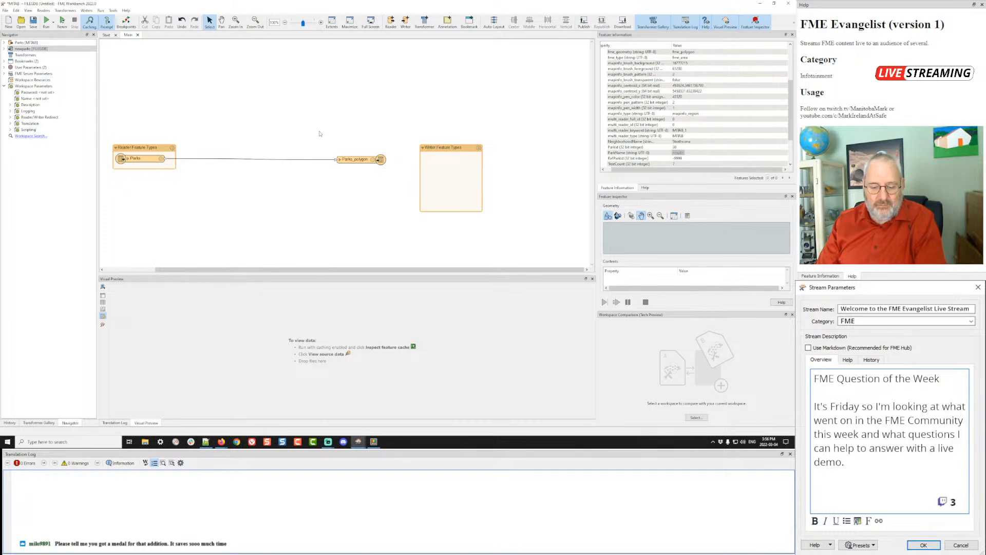
key(ctrl+r)
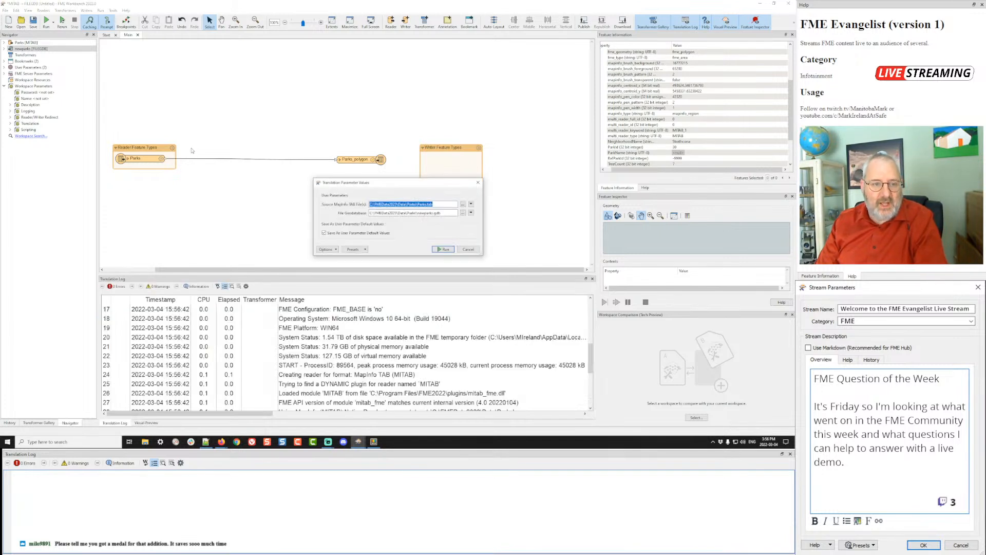
- Run the translation and inspect the Strathcona park's ParkName in the Parks_polygon output
click(440, 249)
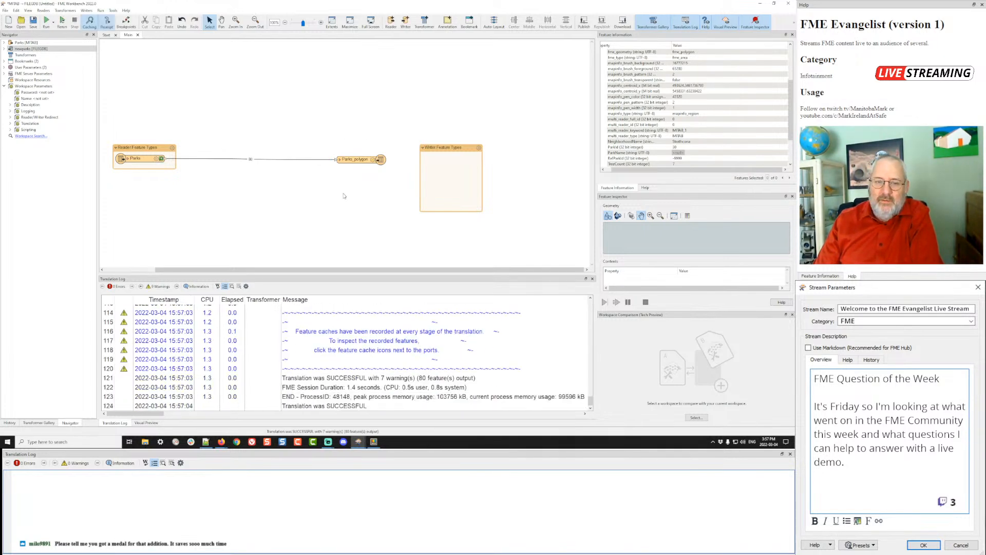
click(355, 161)
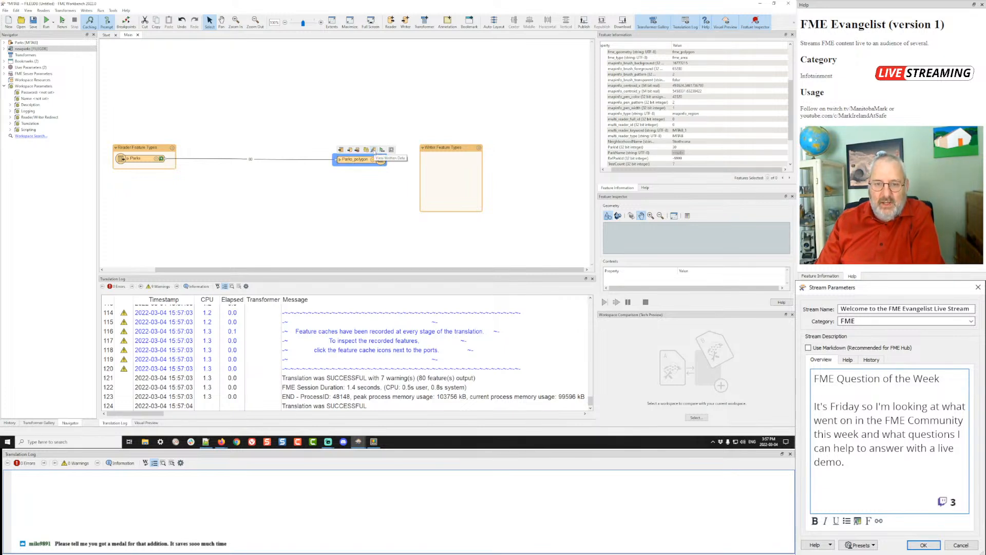
click(366, 150)
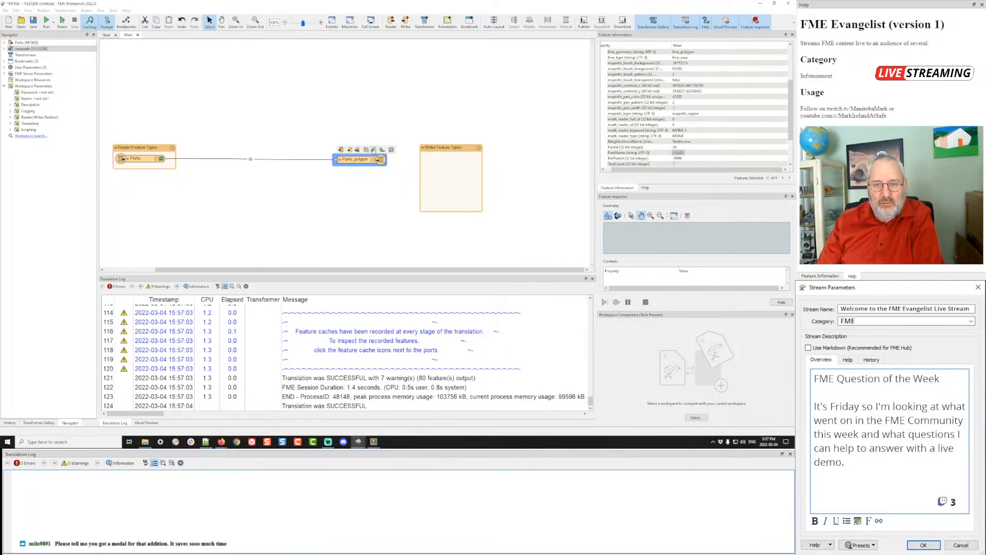
click(373, 150)
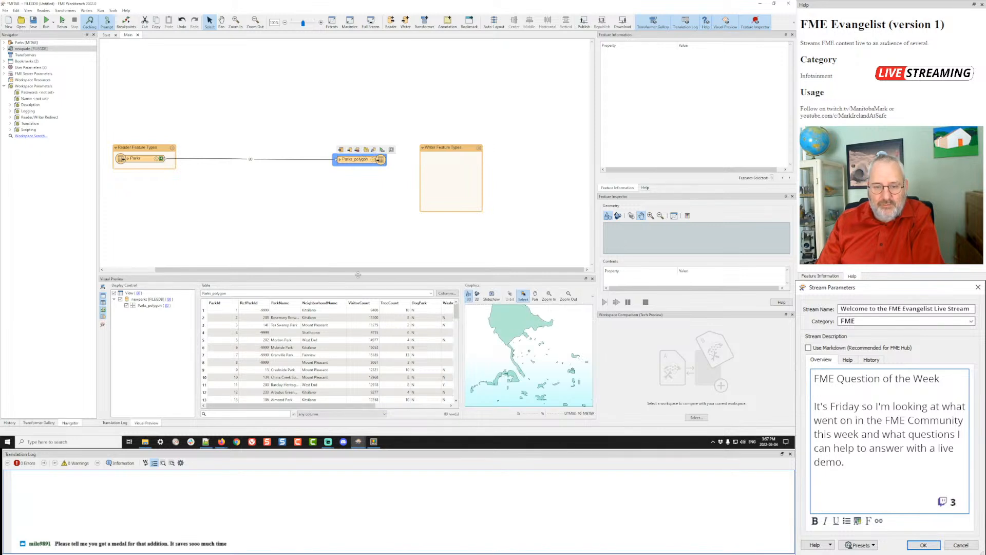
drag(359, 279, 360, 206)
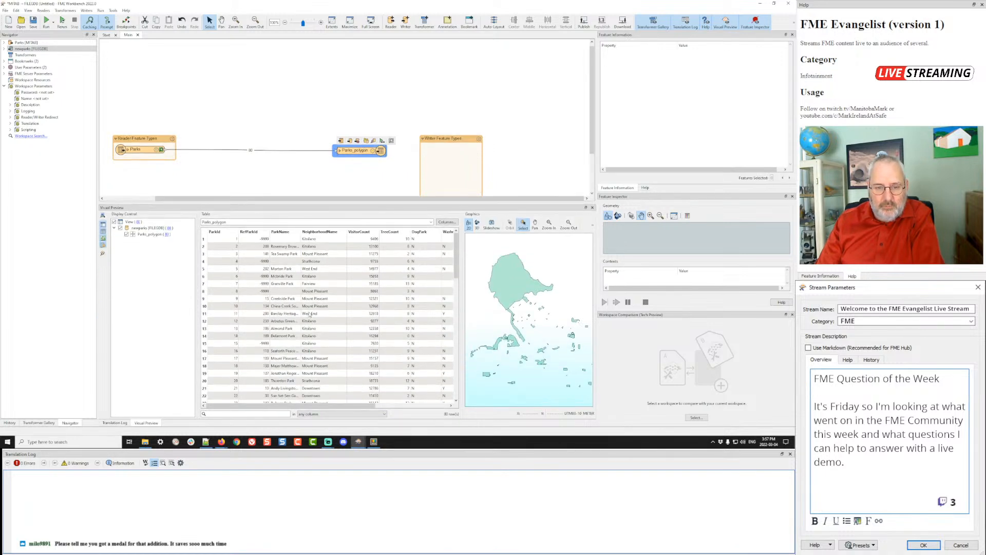
click(281, 262)
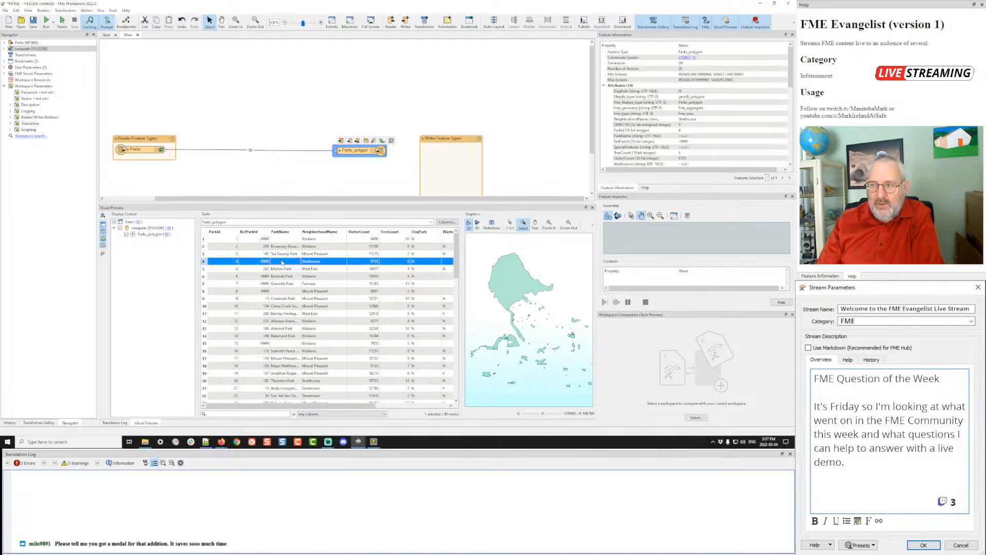
click(671, 137)
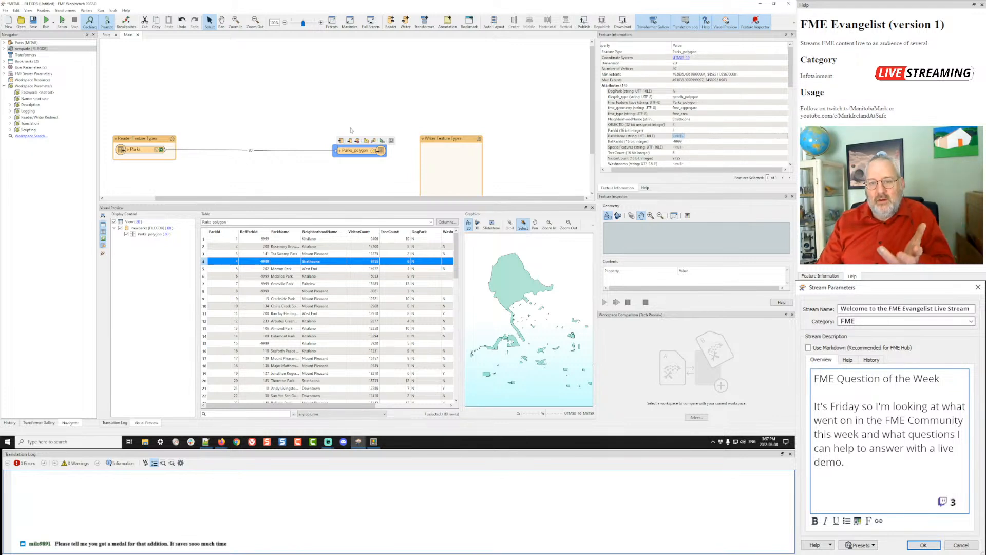
- Preview the Parks reader's cached features and select the Parks–Parks_polygon connection
click(161, 150)
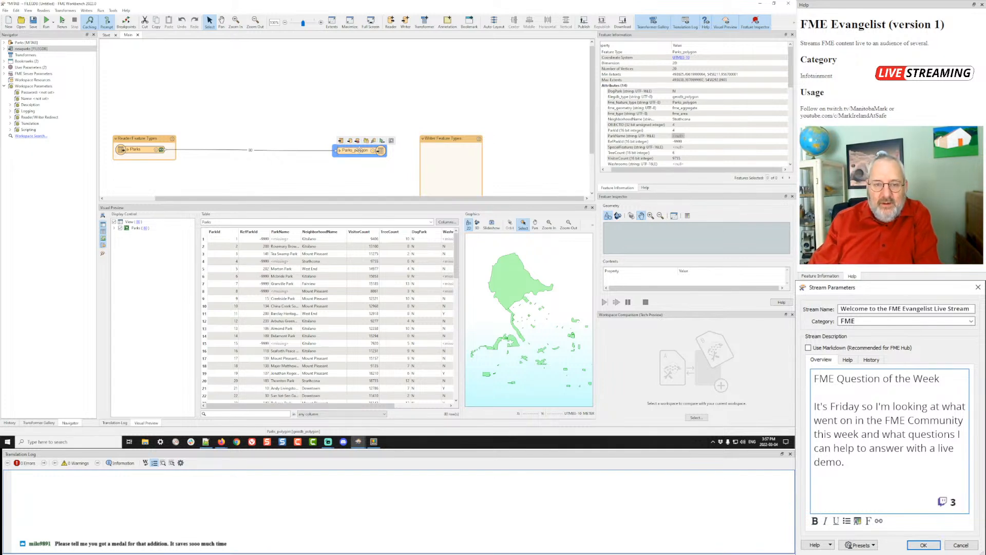
drag(360, 150, 368, 149)
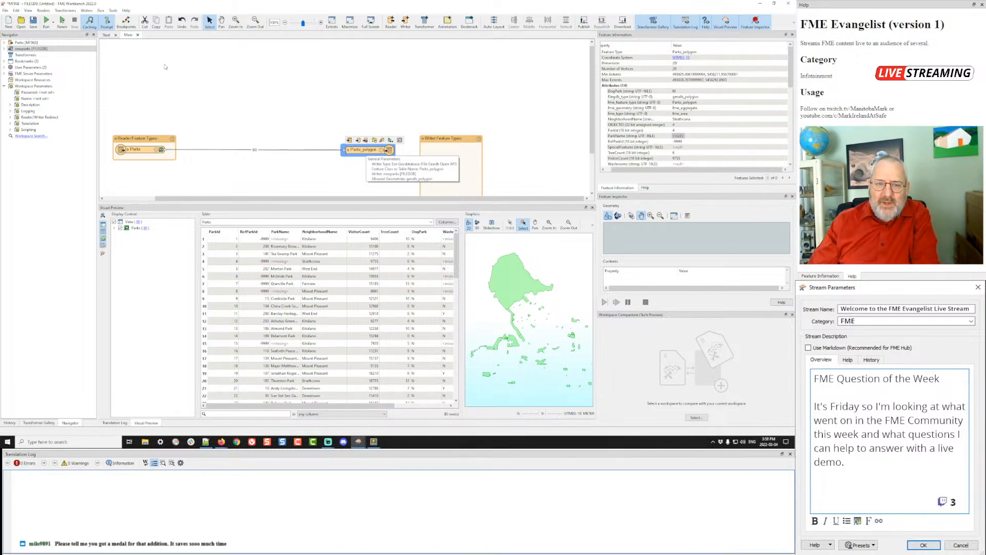
click(330, 81)
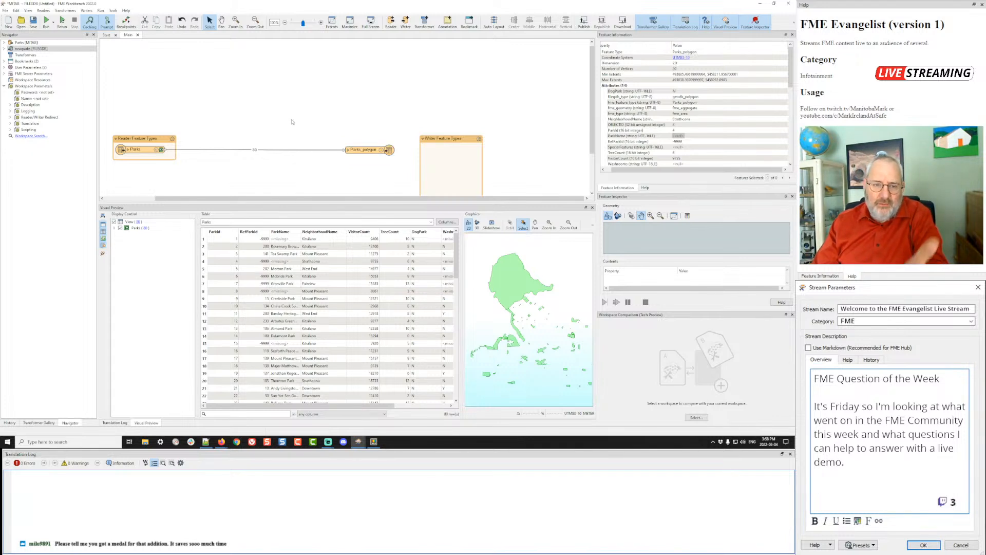
click(219, 151)
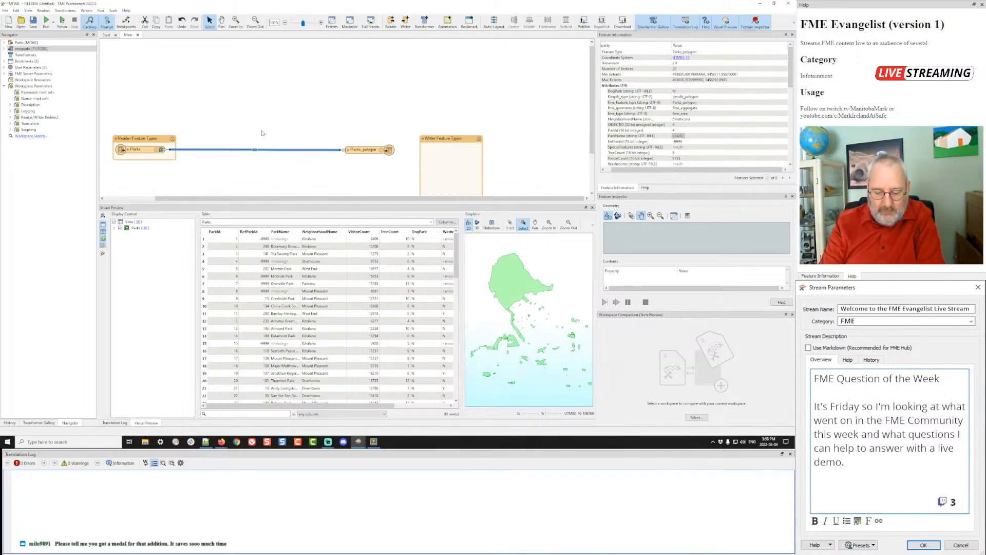
- Insert an AttributeManager on the Parks–Parks_polygon connection, replacing a mistaken AttributeCreator
text(utes)
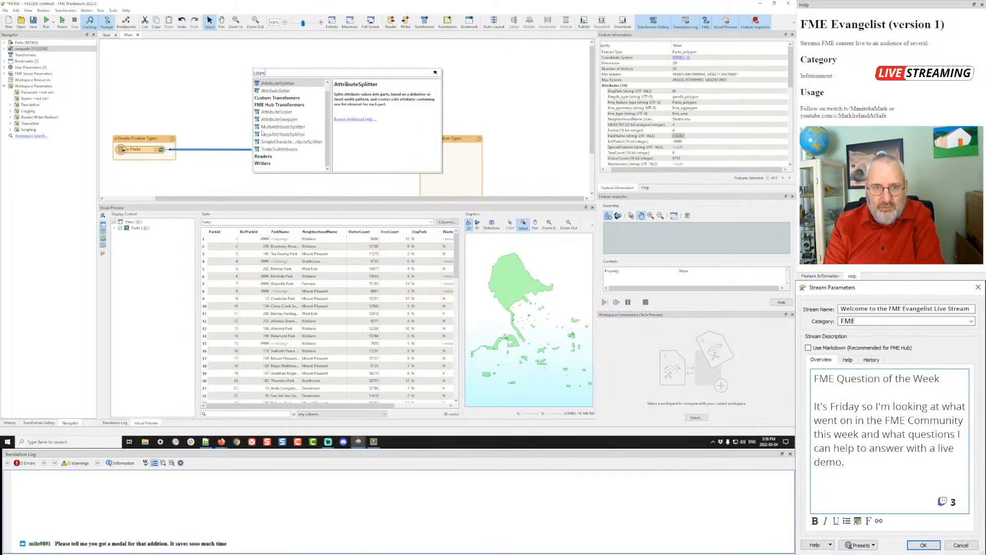
key(Down)
key(Return)
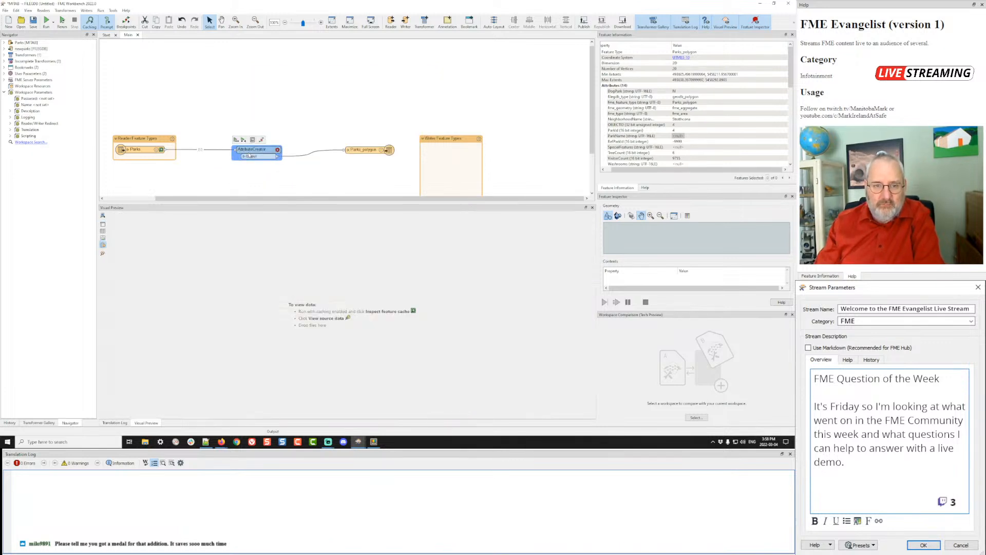
key(ctrl+z)
text(attributem)
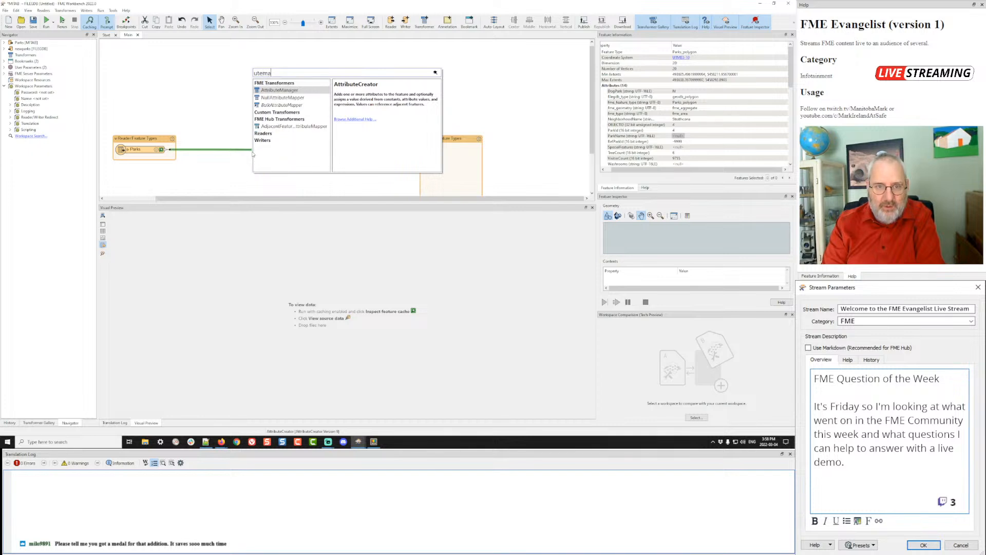
key(Return)
- Set TreeCount's value to Null in the AttributeManager and confirm
double_click(252, 153)
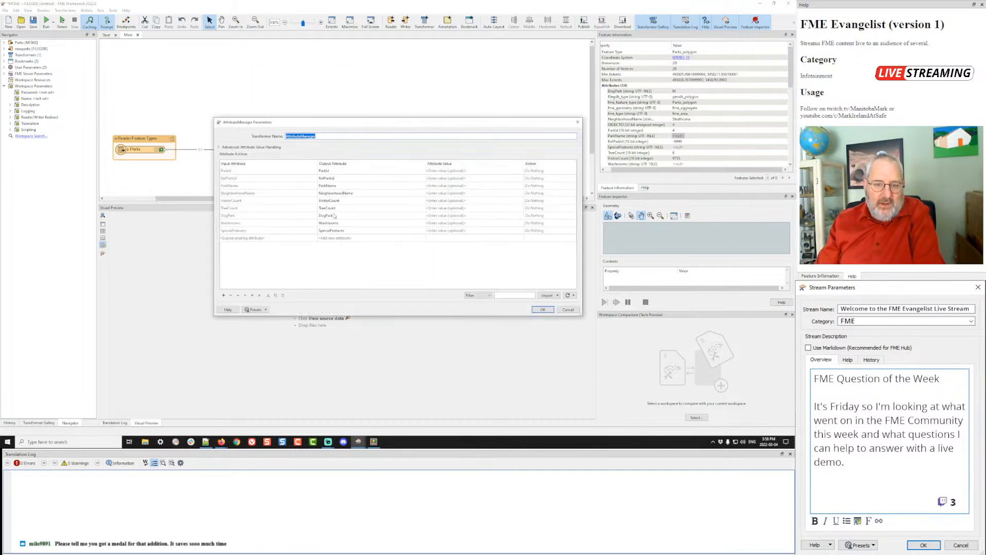
click(452, 209)
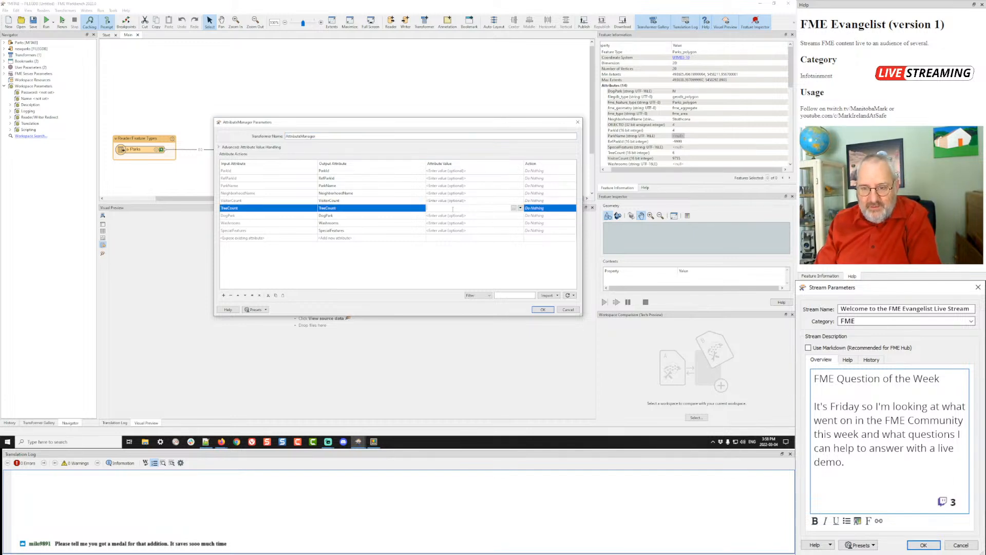
click(470, 280)
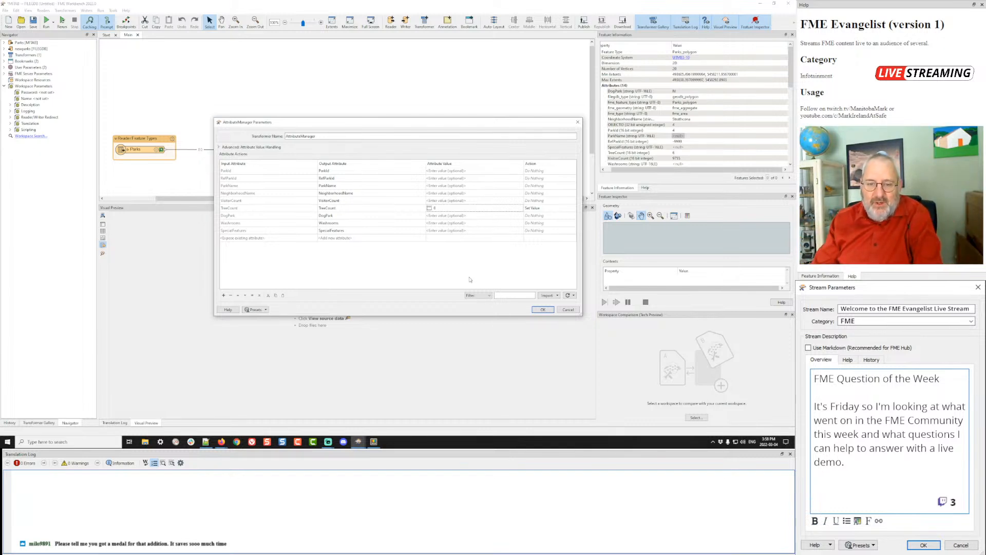
click(455, 208)
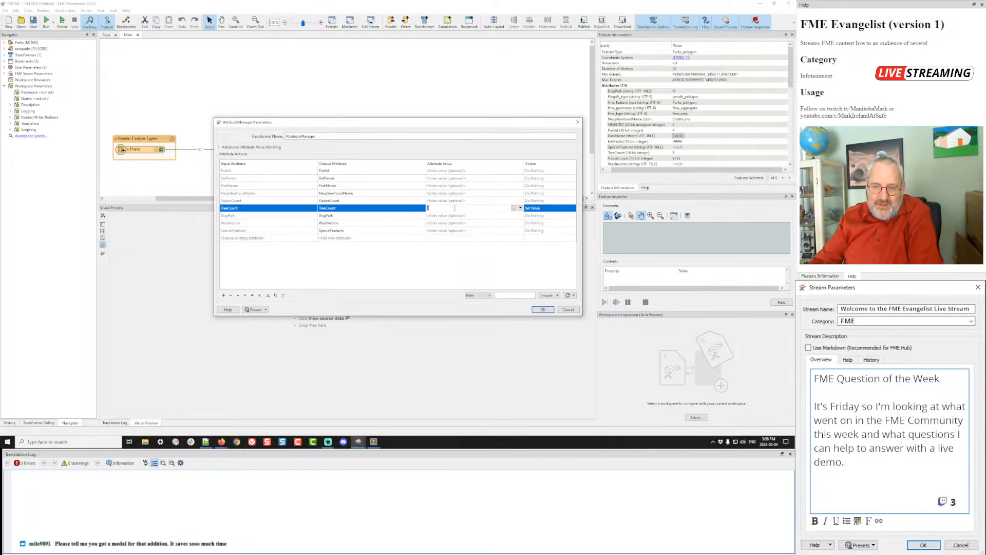
click(520, 208)
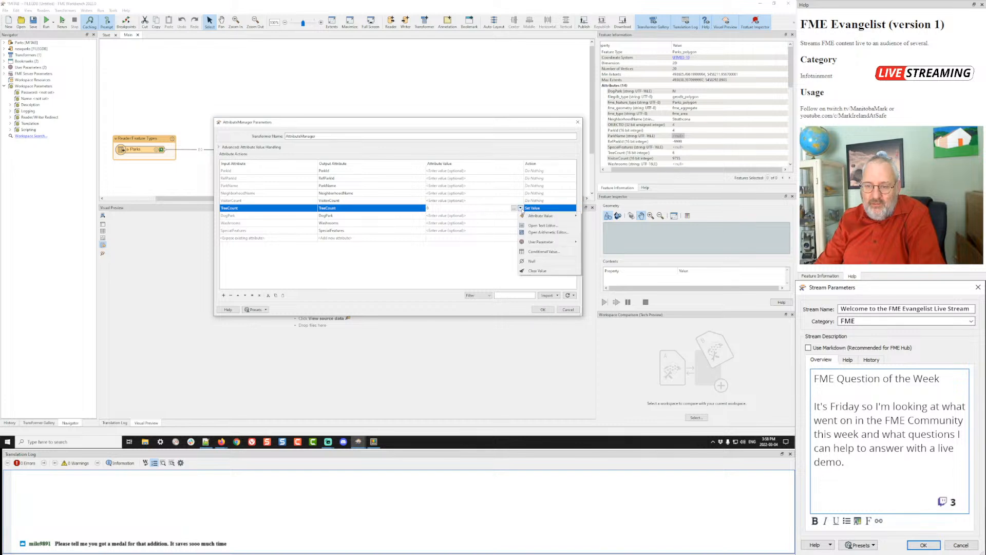
click(538, 264)
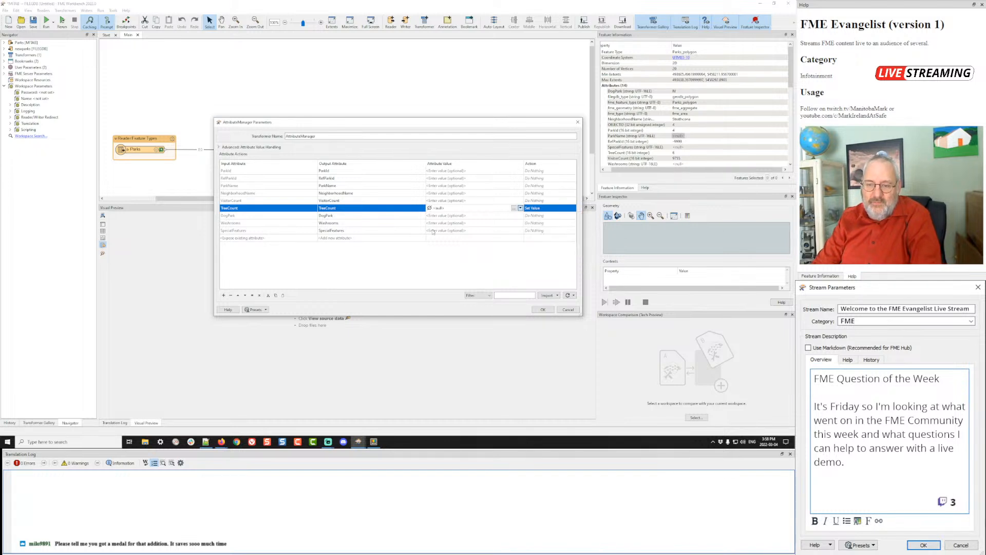
click(542, 310)
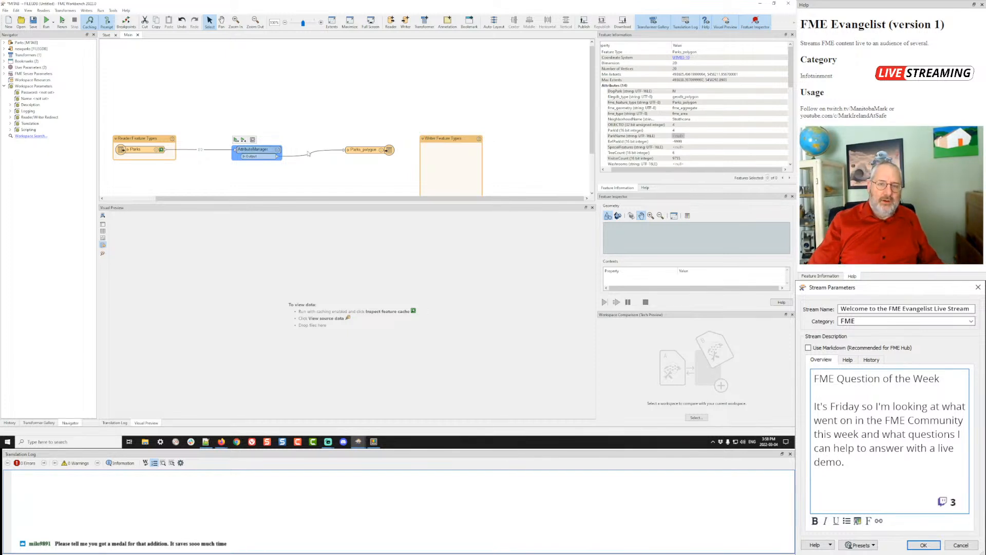
- Add a RasterBandNodataSetter and place it above the Parks flow
click(306, 97)
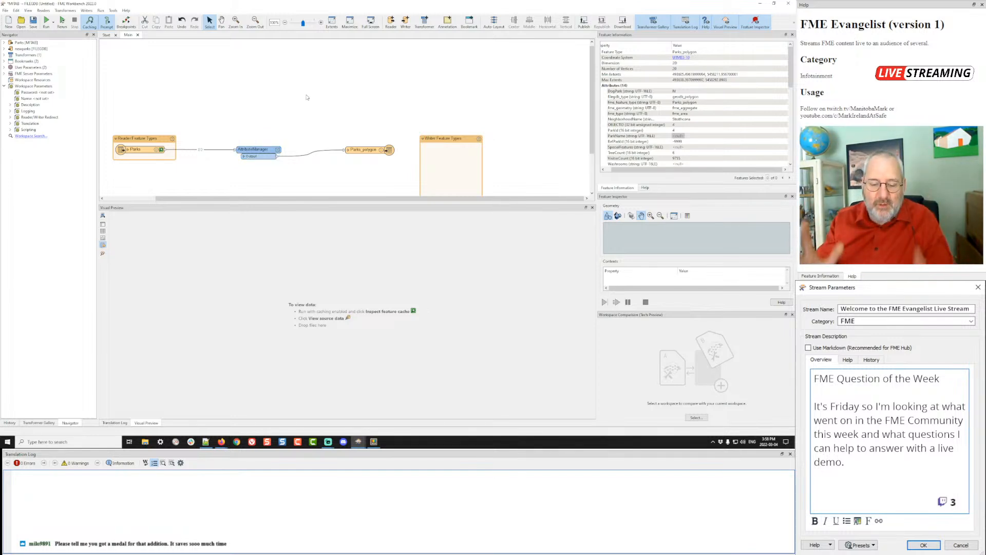
text(ra)
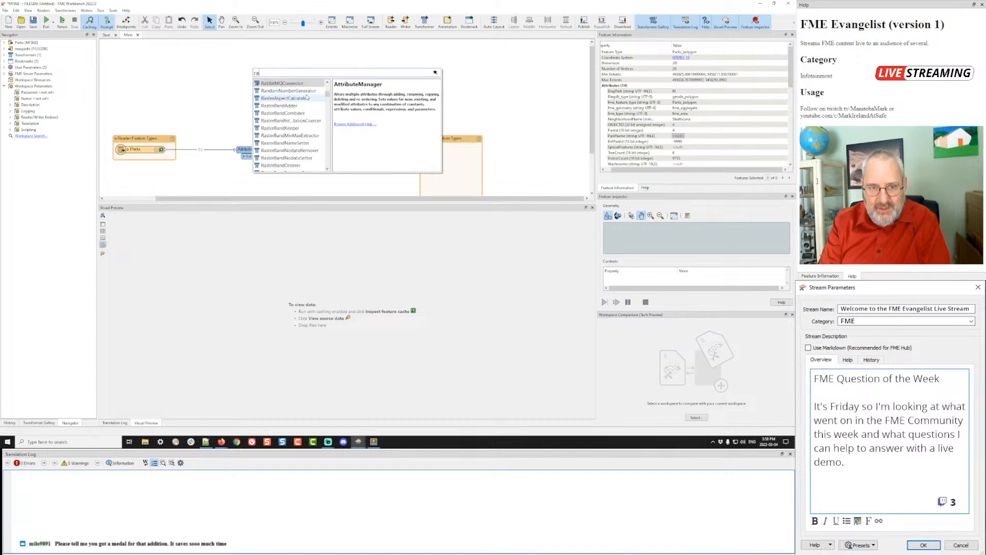
text(st)
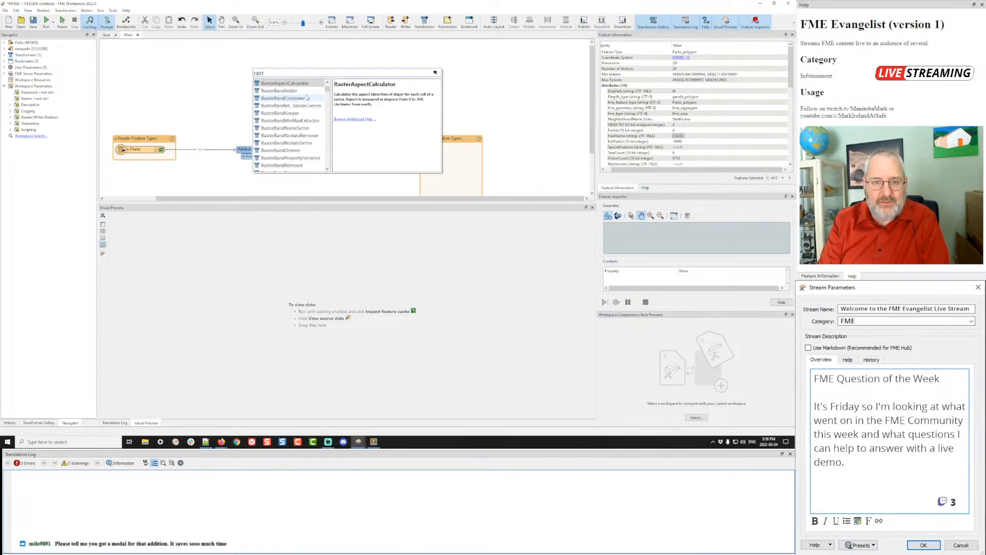
text(ern)
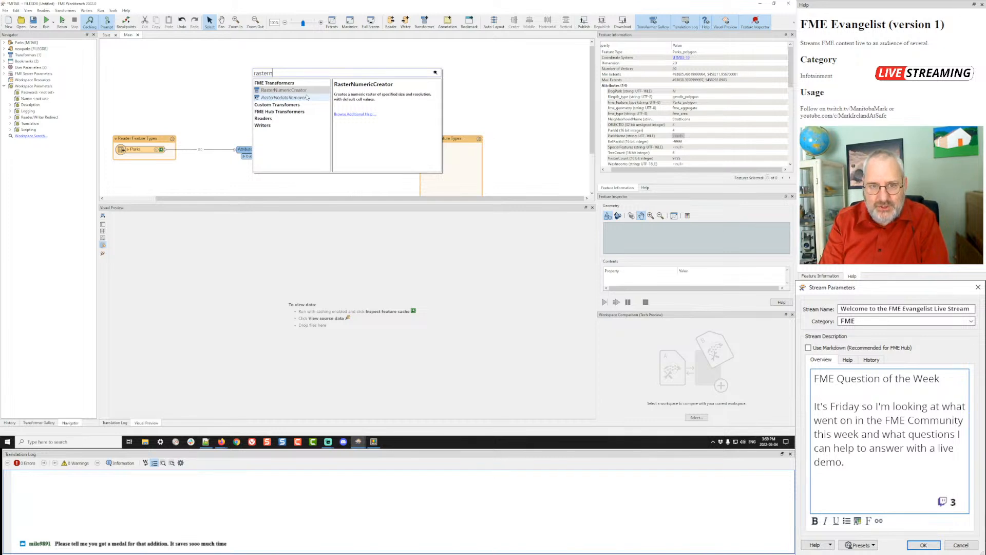
text(o)
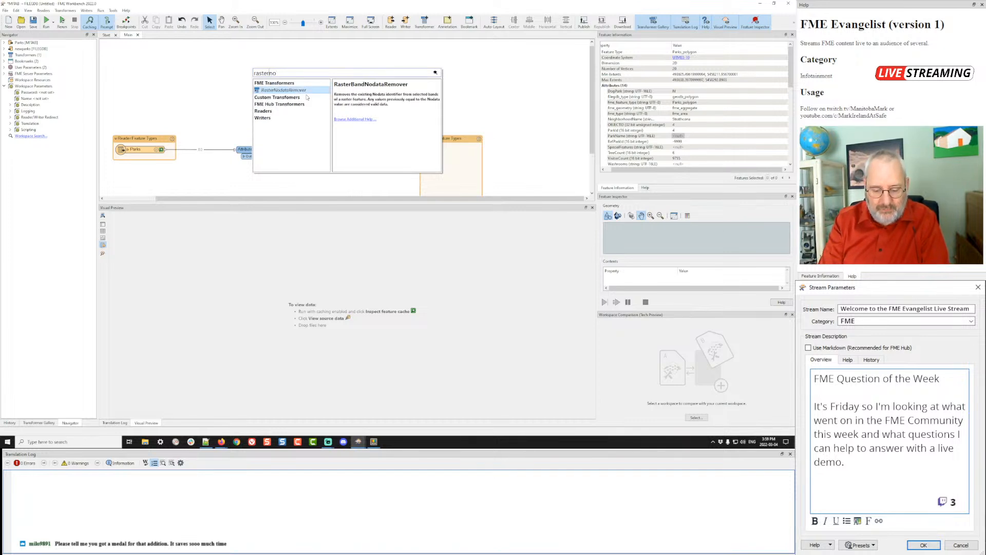
text(band)
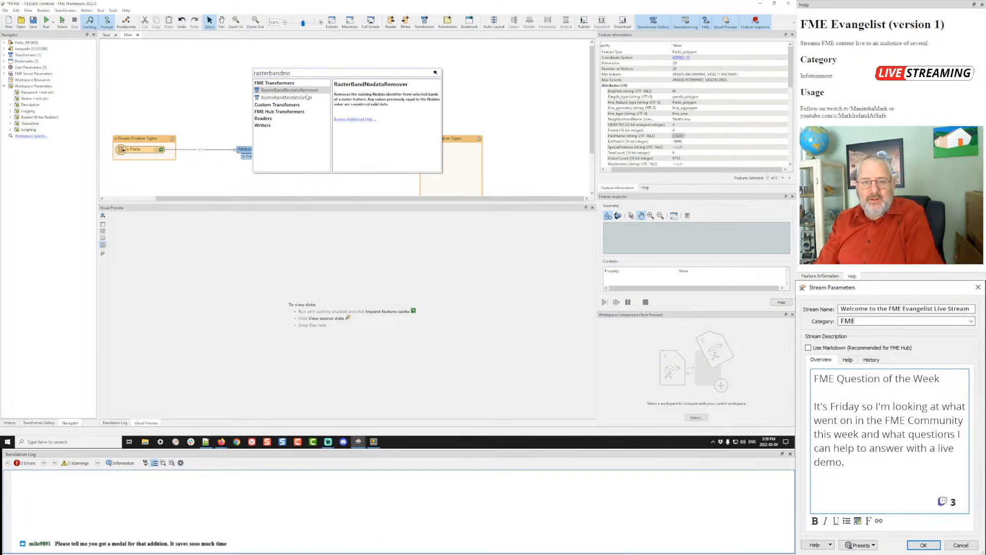
double_click(307, 97)
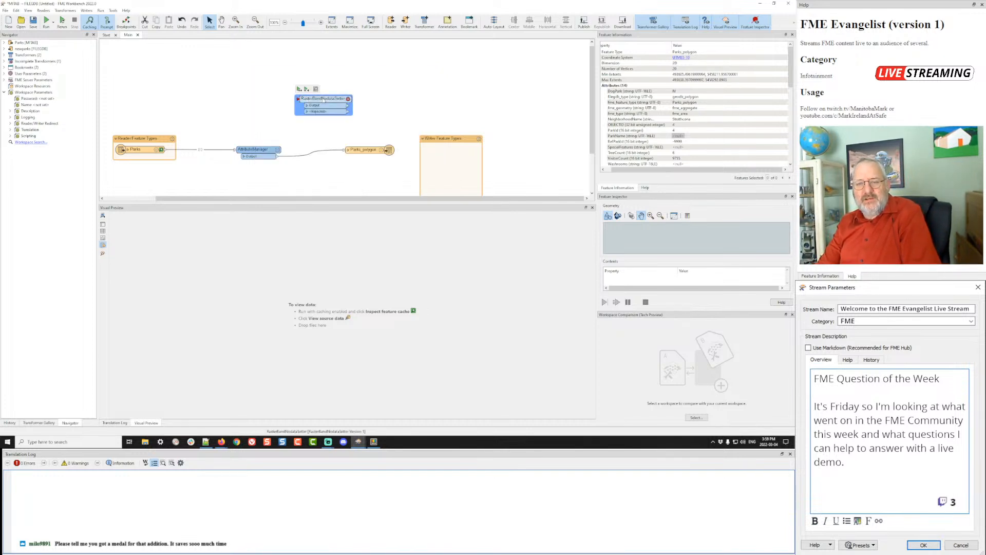
drag(325, 101, 290, 91)
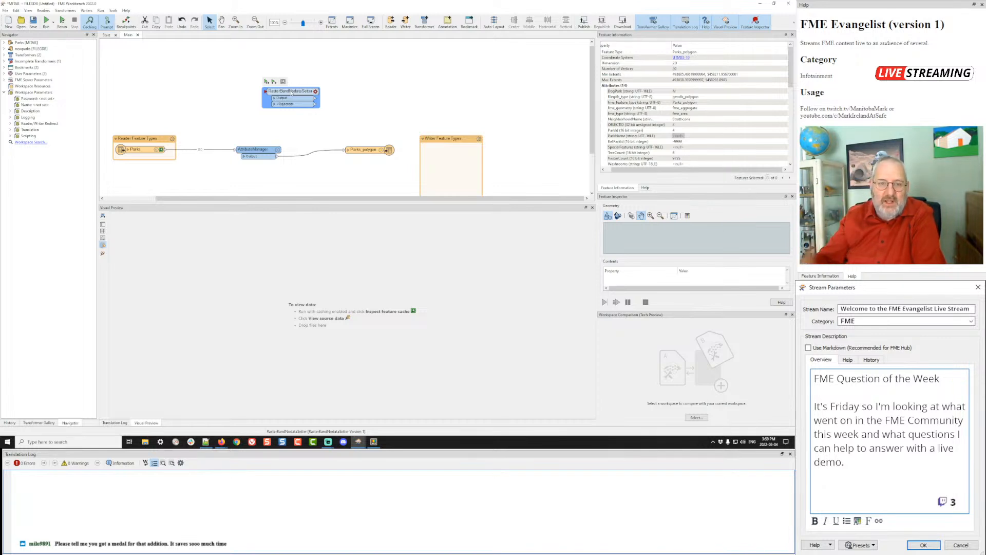
drag(292, 93, 265, 92)
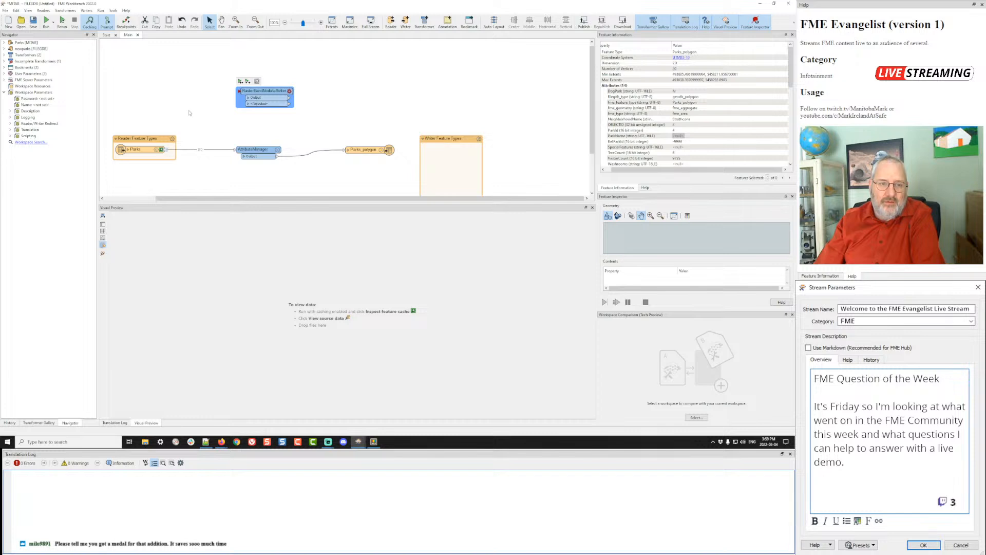
click(186, 90)
- Start a Quick Add search for 'geot'
text(ra)
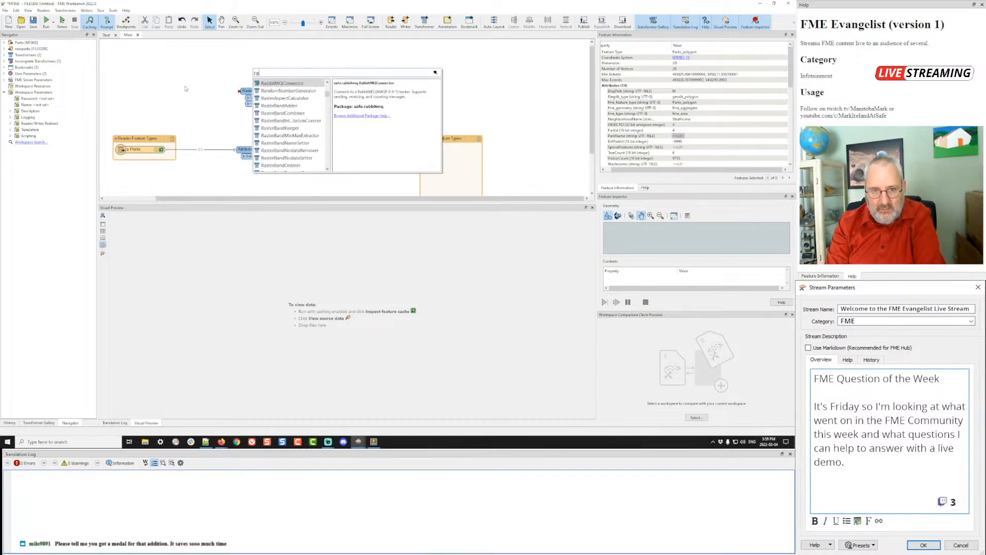
key(BackSpace)
text(geot)
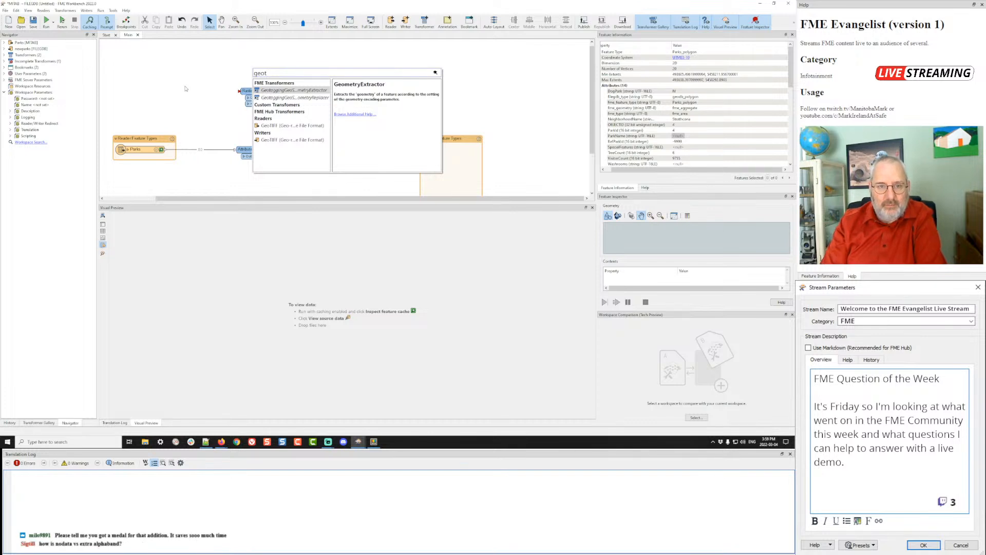
- Add a GeoTIFF reader for Data/Orthophotos/04-05-NO.tif
double_click(291, 126)
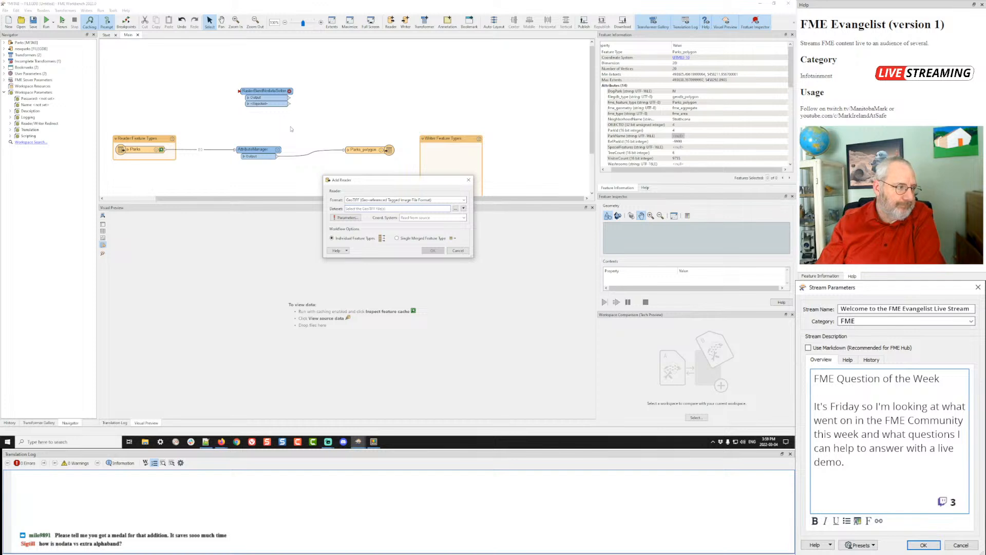
click(455, 209)
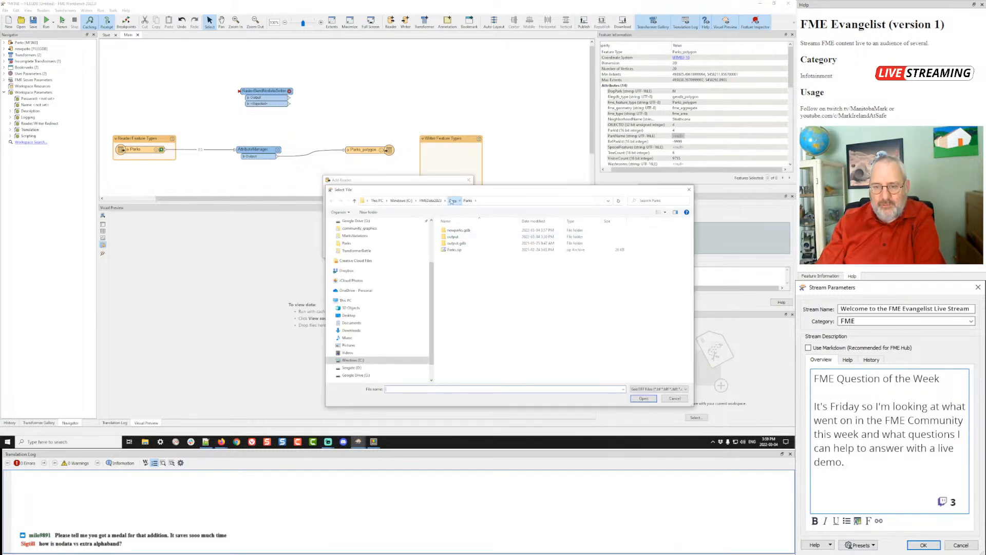
click(452, 201)
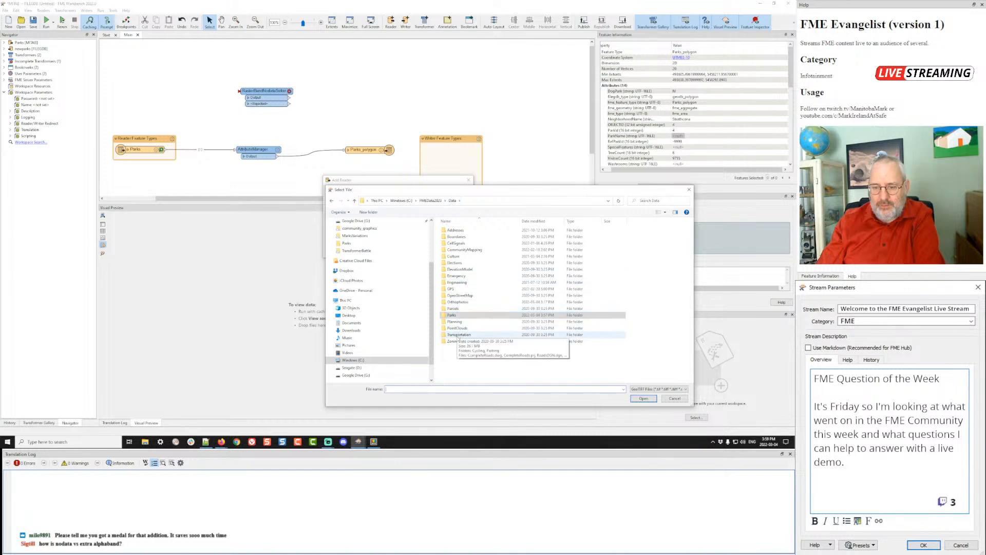
double_click(459, 302)
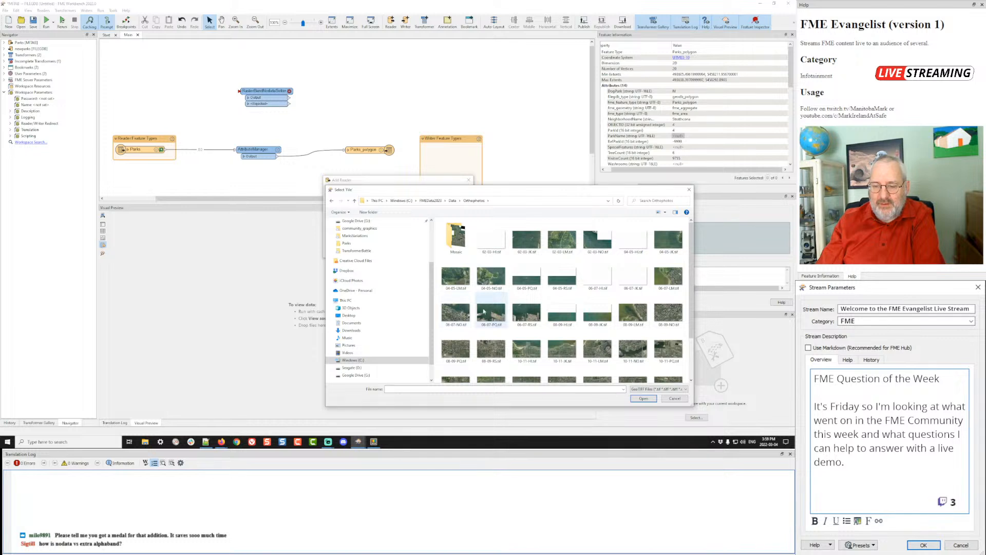
double_click(491, 277)
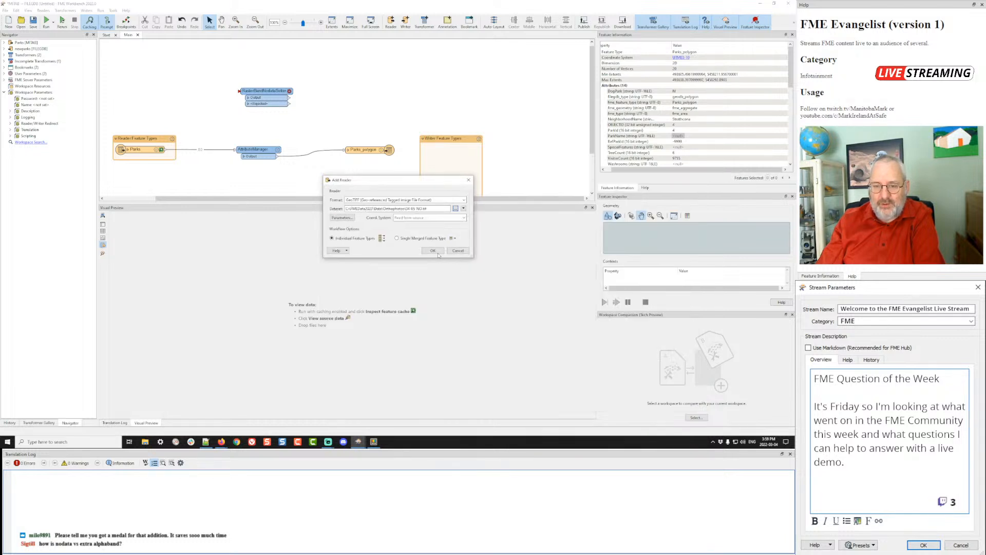
click(432, 250)
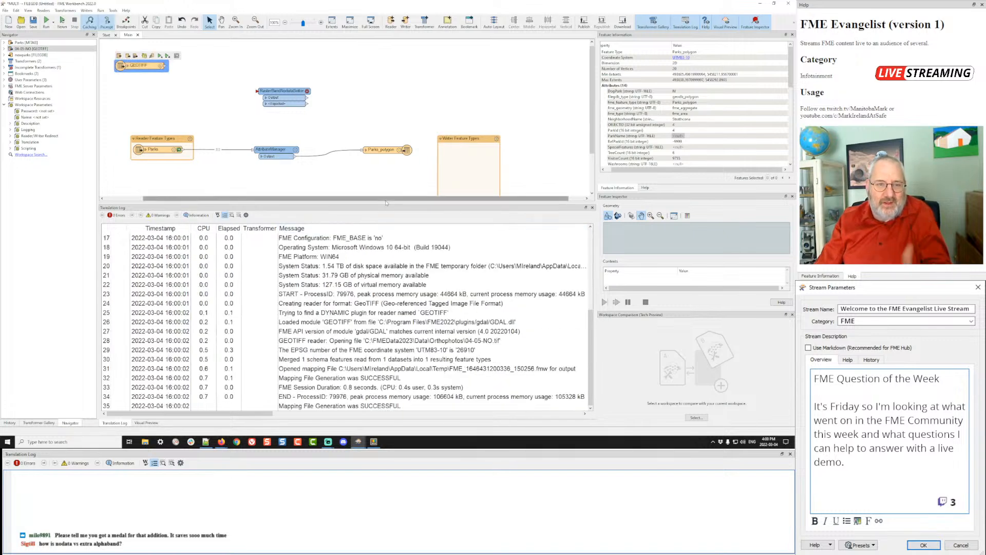
- Connect the GEOTIFF reader to RasterBandNodataSetter and run to the reader to cache it
drag(166, 66, 258, 91)
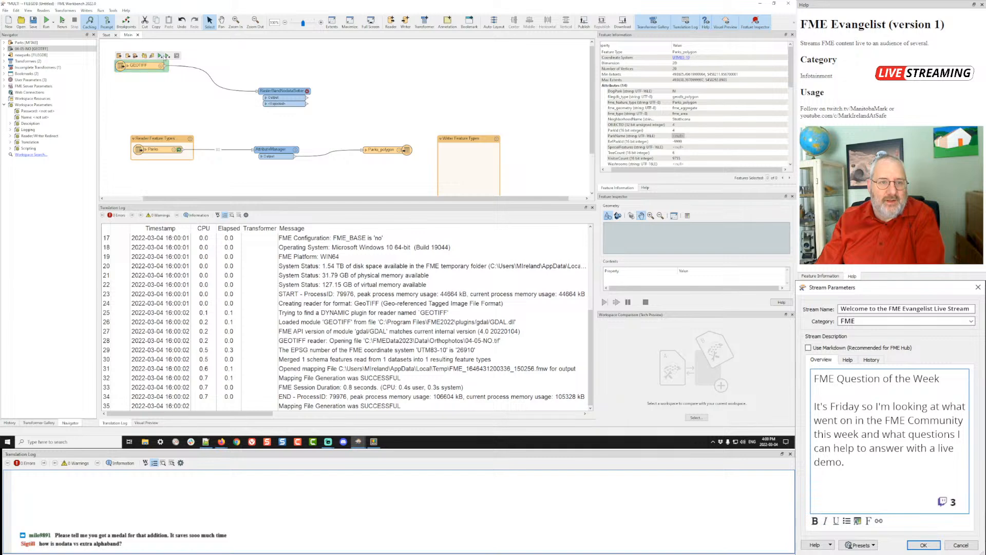
click(160, 56)
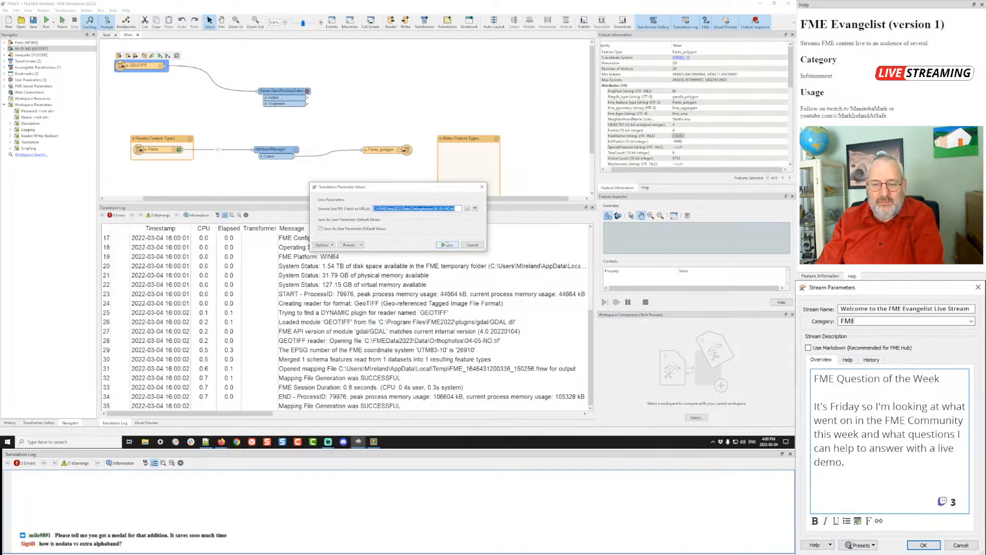
click(447, 244)
drag(143, 66, 193, 91)
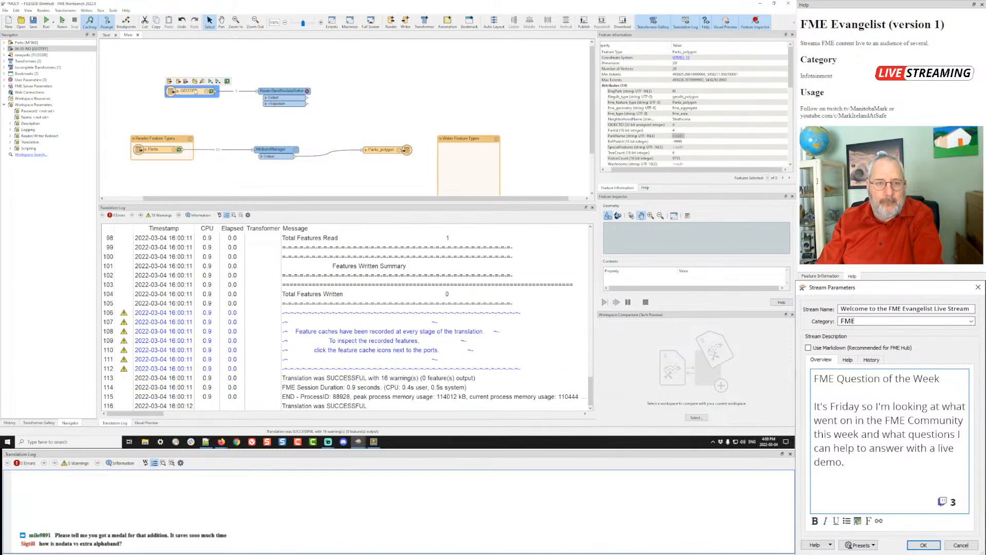
- Display the cached 04-05-NO orthophoto feature in Visual Preview
click(211, 91)
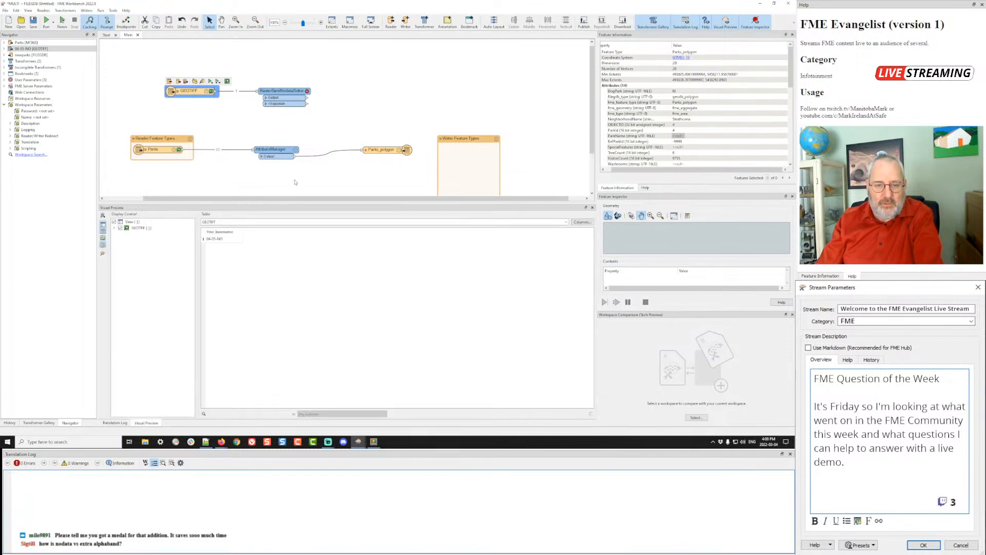
click(236, 239)
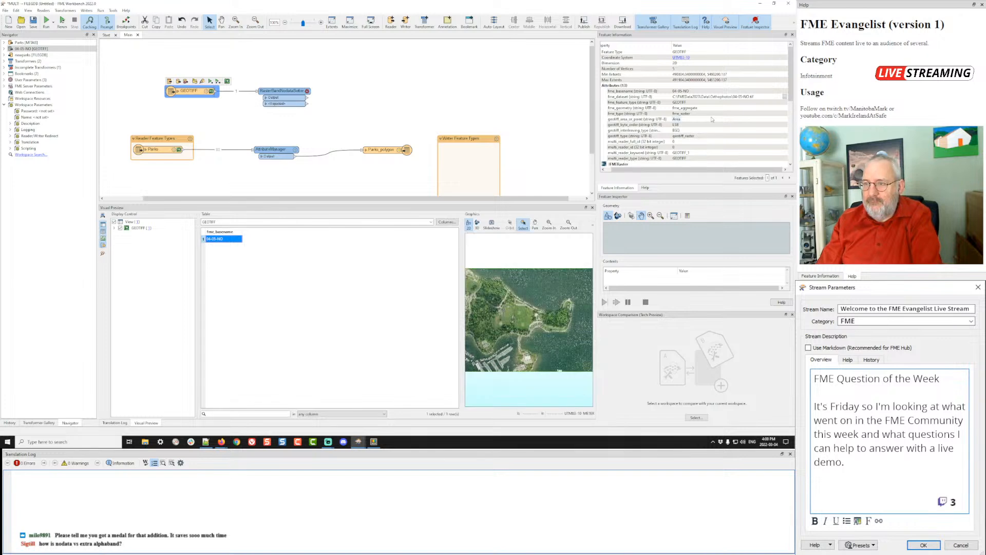
scroll(710, 107, down, 5)
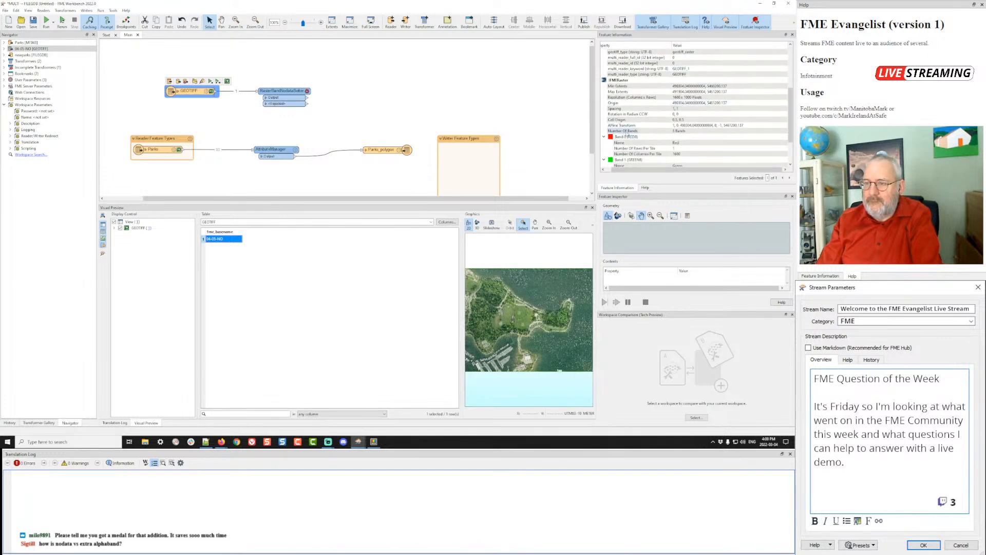
scroll(697, 107, down, 3)
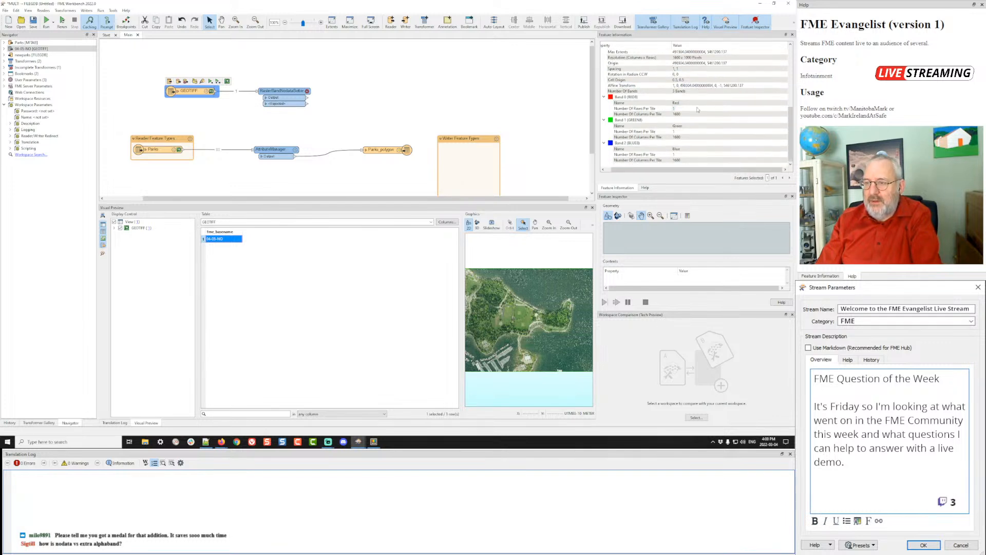
scroll(698, 109, up, 8)
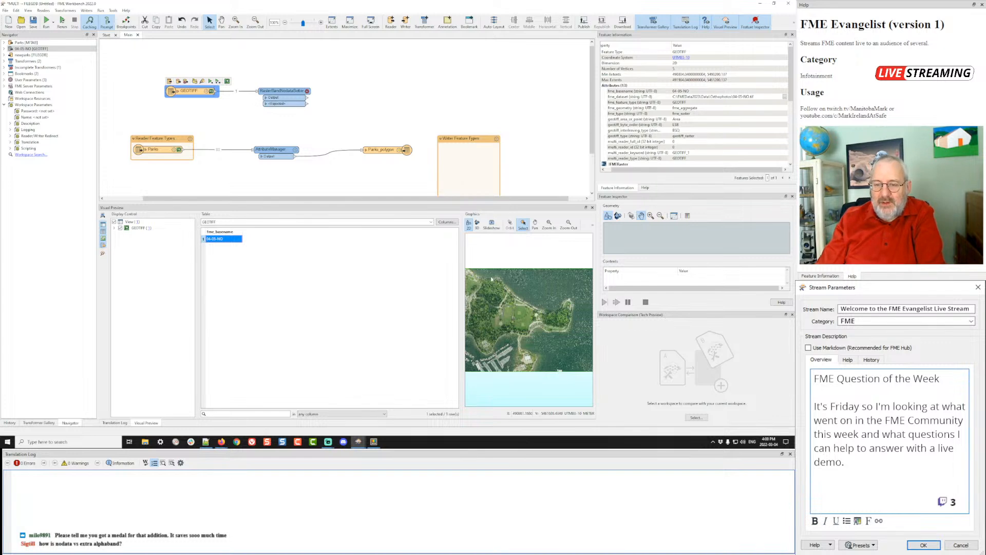
- Widen the Graphics view, zoom in, and read a grass pixel's band values
drag(462, 246, 343, 246)
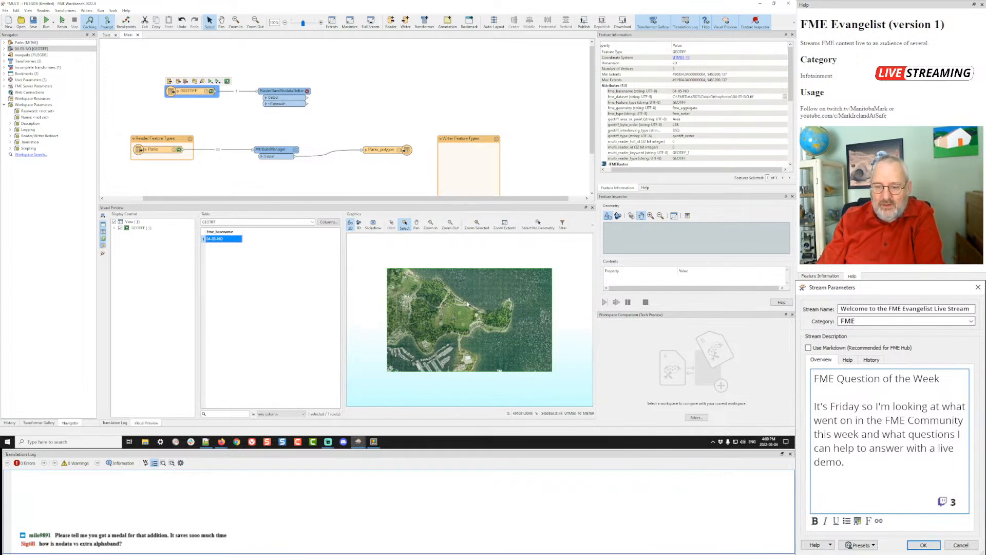
drag(429, 334, 431, 333)
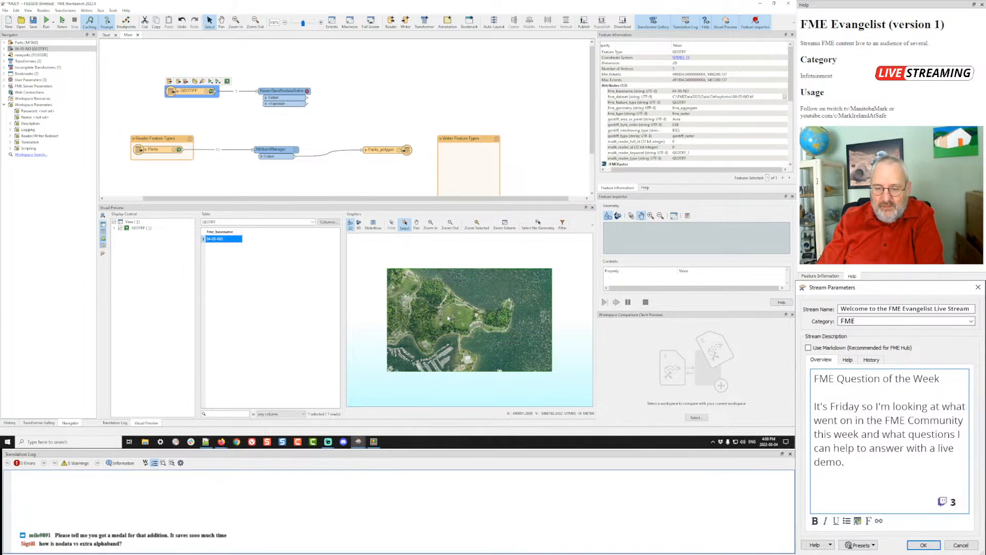
scroll(446, 319, up, 5)
scroll(453, 305, up, 8)
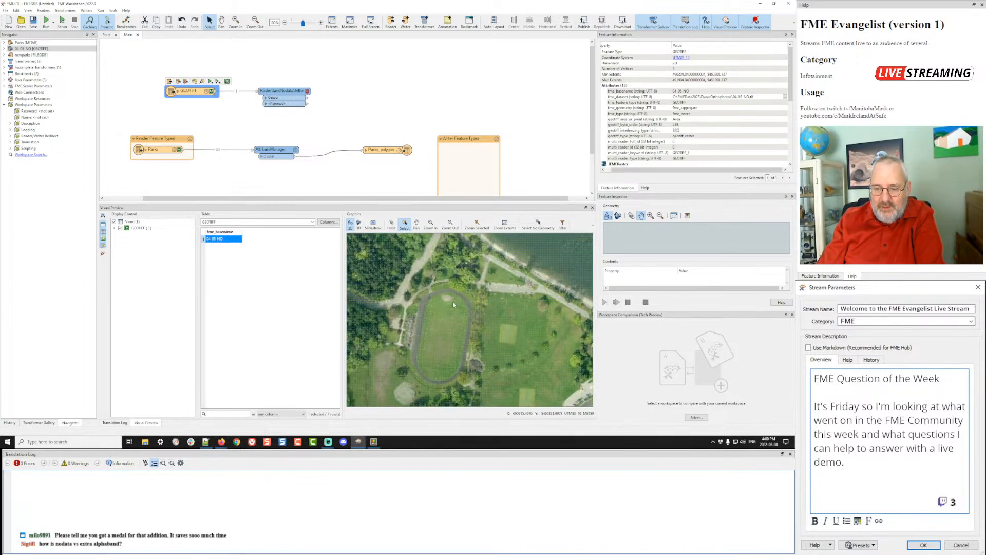
scroll(453, 304, up, 2)
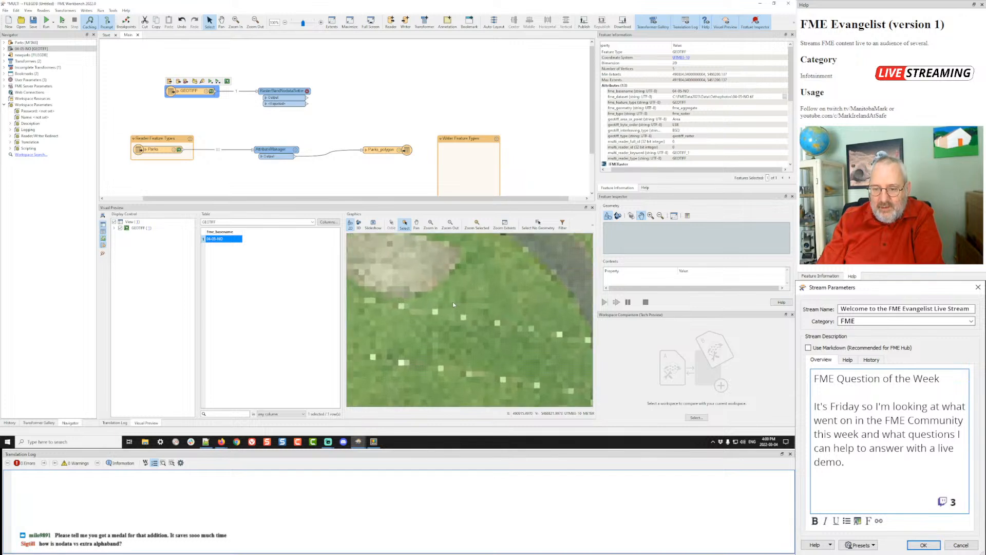
click(465, 302)
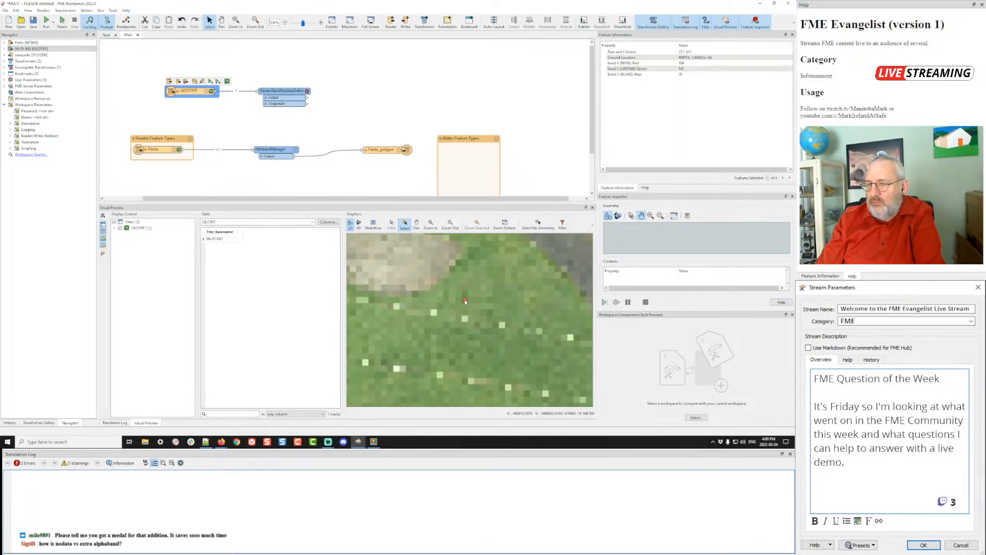
click(307, 92)
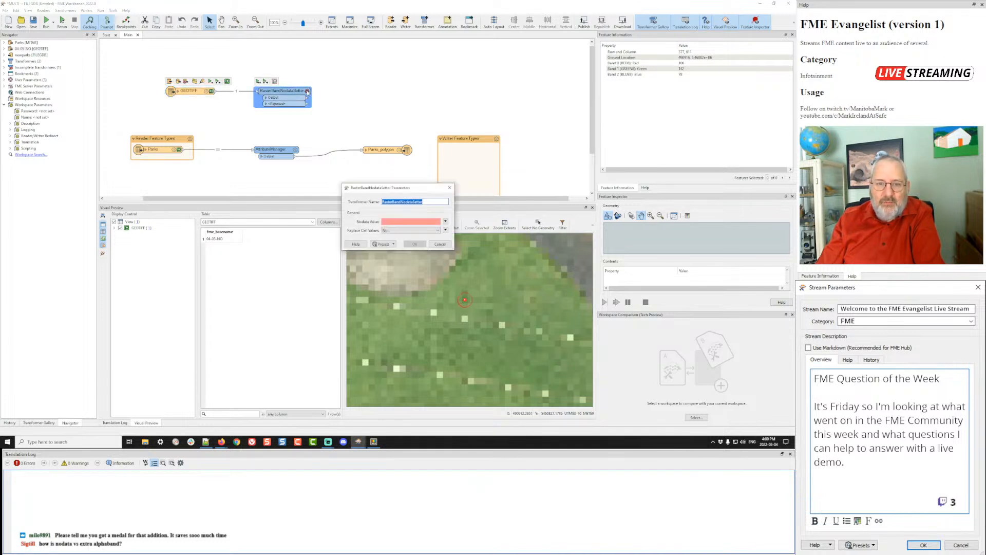
- Set RasterBandNodataSetter's Nodata Value to 142
click(420, 222)
text(14)
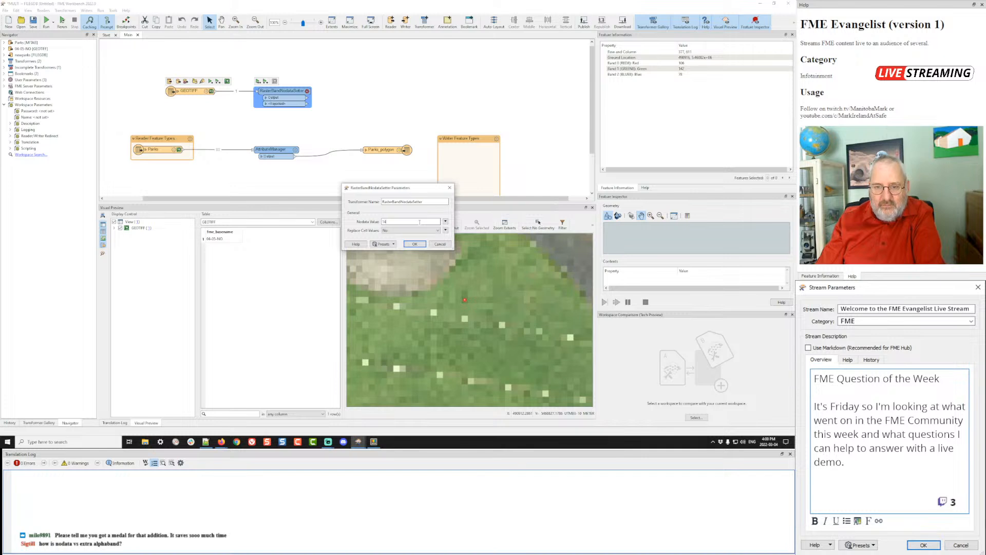
text(2)
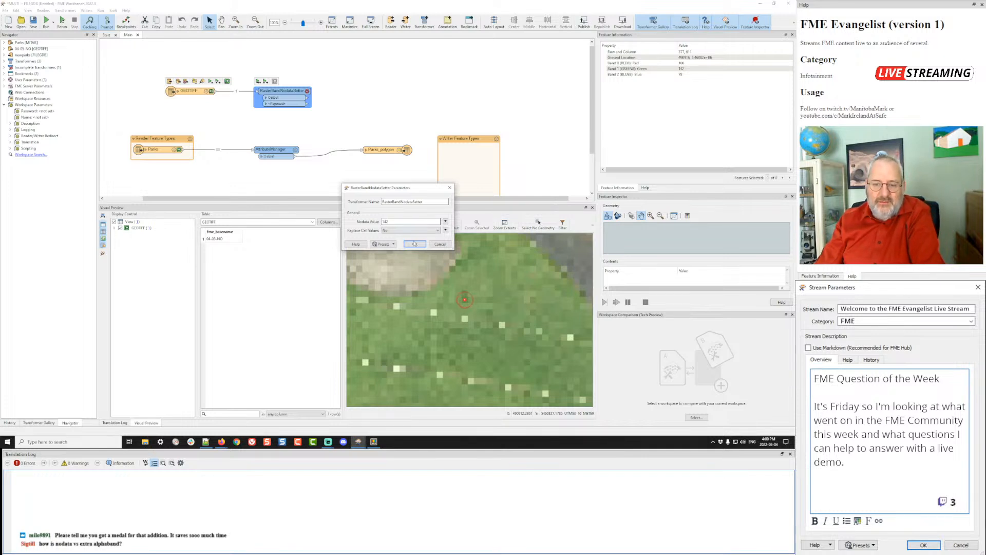
click(414, 244)
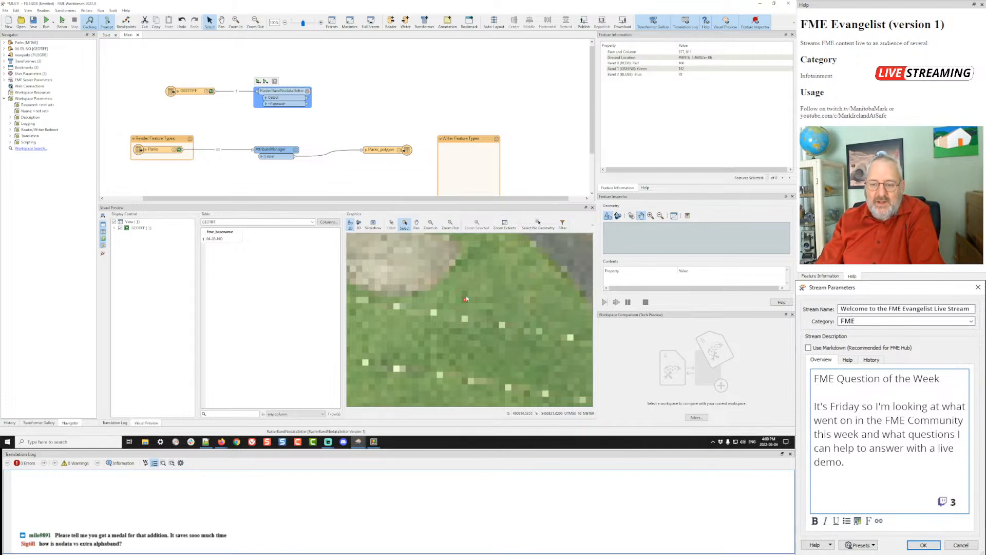
- Run the workspace to RasterBandNodataSetter and check several grass pixels' band values
click(257, 81)
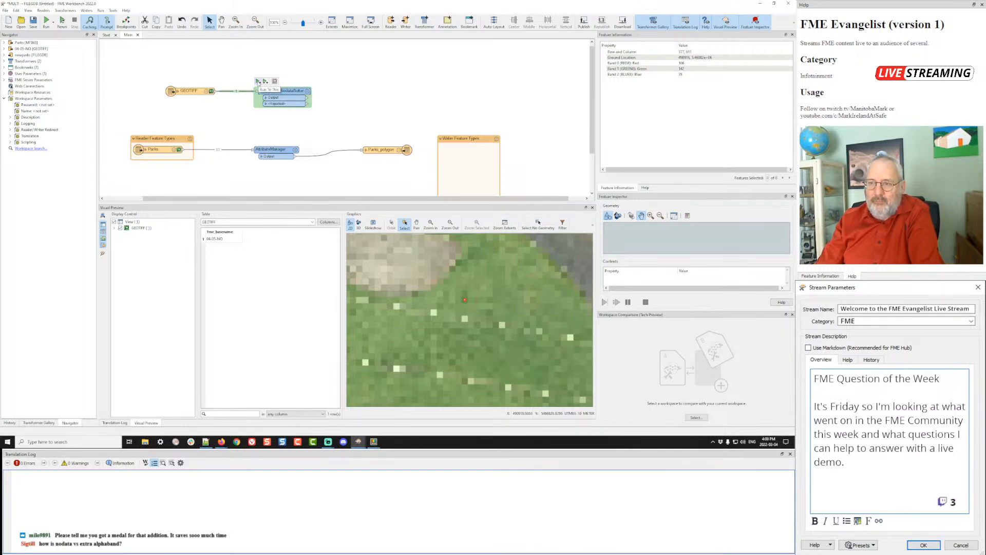
click(258, 81)
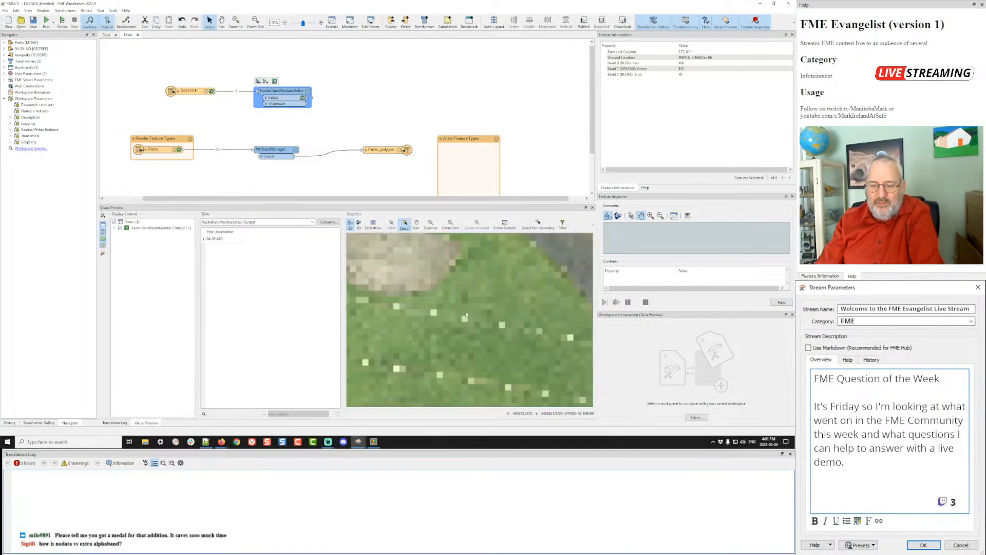
click(465, 319)
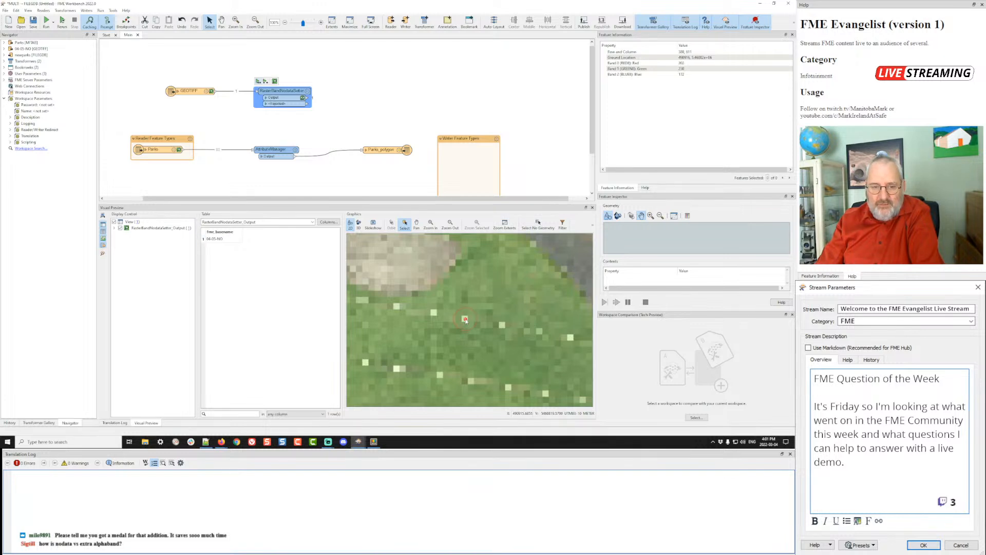
scroll(465, 319, down, 2)
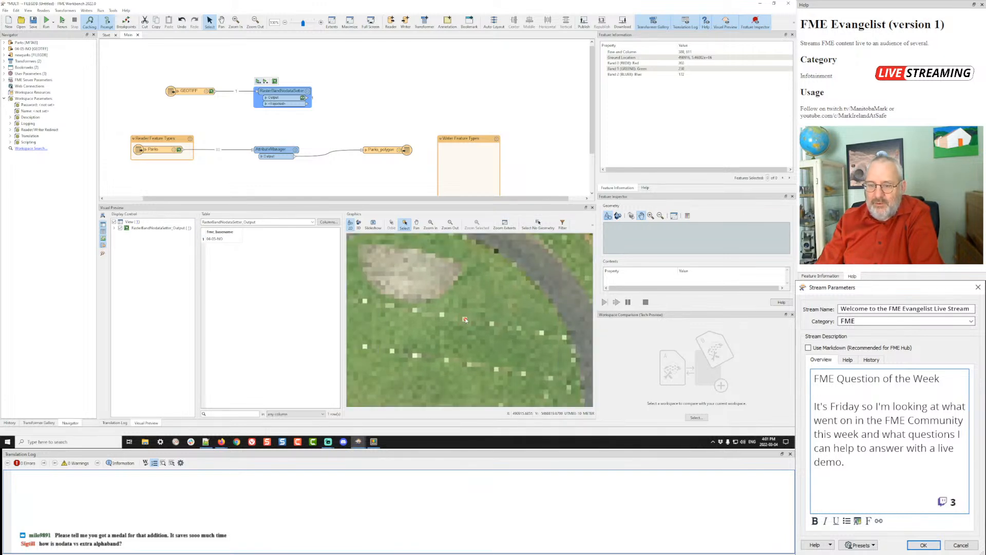
click(443, 316)
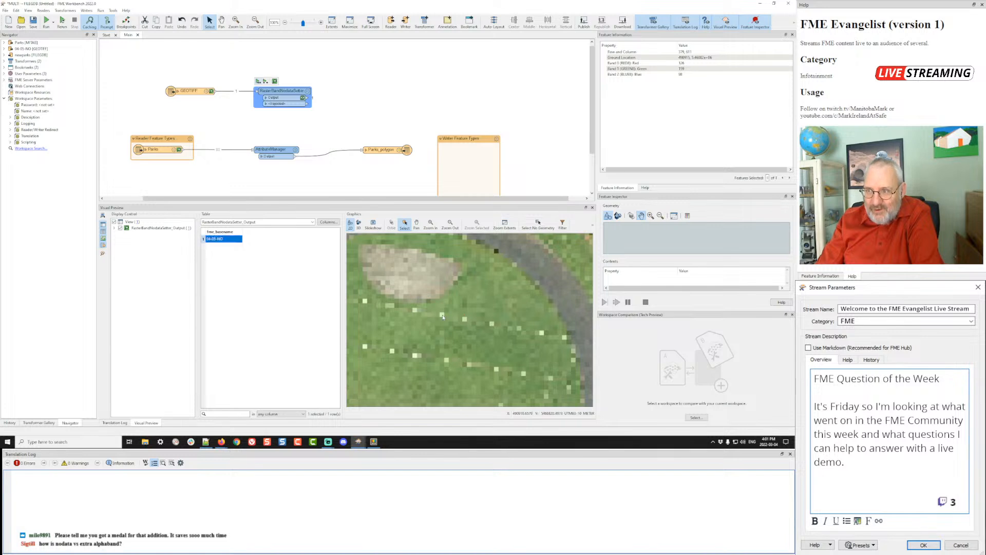
click(462, 324)
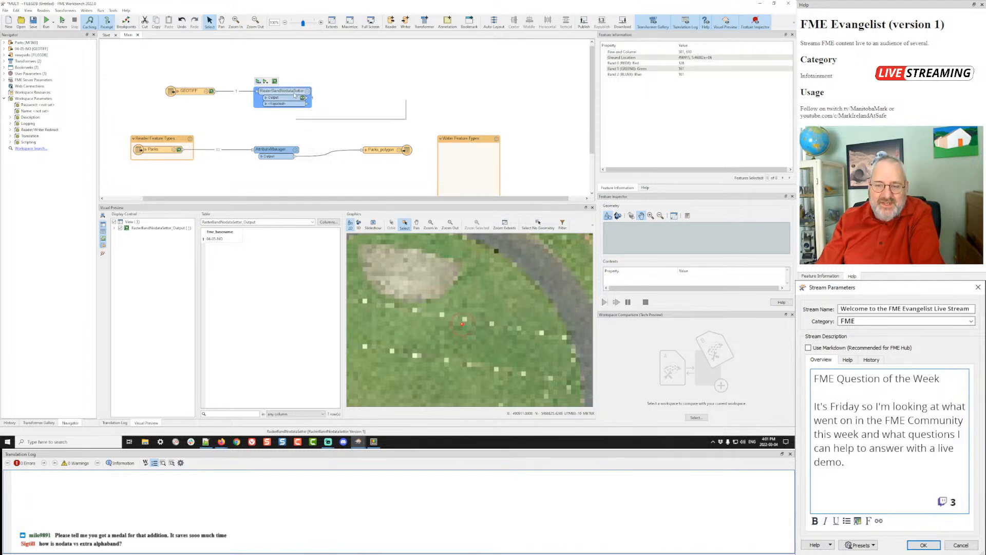
mouse_move(294, 96)
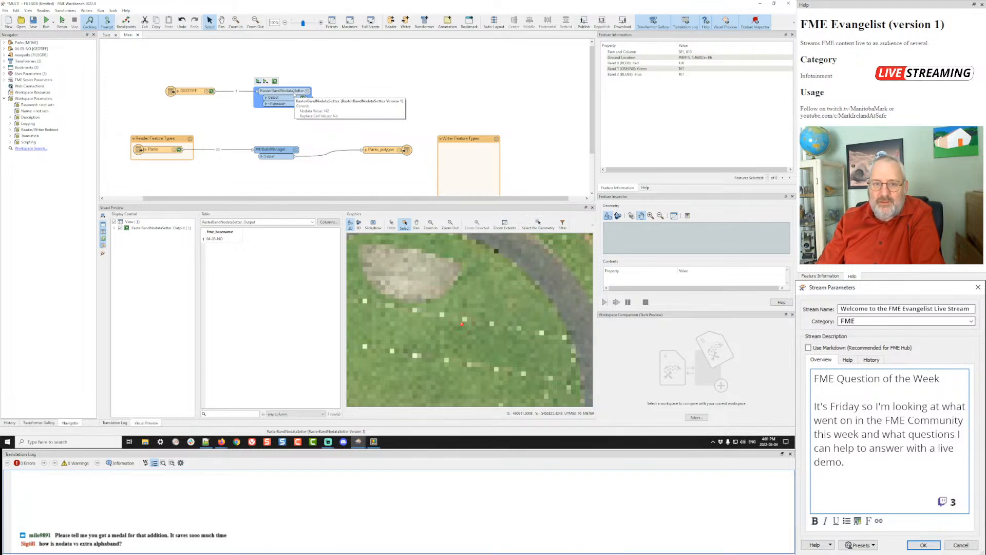
click(645, 188)
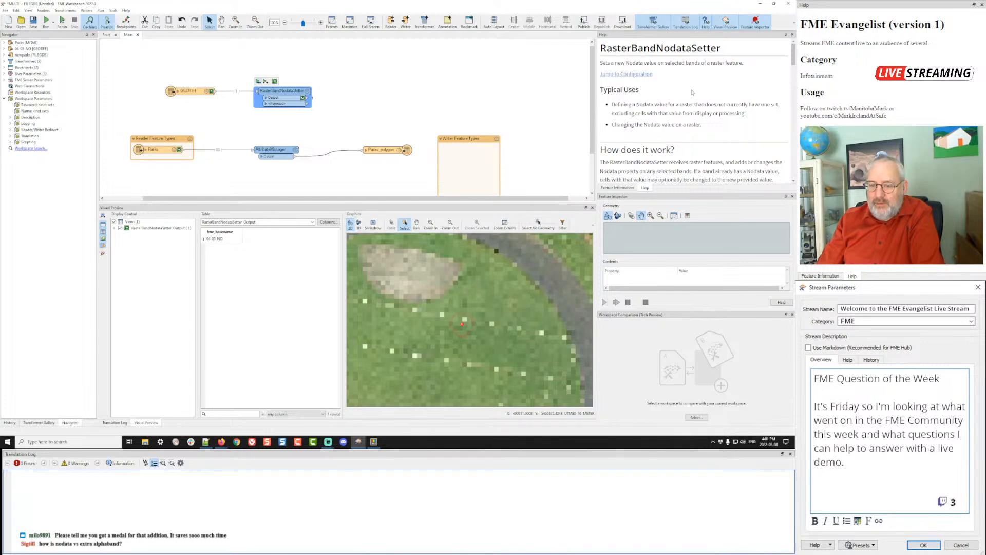
scroll(692, 92, down, 5)
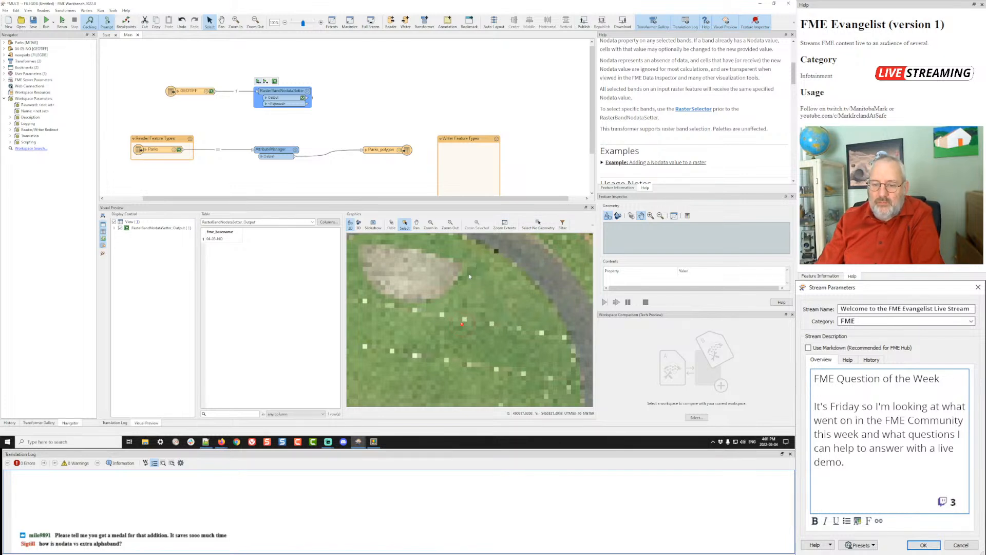
click(443, 316)
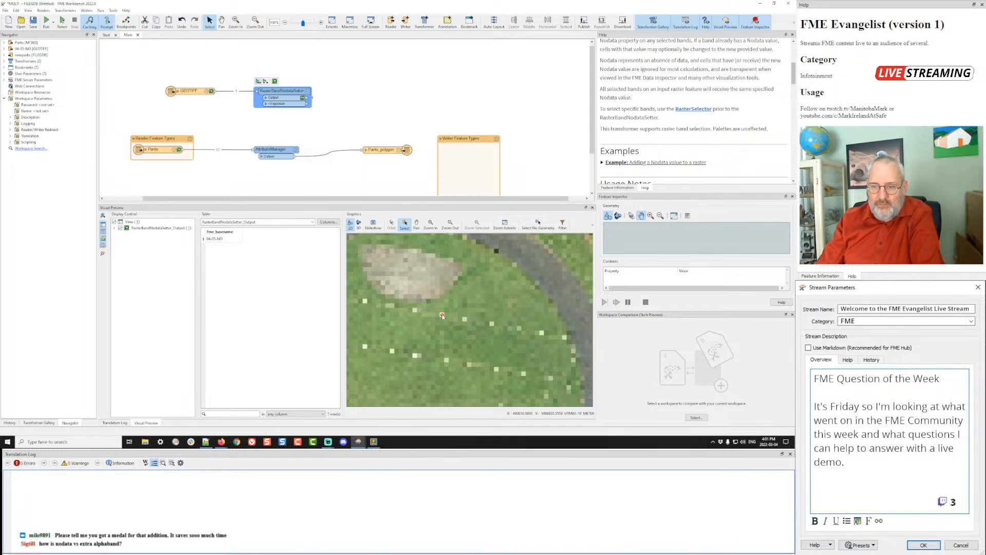
click(617, 188)
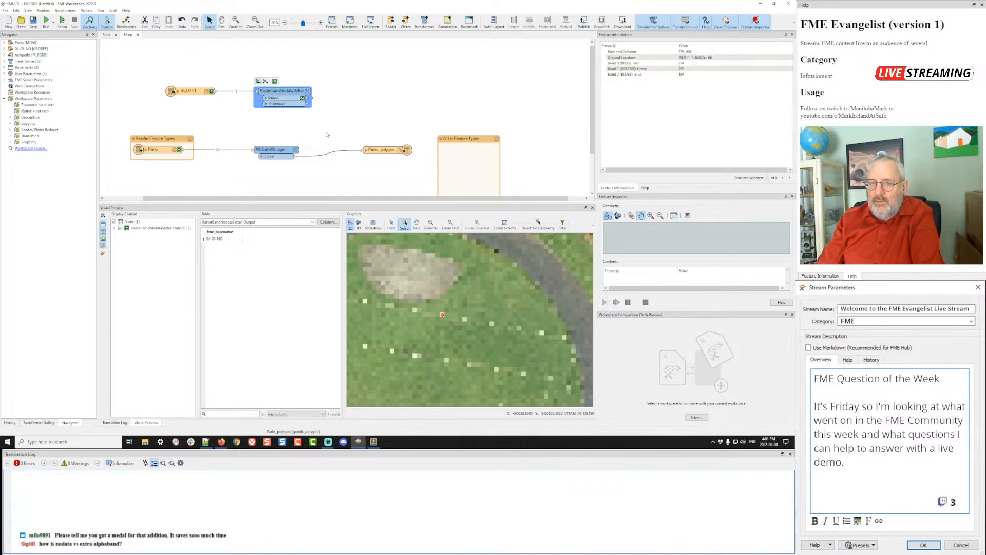
- Insert a RasterSelector on the GEOTIFF–RasterBandNodataSetter connection
drag(283, 91, 368, 92)
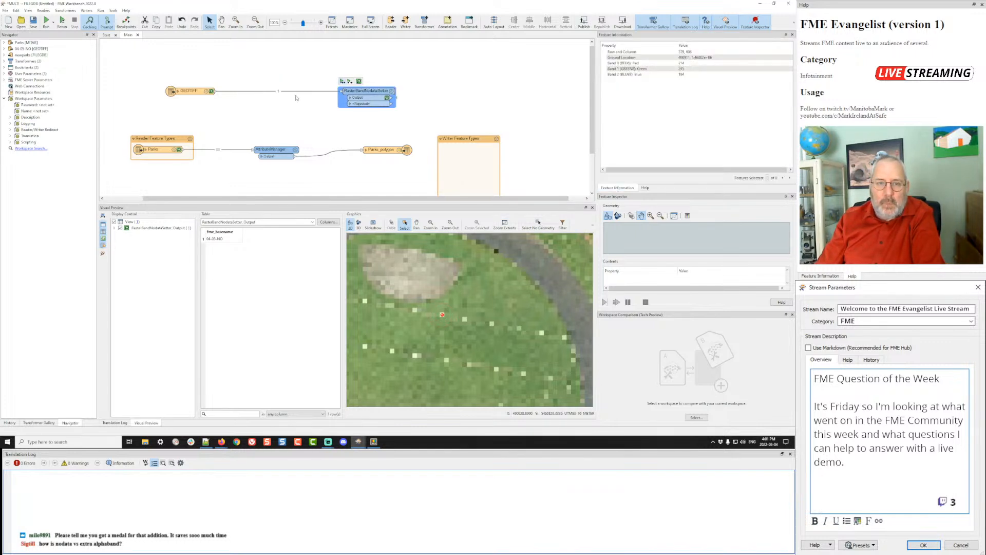
click(265, 92)
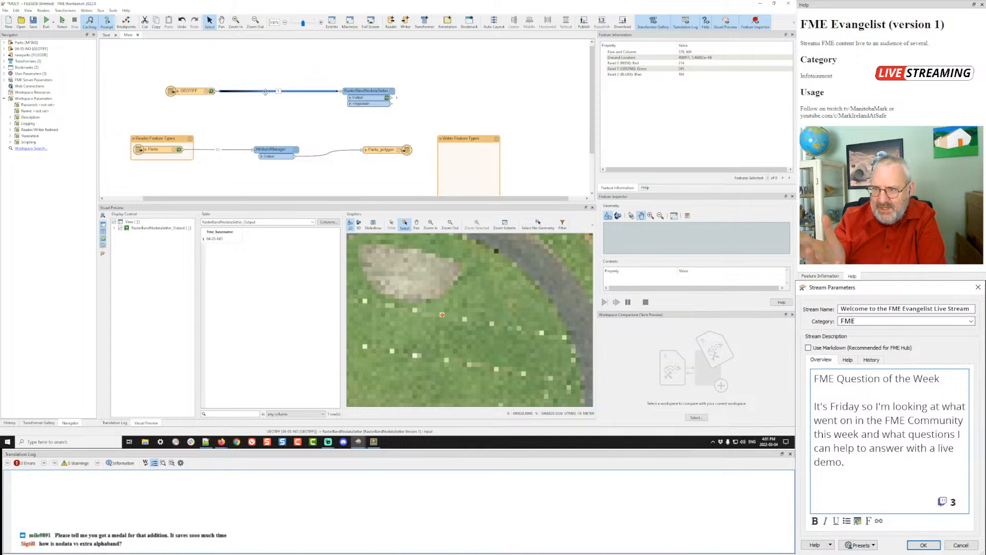
text(rasterse)
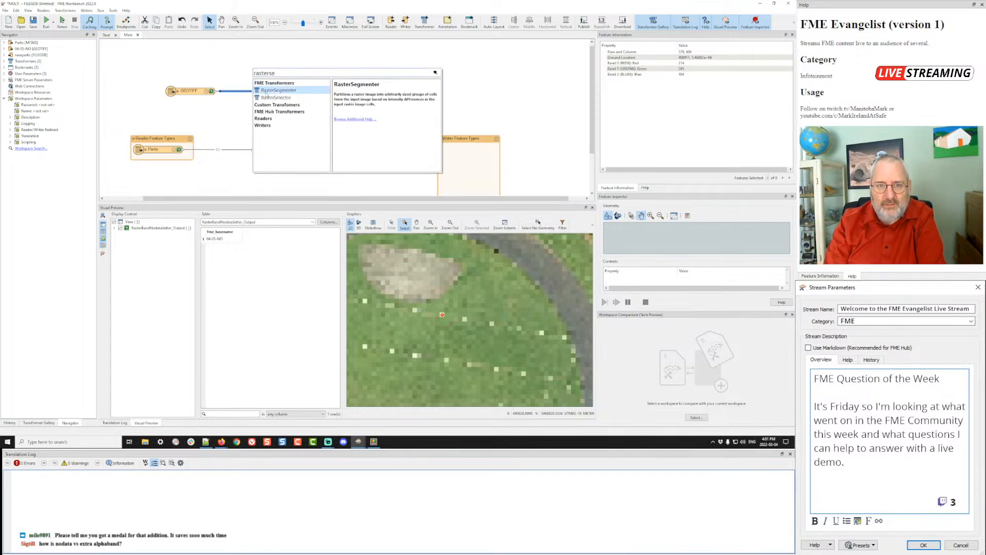
double_click(267, 97)
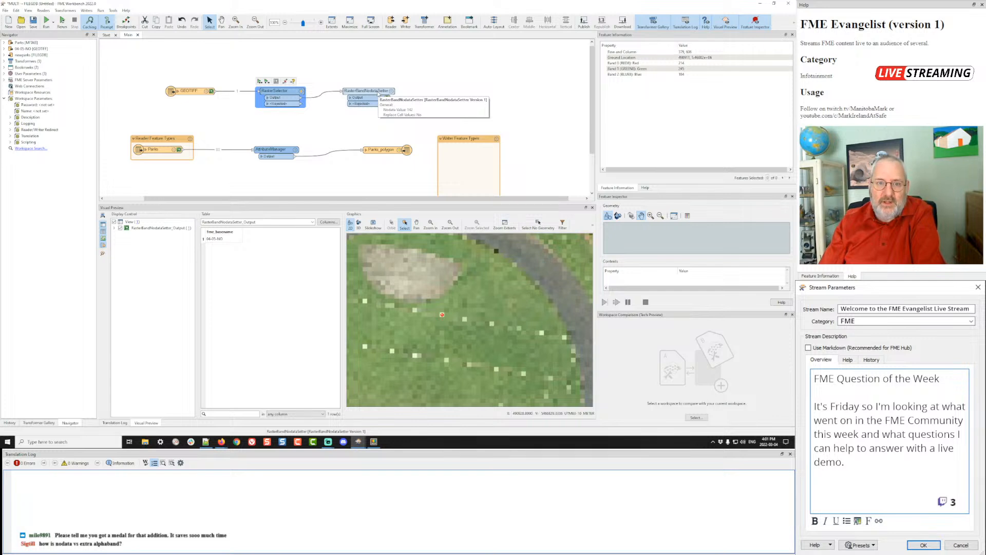
- Set the RasterSelector's Band and Palette List to 0:ALL and review the nodata setter's parameters
click(302, 92)
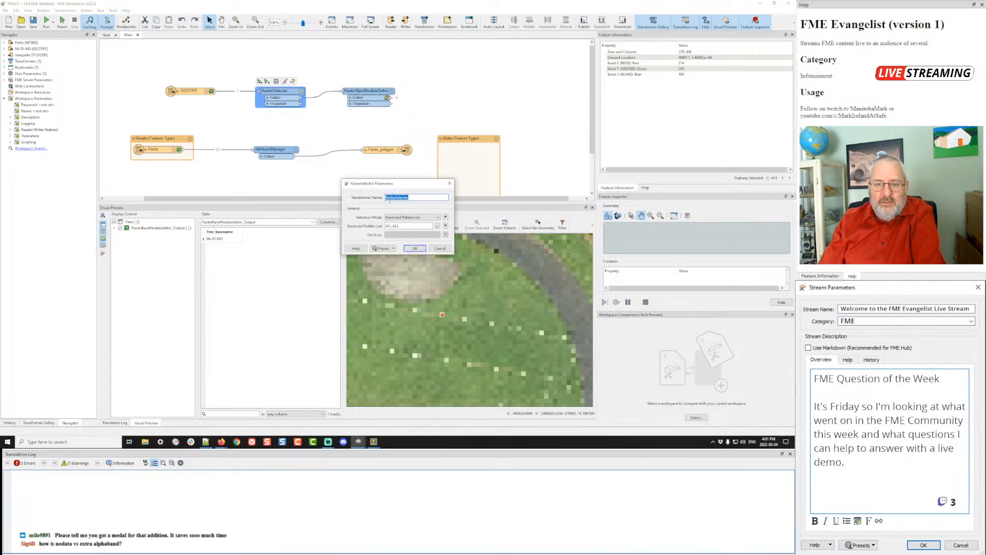
click(388, 226)
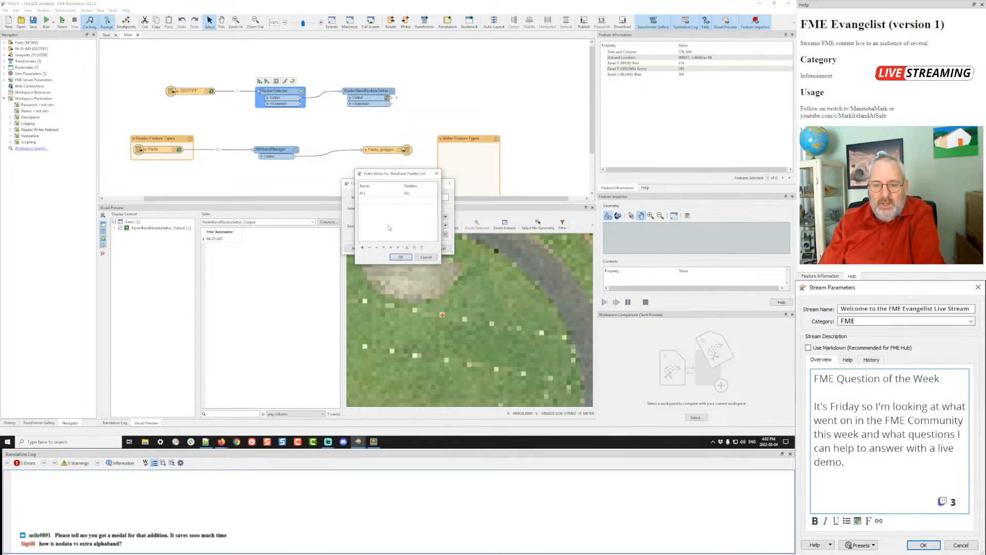
double_click(363, 194)
text(1)
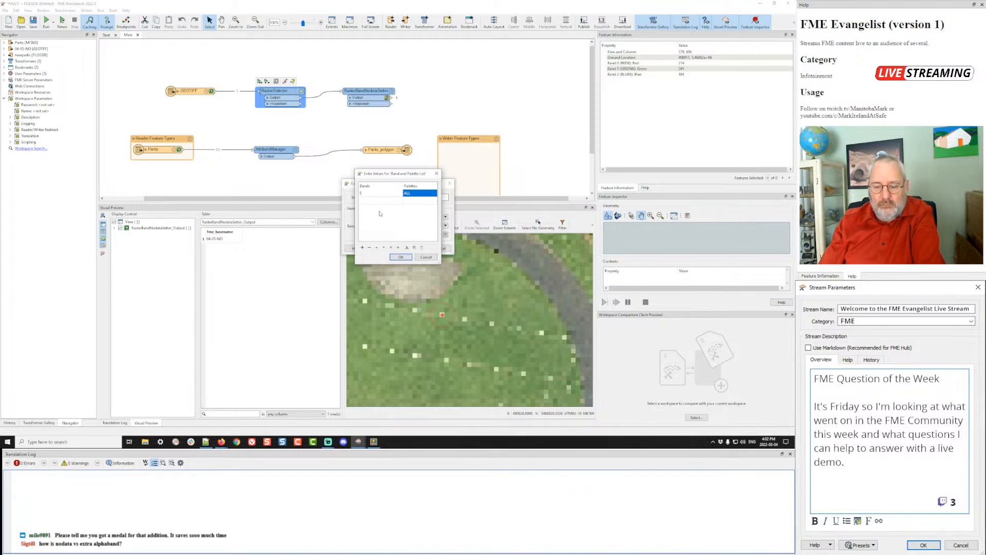
key(BackSpace)
text(0)
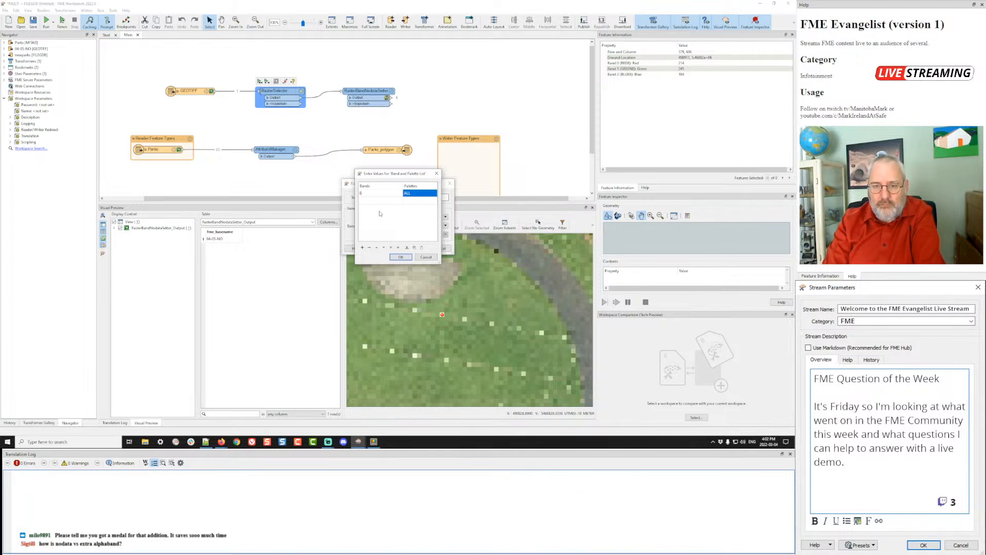
click(400, 256)
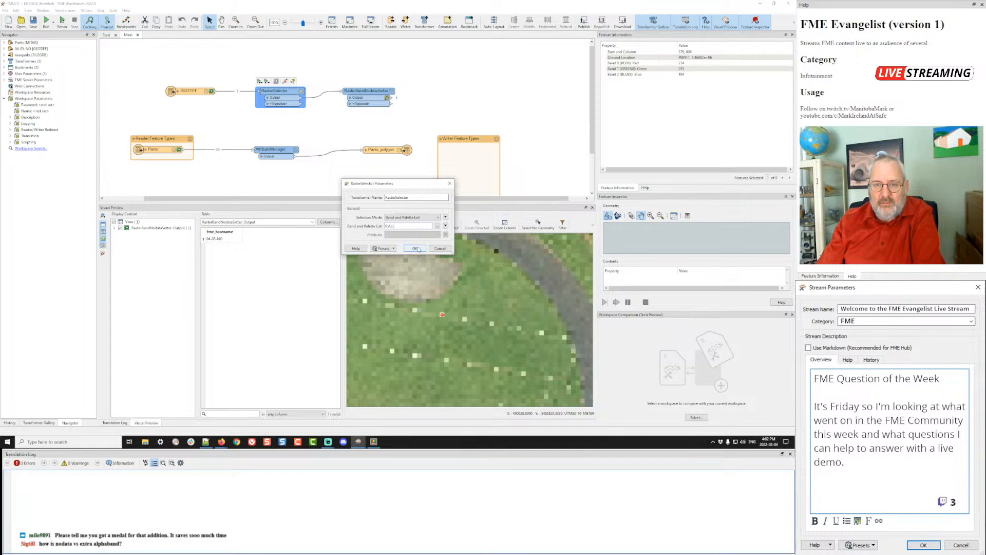
click(416, 249)
double_click(391, 91)
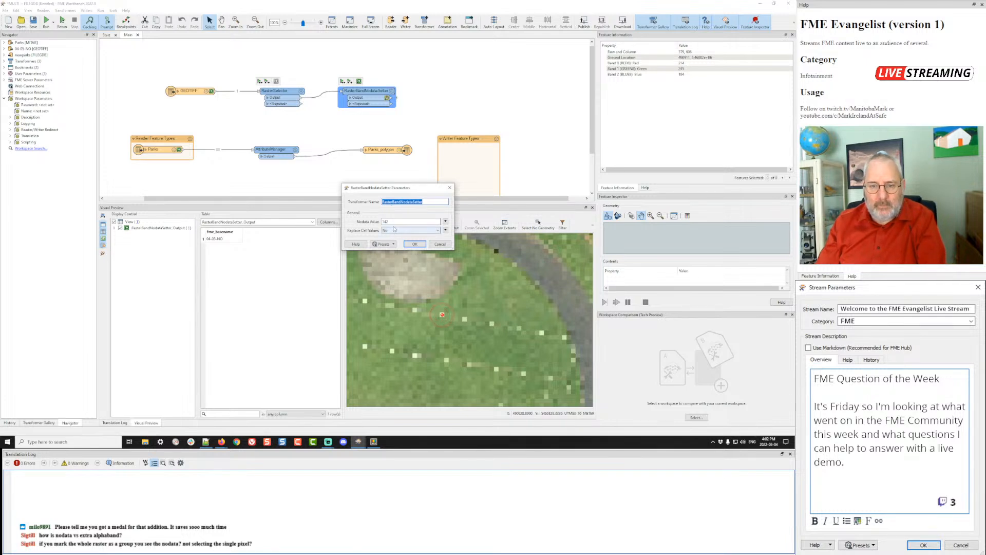
click(414, 245)
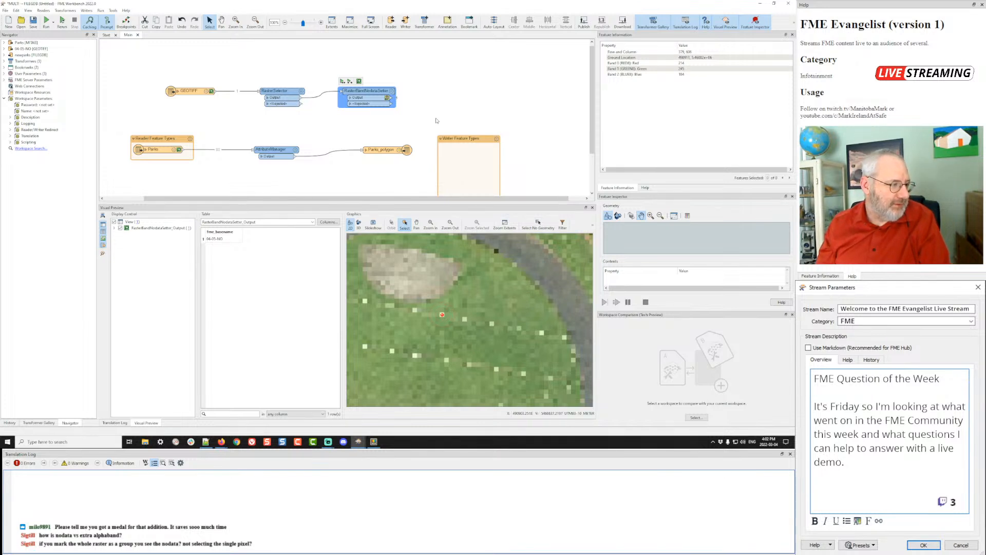
- Check the output raster's band Nodata Values of 142 in Feature Information
click(485, 332)
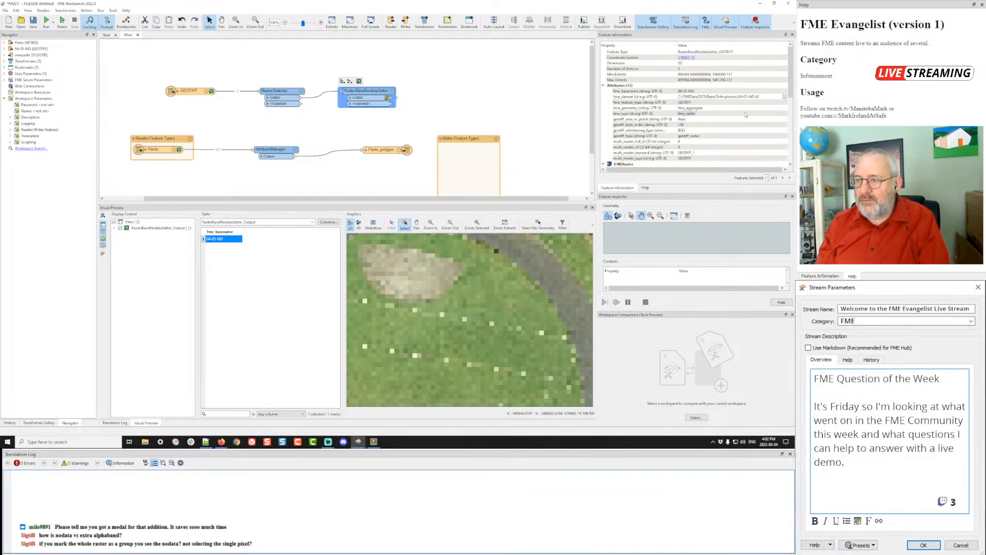
scroll(745, 114, down, 4)
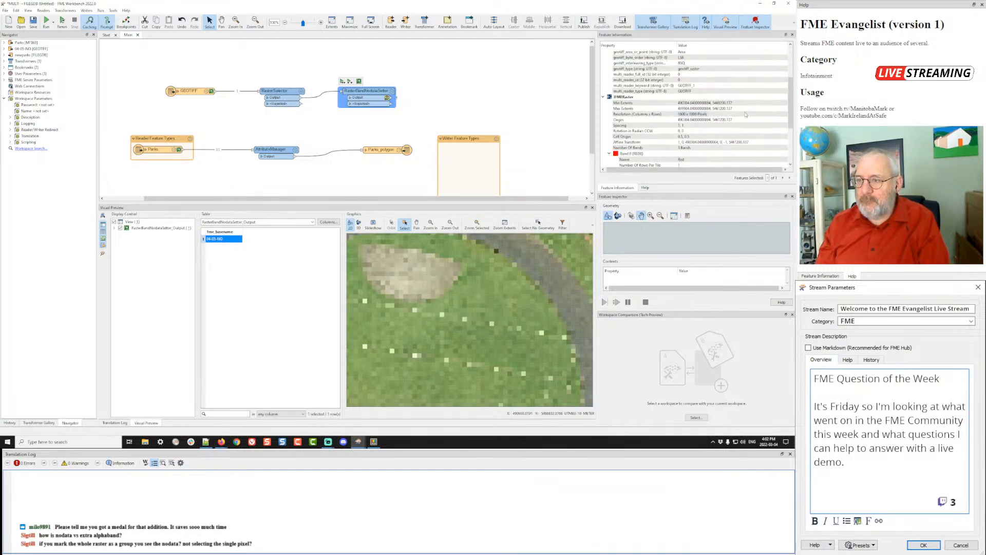
scroll(746, 114, down, 4)
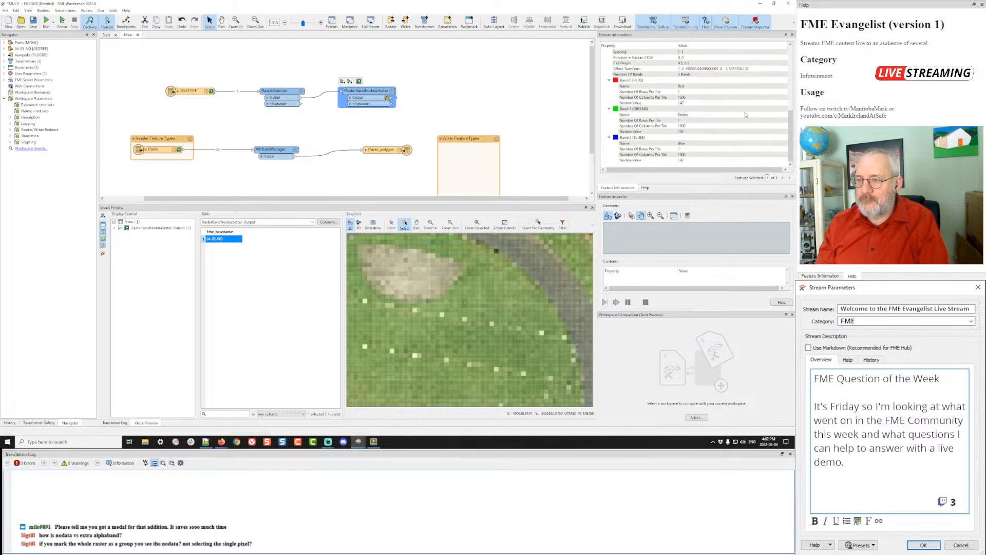
click(639, 103)
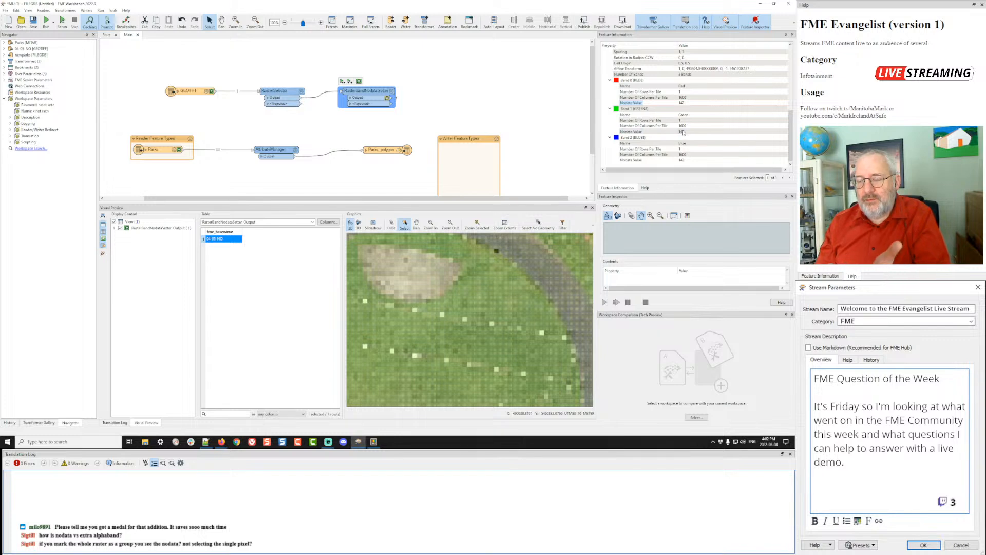
scroll(439, 328, down, 3)
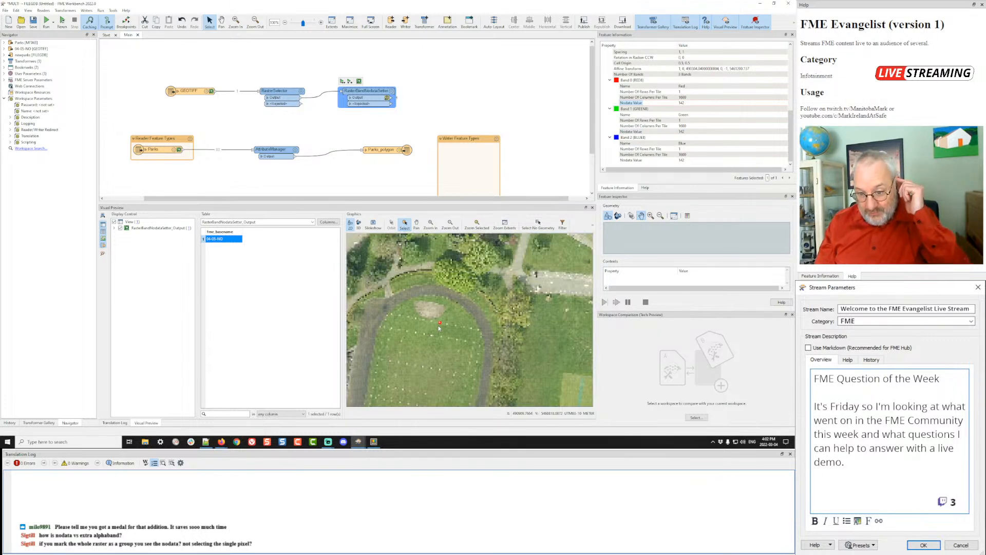
scroll(441, 329, up, 2)
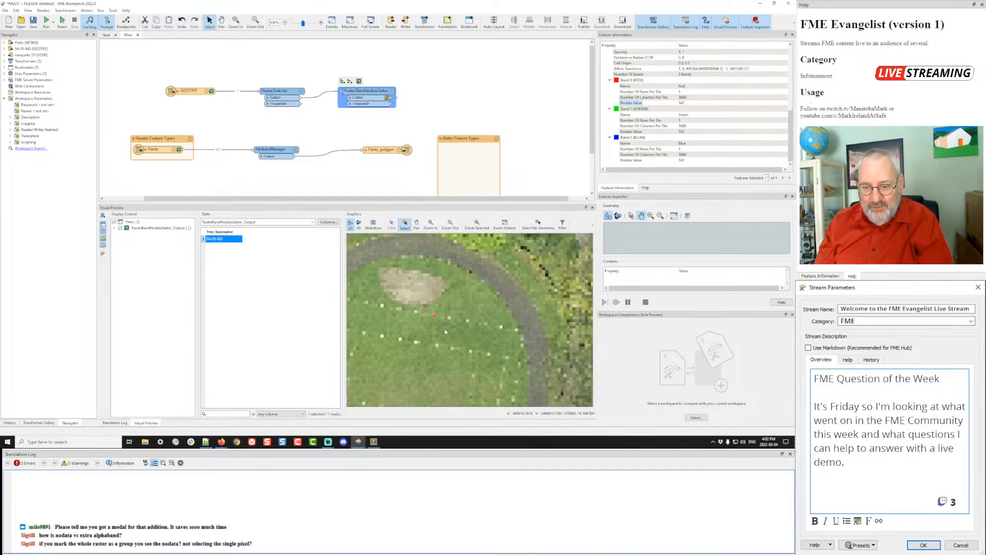
scroll(445, 332, up, 1)
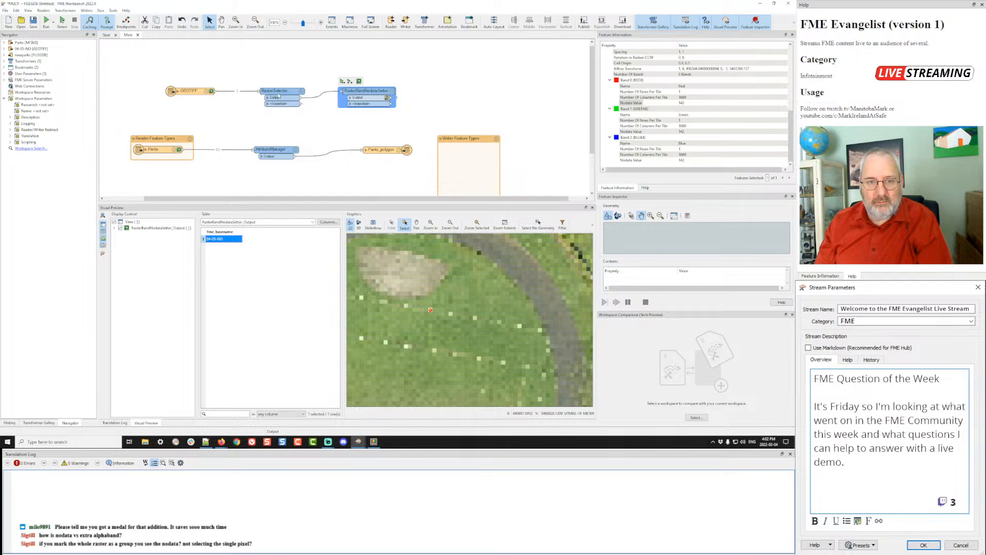
click(275, 81)
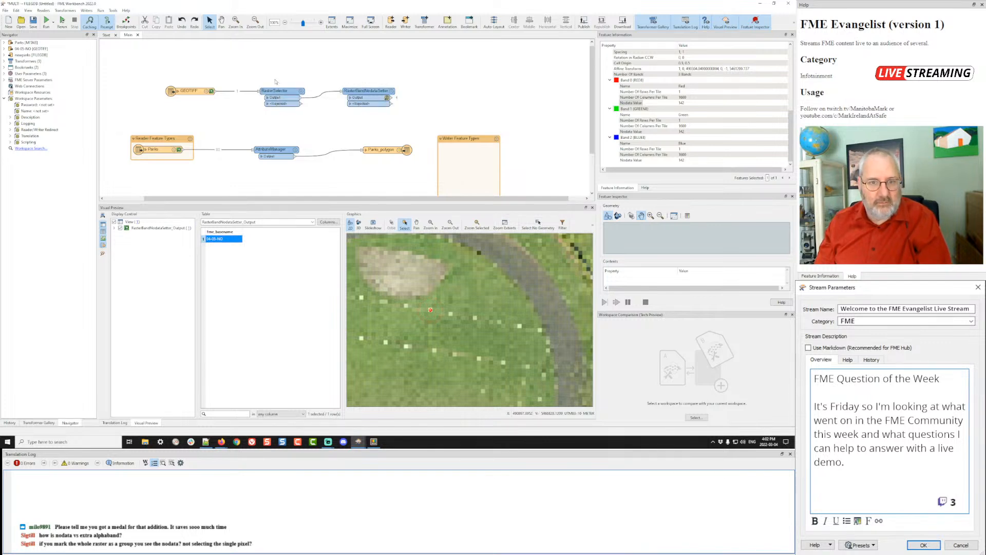
- Delete the RasterSelector so GEOTIFF feeds RasterBandNodataSetter directly
key(Delete)
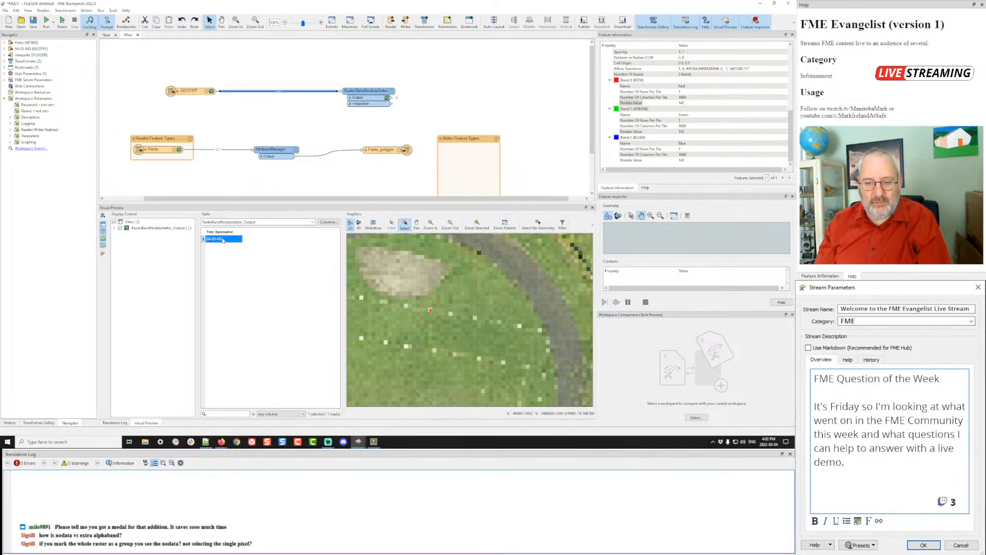
scroll(429, 284, down, 5)
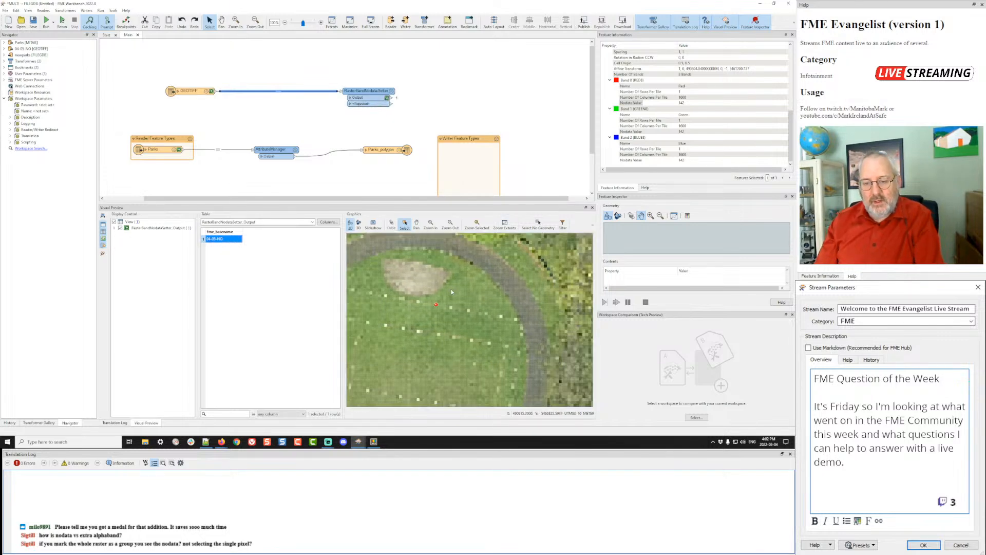
scroll(452, 291, down, 4)
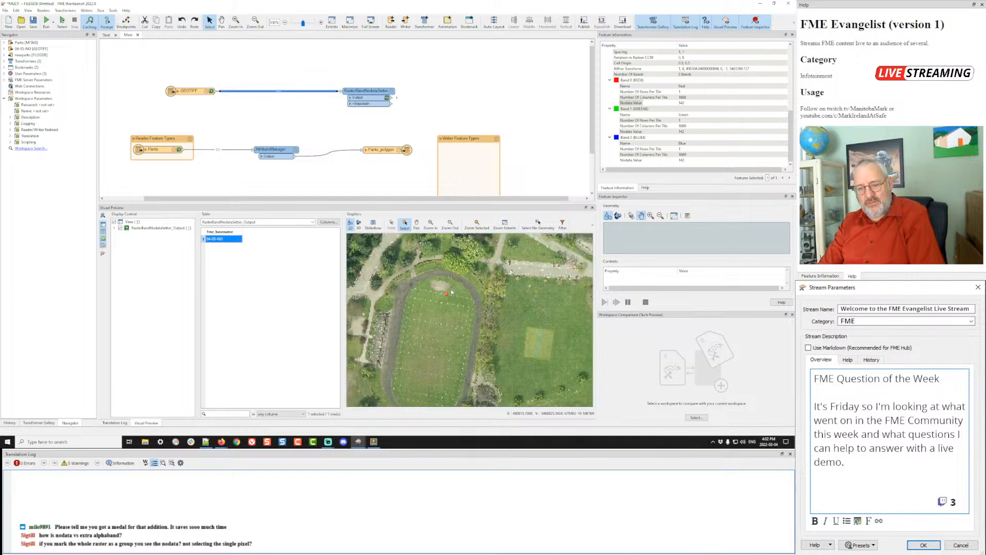
scroll(452, 292, up, 6)
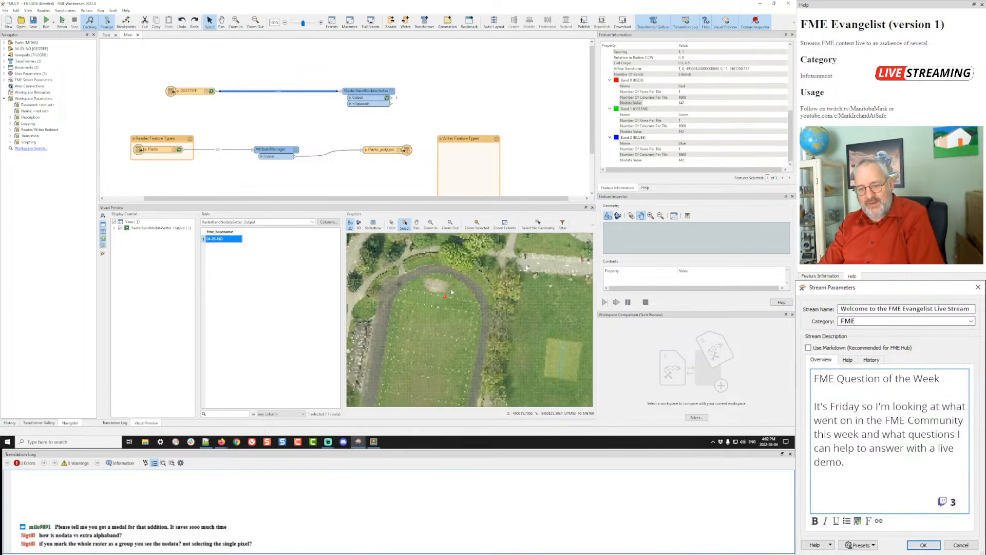
scroll(452, 291, up, 1)
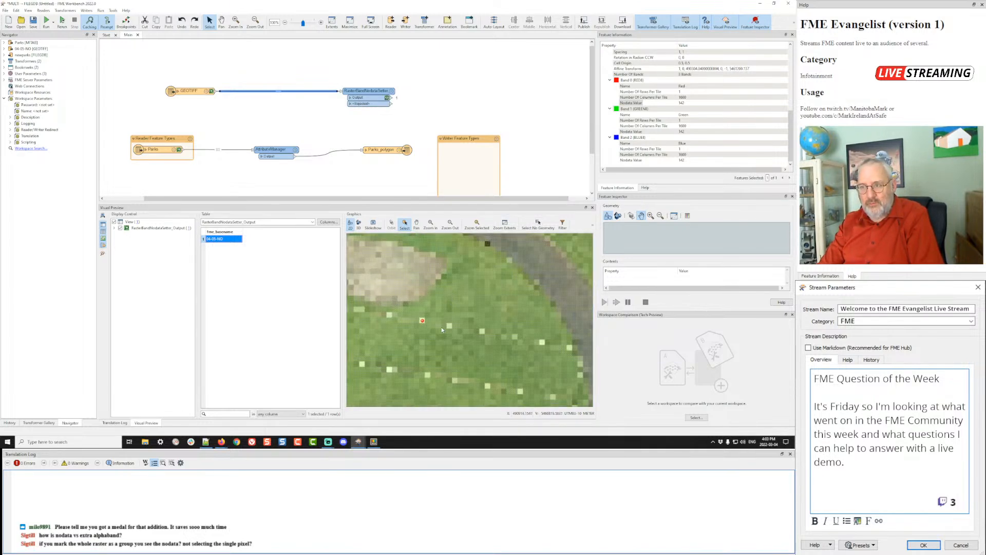
- Pan to another lawn area and read several pixels' band values
drag(441, 326, 476, 290)
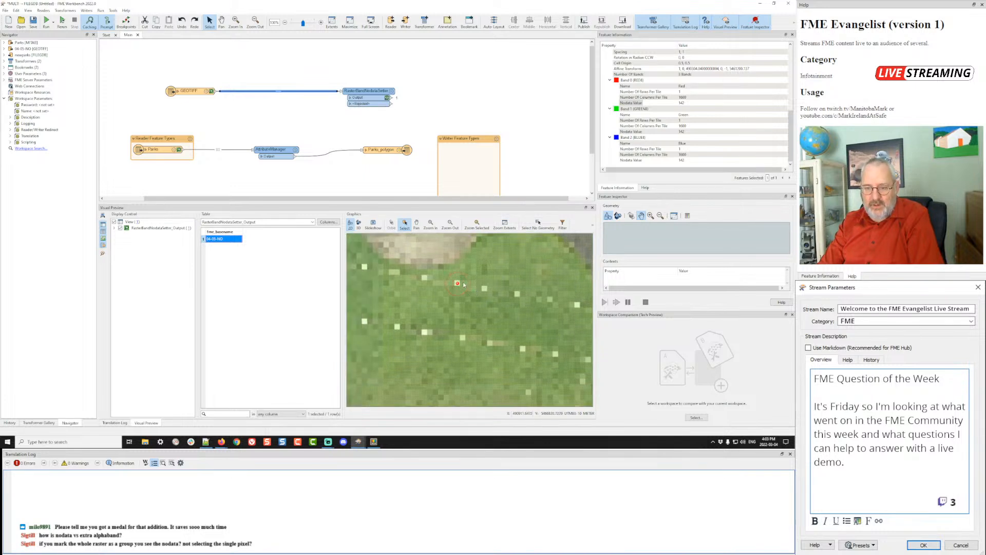
click(463, 283)
click(458, 283)
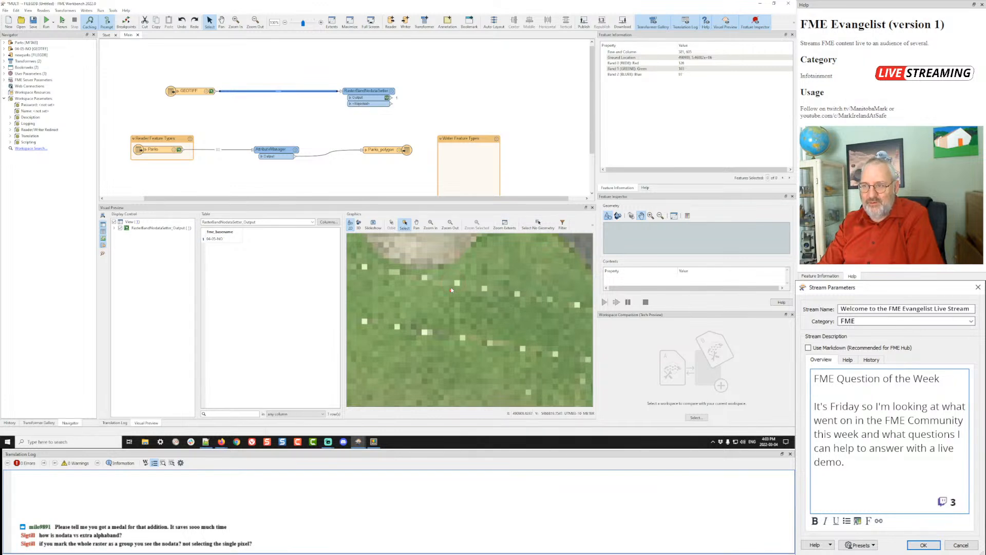
click(452, 289)
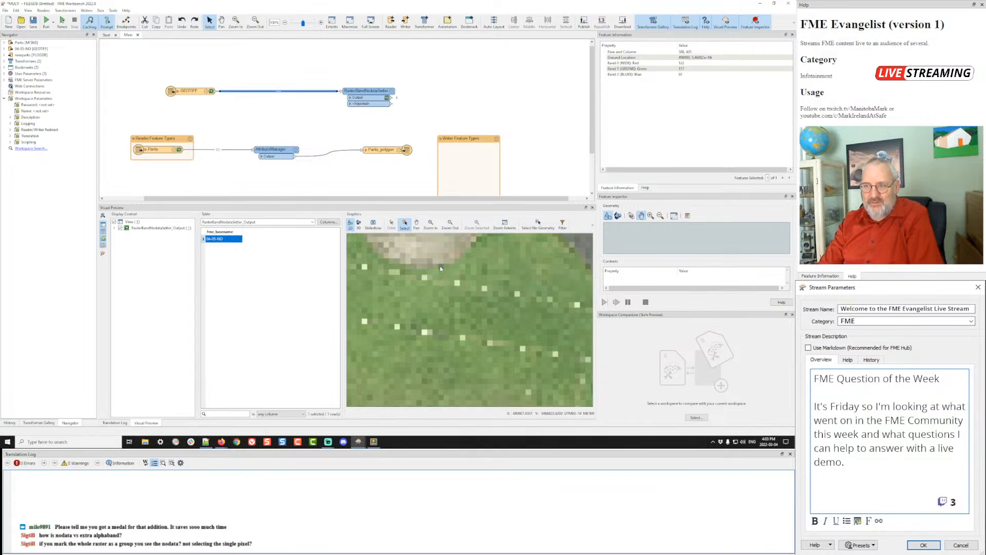
click(440, 267)
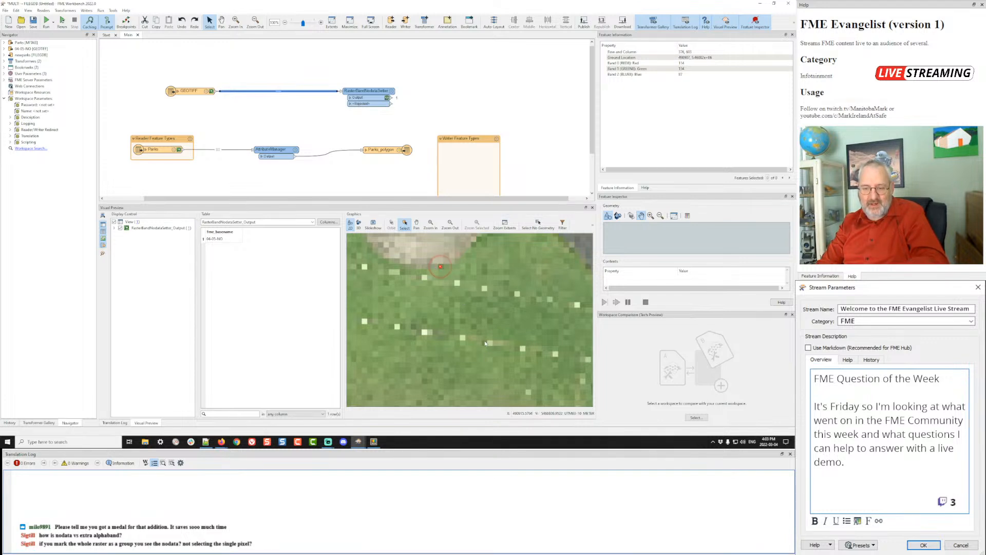
click(435, 332)
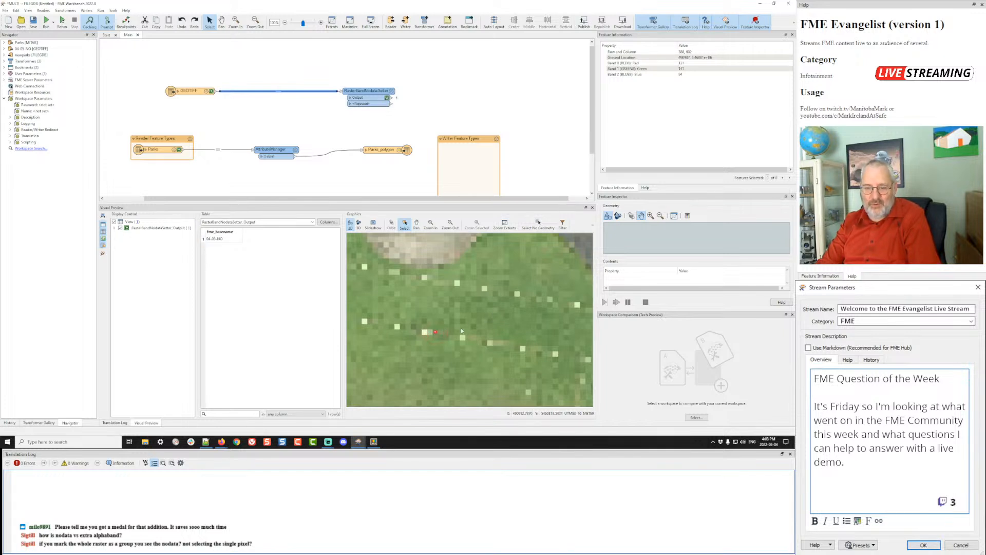
scroll(488, 295, down, 5)
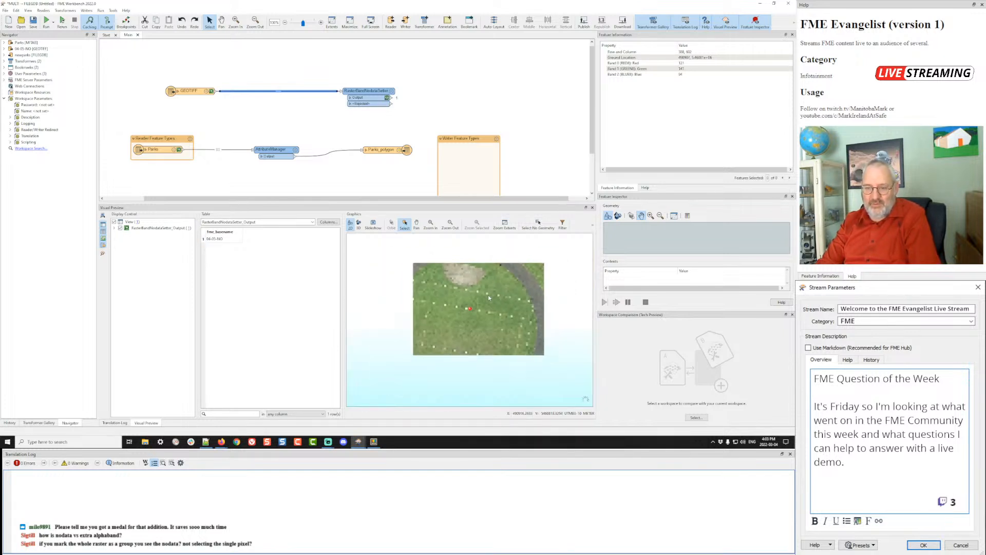
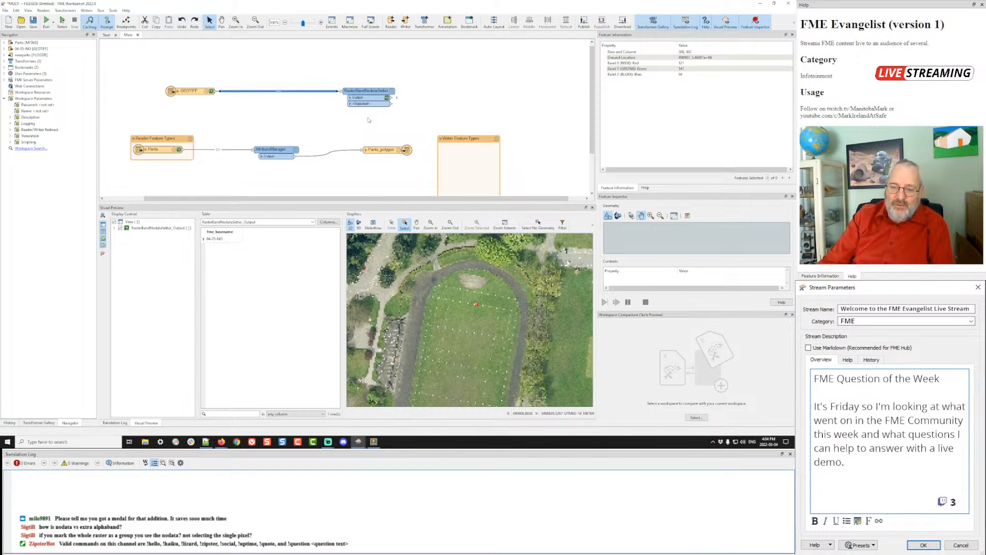
- Change the RasterBandNodataSetter's Nodata Value from 142 to 0 and rerun the workspace
scroll(491, 286, down, 3)
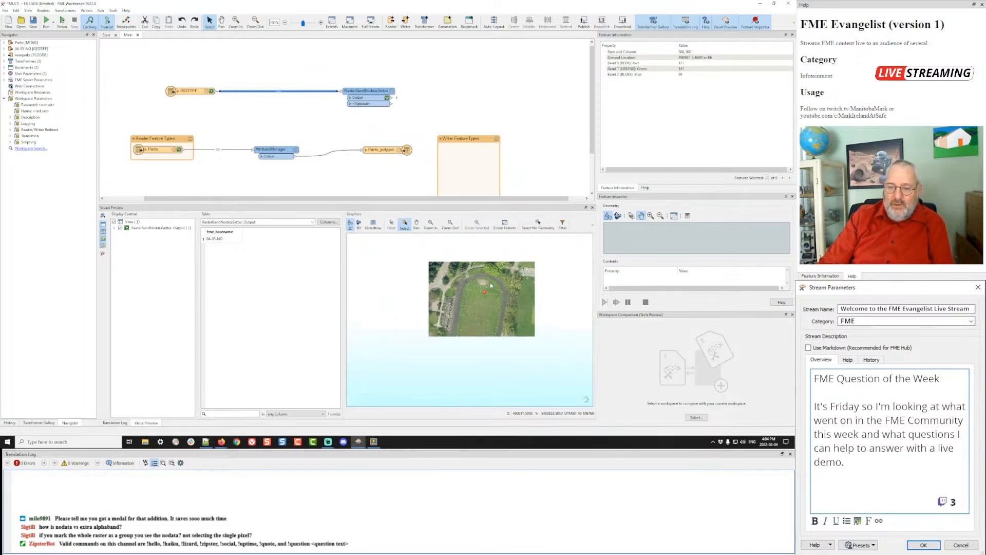
click(392, 92)
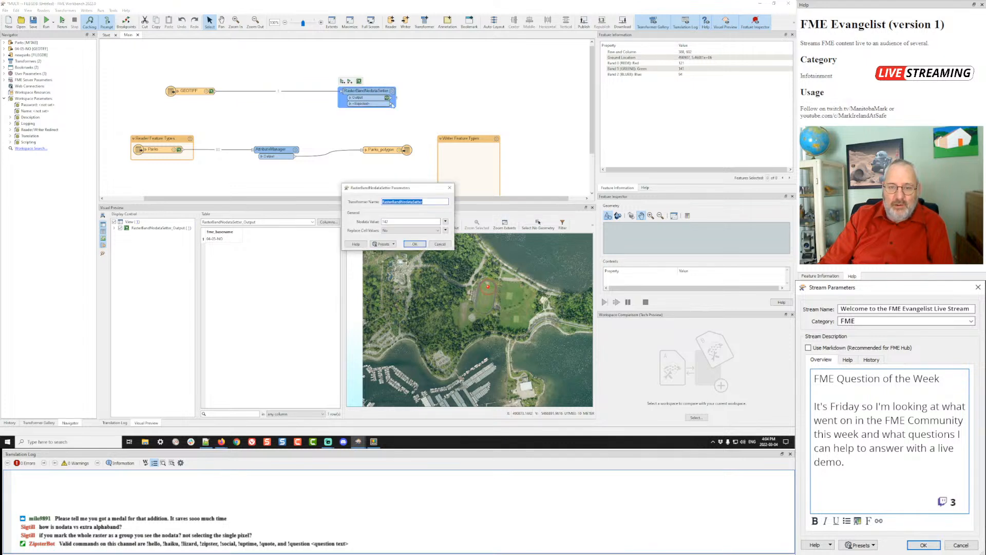
double_click(398, 222)
text(0)
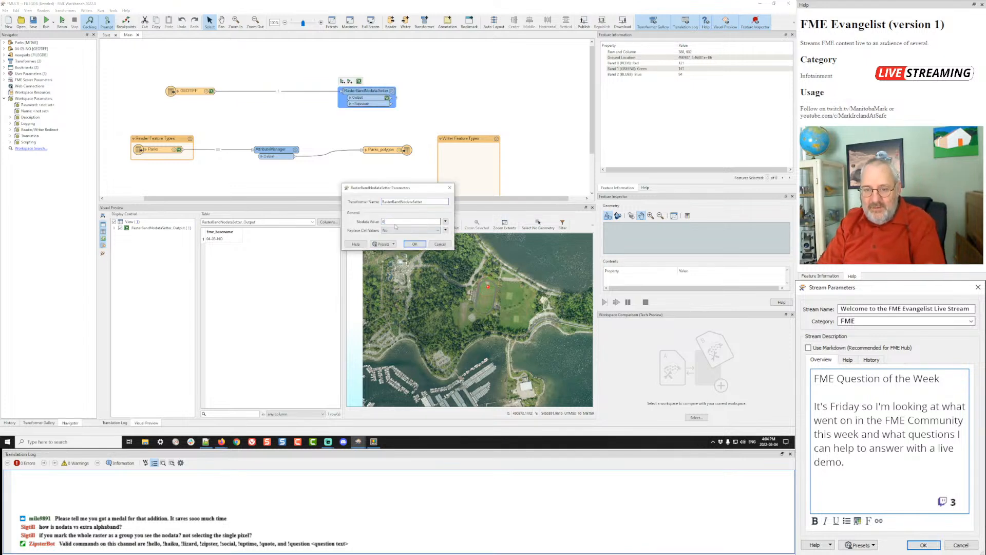
click(414, 244)
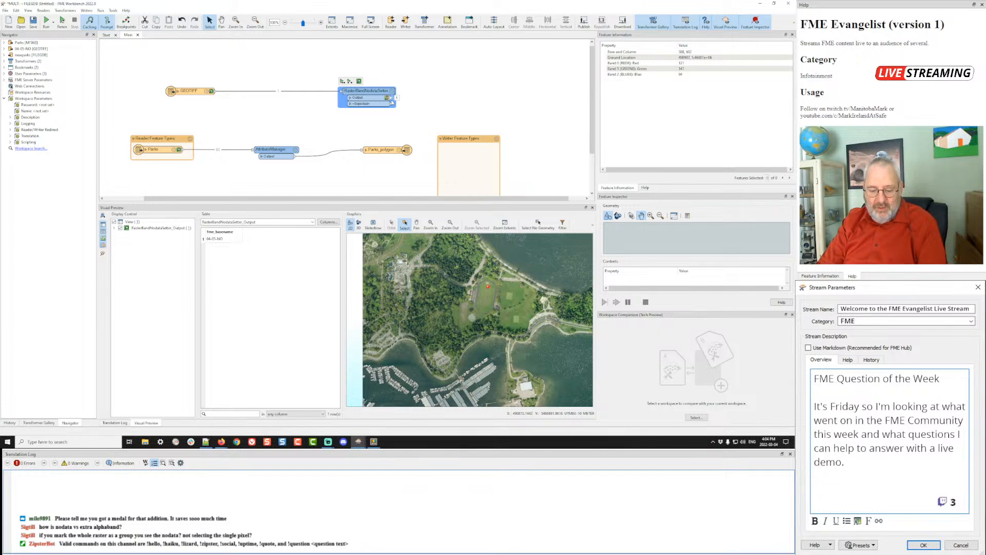
click(342, 81)
click(439, 245)
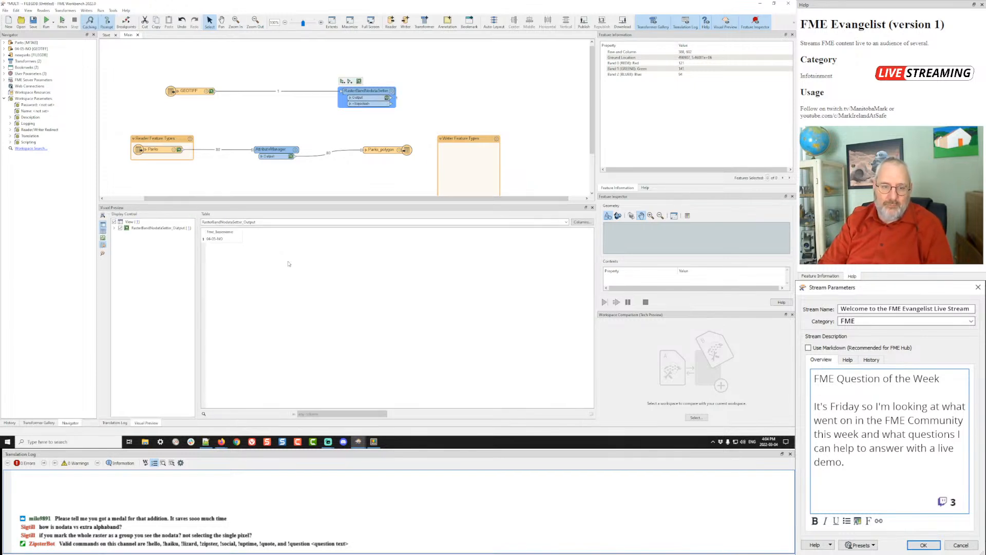
- Show the rerun raster in Visual Preview, read one grass pixel's band values, then recentre the whole image
click(226, 241)
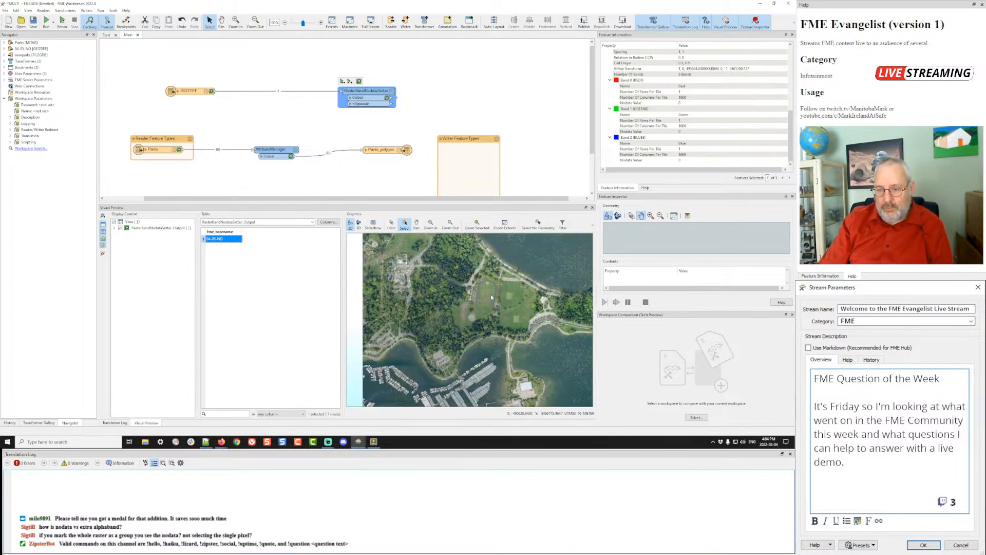
scroll(492, 297, up, 5)
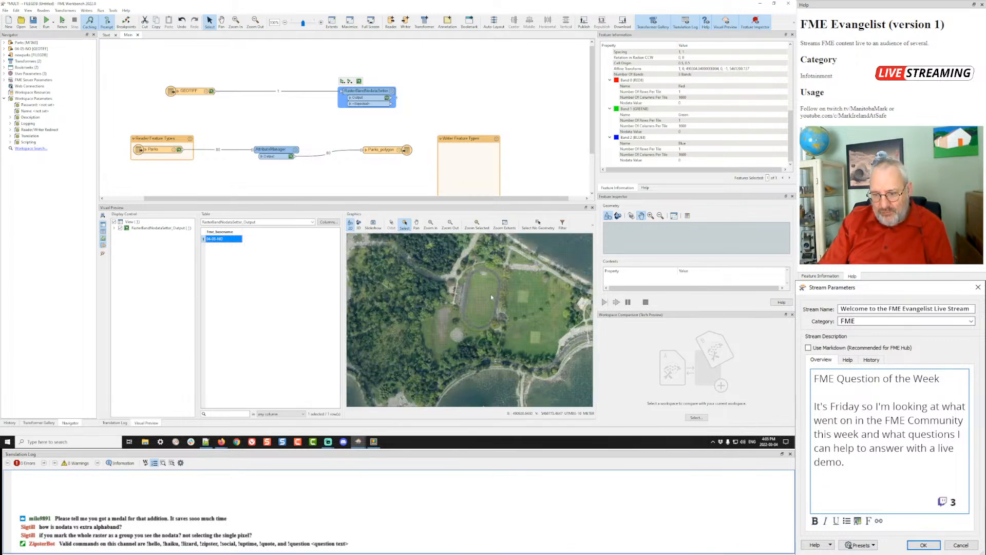
scroll(492, 295, up, 4)
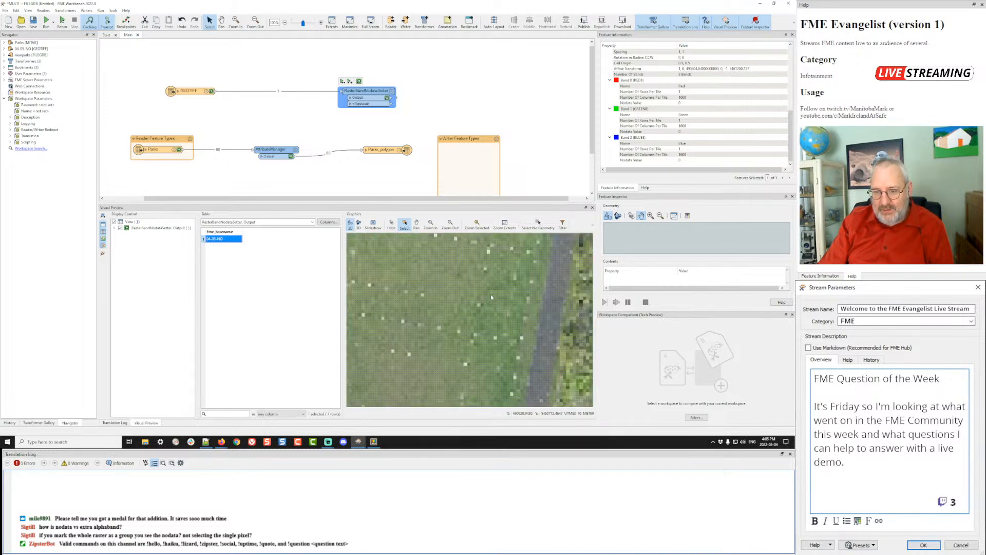
click(489, 253)
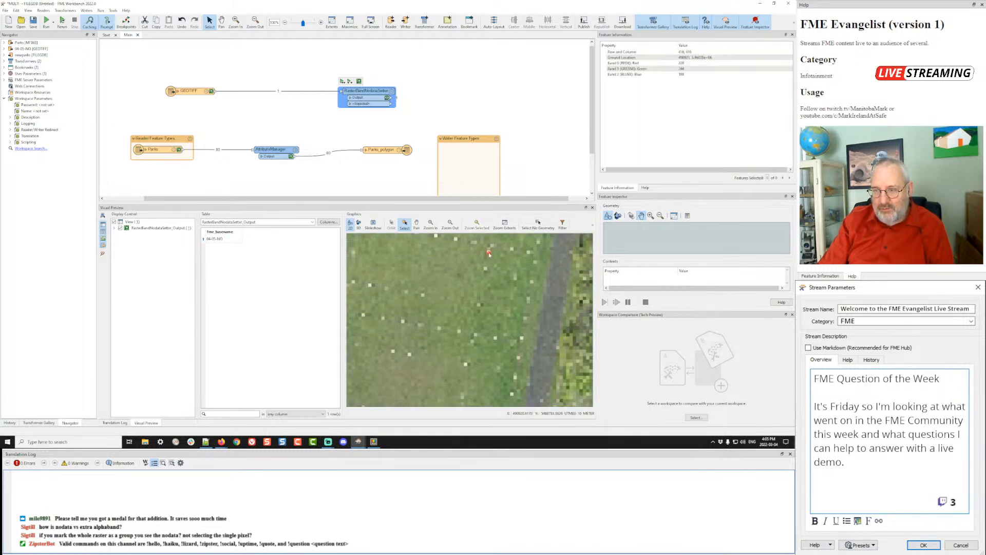
scroll(525, 279, down, 9)
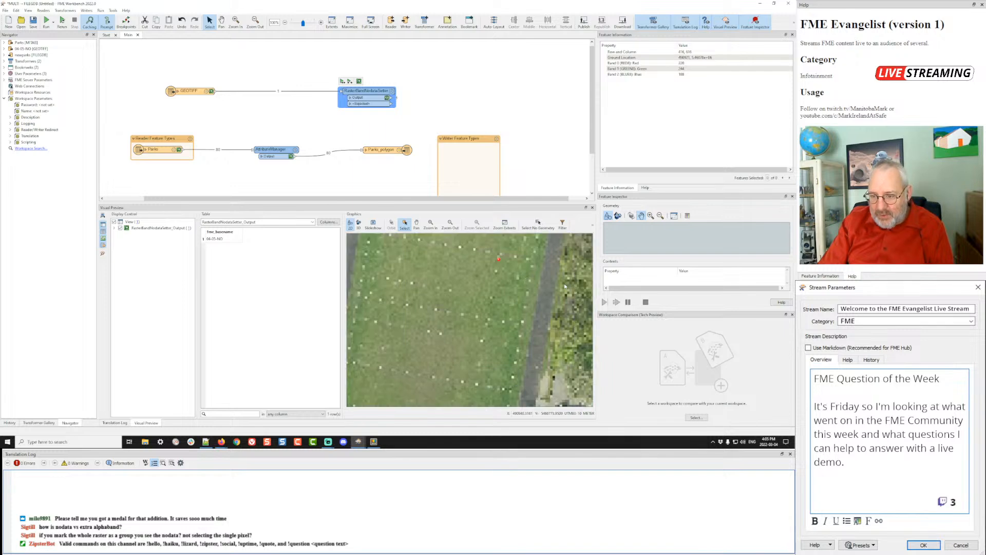
scroll(563, 284, down, 5)
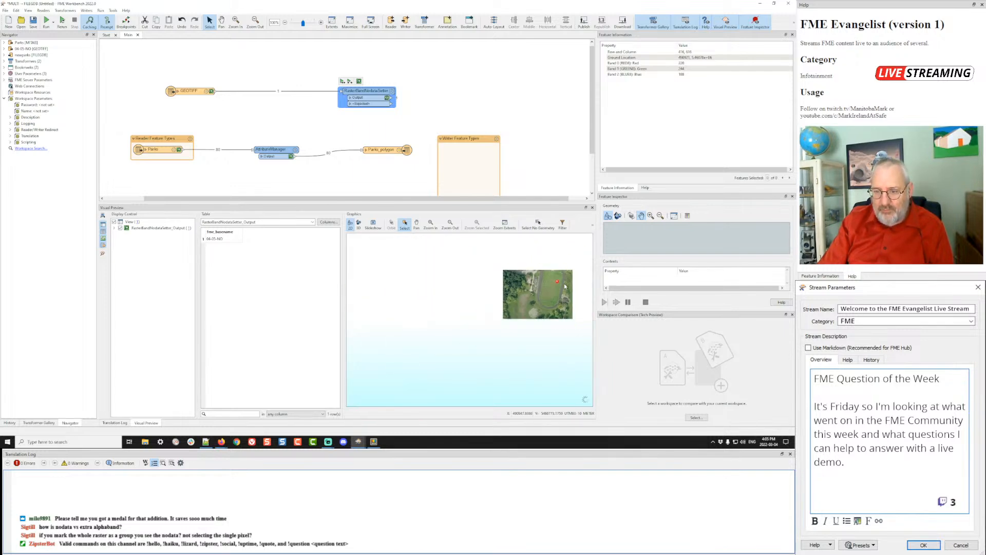
scroll(562, 283, down, 5)
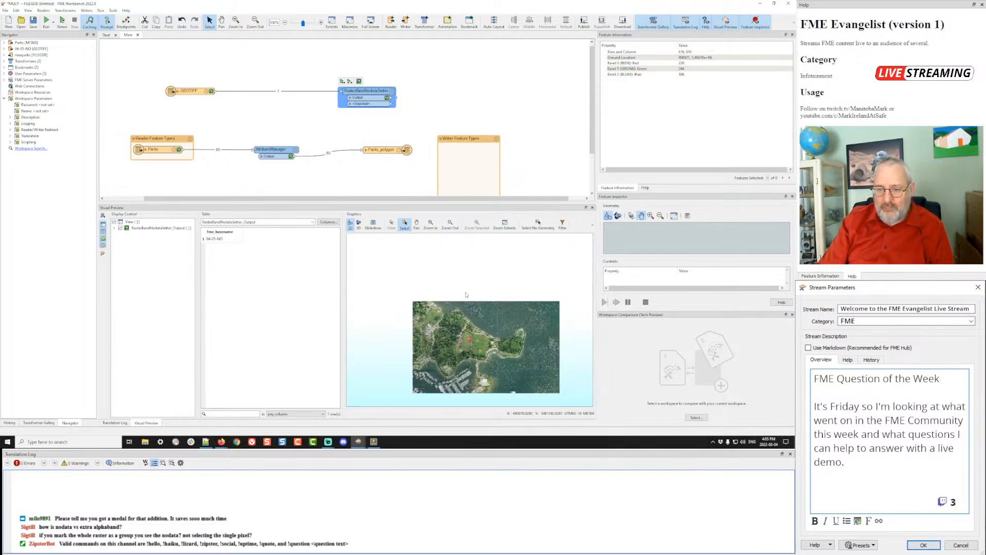
drag(490, 327, 478, 303)
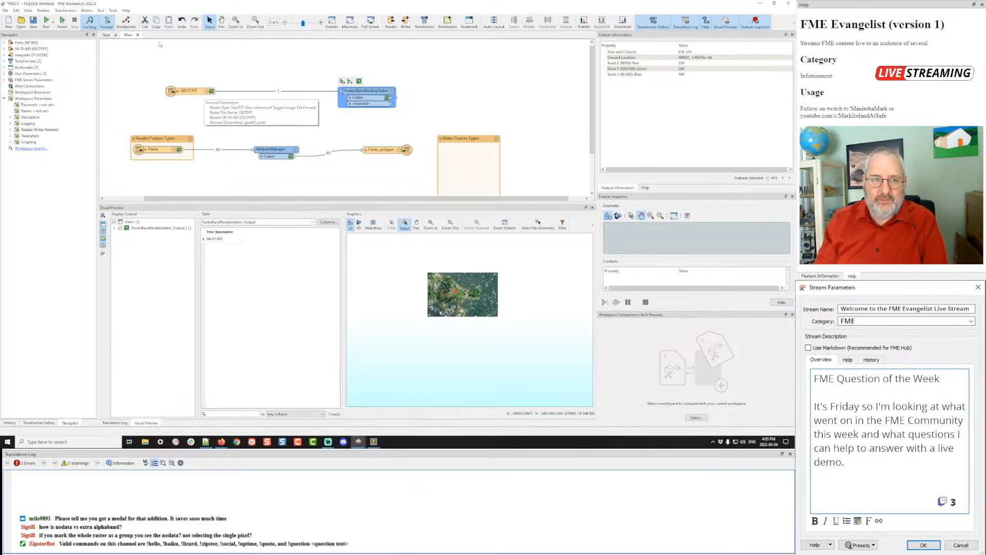
- Close the raster workspace without saving and switch to the FME Community page in Firefox
click(138, 35)
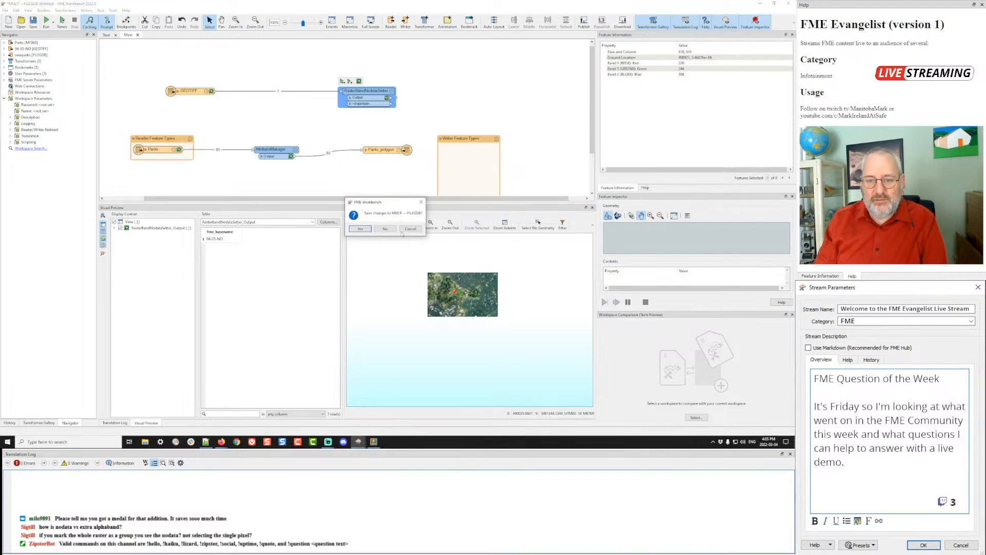
click(386, 228)
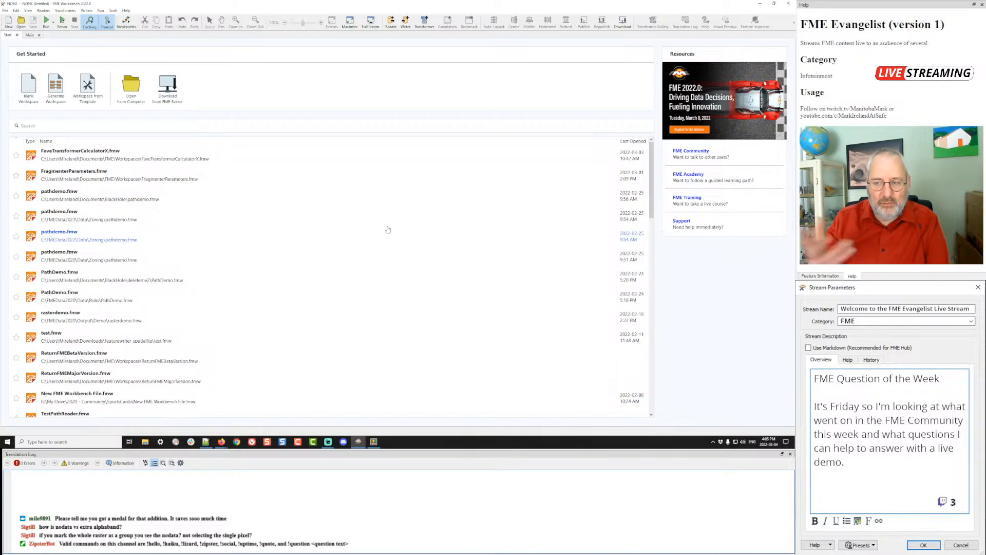
key(alt+Tab)
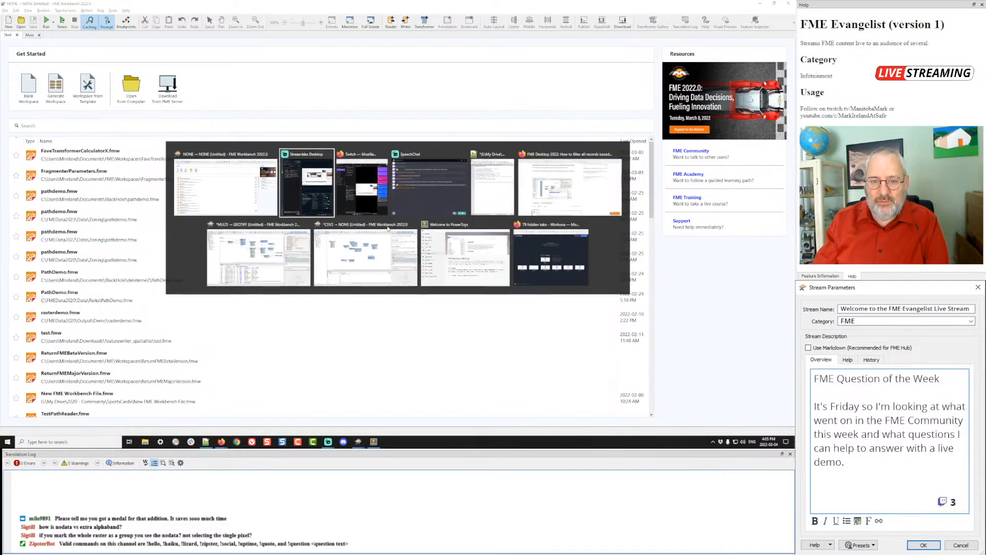
key(alt+Tab)
key(alt+Tab)
key(alt+Tab)
key(alt+Tab)
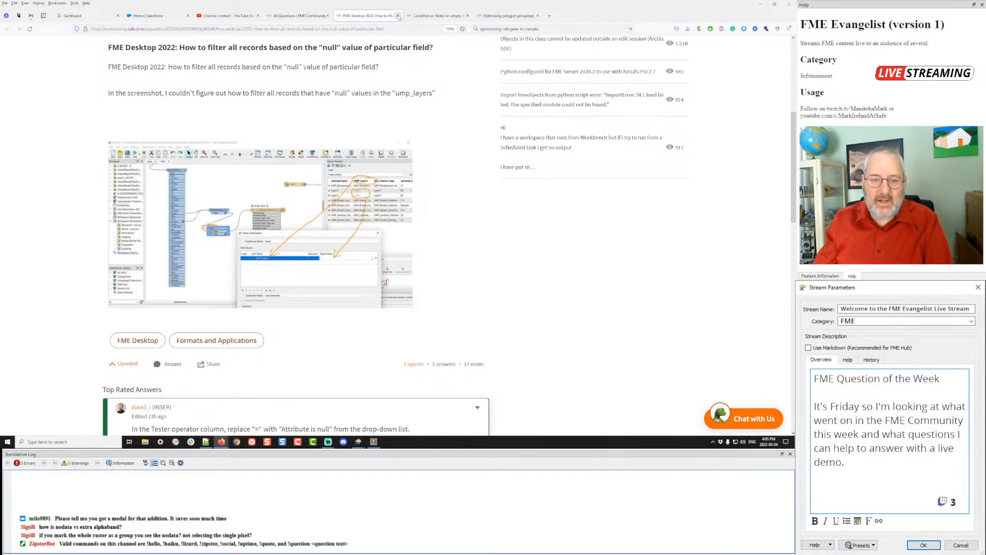
- Open the 'Condition or Tester on empty' forum question and scroll through it
click(434, 16)
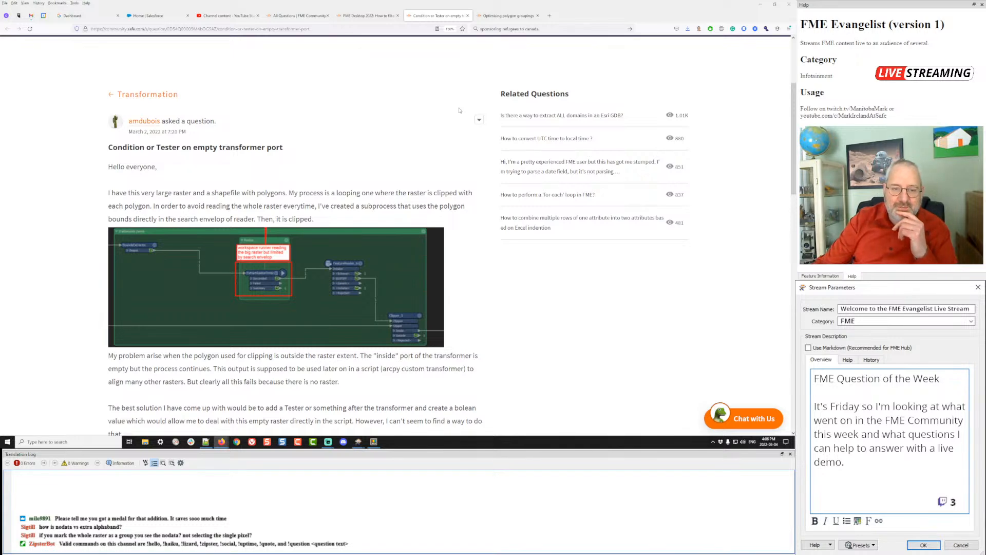
scroll(361, 151, down, 5)
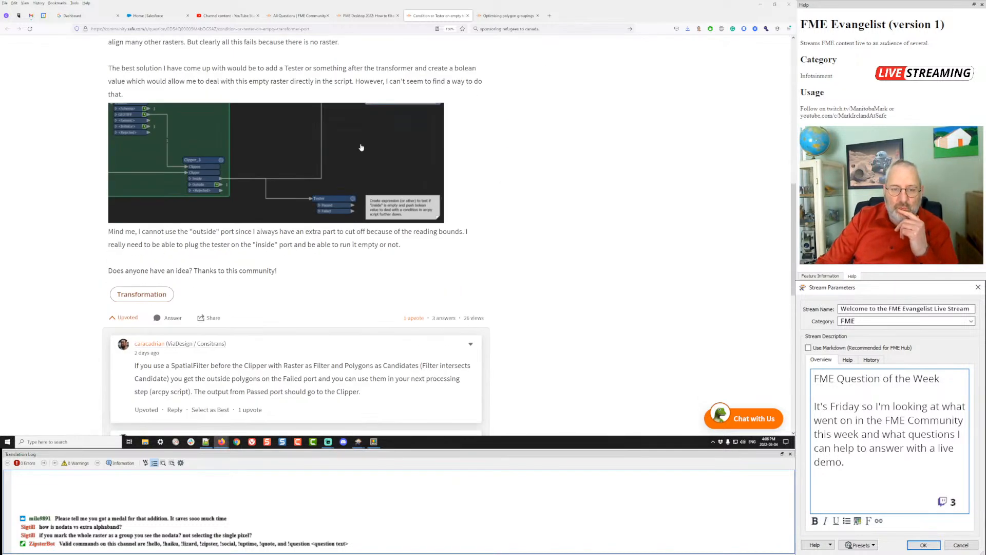
scroll(361, 147, up, 2)
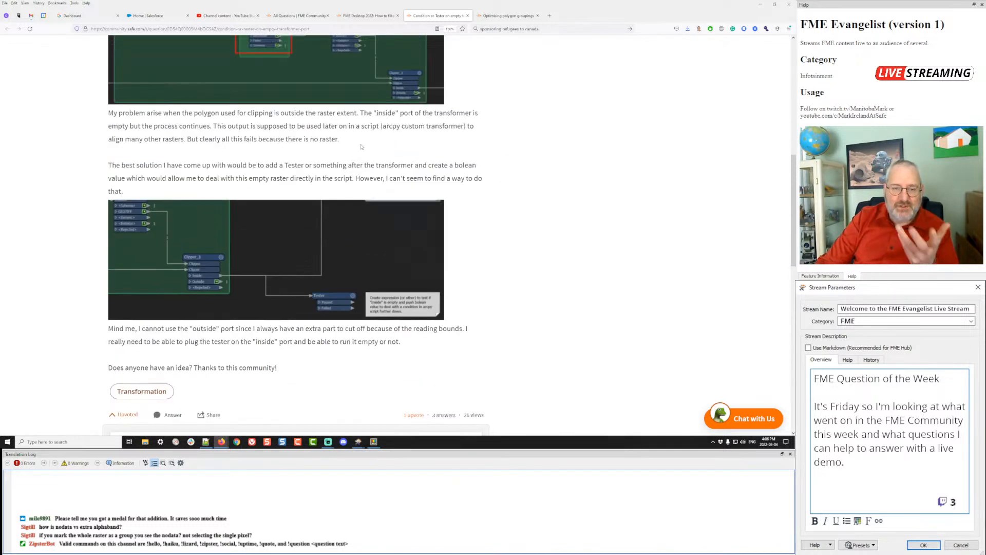
scroll(362, 147, up, 2)
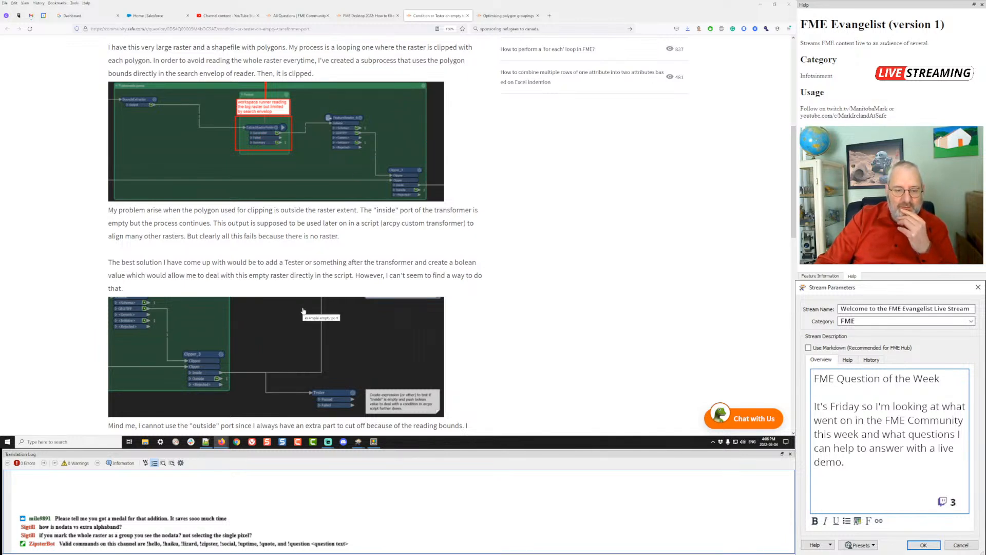
mouse_move(358, 445)
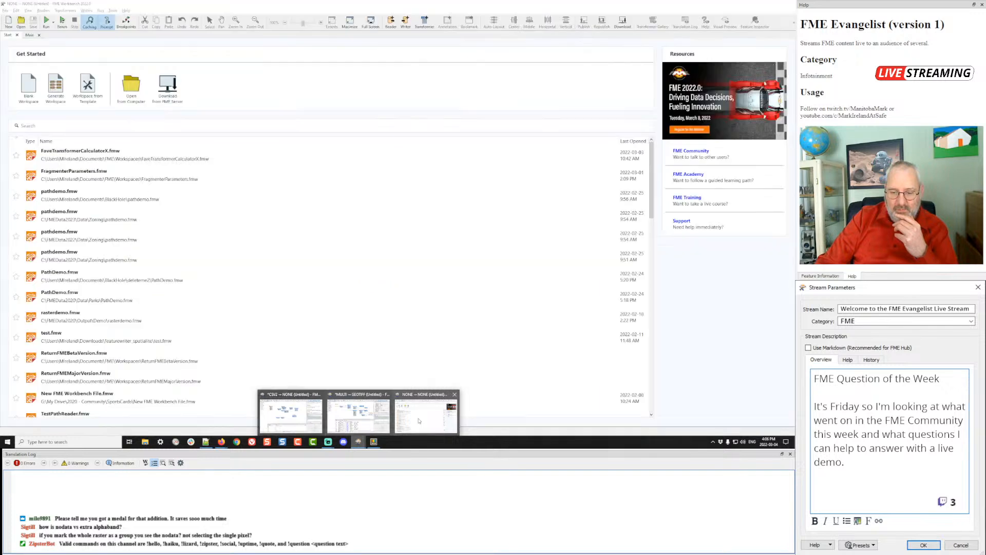
- Add a GeoTIFF reader for GEOTIFF.tif from the Mosaic folder
click(418, 421)
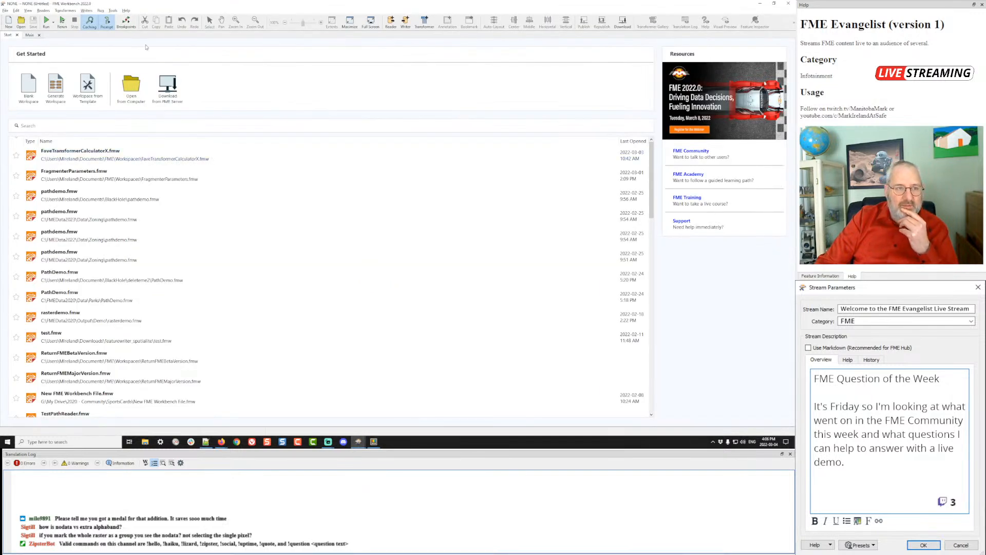
click(44, 11)
click(54, 18)
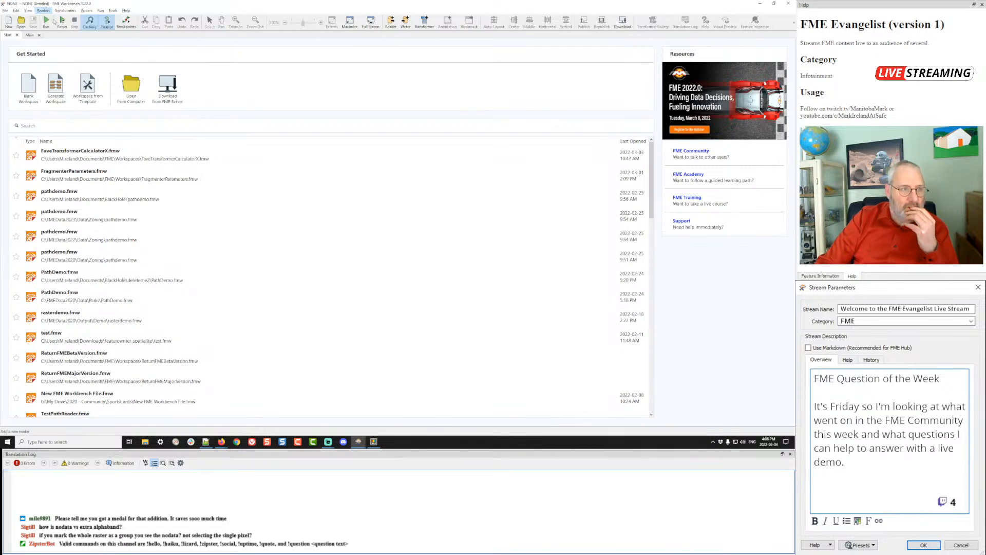
click(454, 208)
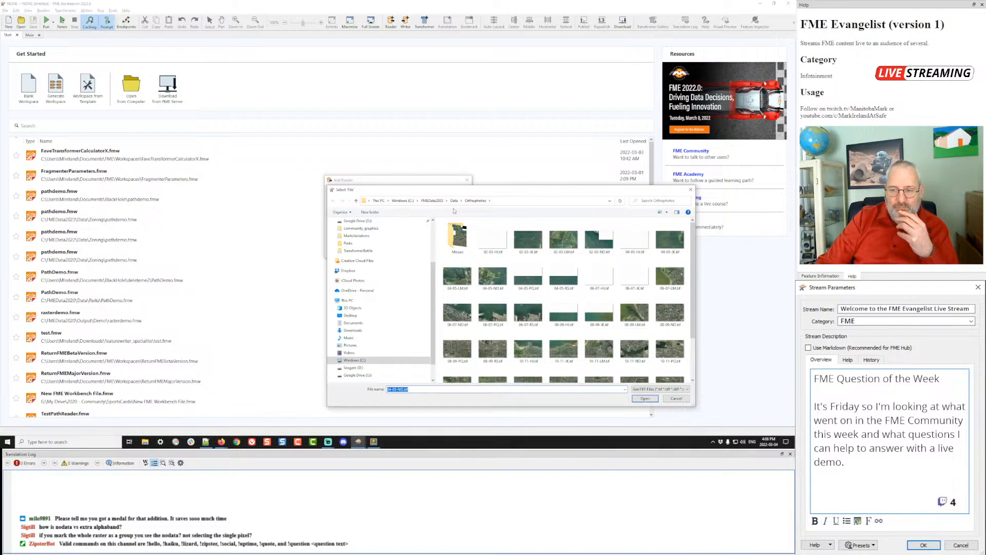
double_click(456, 240)
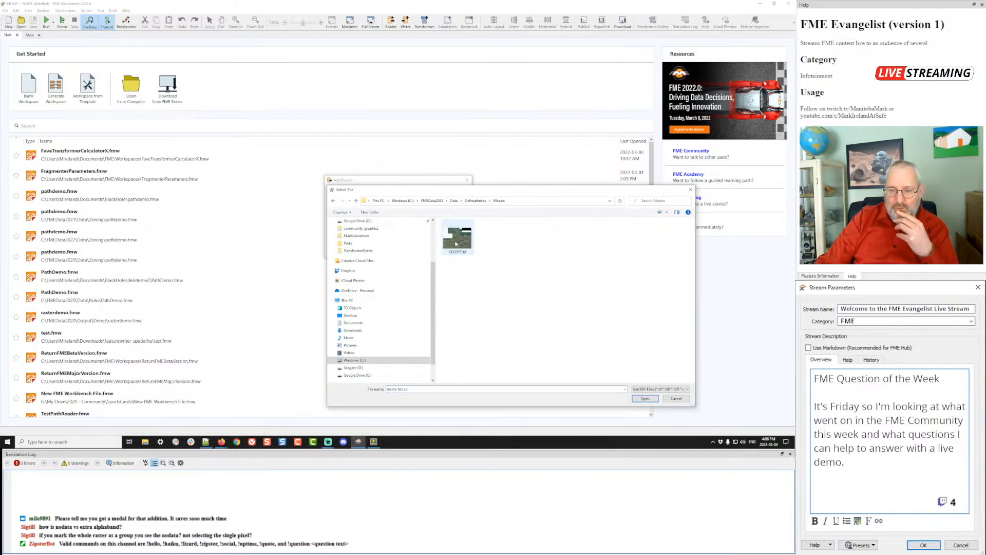
double_click(456, 242)
click(431, 251)
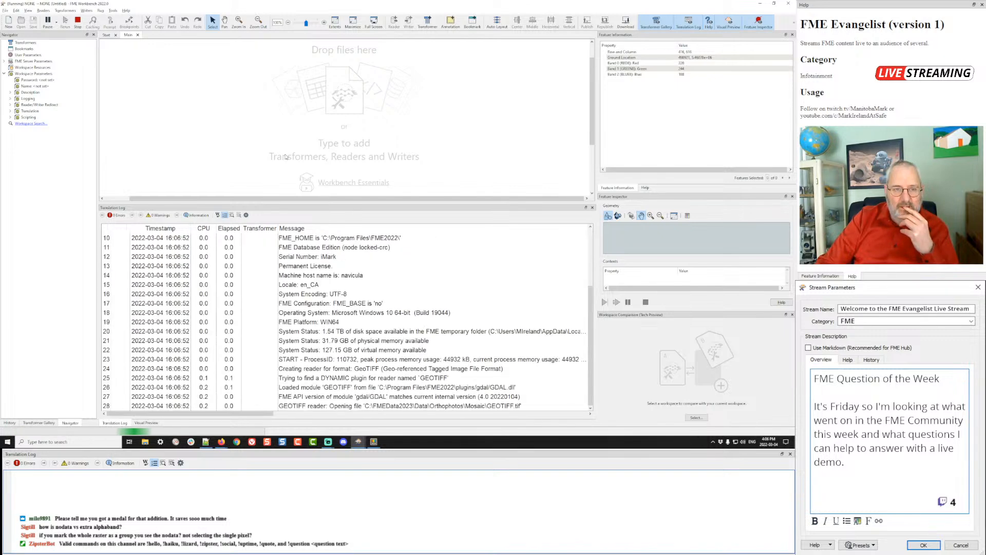
- Add a MapInfo TAB (MITAB) reader for Data\Parks\Parks.tab
click(43, 10)
click(49, 18)
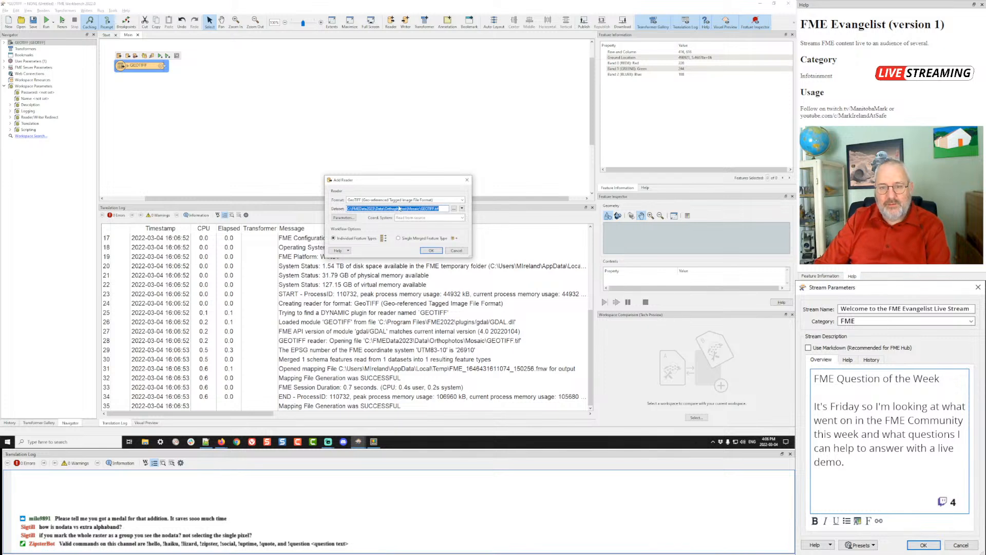
text(mark)
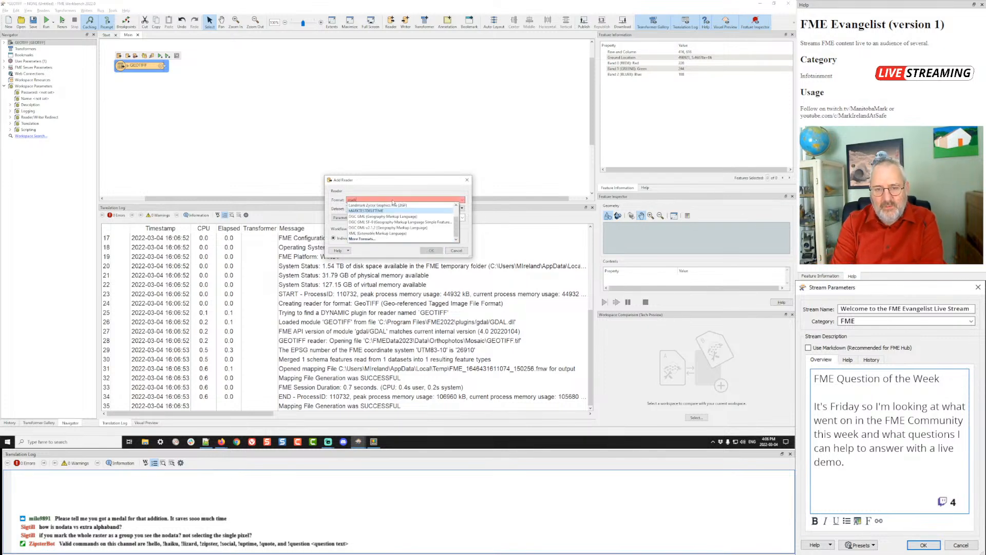
key(BackSpace)
key(BackSpace)
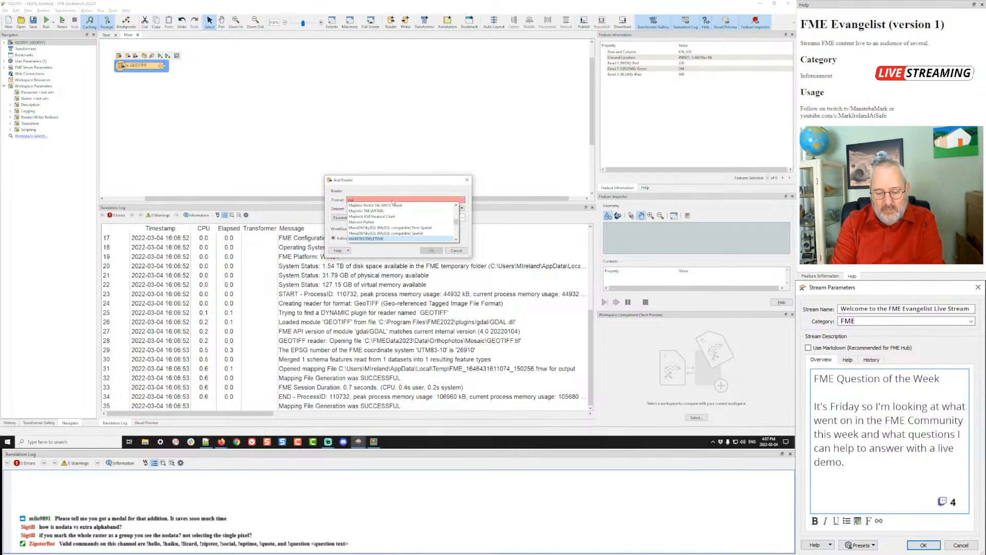
text(pInfo TAB (MITAB))
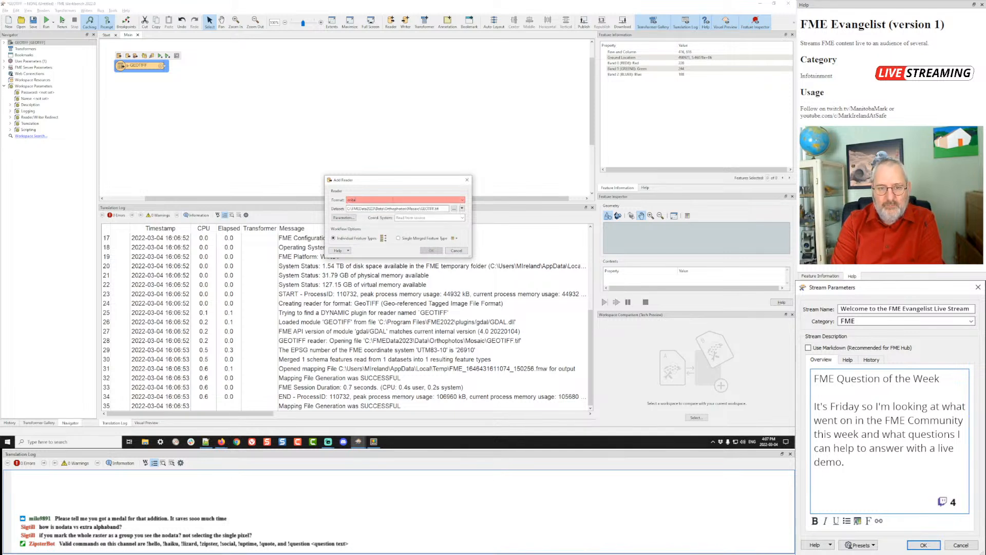
key(Tab)
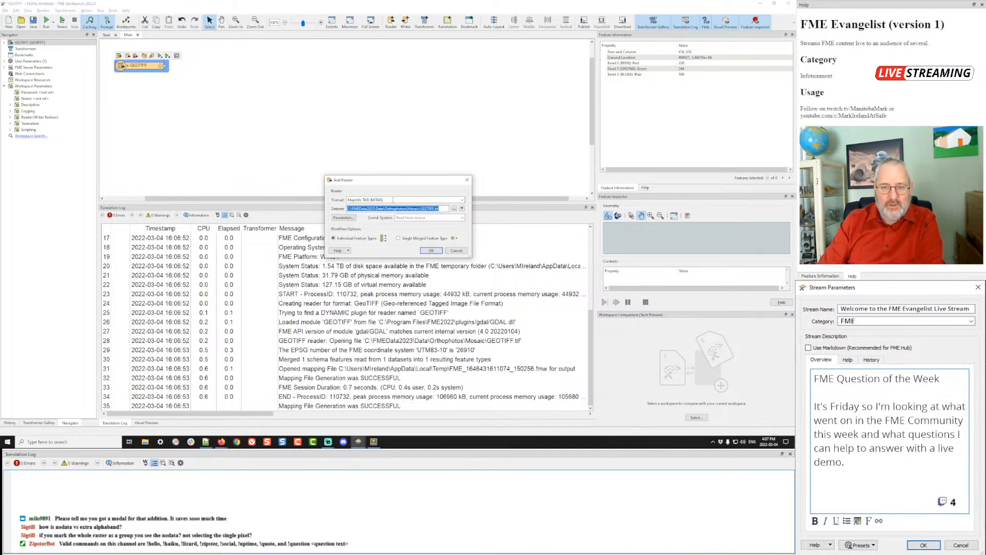
click(454, 209)
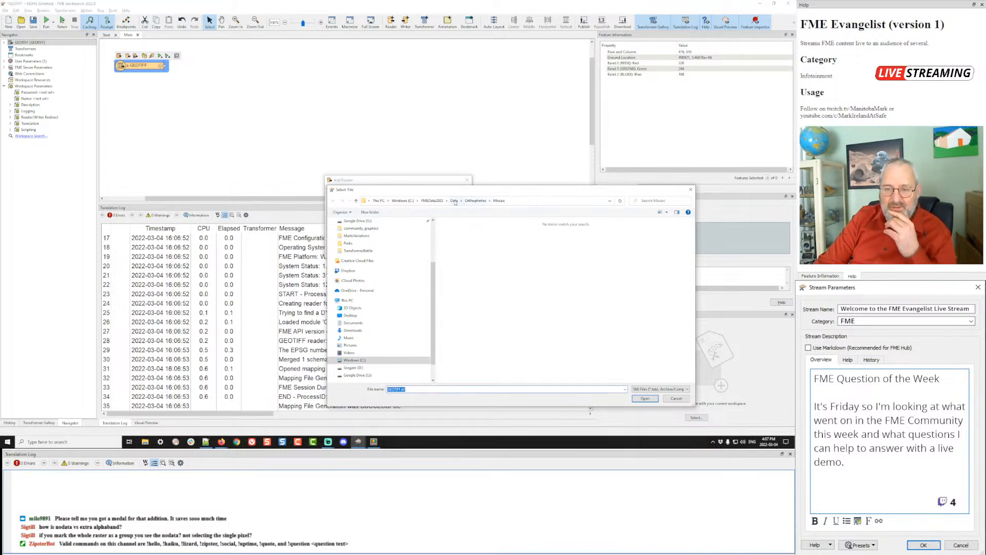
click(454, 201)
double_click(455, 315)
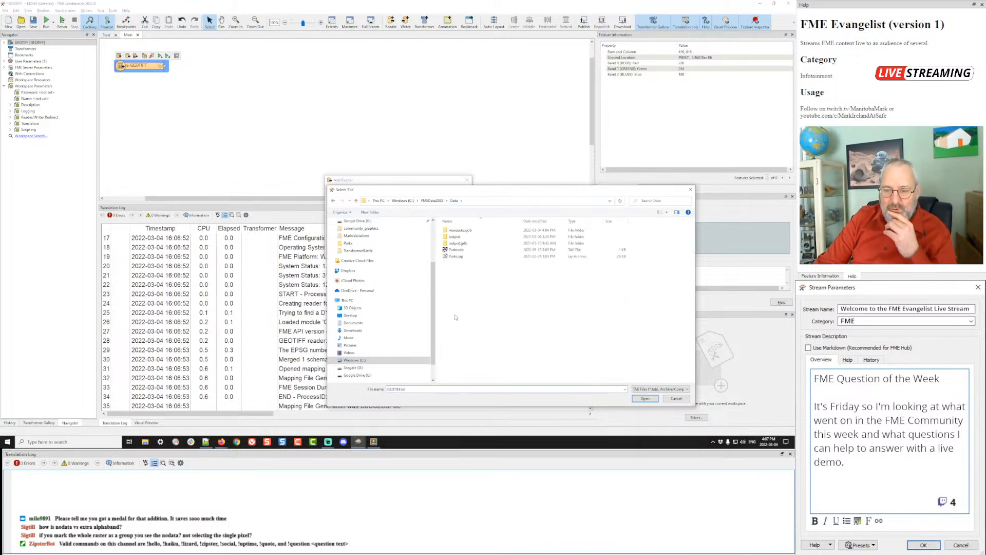
double_click(455, 250)
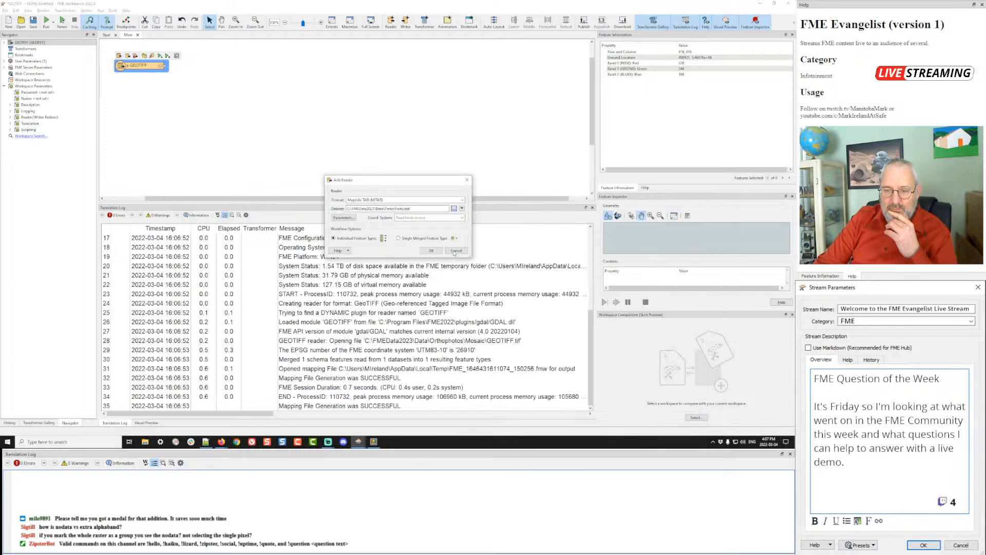
click(432, 250)
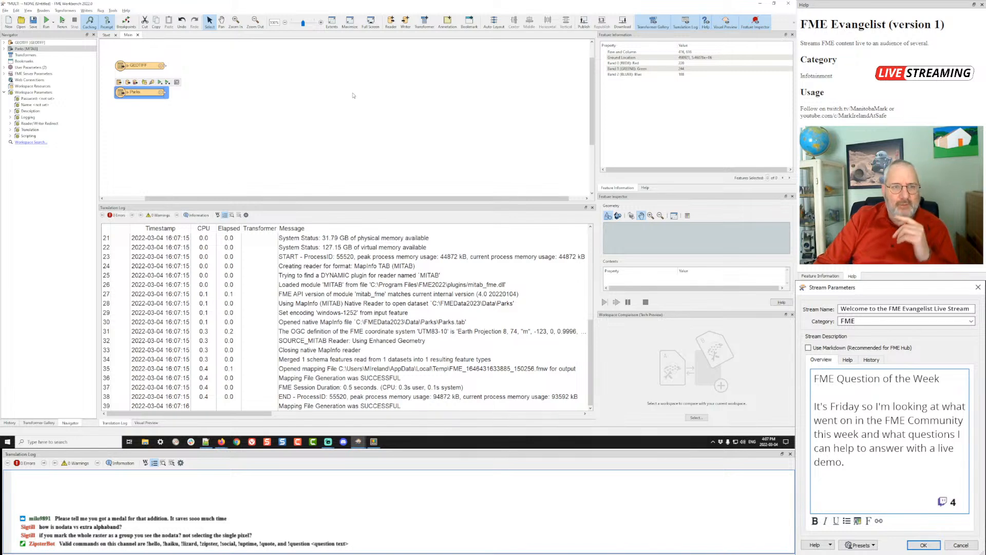
- Add a Clipper with Parks as clipper and GEOTIFF as candidate, then run the workspace
click(184, 83)
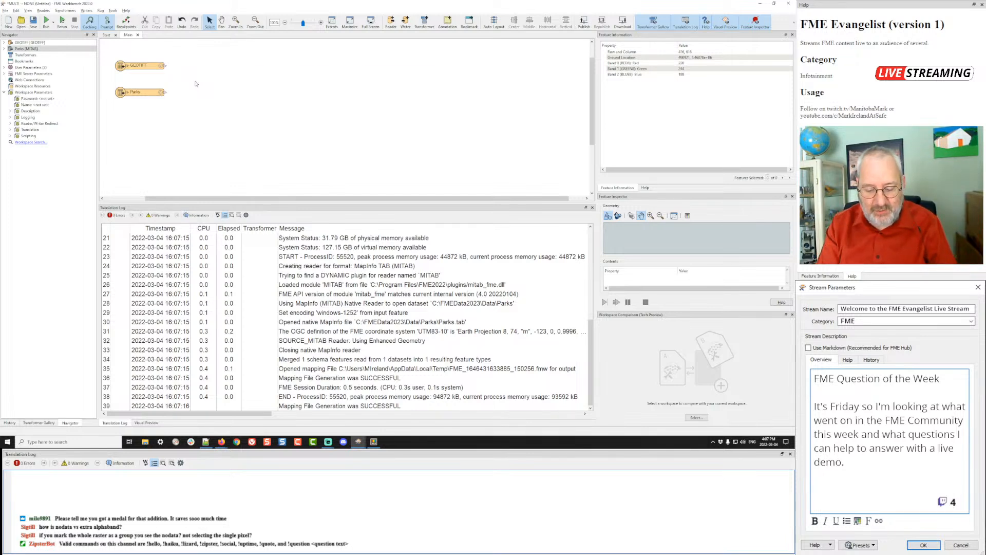
text(clip)
key(Return)
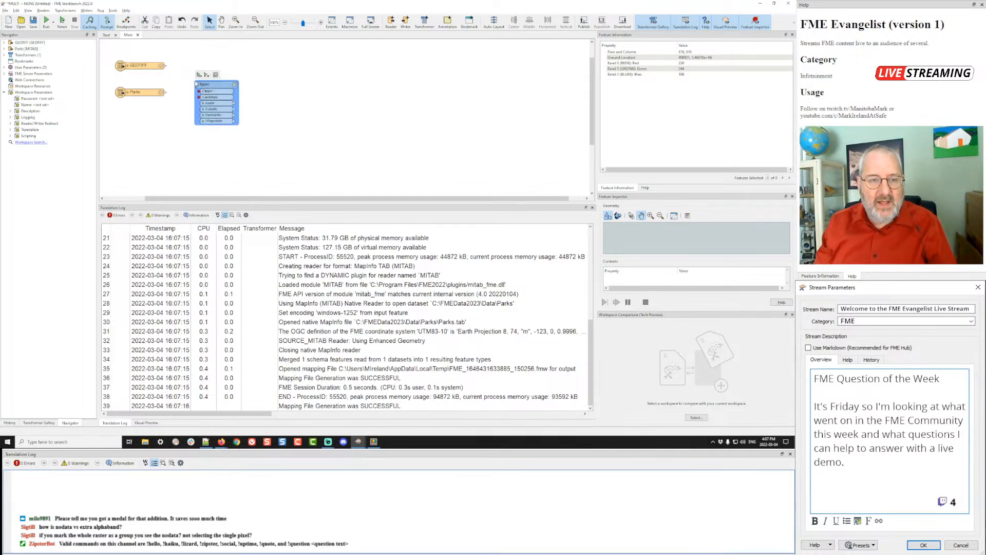
drag(199, 84, 222, 85)
click(180, 77)
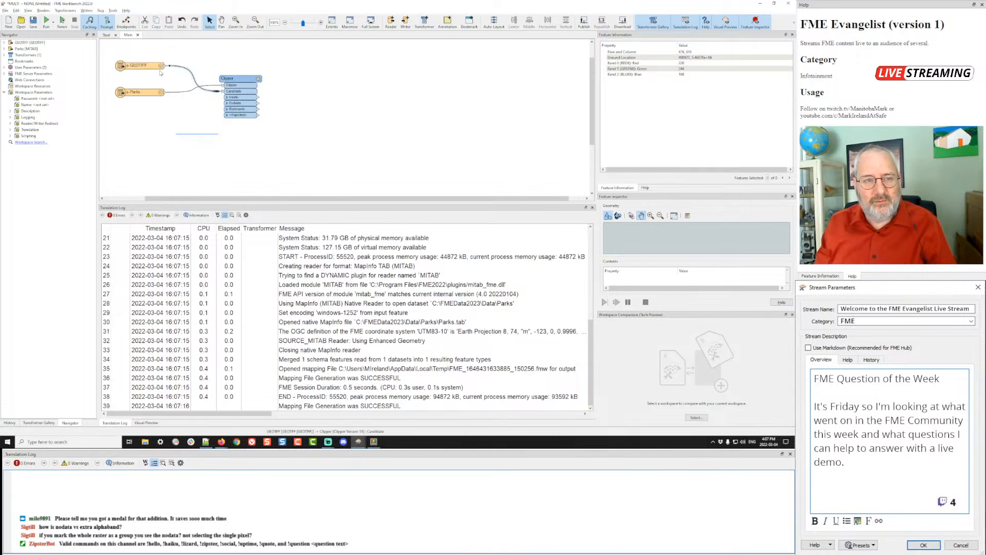
drag(147, 66, 148, 106)
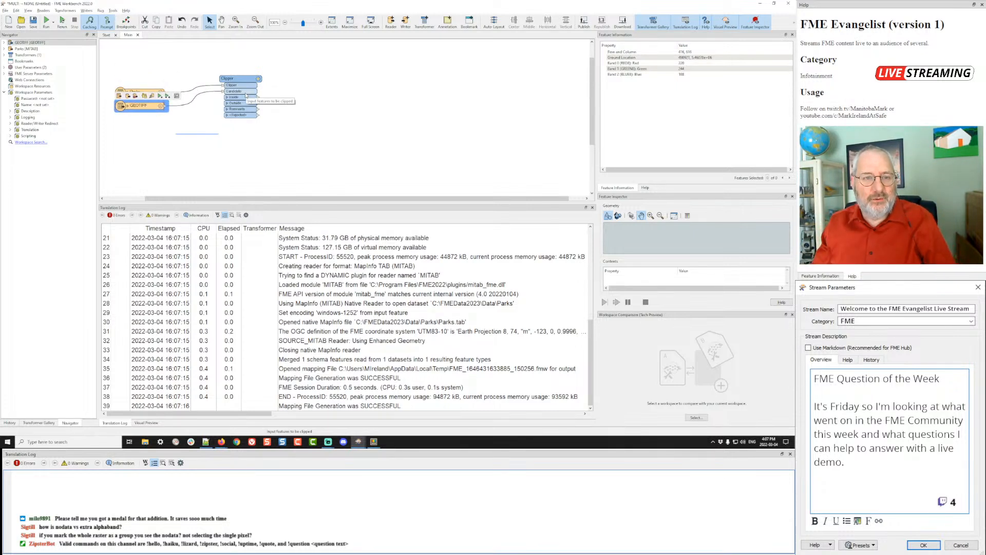
click(339, 74)
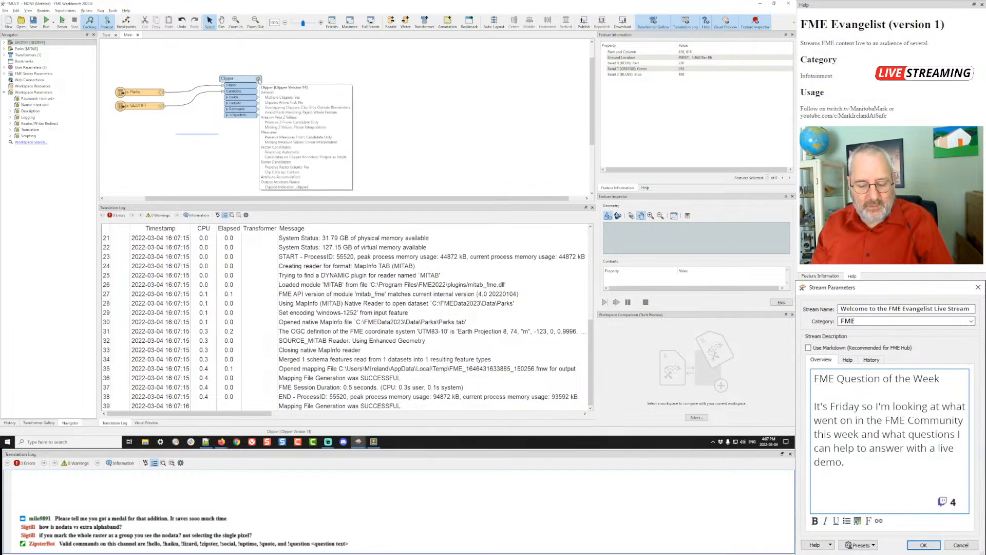
key(F5)
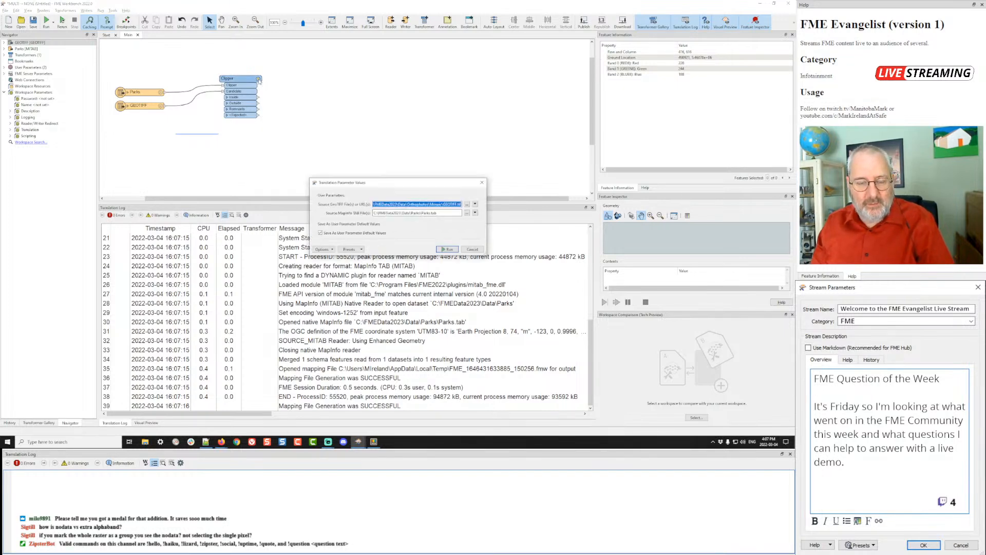
click(449, 249)
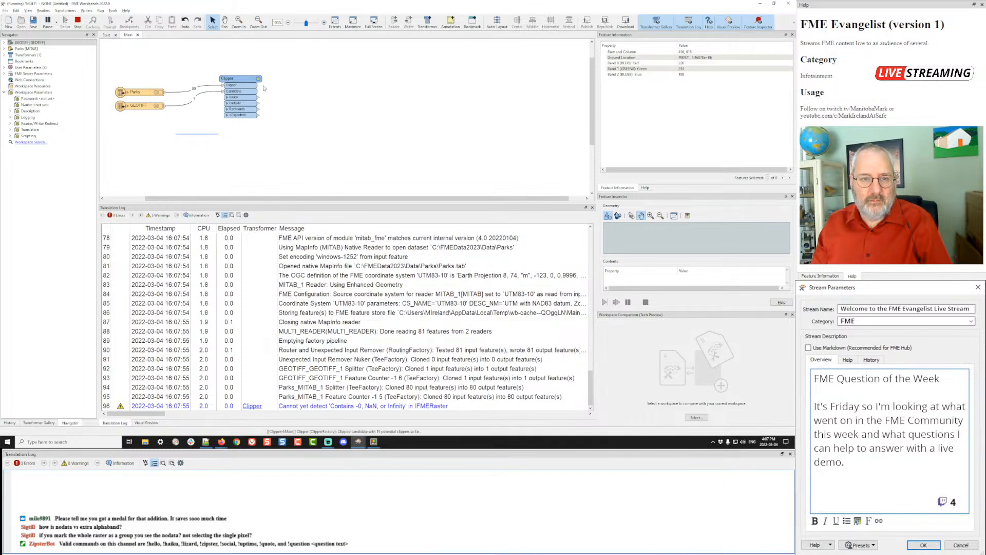
- Stop the slow run and connect an Inspector to the Clipper's Inside output
mouse_move(259, 79)
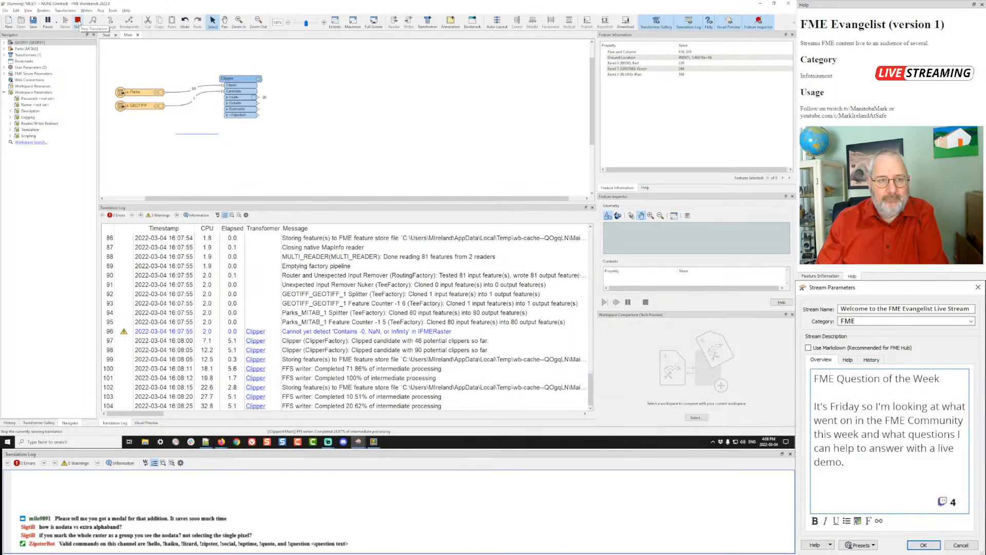
click(78, 21)
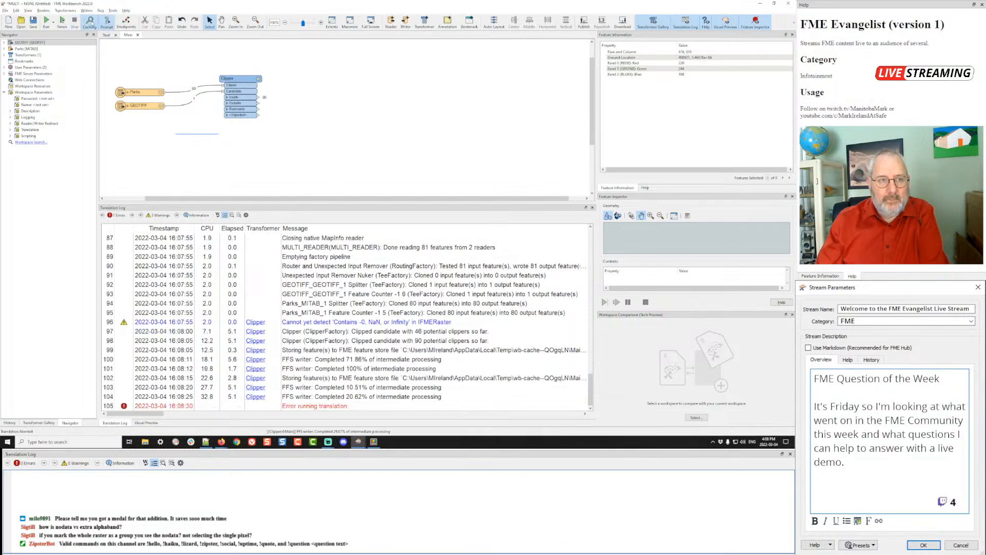
right_click(246, 99)
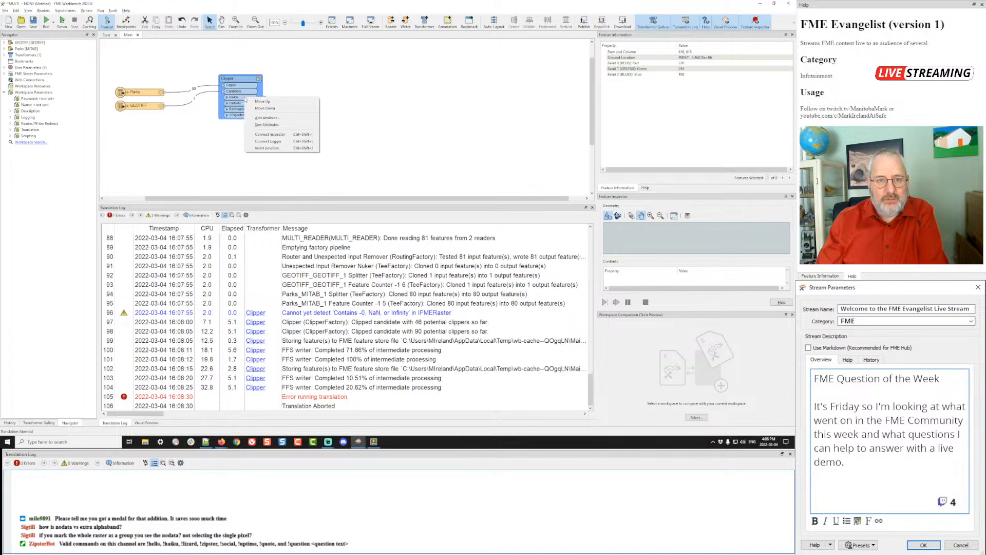
click(269, 135)
- Rerun the workspace with the same datasets and move the Clipper_Inside inspector to the right
key(ctrl+r)
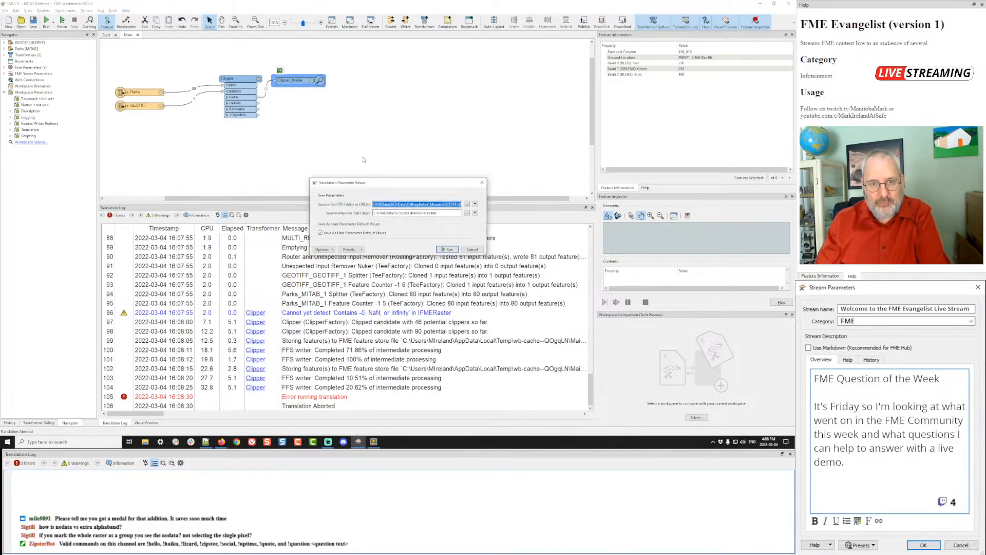
click(454, 250)
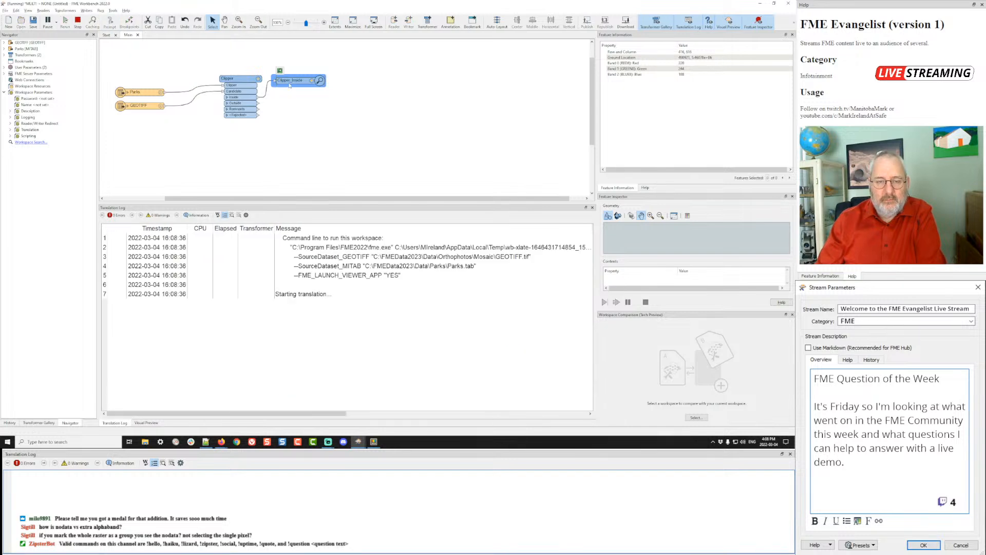
drag(290, 80, 329, 98)
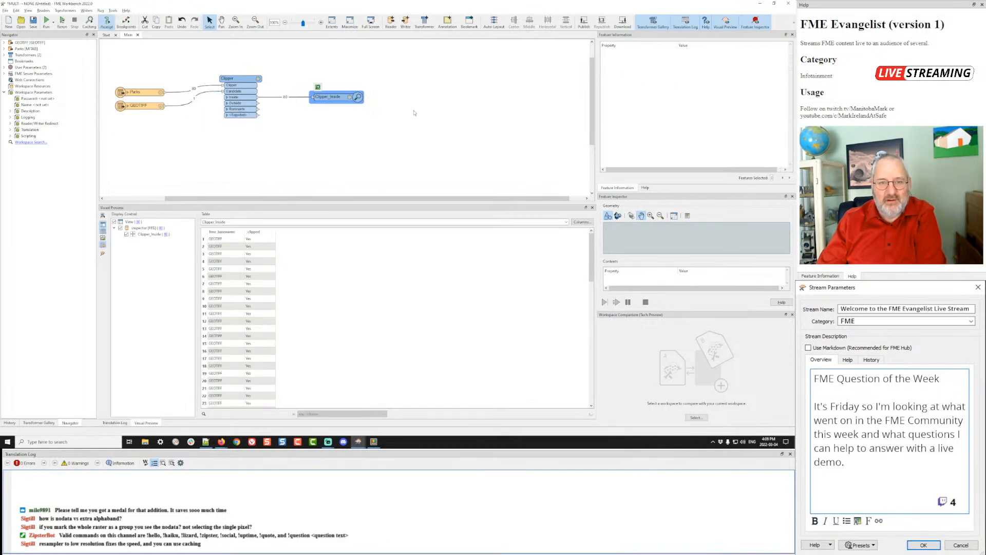
- Draw the clipped orthophoto pieces in Graphics view and check row 3's raster band properties
click(259, 240)
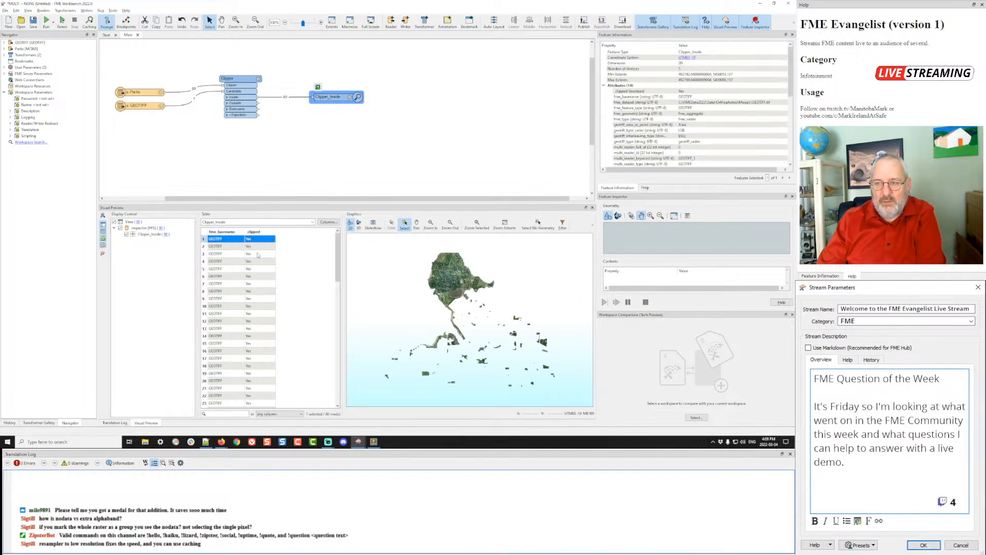
click(257, 255)
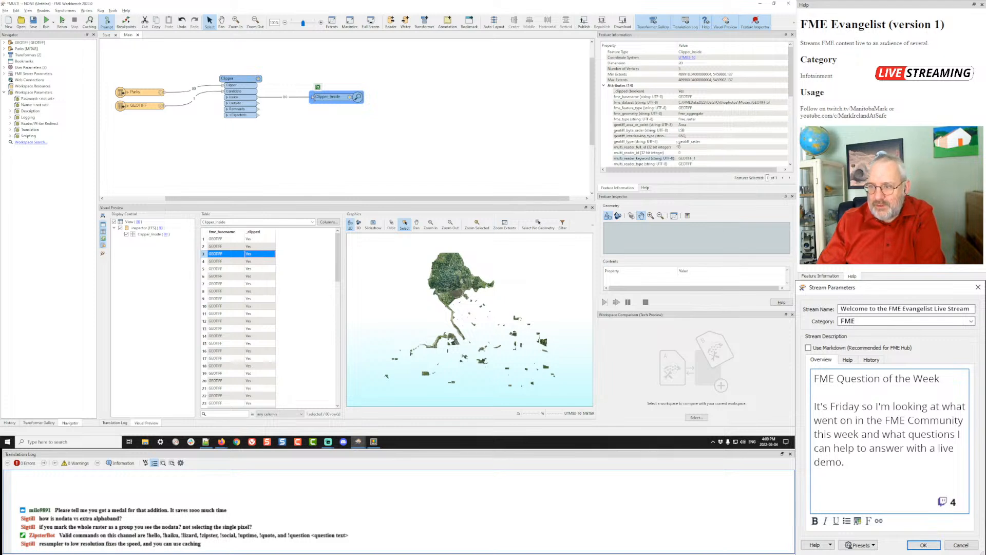
scroll(681, 143, down, 10)
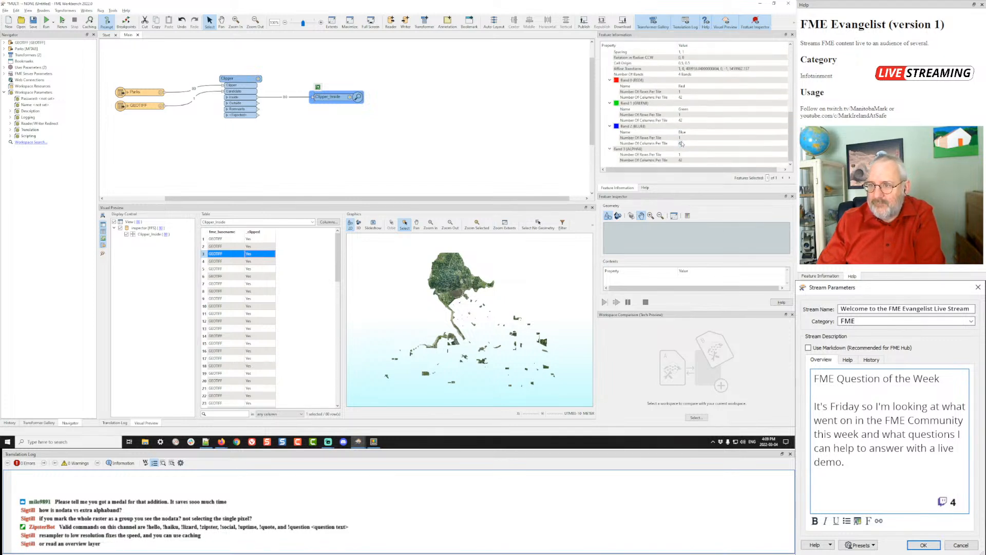
scroll(682, 144, up, 3)
scroll(682, 144, up, 2)
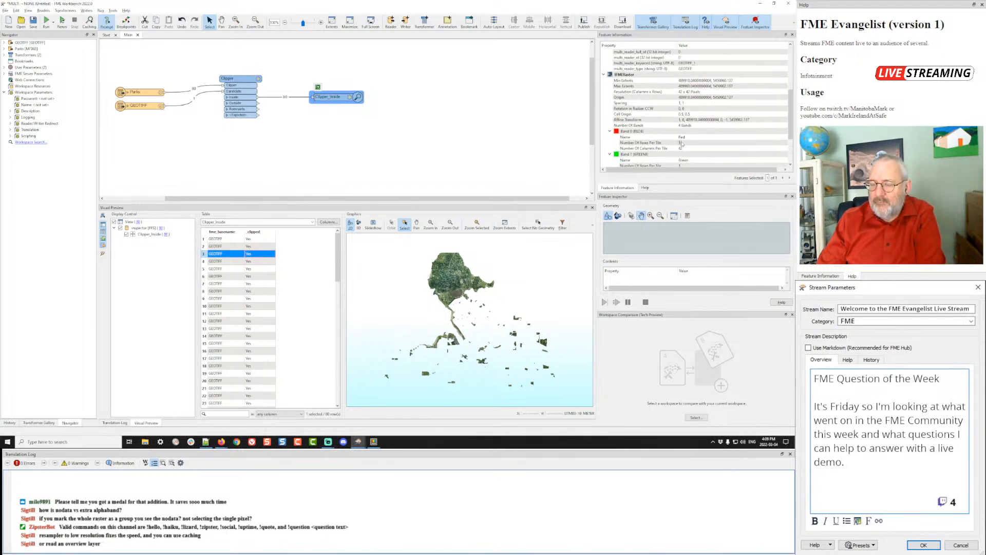
scroll(682, 145, up, 8)
click(362, 149)
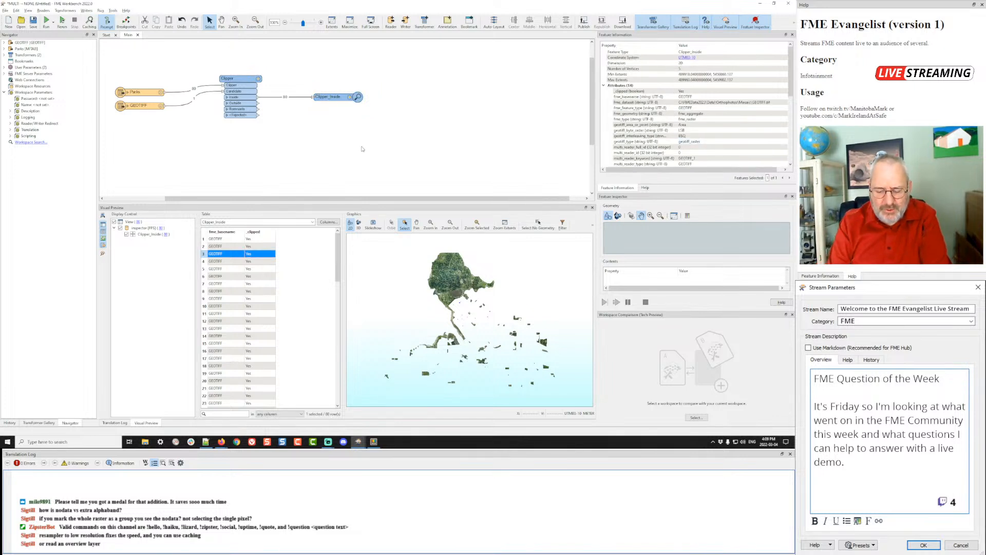
- Add a GeoTIFF writer and create a new Geotiff folder inside FMEData2023\Output
text(geotif)
key(Down)
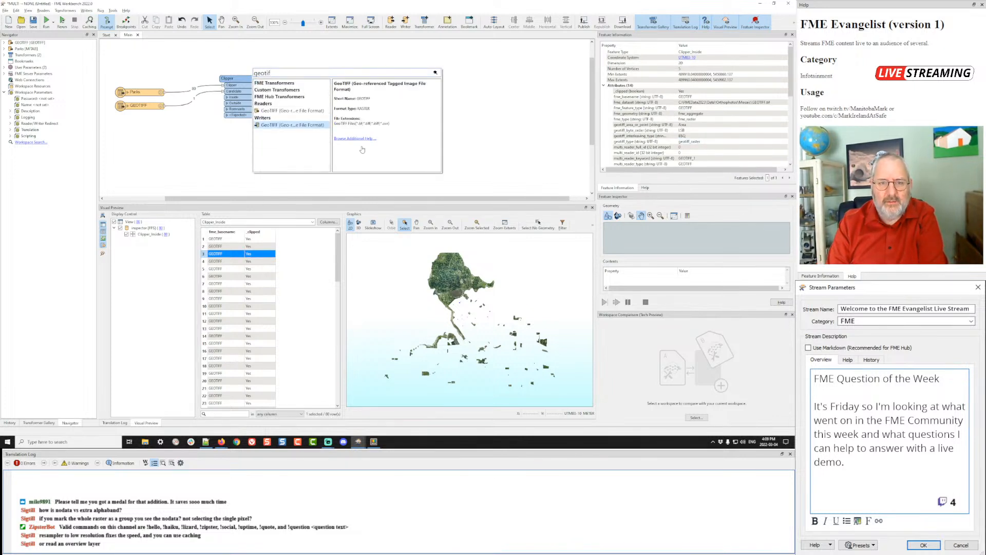
key(Return)
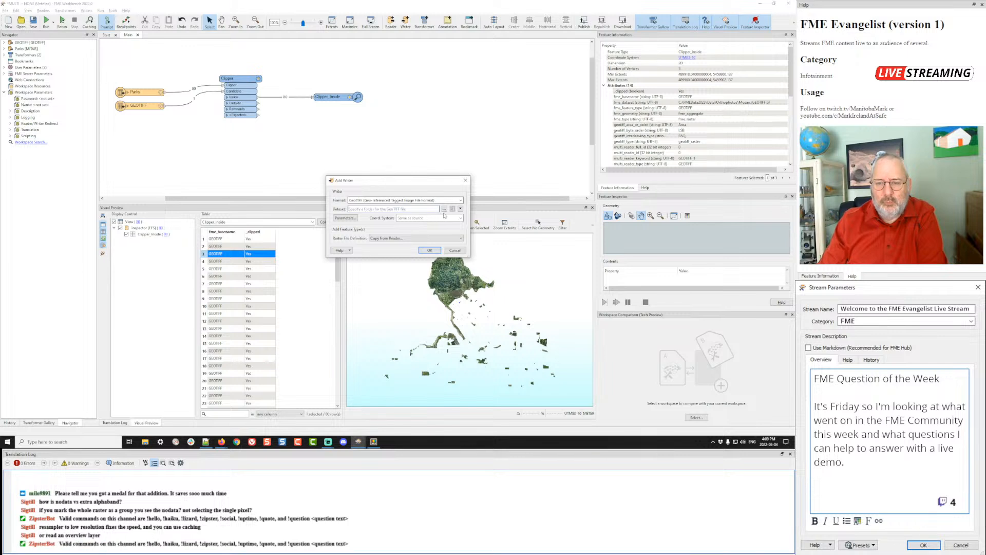
click(445, 209)
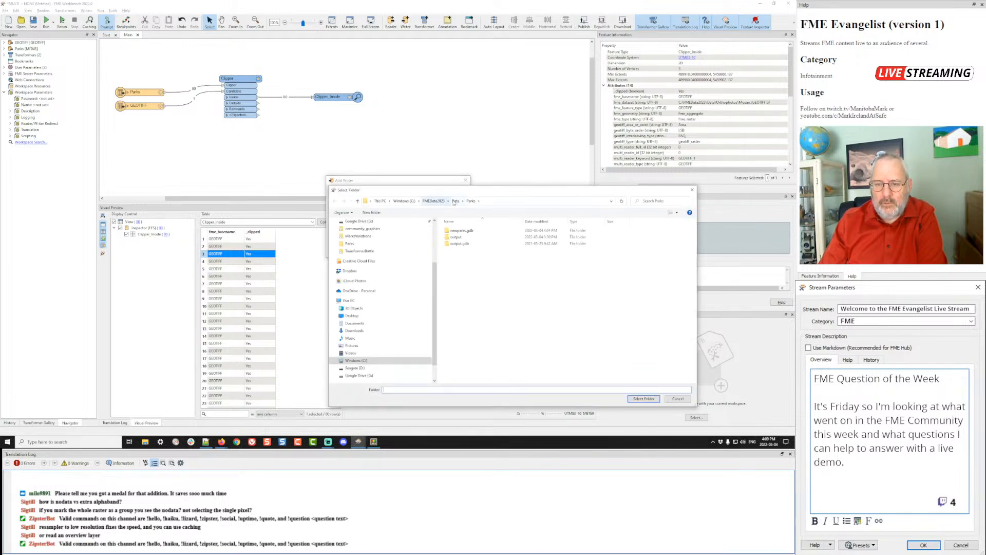
click(434, 201)
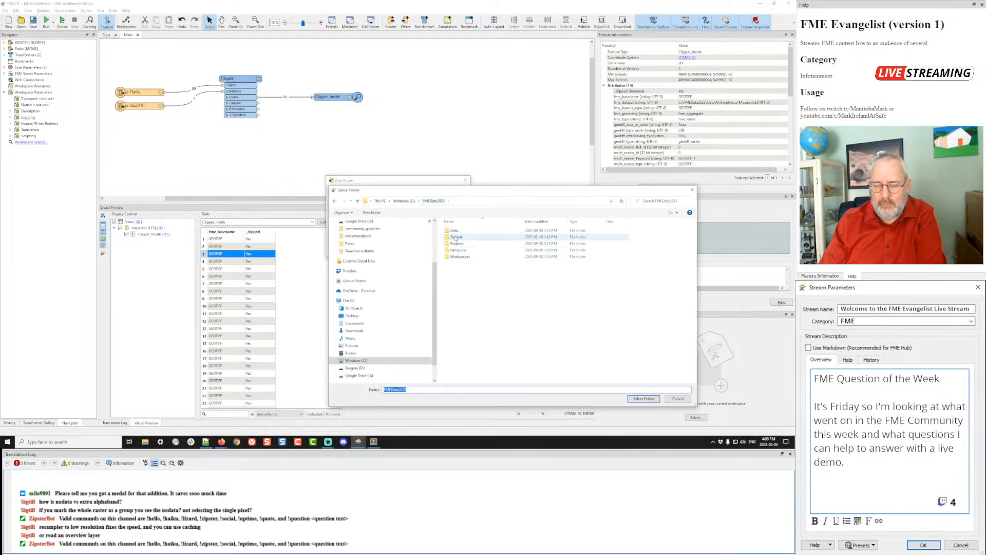
double_click(455, 237)
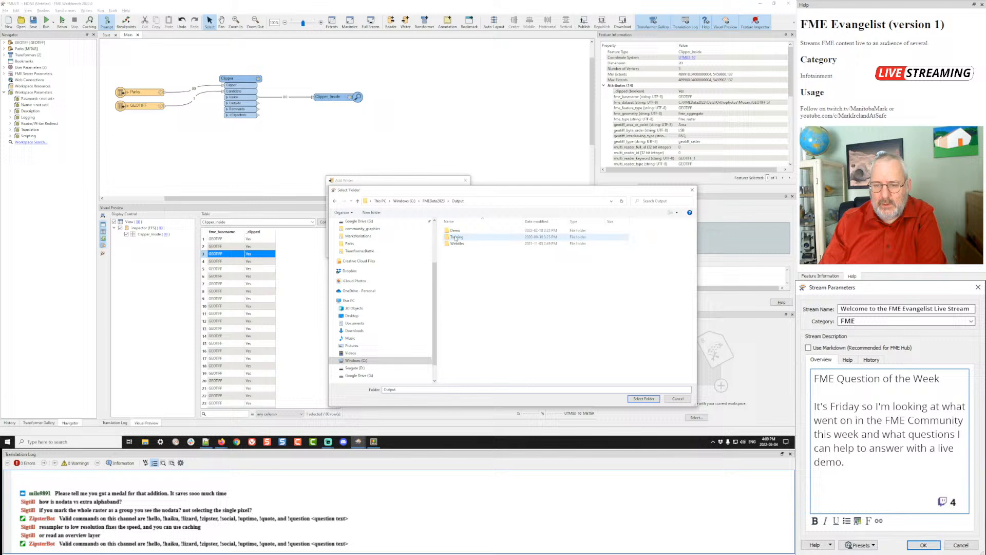
right_click(458, 271)
mouse_move(485, 344)
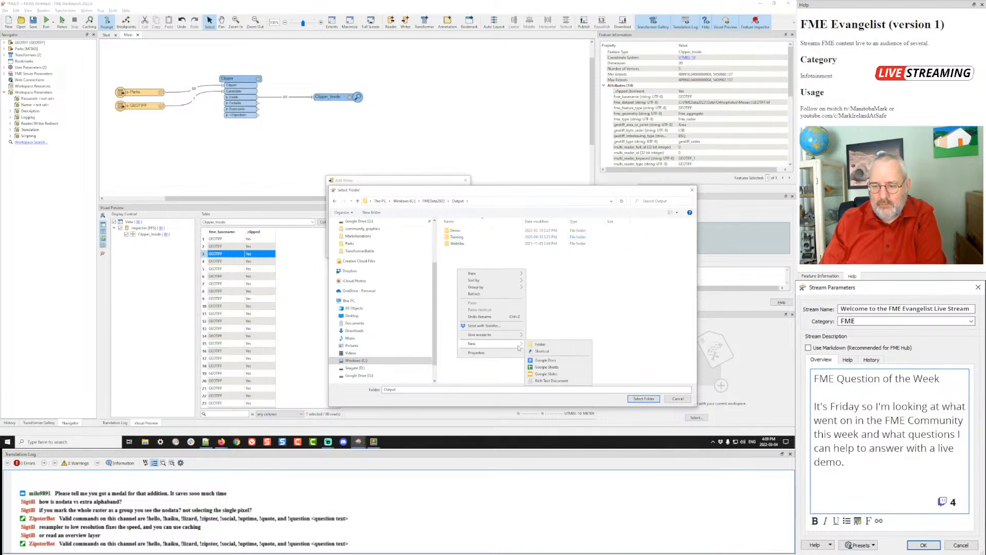
click(534, 347)
text(Geot)
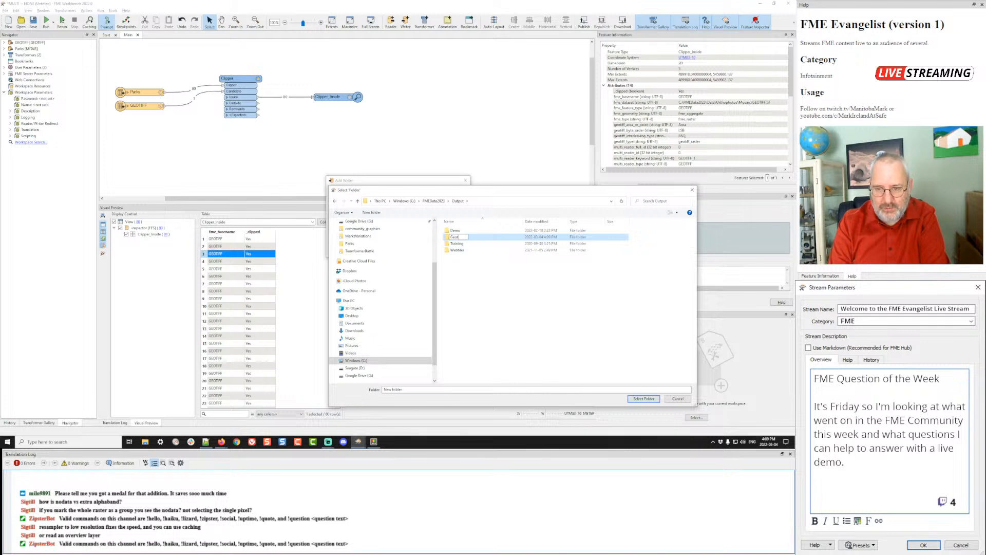
text(iff)
key(Return)
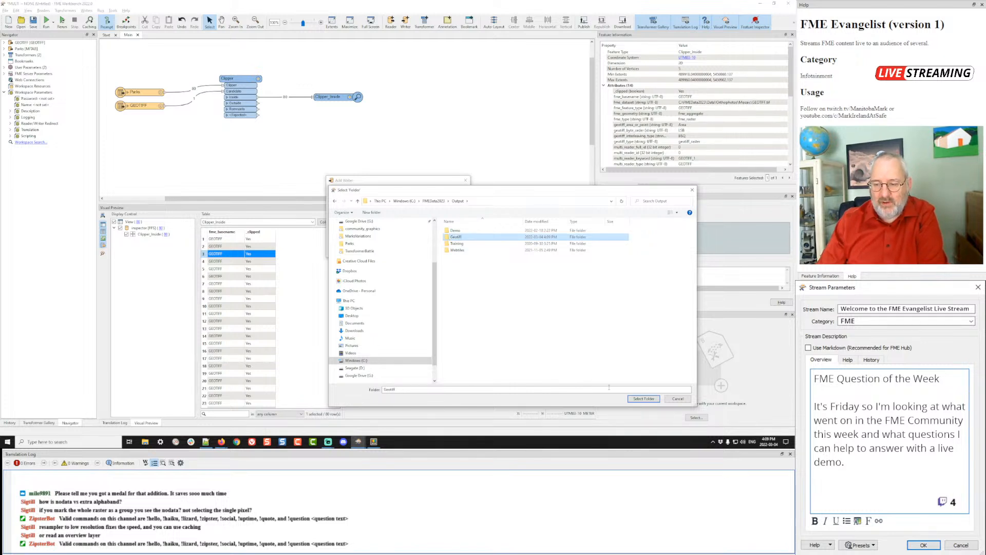
- Set the Geotiff folder as the writer destination and include the GEOTIFF feature type
click(643, 399)
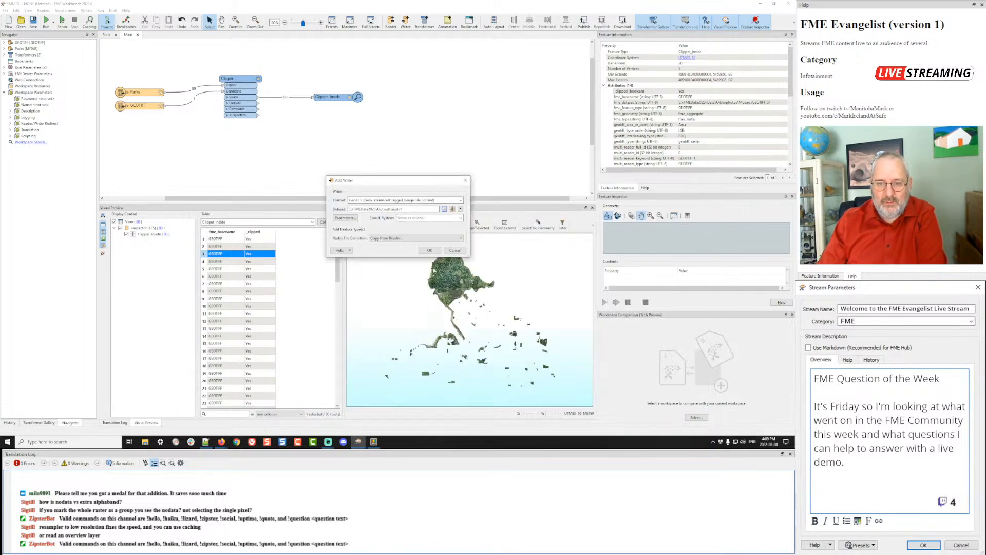
click(430, 250)
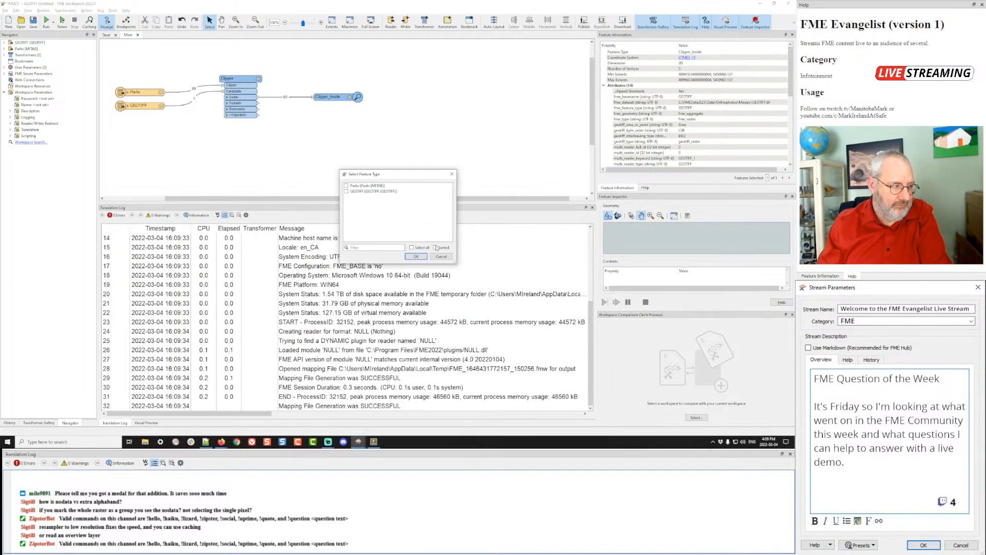
click(360, 193)
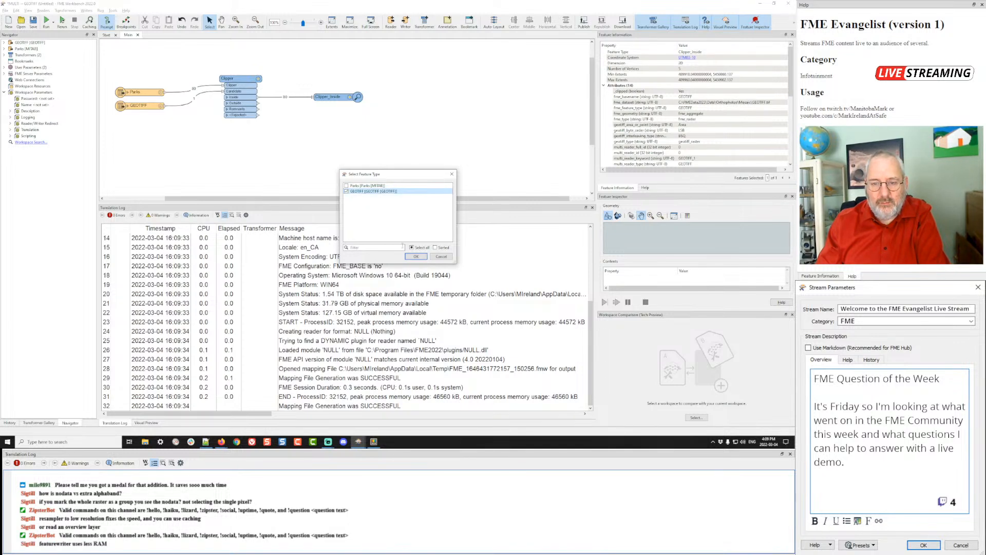
click(415, 257)
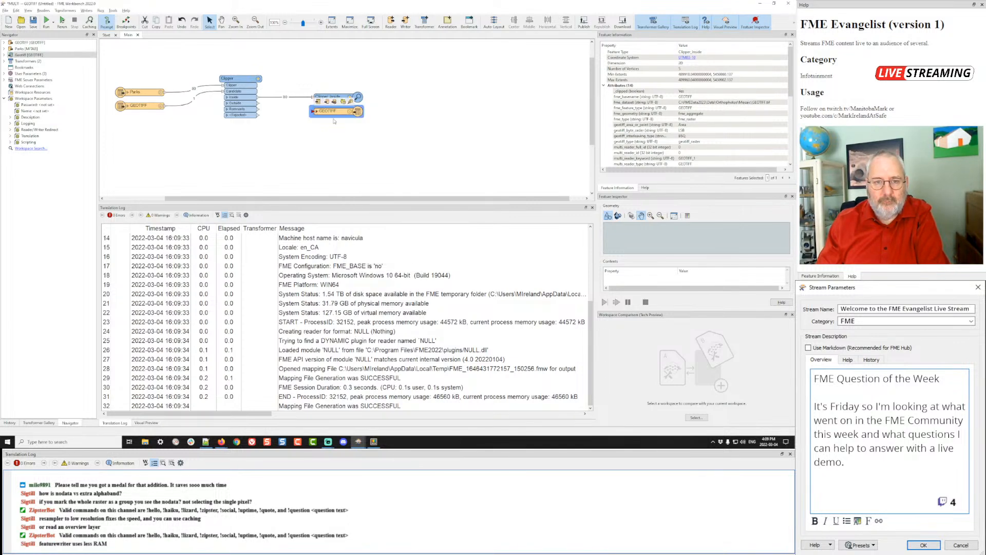
- Connect the Clipper's Inside output to the GEOTIFF writer and open the Clipper's parameters
drag(334, 115, 334, 126)
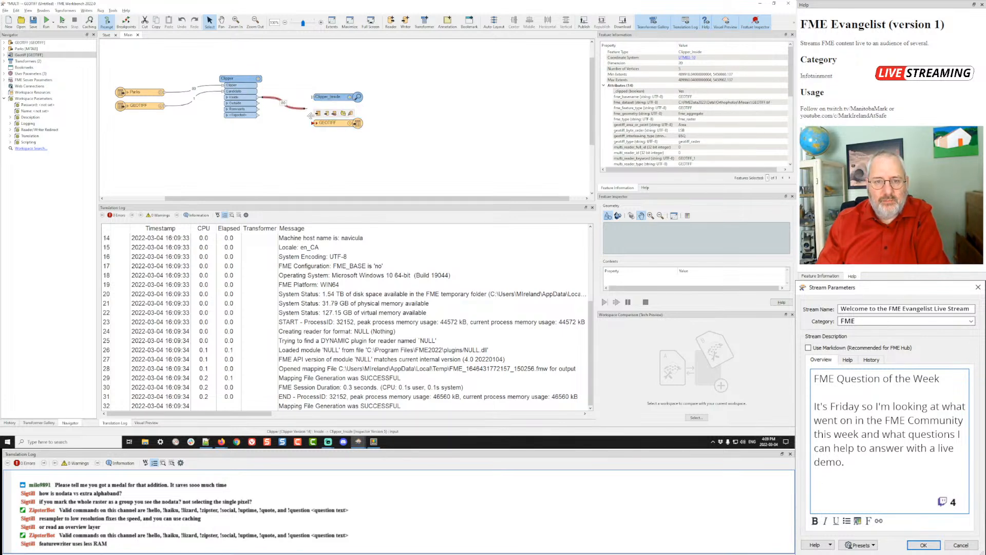
drag(263, 98, 316, 125)
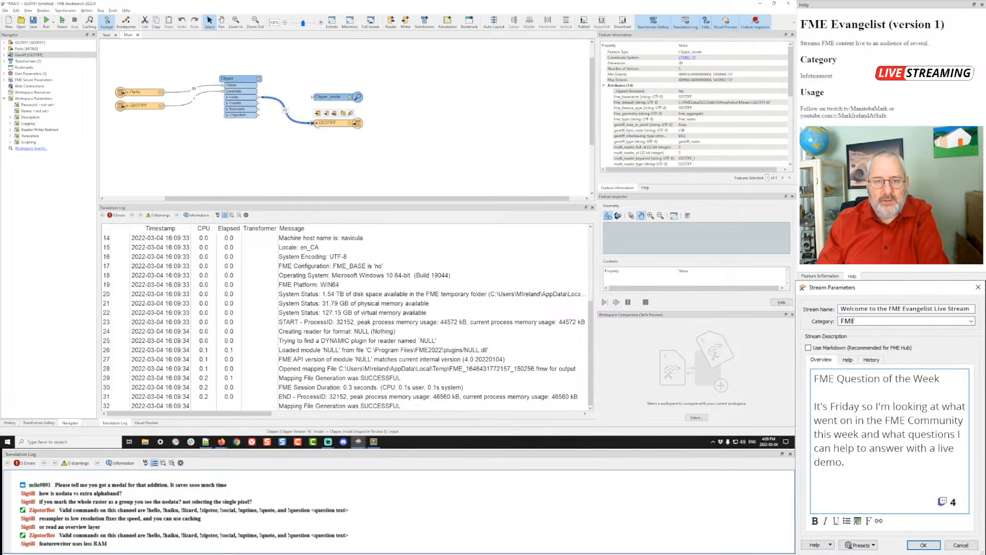
click(228, 97)
click(228, 98)
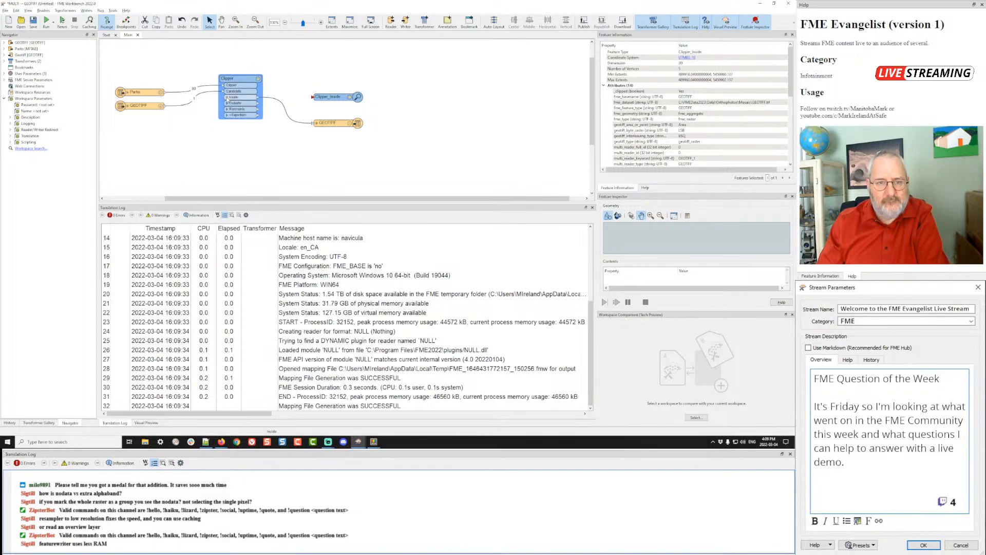
click(259, 79)
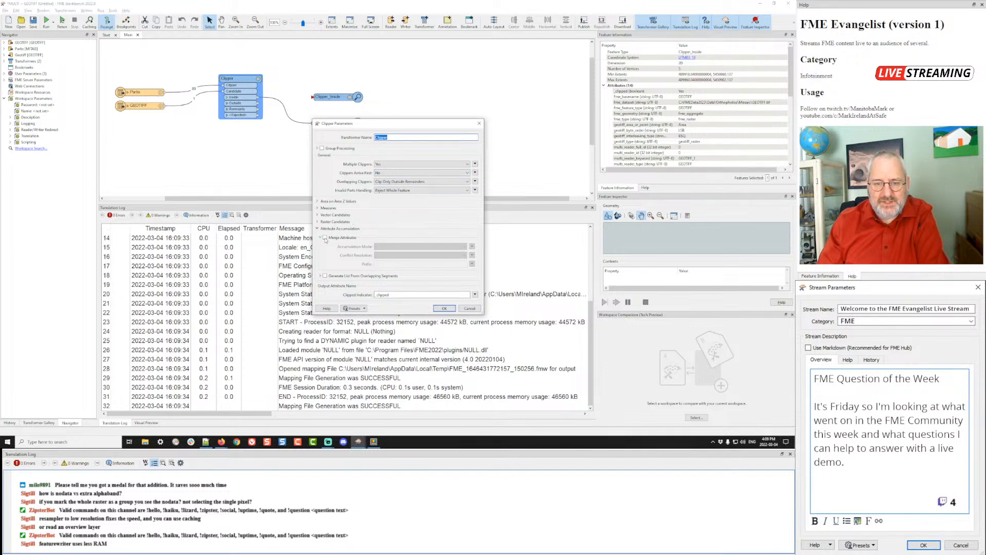
- Turn on Merge Attributes in the Clipper so clipper attributes reach the Inside output
click(324, 238)
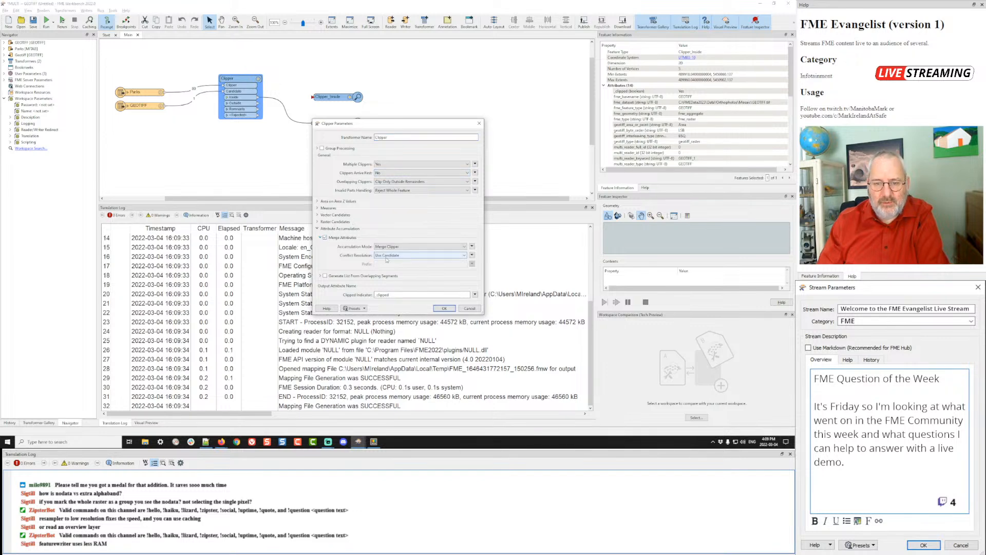
click(444, 309)
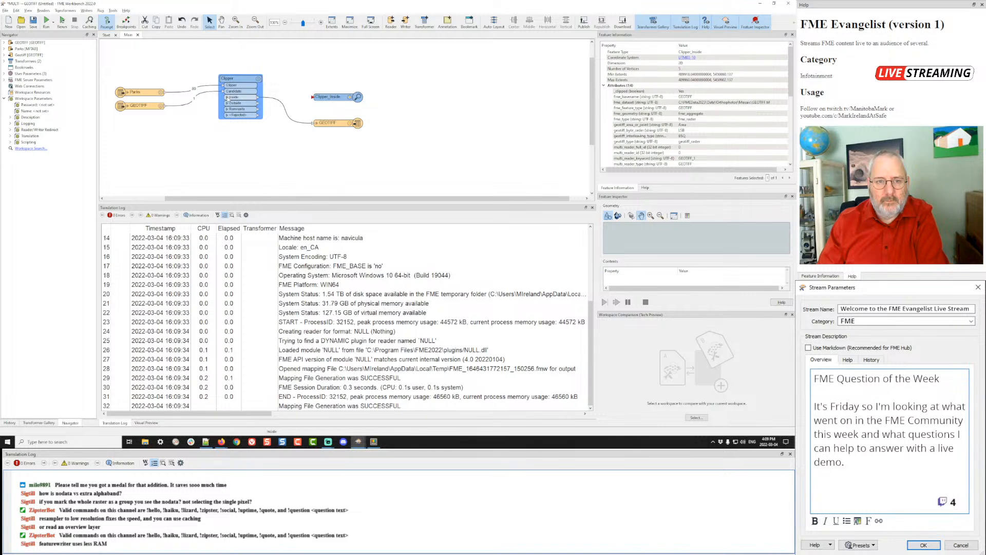
click(227, 97)
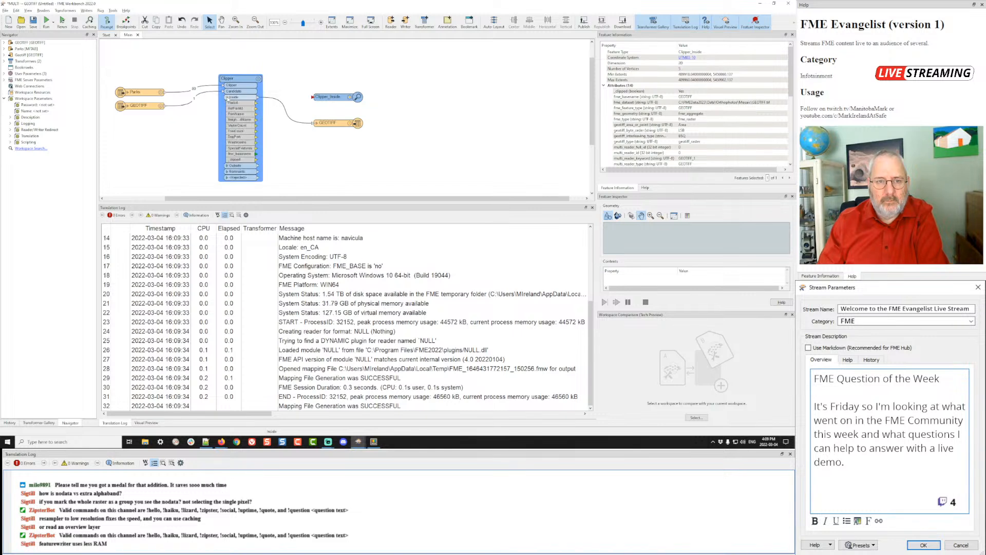
click(353, 124)
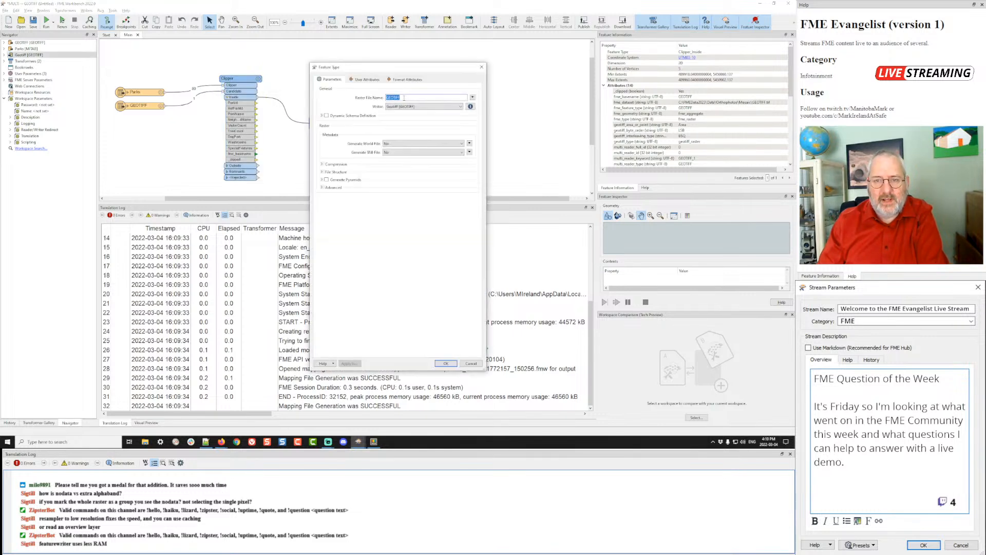
click(472, 97)
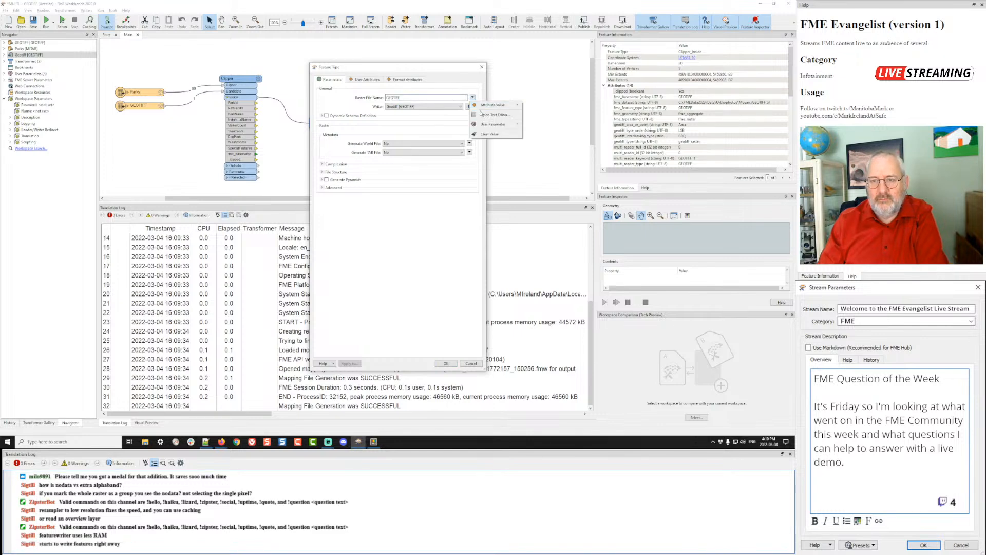
click(493, 114)
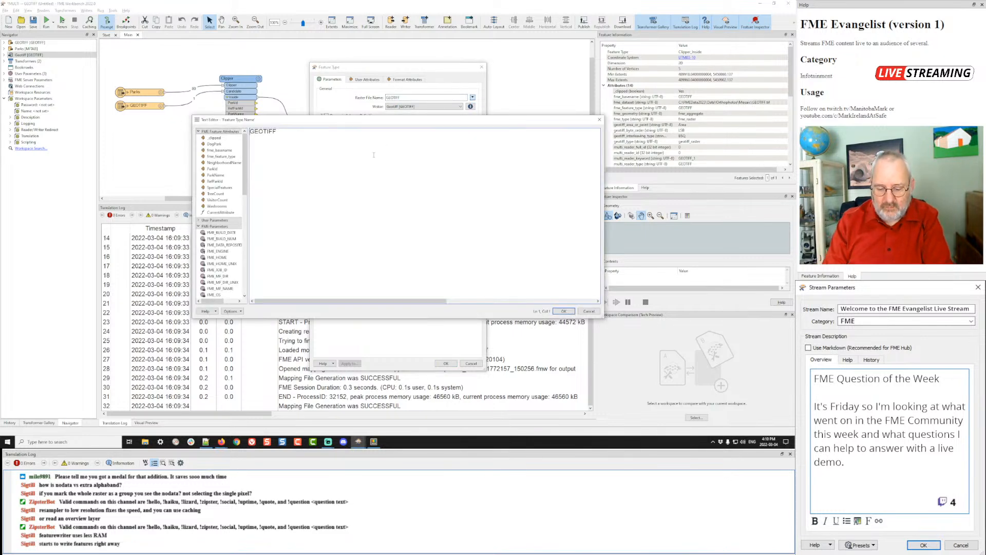
key(ctrl+a)
text(Park-)
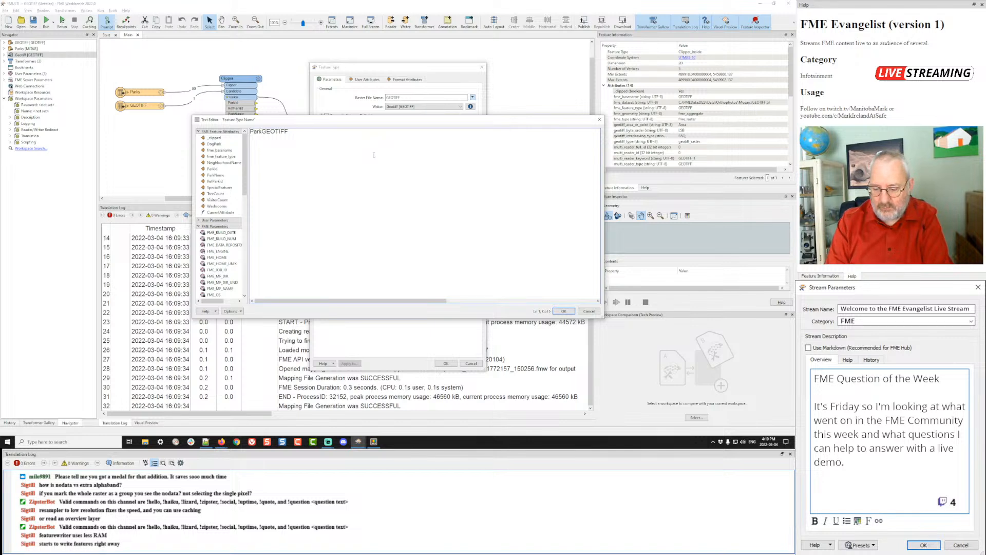
double_click(212, 169)
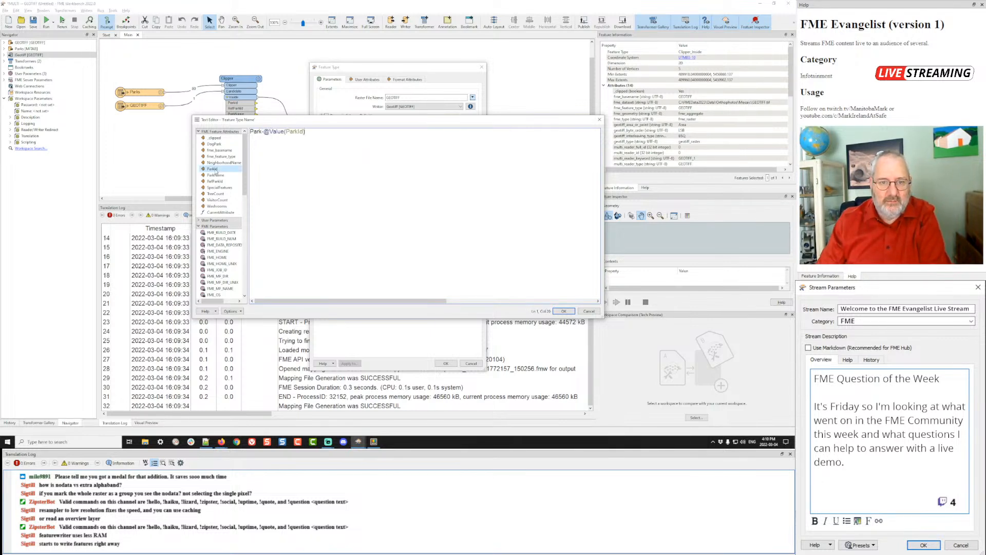
click(563, 311)
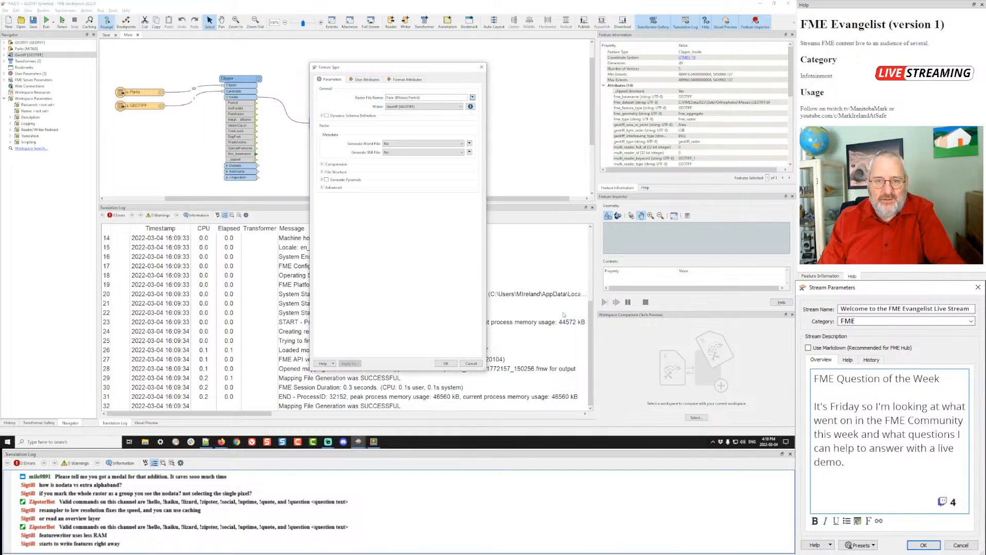
click(446, 364)
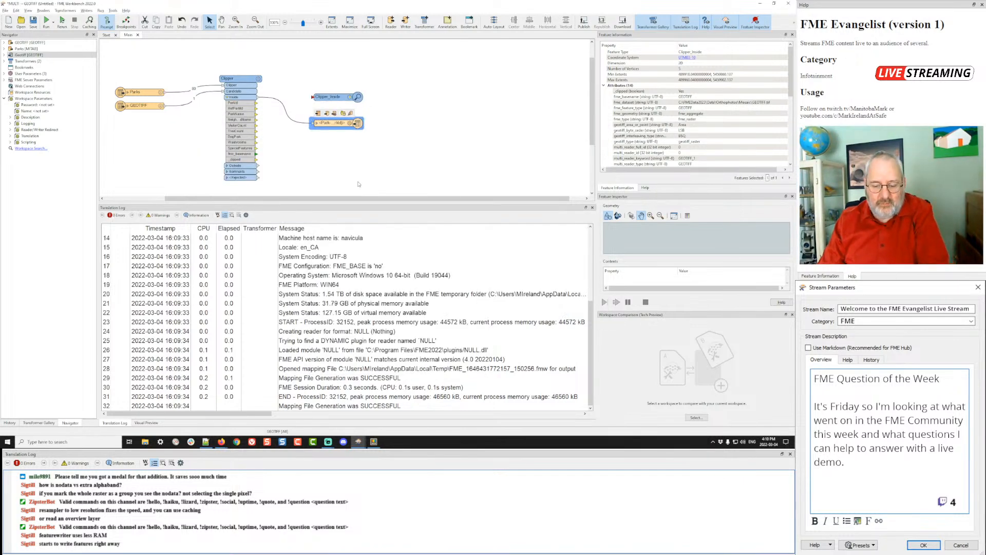
key(ctrl+r)
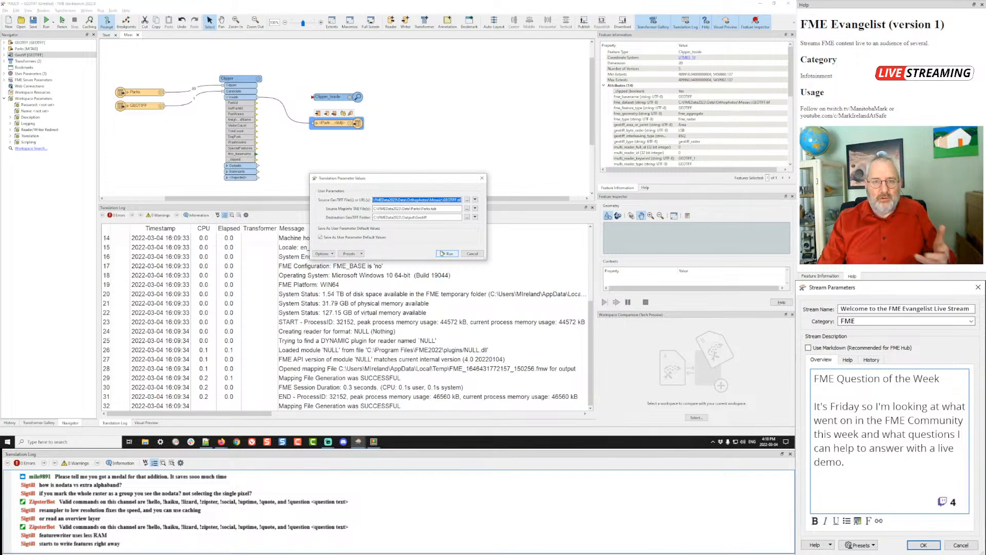
- Run the translation, which writes four Park rasters with 2 errors, then reopen the Clipper parameters
click(440, 253)
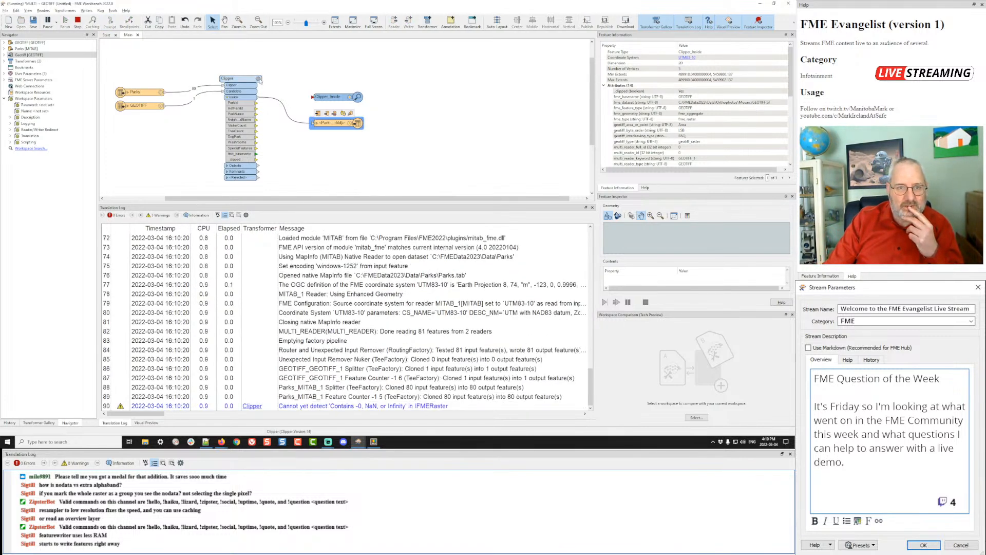
double_click(240, 79)
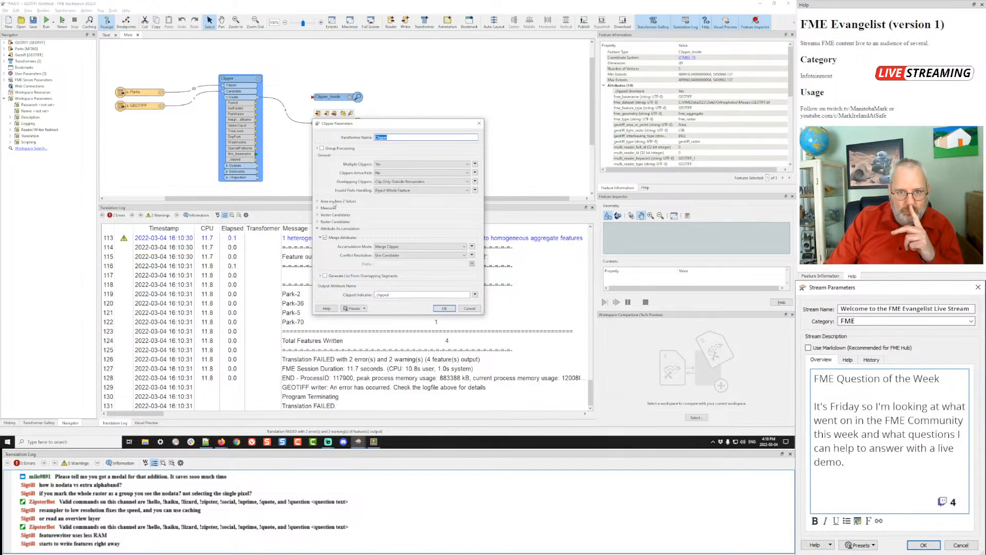
drag(378, 128, 473, 46)
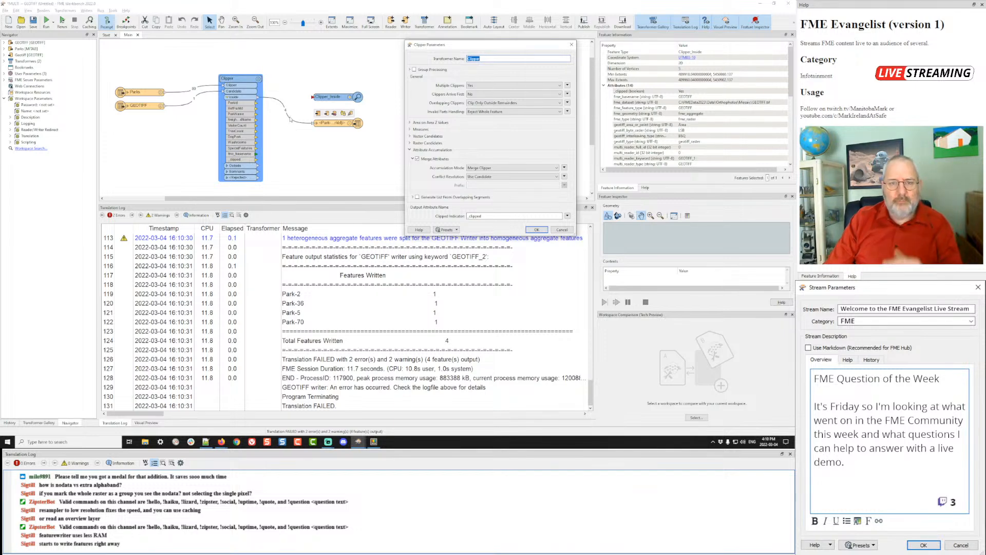
- Insert a Deaggregator before the Park writer and rerun, writing 92 rasters
click(536, 229)
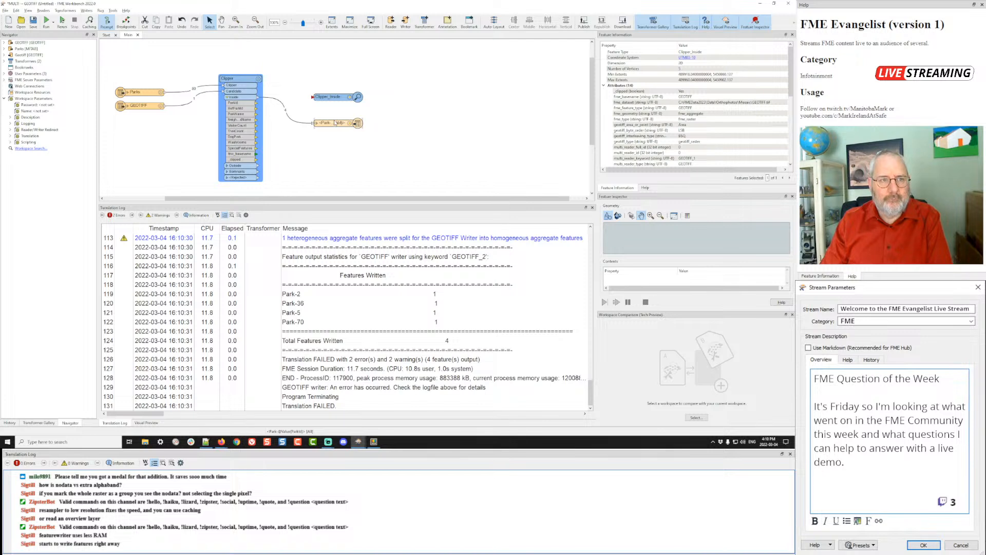
click(295, 132)
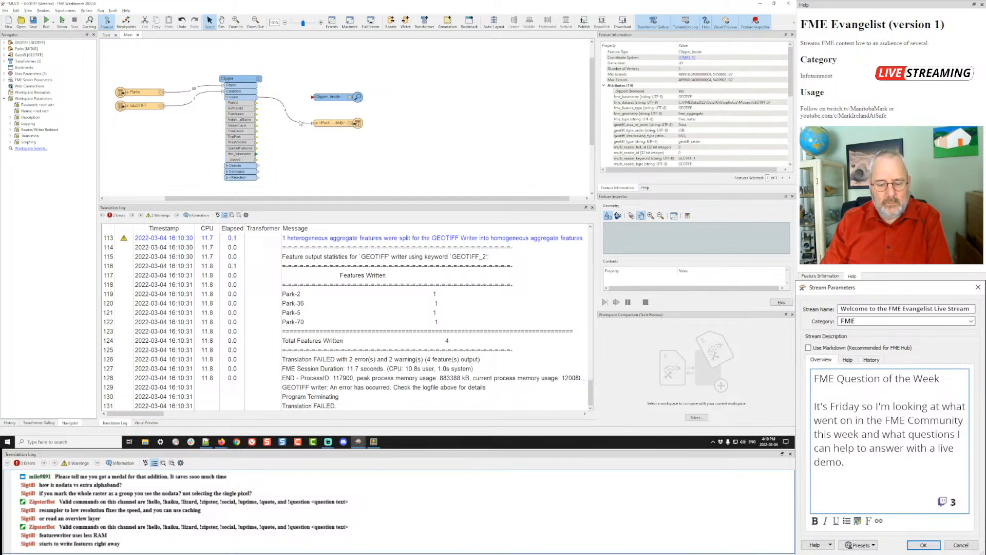
click(296, 121)
text(deag)
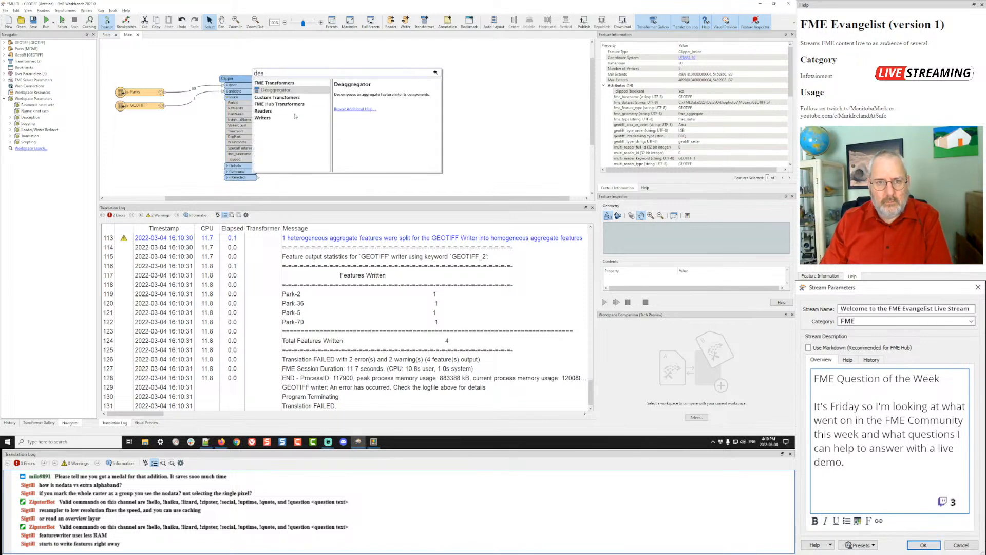
double_click(278, 88)
drag(291, 110, 318, 148)
key(ctrl+r)
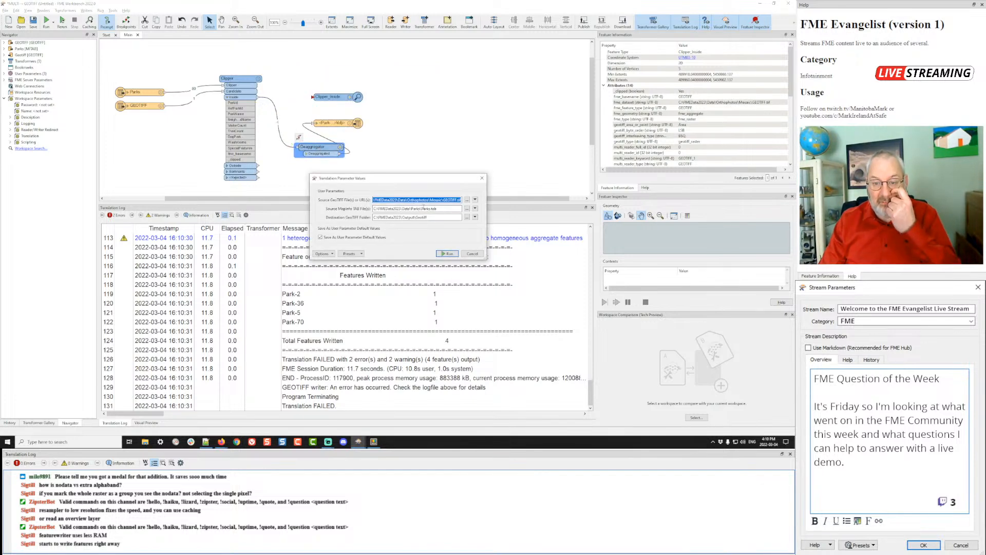
click(449, 254)
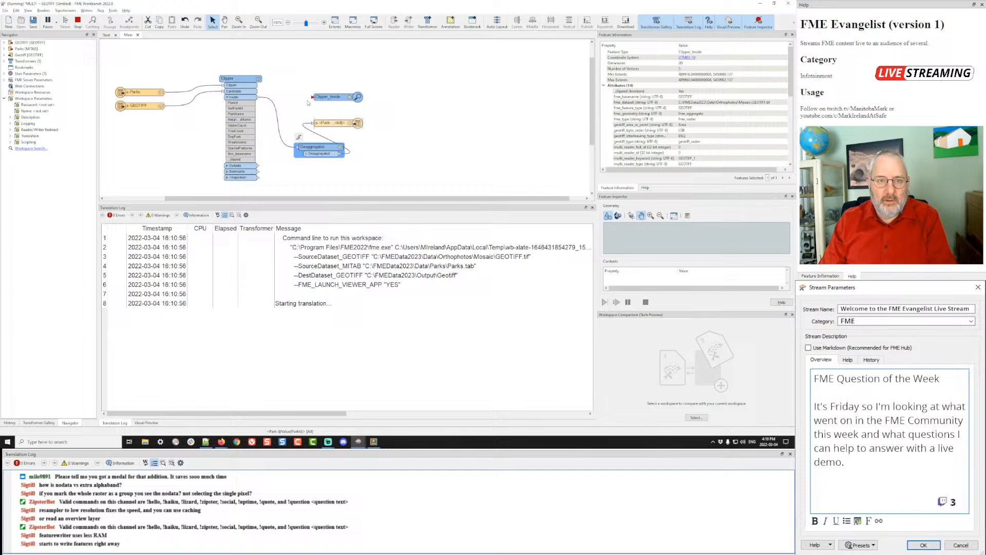
- Set the Clipper's Overlapping Clippers to Clip Interim Results and open the written rasters' folder
click(260, 79)
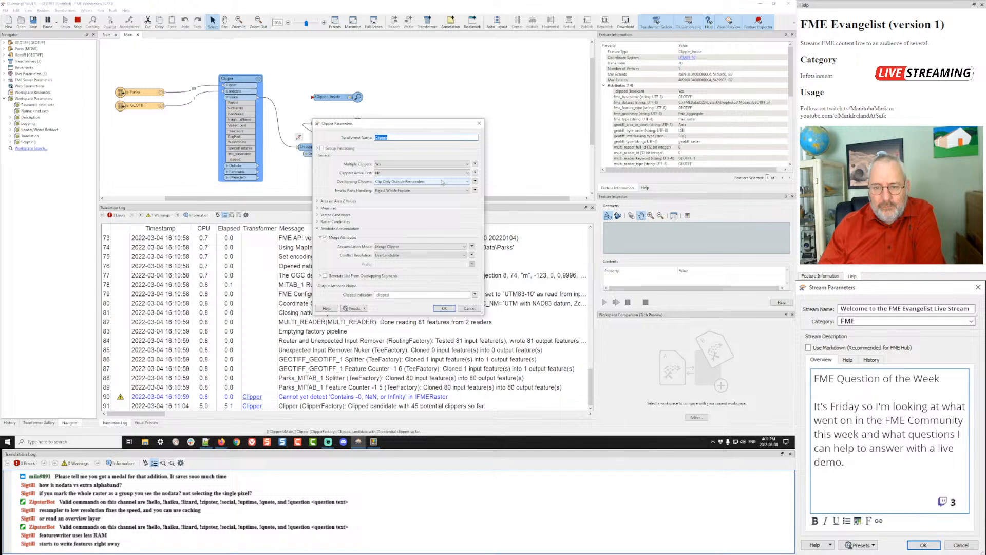
click(442, 182)
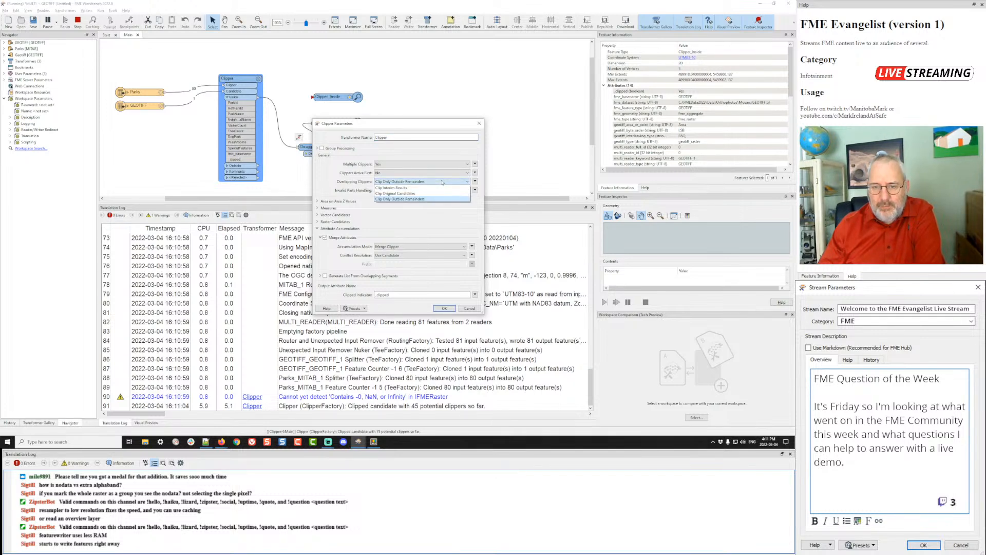
click(389, 188)
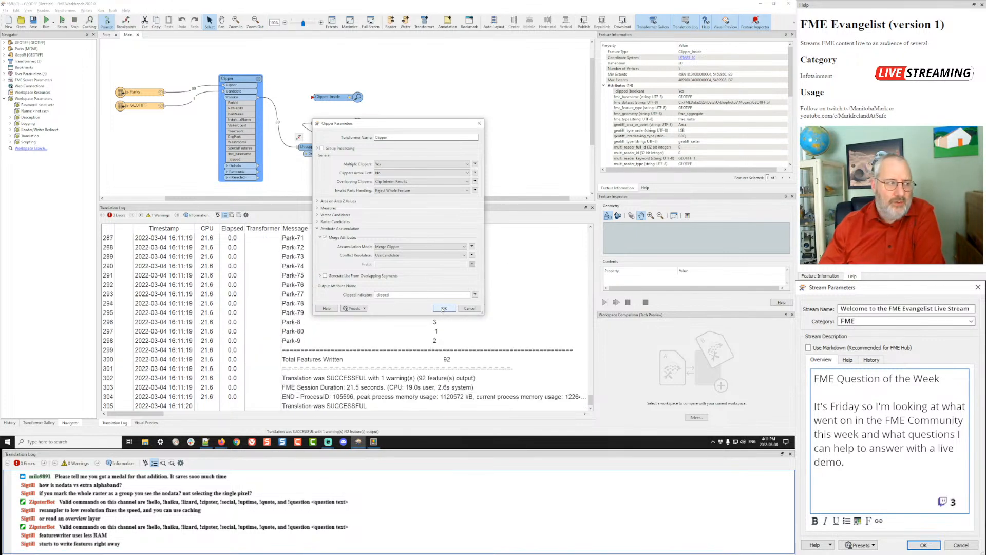
click(443, 309)
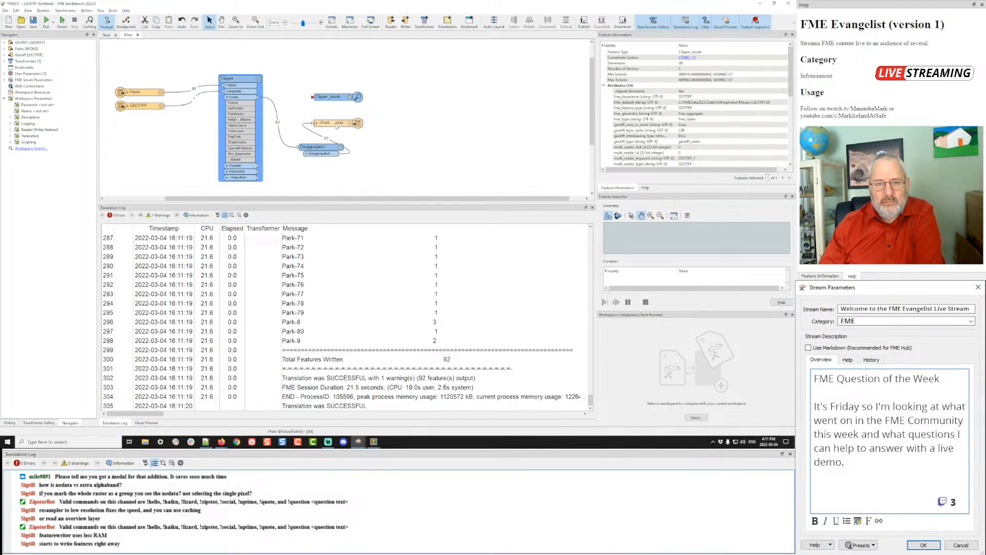
drag(337, 127, 394, 127)
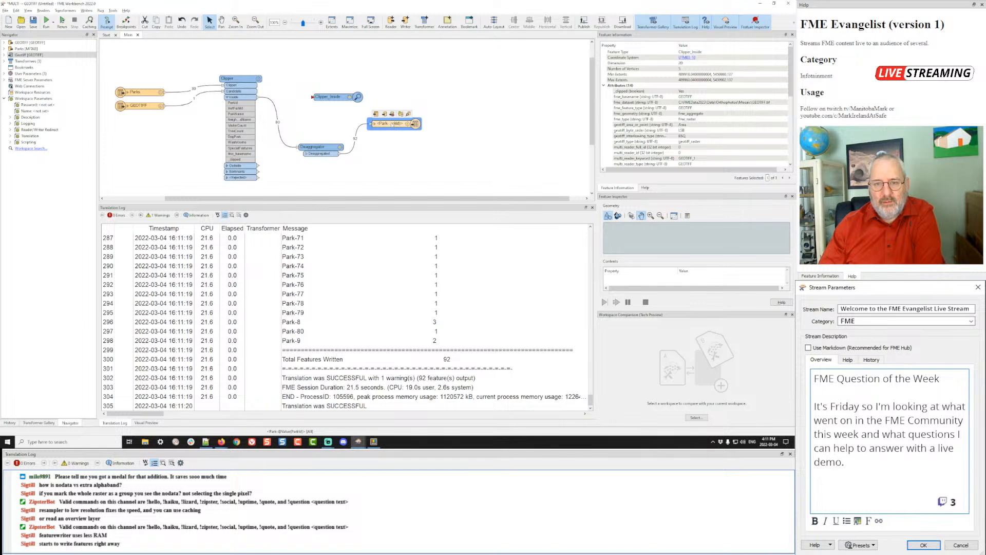
click(401, 115)
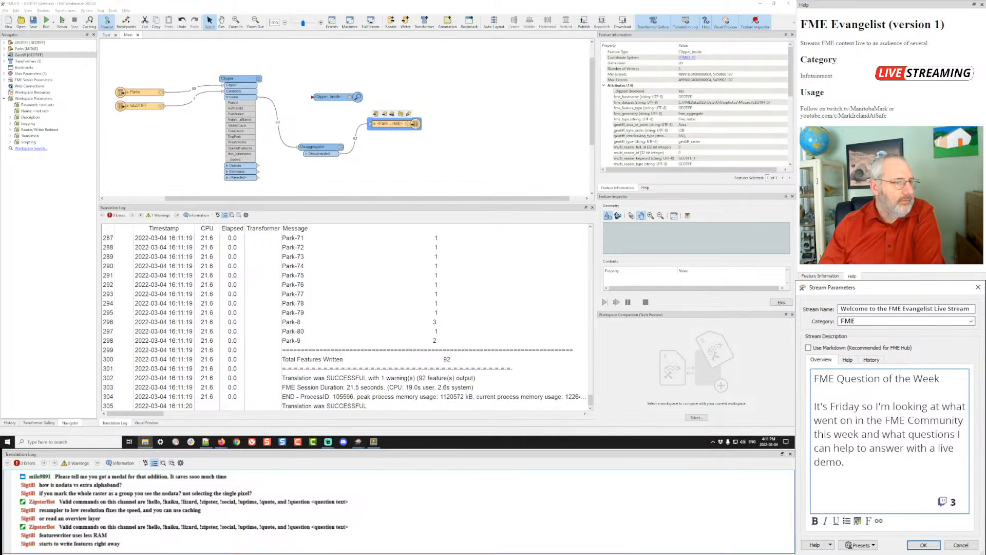
- Maximize the Output\Geotiff folder to check the 92 Park rasters, then minimize File Explorer
double_click(484, 89)
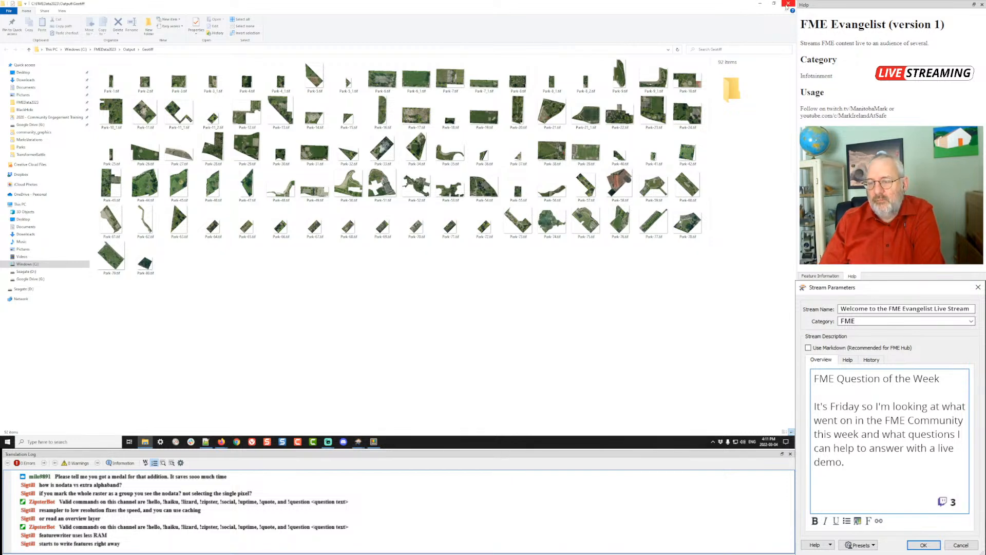
click(764, 4)
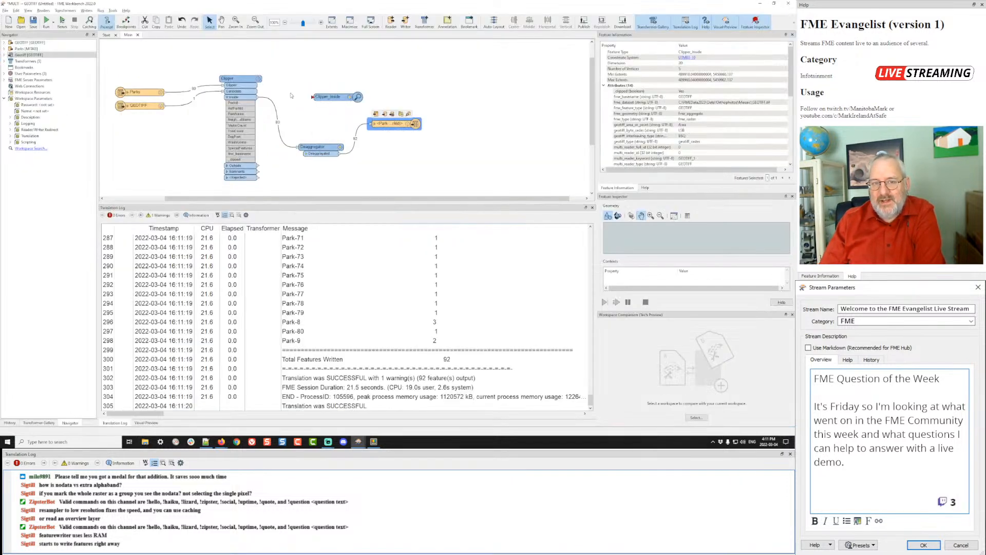
- Add a RasterResampler between GEOTIFF and the Clipper, resampling to 10 percent resolution
double_click(259, 79)
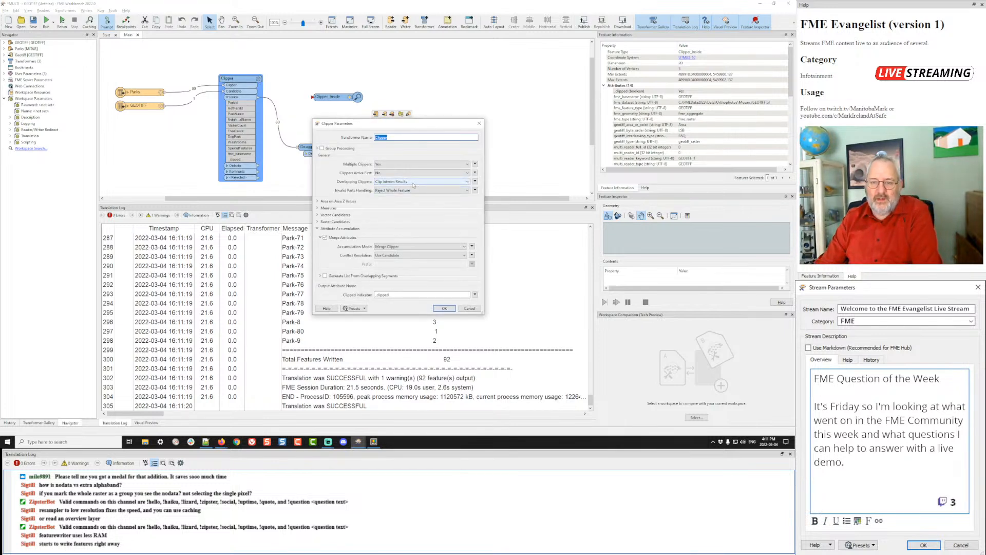
click(444, 309)
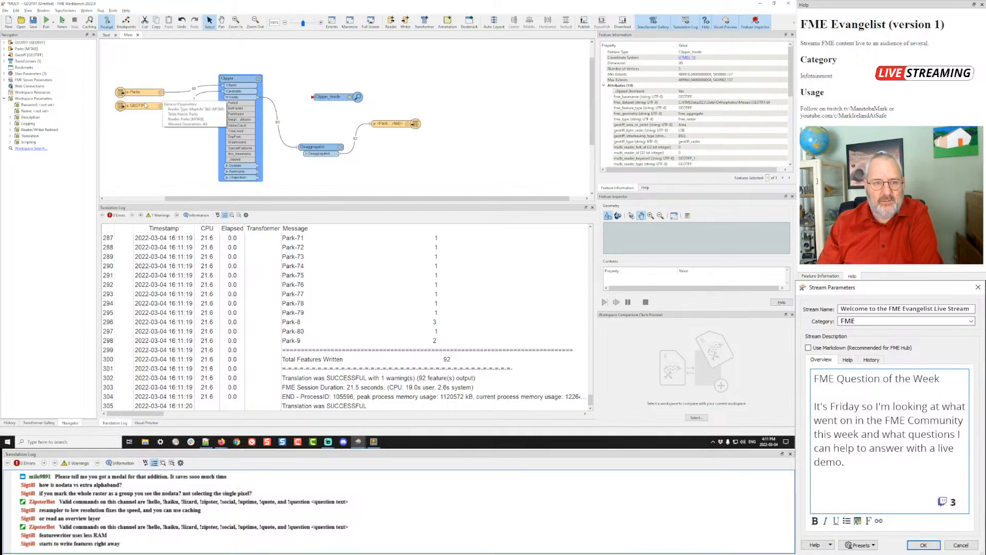
click(181, 107)
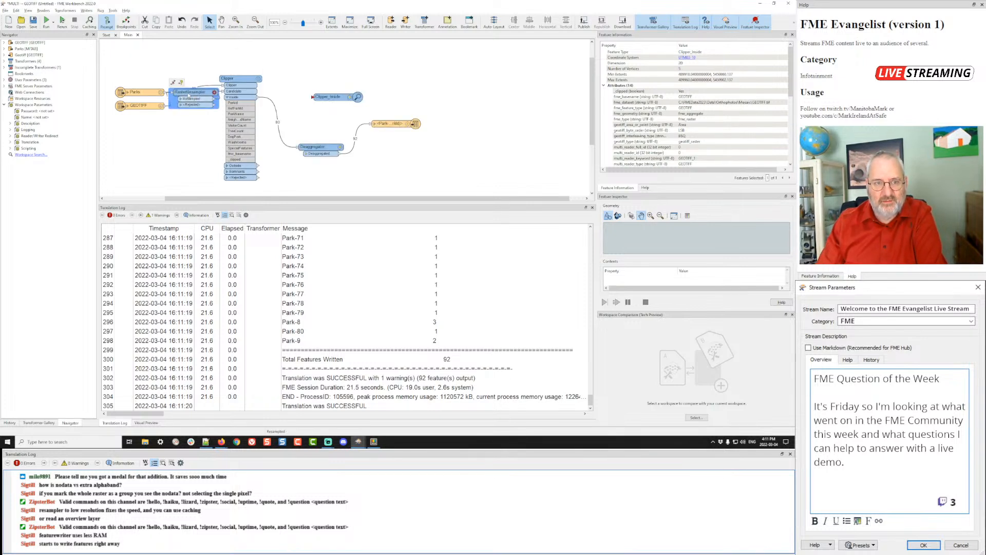
drag(210, 92, 187, 148)
click(193, 148)
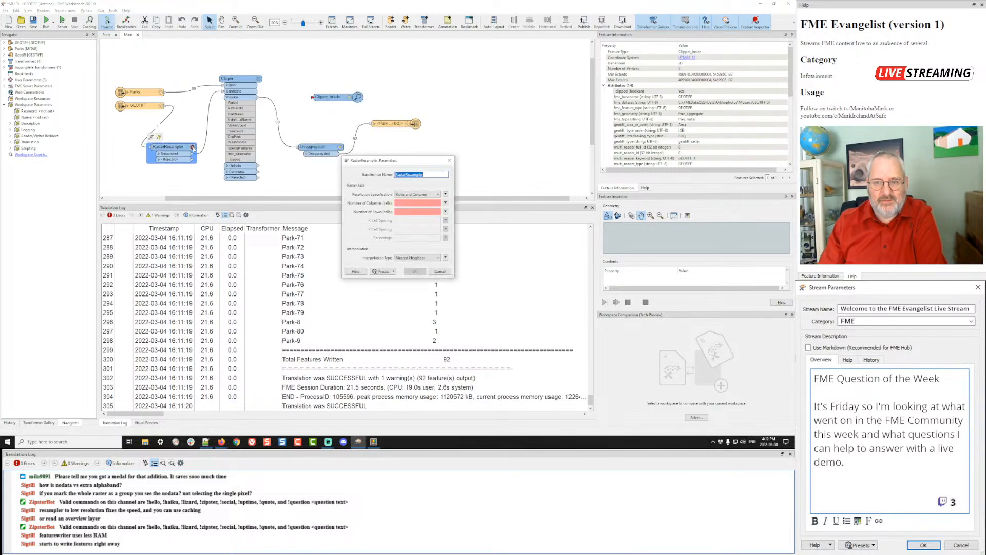
click(412, 194)
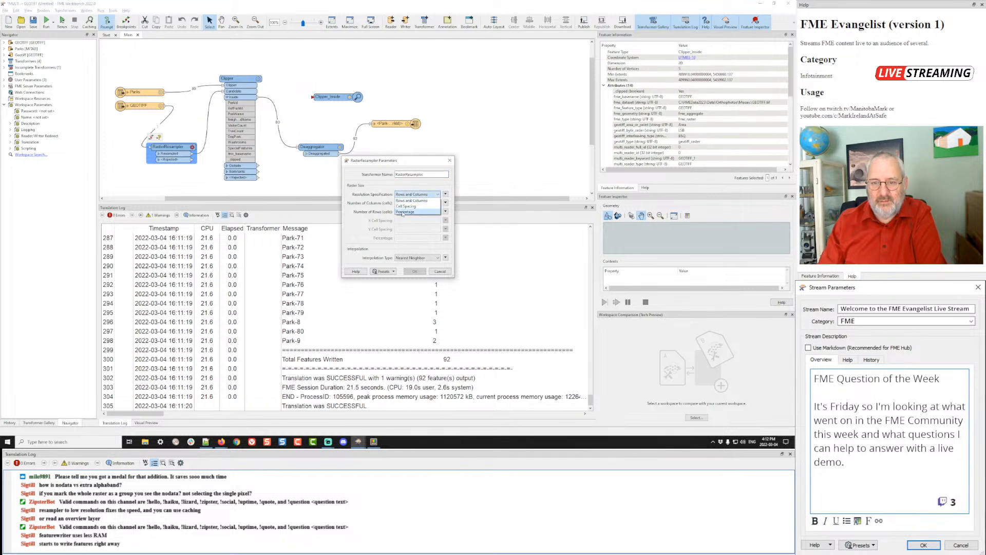
click(403, 215)
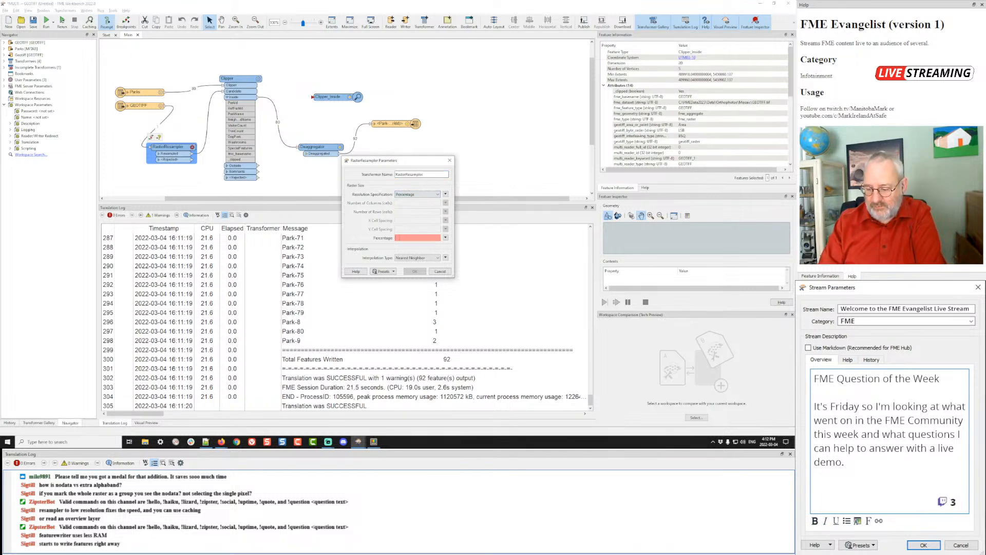
text(10)
key(Return)
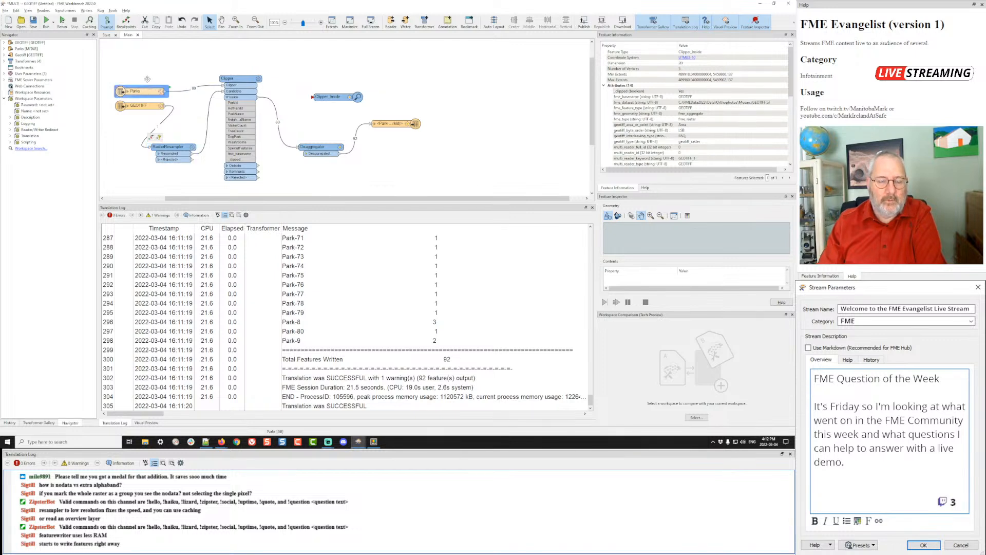
- Insert a Sampler on the Parks-to-Clipper connection, keeping its default settings
drag(161, 92, 156, 67)
click(181, 72)
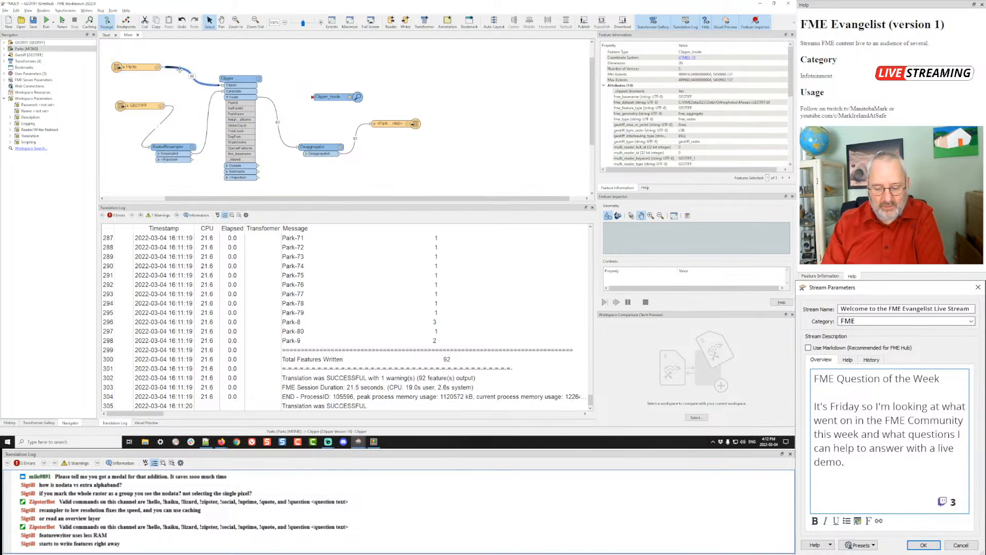
text(sampler)
key(Return)
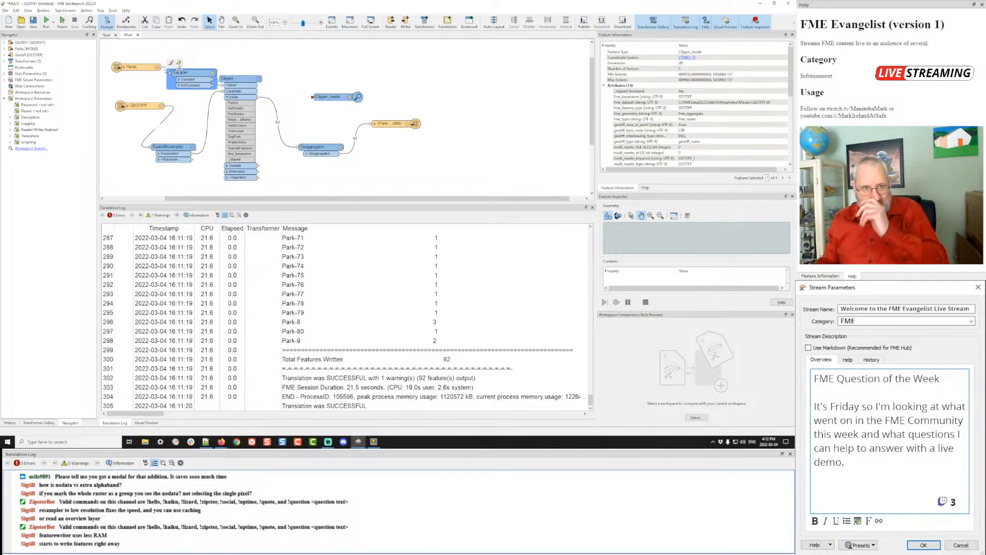
drag(179, 68, 200, 47)
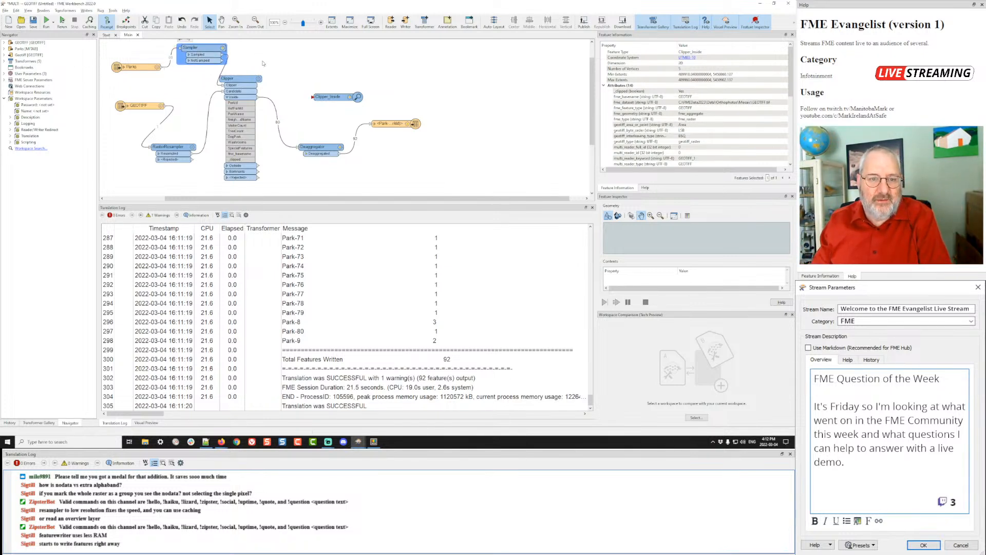
click(230, 61)
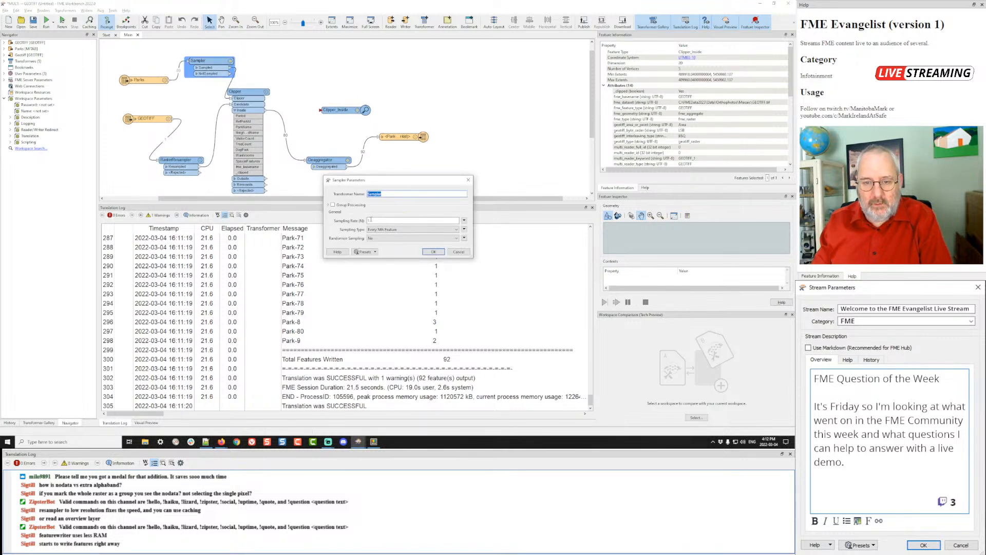
key(Return)
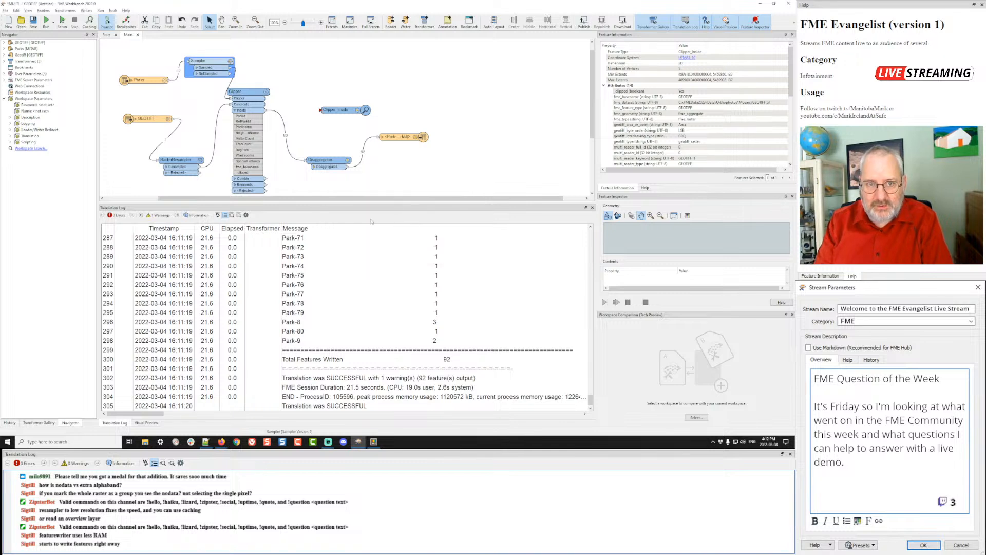
- Add a Bufferer with buffer distance 5 after the Sampler, then start a run
click(229, 81)
text(buff)
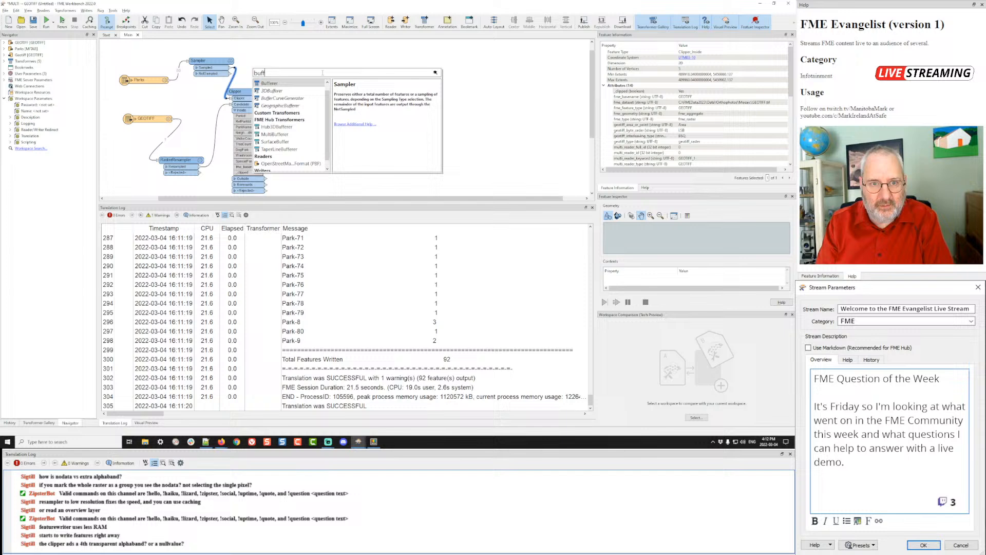
key(Return)
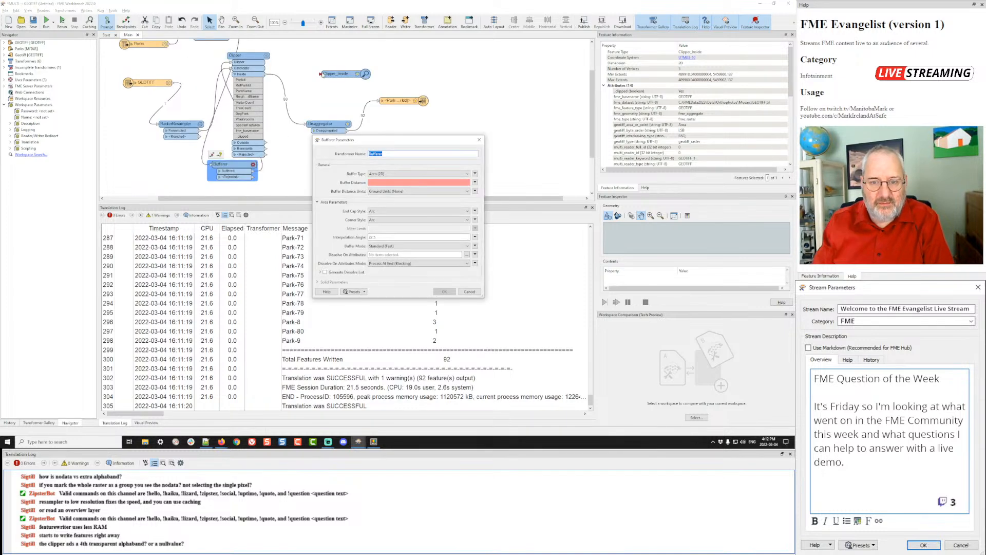
click(381, 182)
text(500)
key(Return)
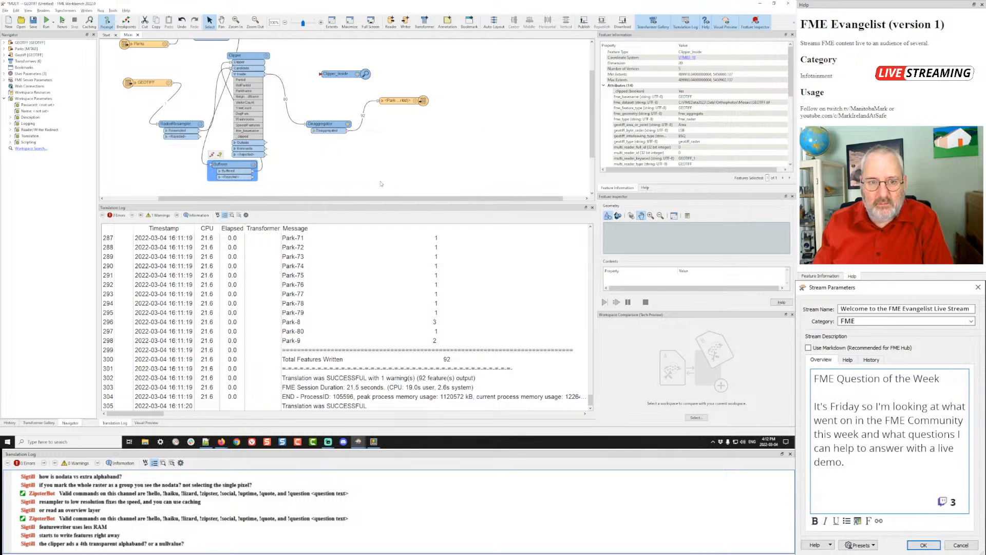
drag(215, 168, 276, 54)
key(ctrl+r)
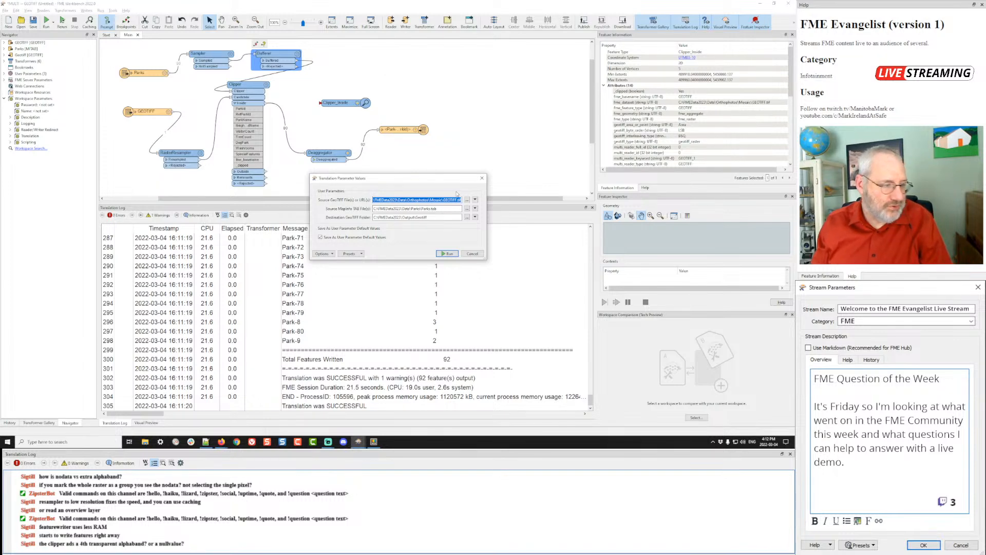
- Run the translation, then rerun with feature caching so 55 Park features are written
click(448, 254)
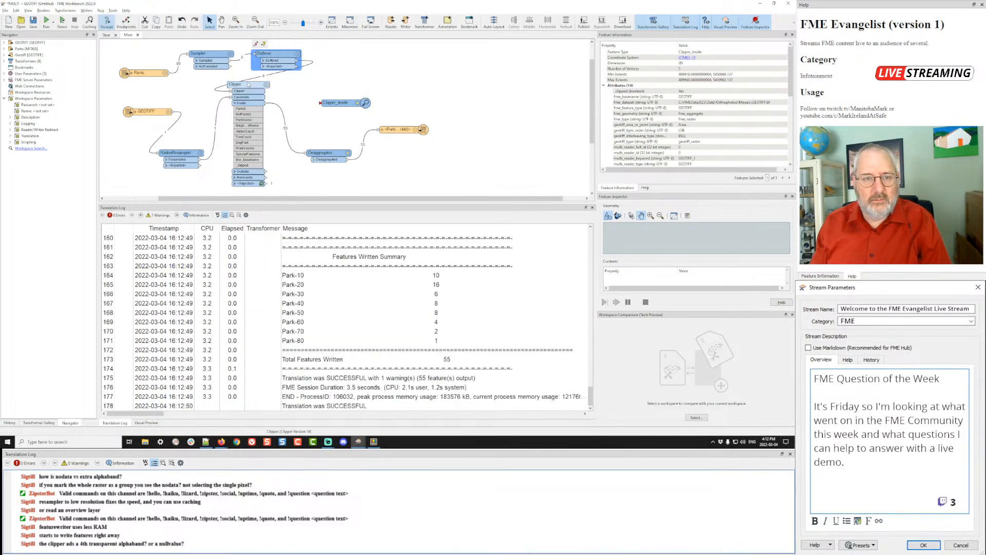
mouse_move(249, 84)
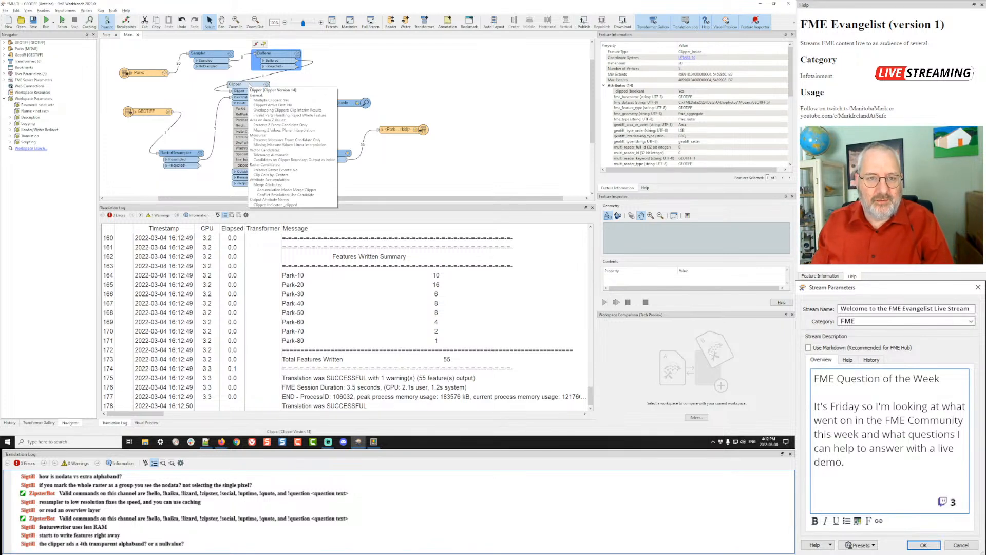
click(250, 86)
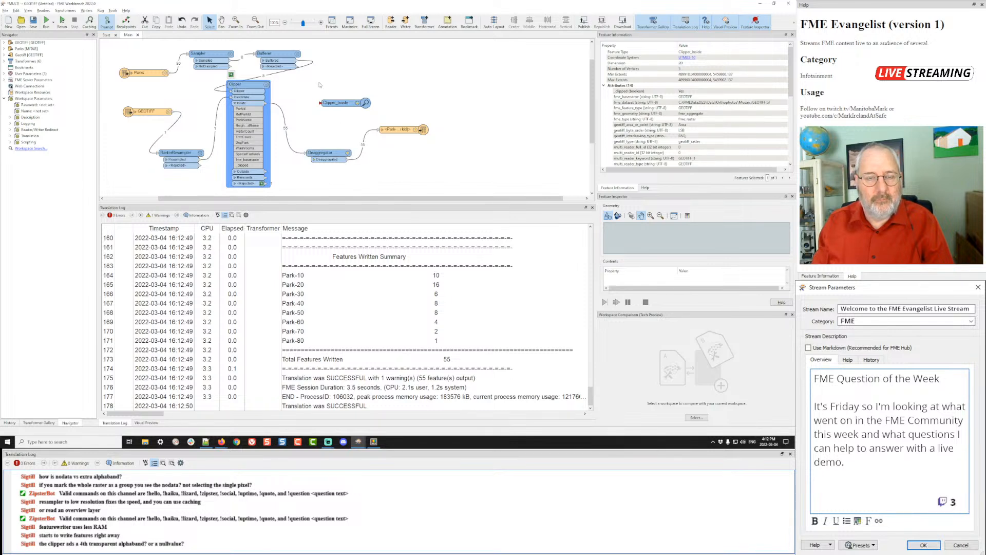
click(106, 23)
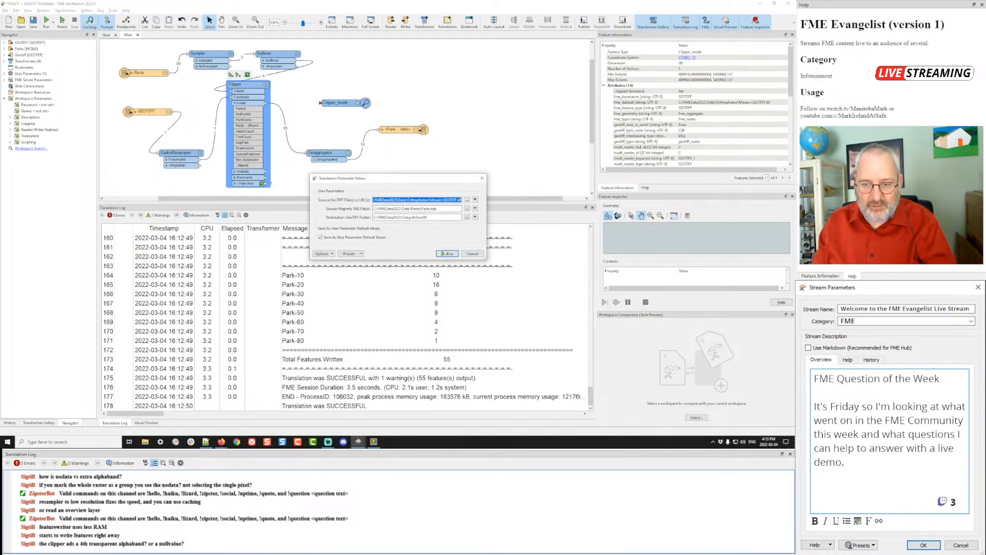
click(445, 253)
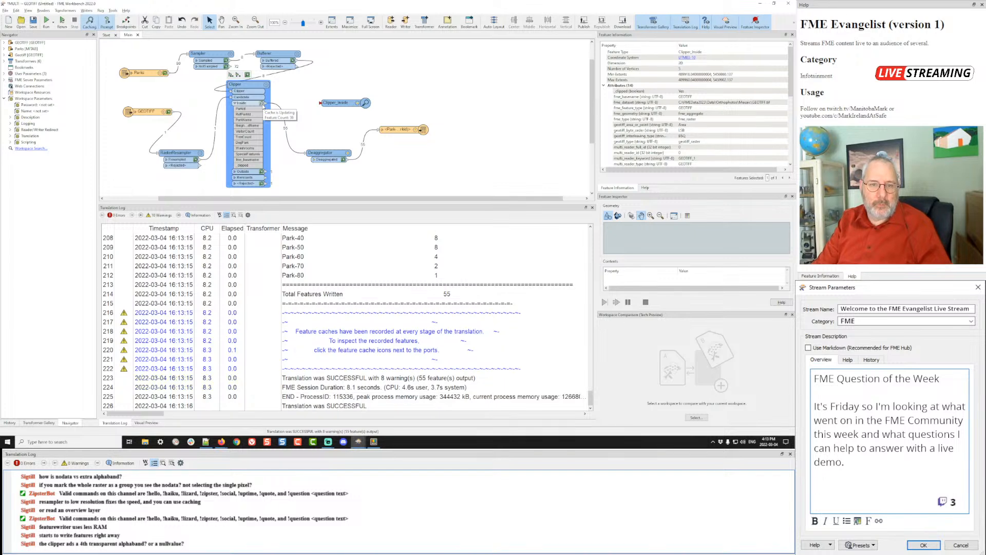
- Preview the cached Clipper Inside rasters and Bufferer circles in Visual Preview, inspecting pixel values
click(262, 104)
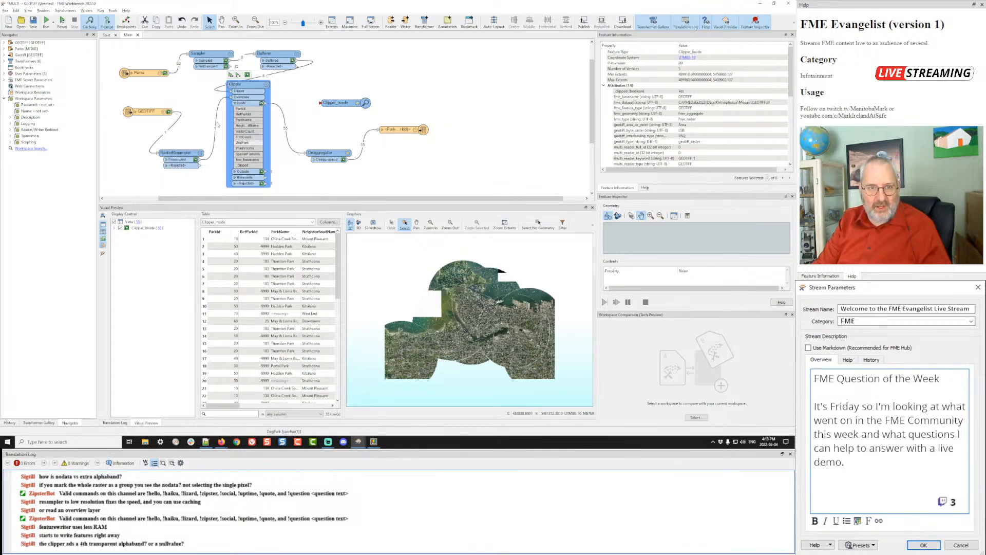
click(294, 61)
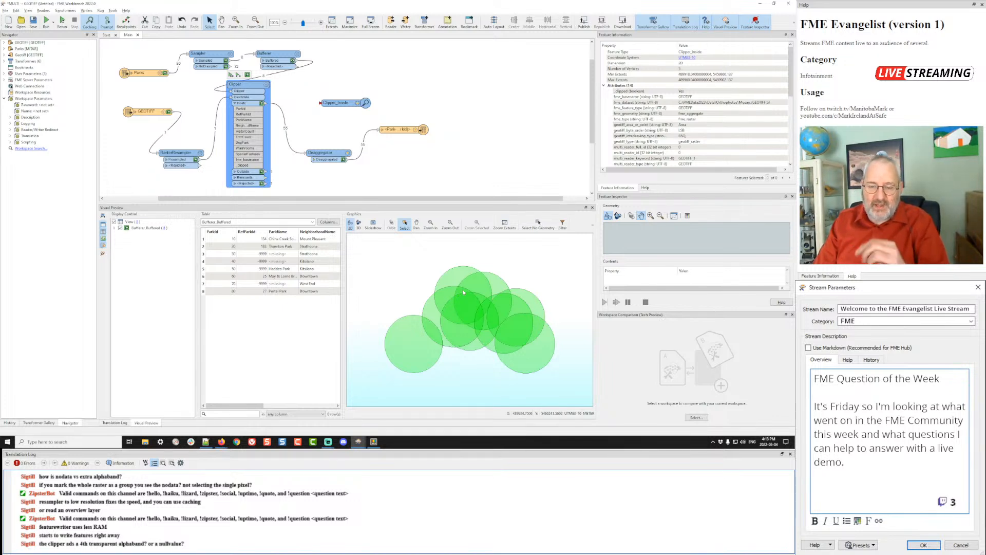
click(260, 103)
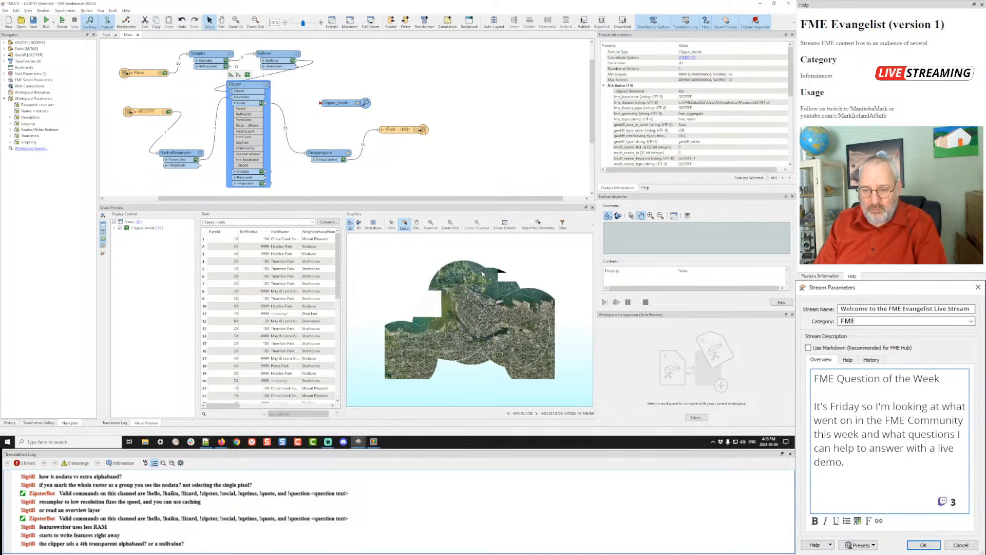
click(478, 272)
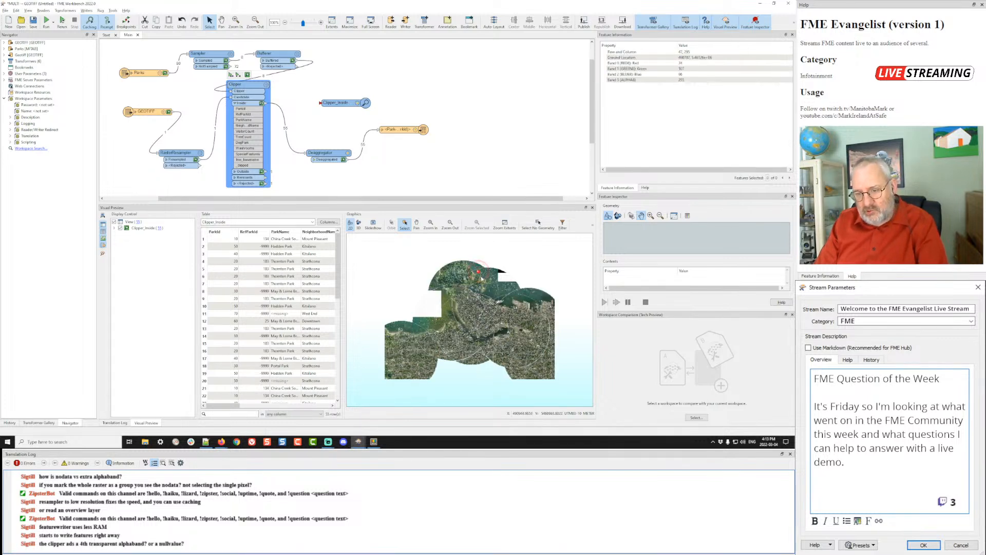
- Disconnect the Deaggregator from the Park writer by rerouting and deleting the connection
click(399, 131)
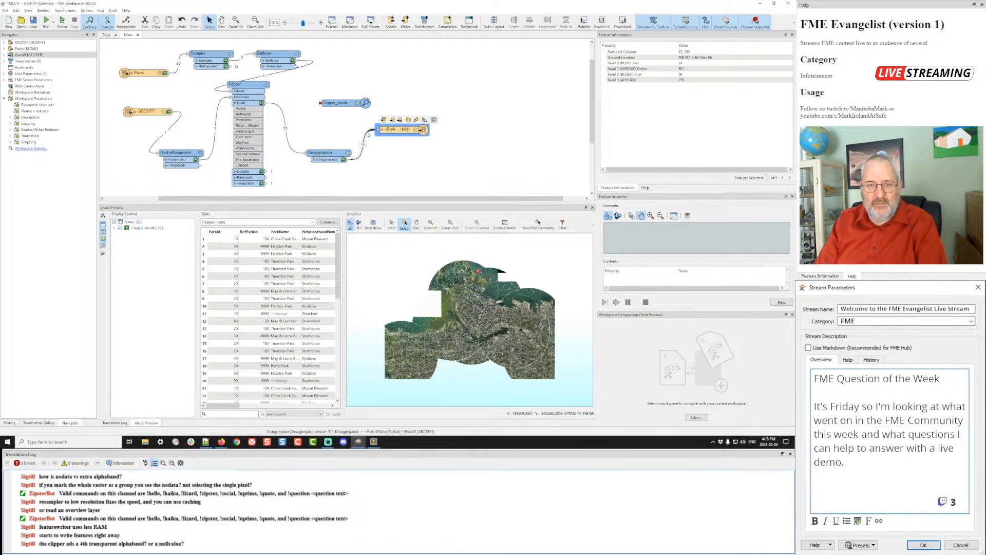
drag(368, 134, 323, 103)
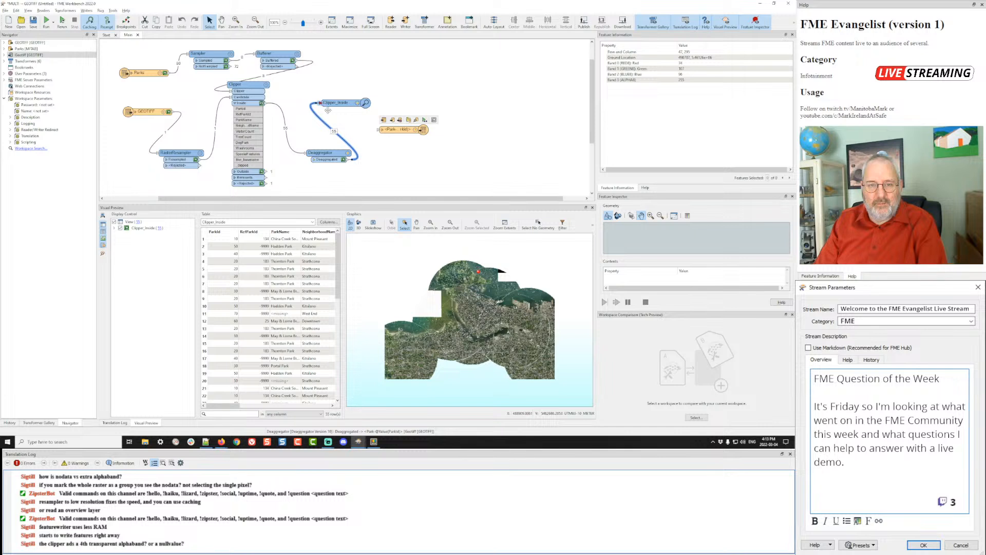
key(Delete)
- Connect the Clipper's Inside output to Clipper_Inside, grouped by ParkId, and run to the inspector
drag(265, 104, 322, 103)
click(357, 103)
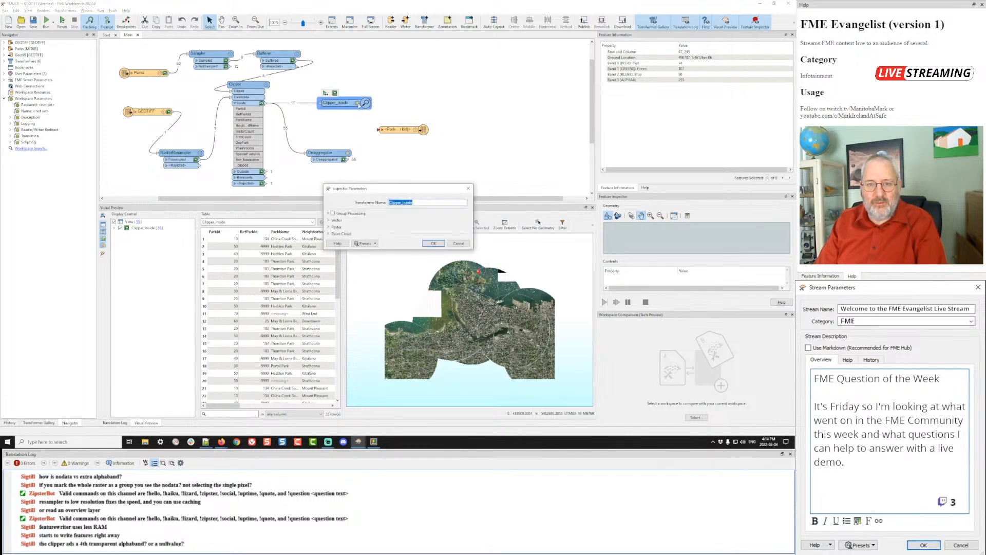
click(333, 214)
click(457, 223)
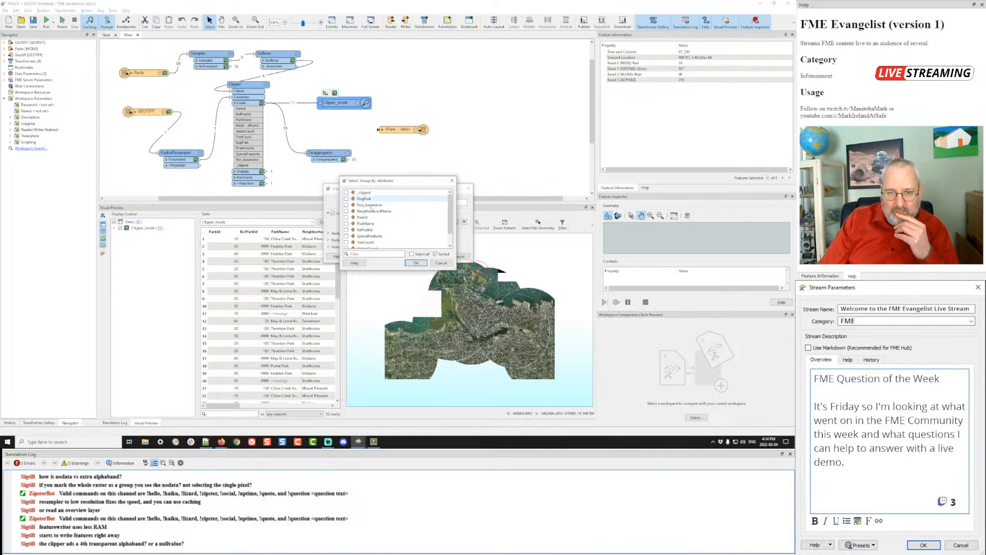
click(362, 218)
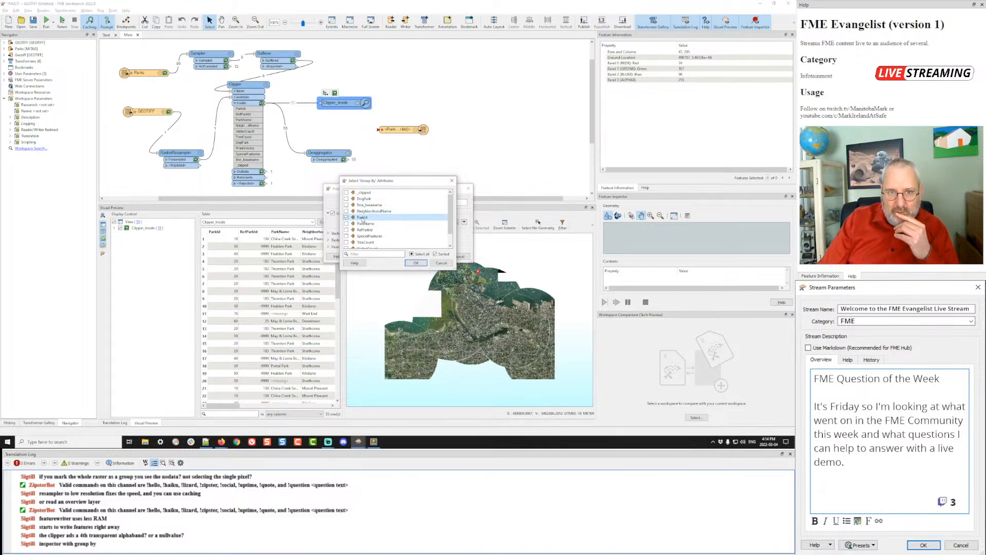
click(416, 262)
click(432, 256)
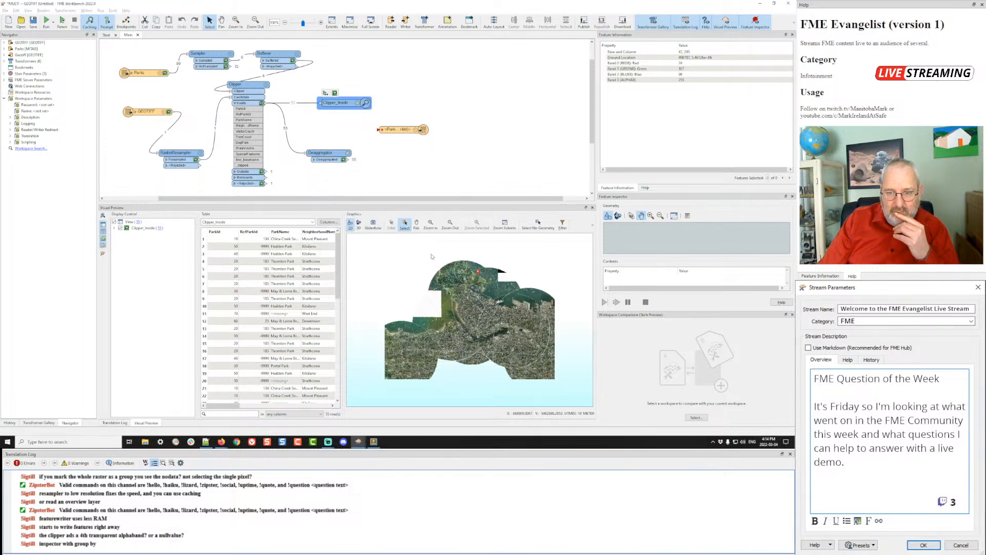
click(325, 93)
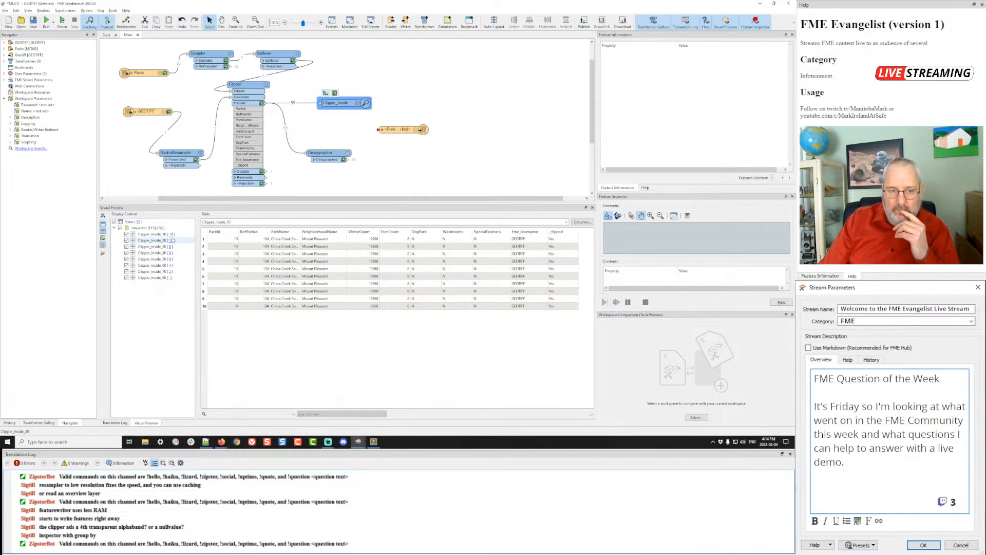
- Show only the Clipper_Inside_20 group in Visual Preview, then open the Clipper parameters
click(121, 228)
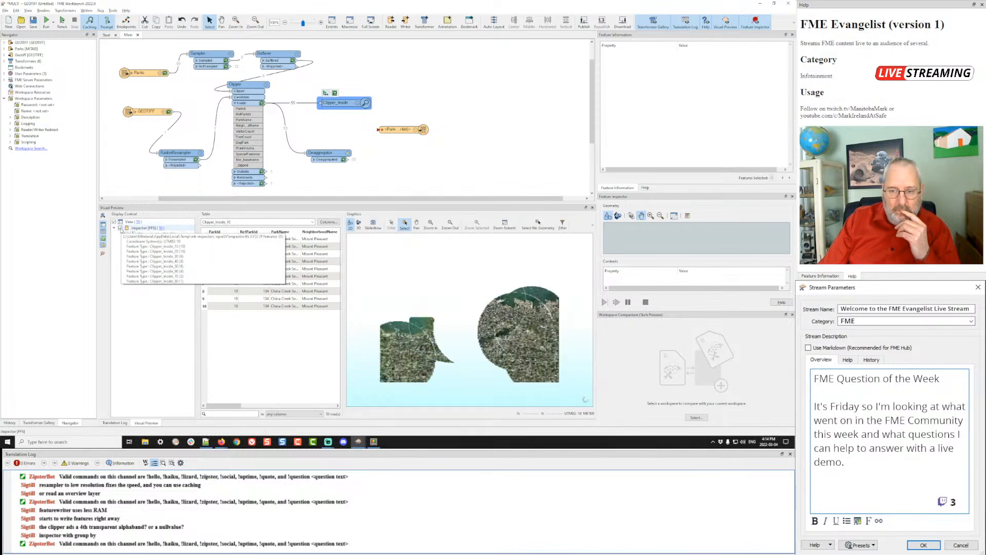
click(120, 228)
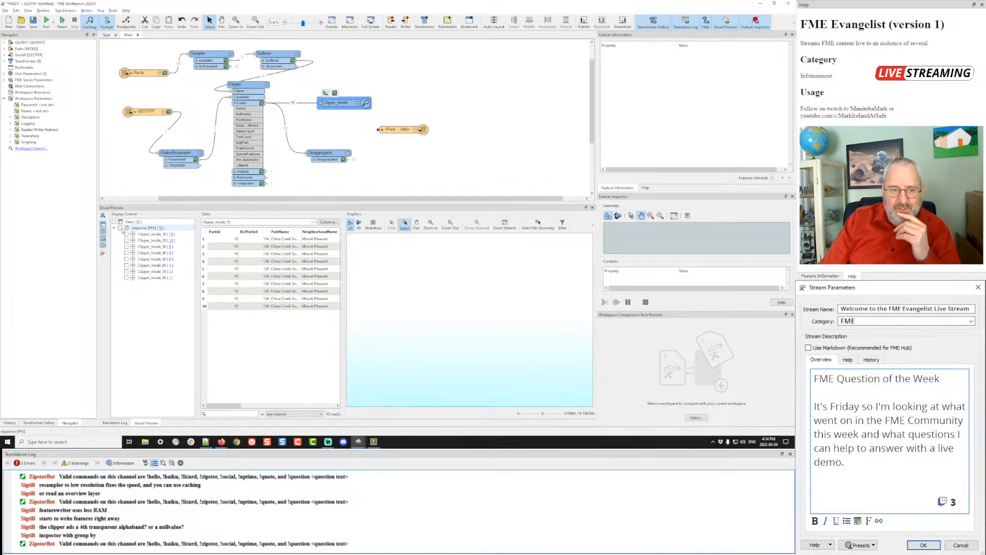
click(127, 234)
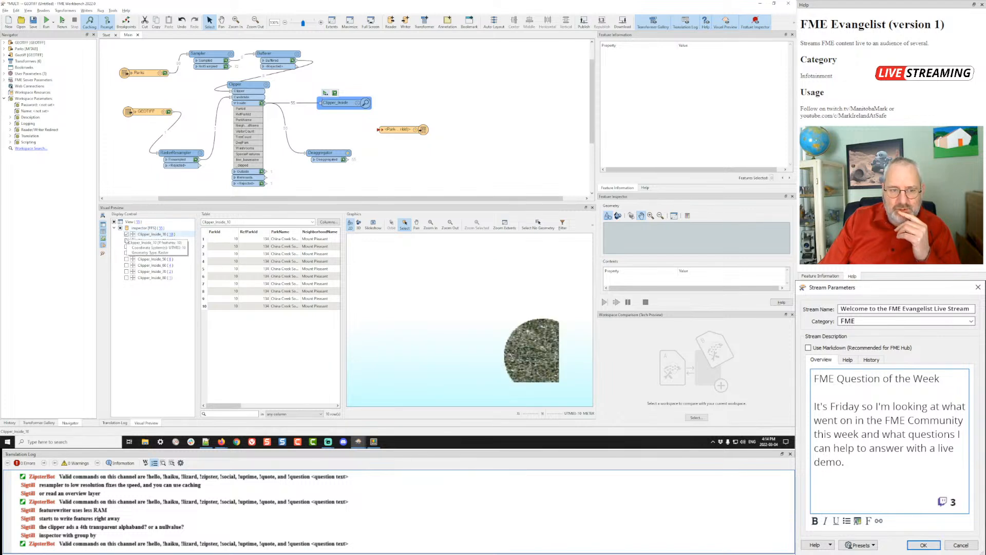
click(126, 241)
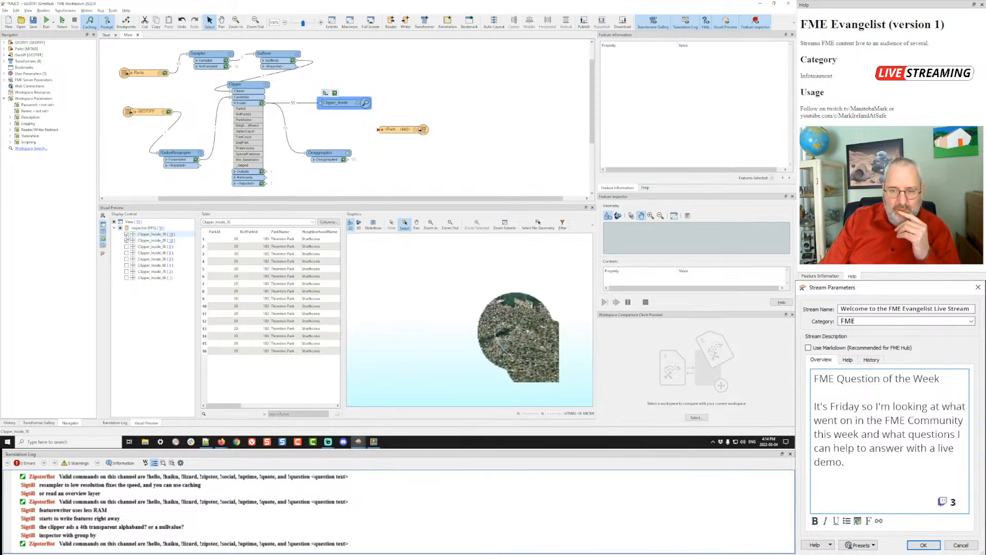
click(126, 235)
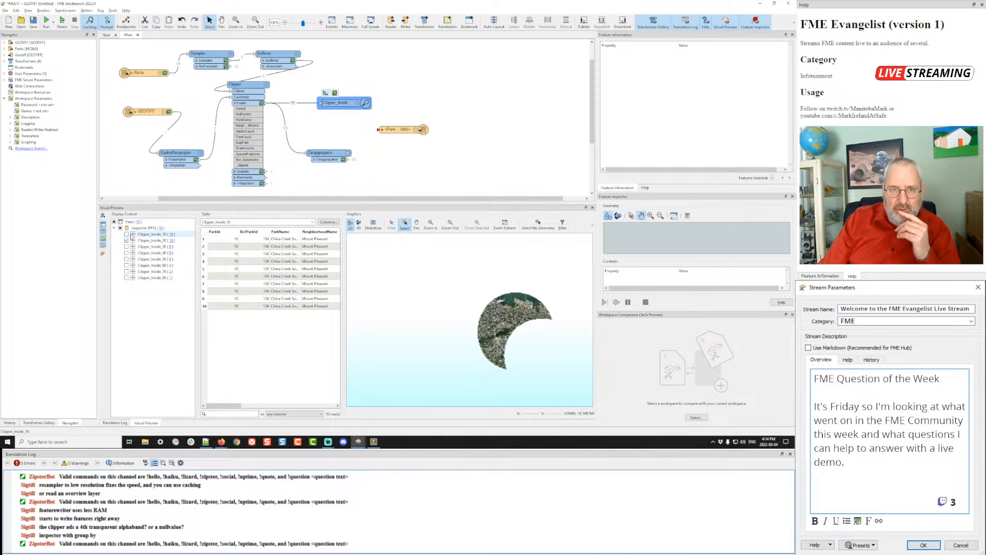
double_click(266, 85)
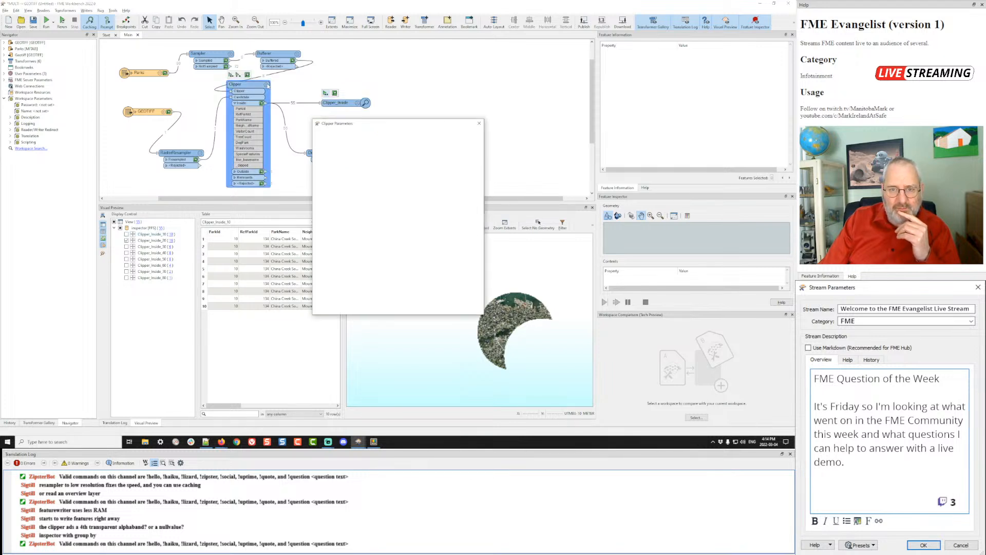
- Set Overlapping Clippers to Clip Original Candidates and rerun the workspace
click(409, 181)
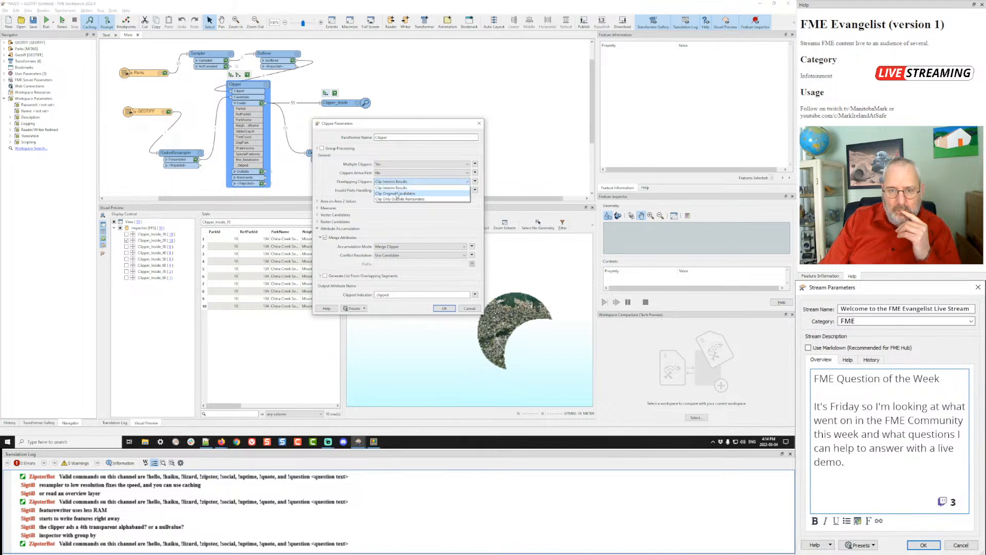
click(397, 194)
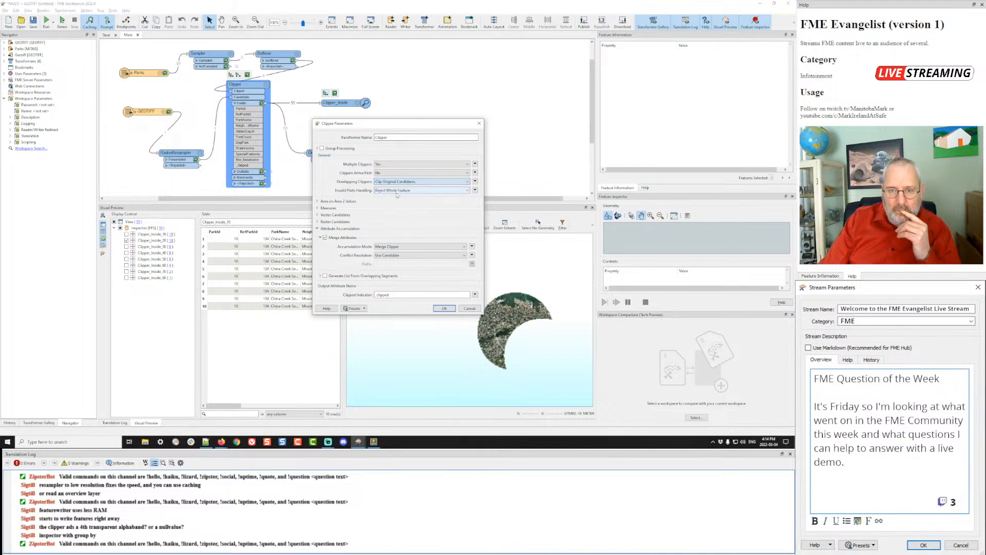
click(443, 308)
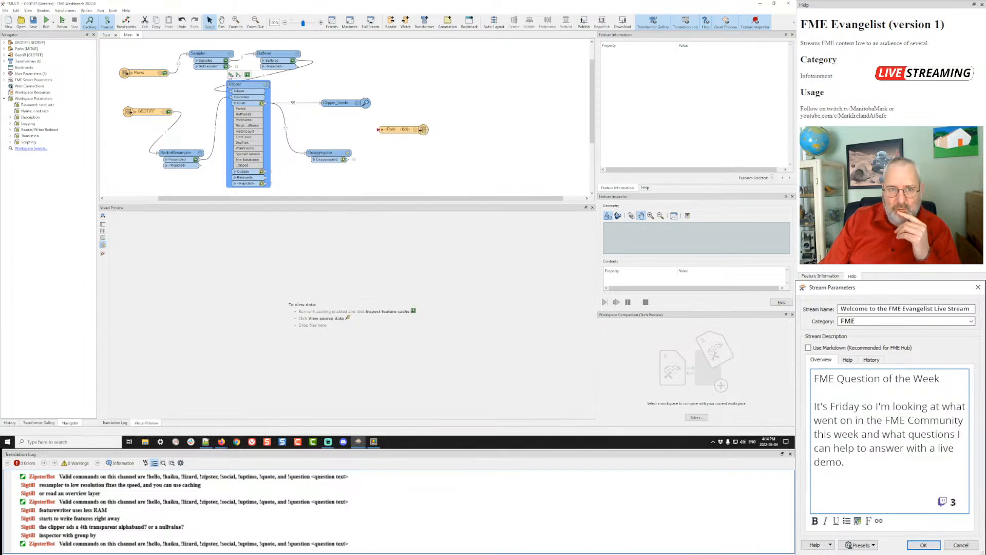
click(231, 75)
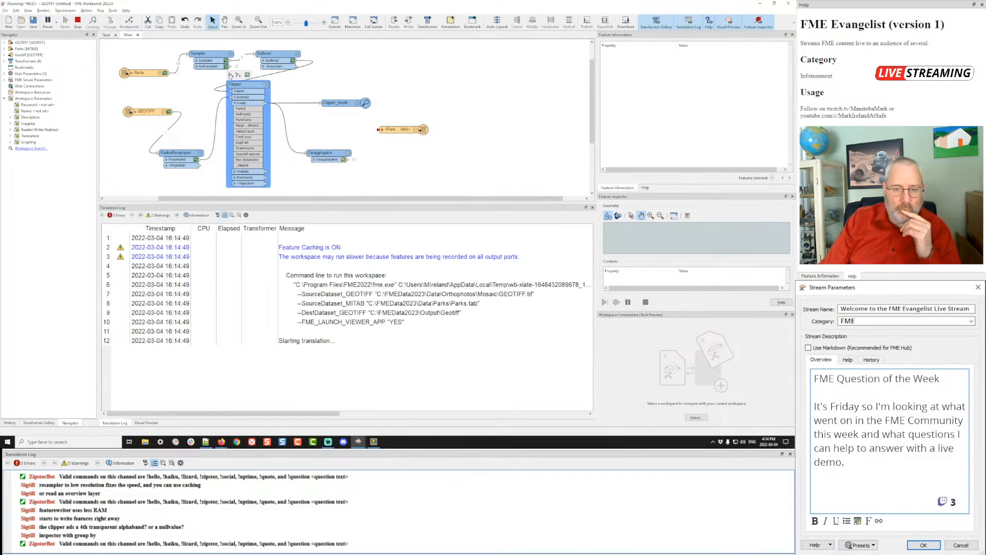
- Read through the Clipper's help documentation in the Help panel
click(646, 188)
scroll(683, 108, down, 3)
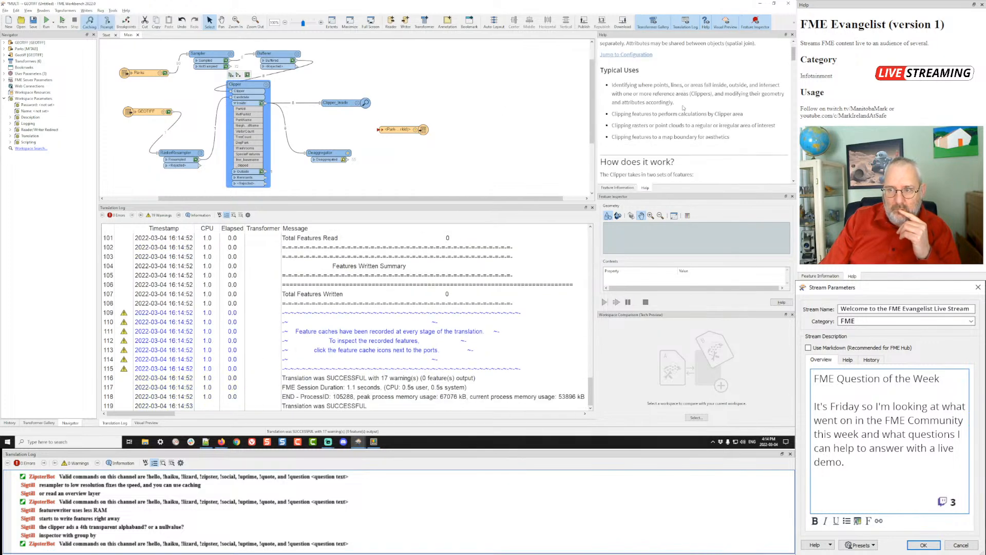
scroll(683, 108, down, 3)
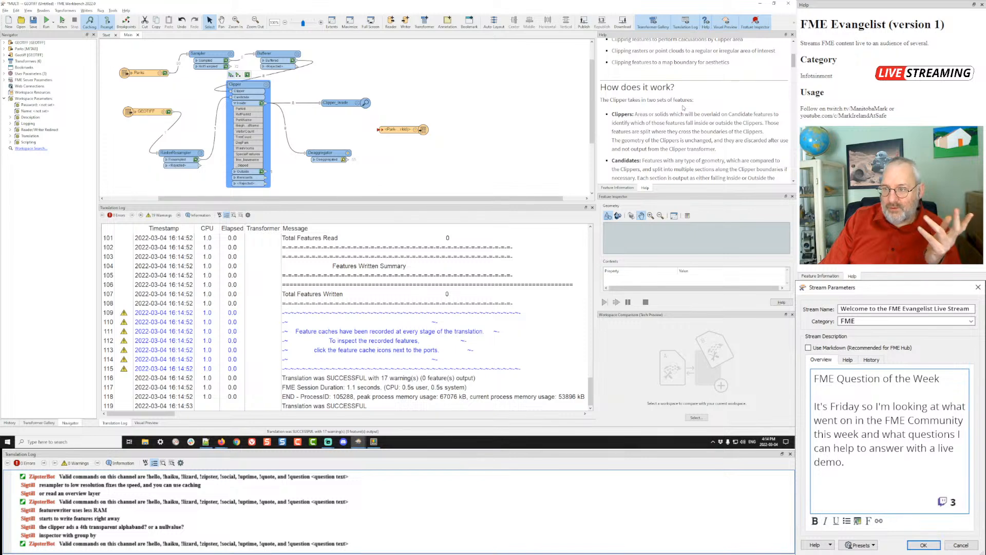
- Scroll the Clipper help to the Raster Clipping and Nodata section on nodata cells outside clip areas
scroll(684, 108, down, 5)
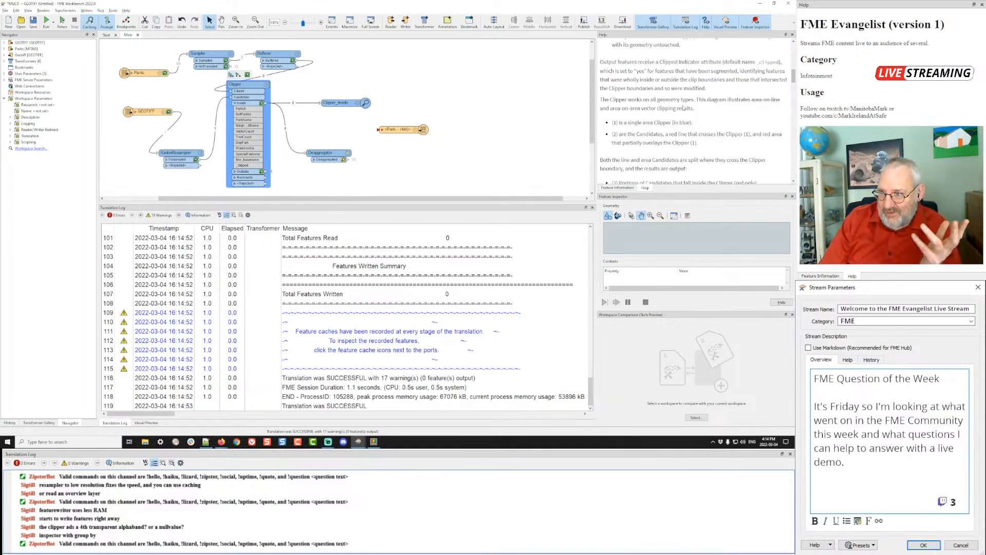
scroll(683, 108, down, 1)
scroll(683, 108, down, 2)
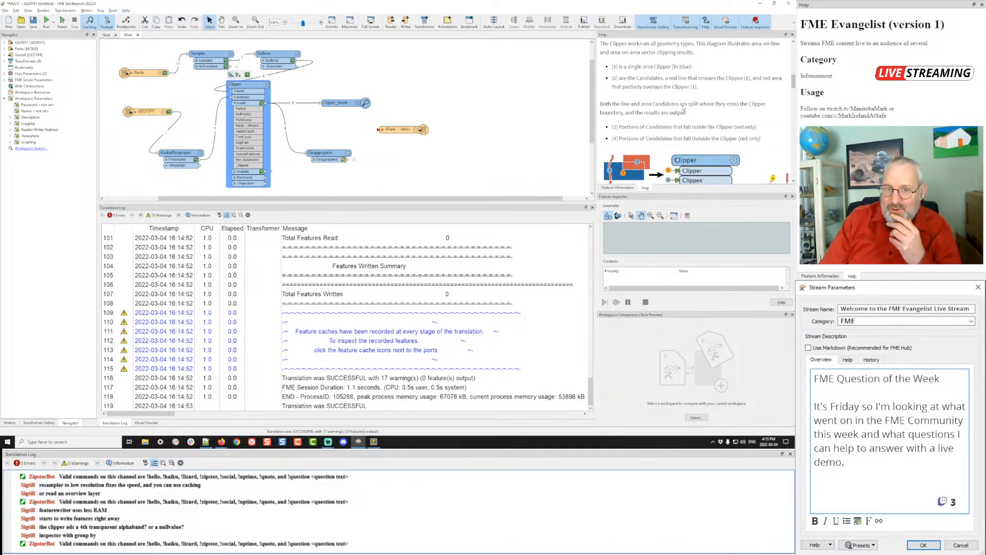
scroll(683, 108, down, 2)
scroll(684, 108, down, 5)
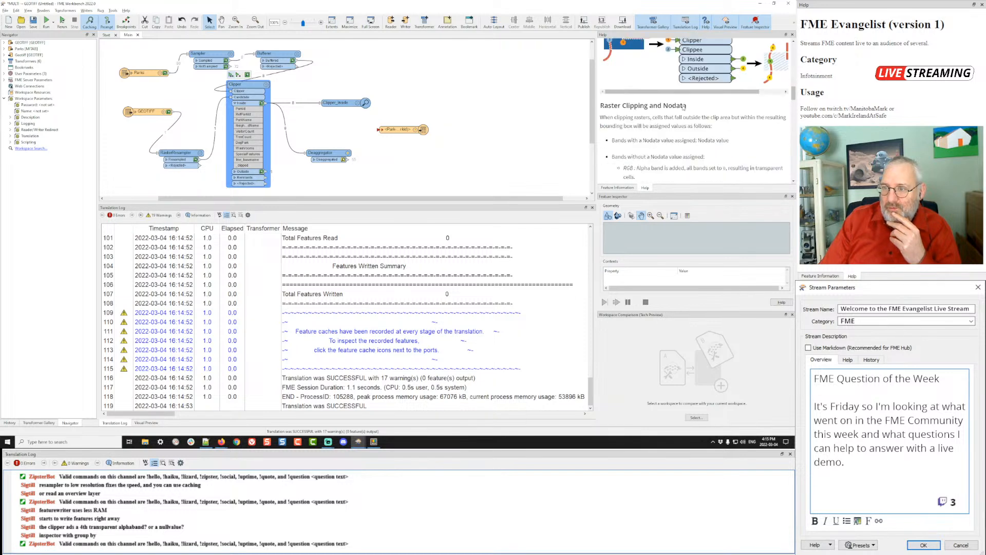
scroll(683, 107, down, 13)
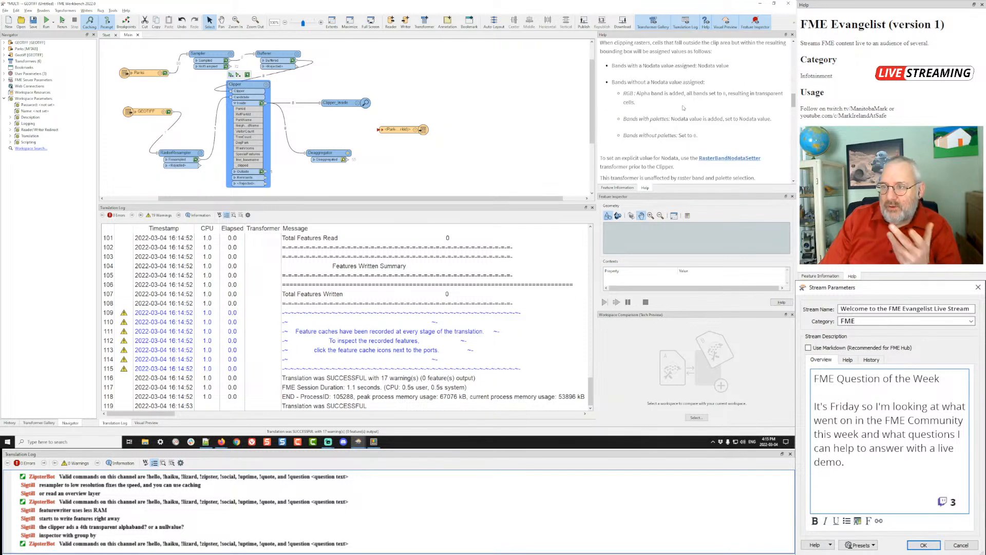
scroll(684, 108, up, 1)
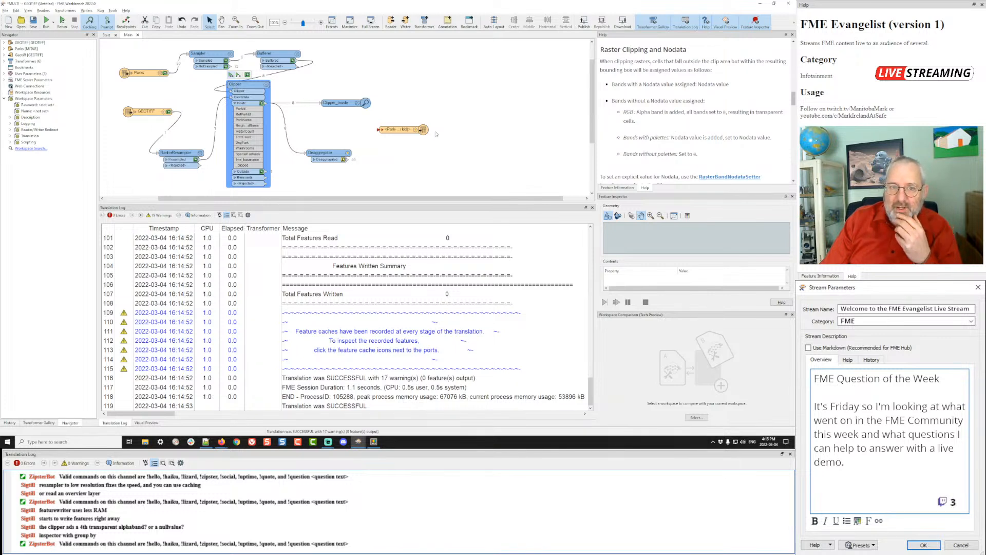
- Load the Clipper_Inside inspector output in Visual Preview, showing only the Clipper_Inside_20 raster
click(262, 104)
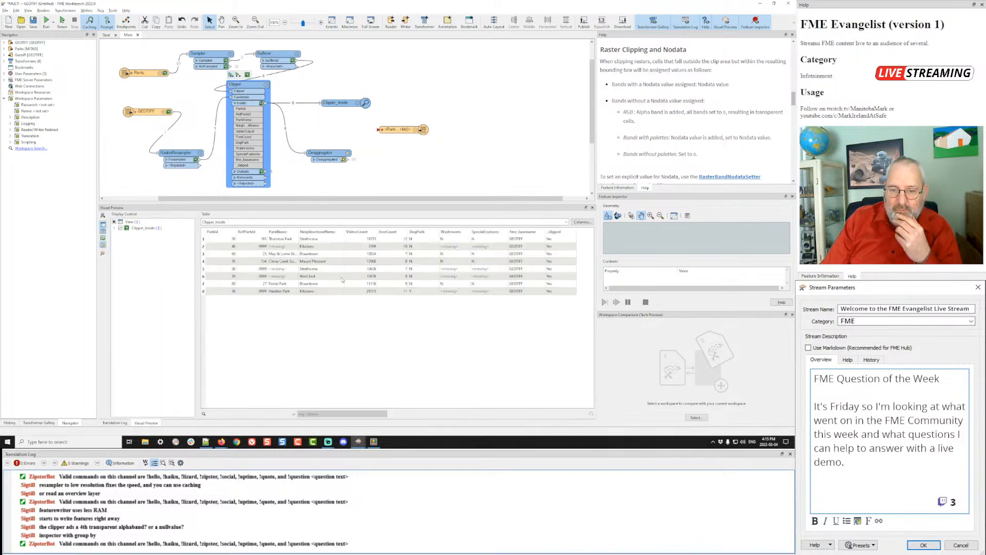
click(114, 229)
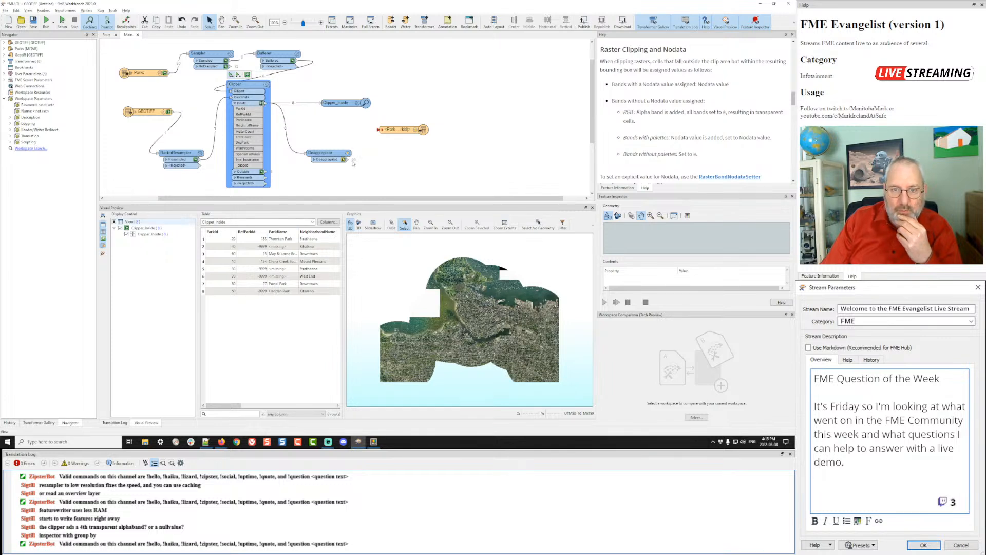
click(338, 103)
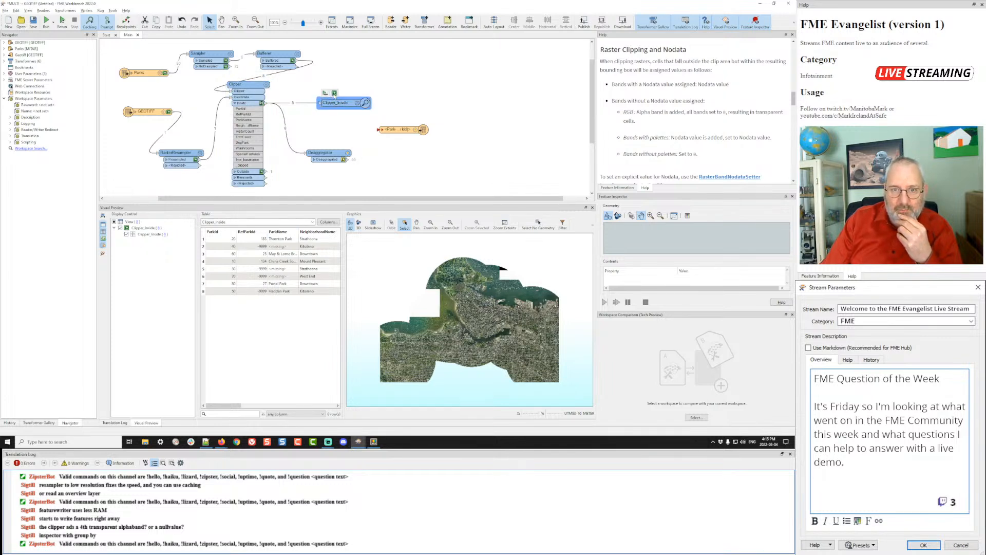
click(335, 94)
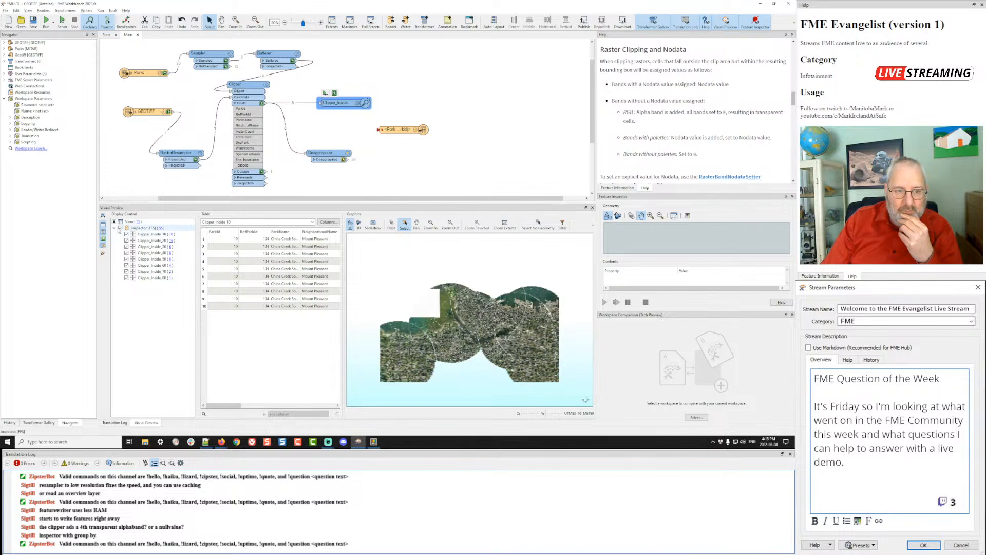
click(121, 227)
click(126, 240)
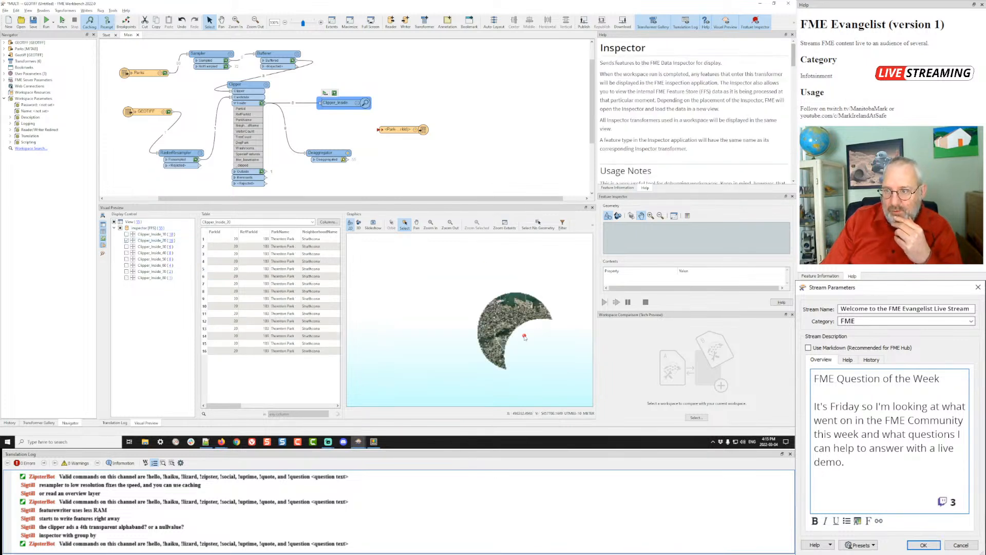
- Query several cells in the crescent raster to read their band values in Feature Information
click(617, 188)
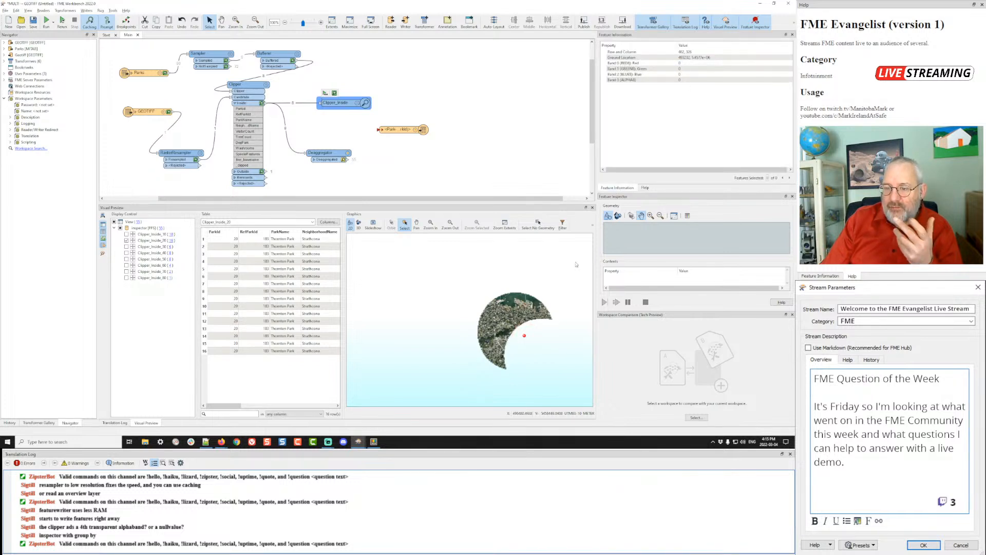
click(532, 326)
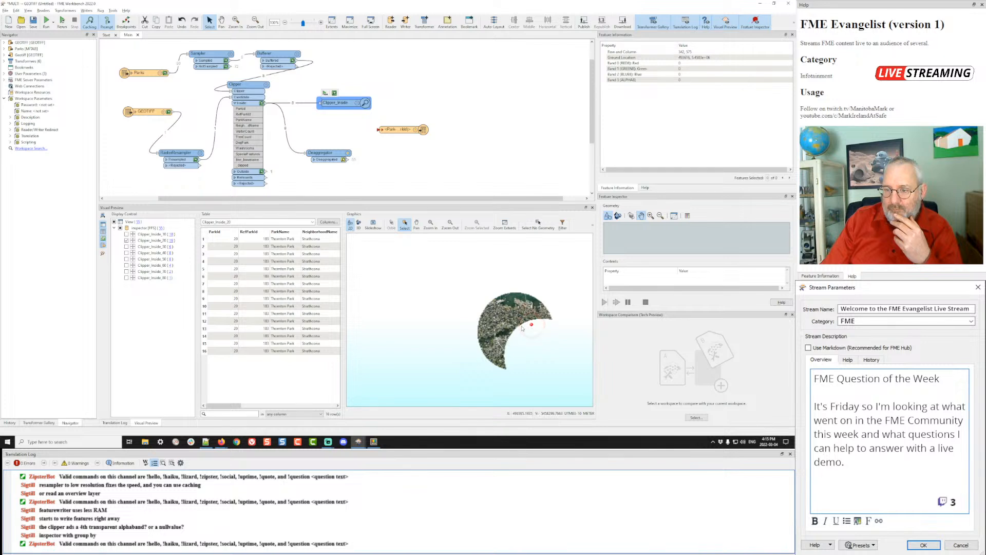
click(521, 329)
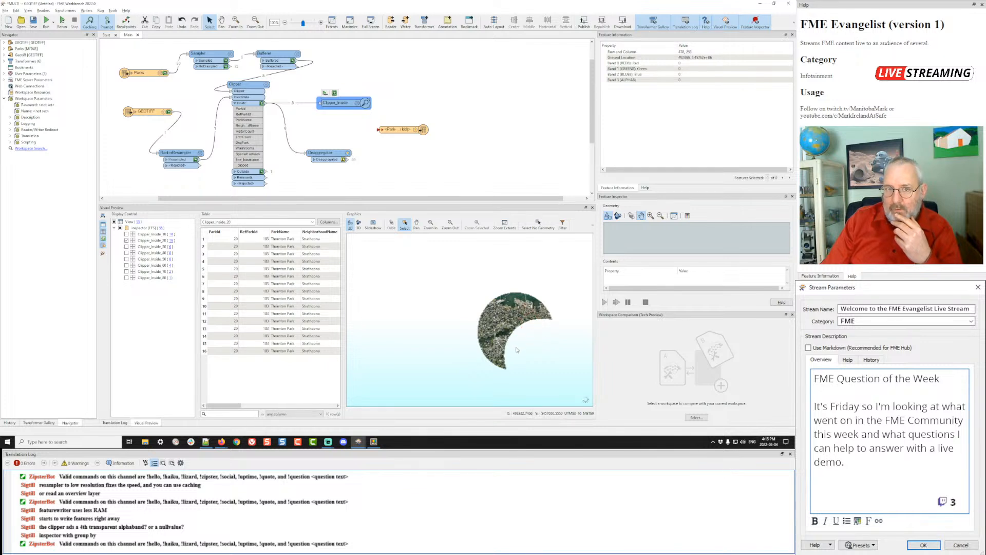
click(517, 350)
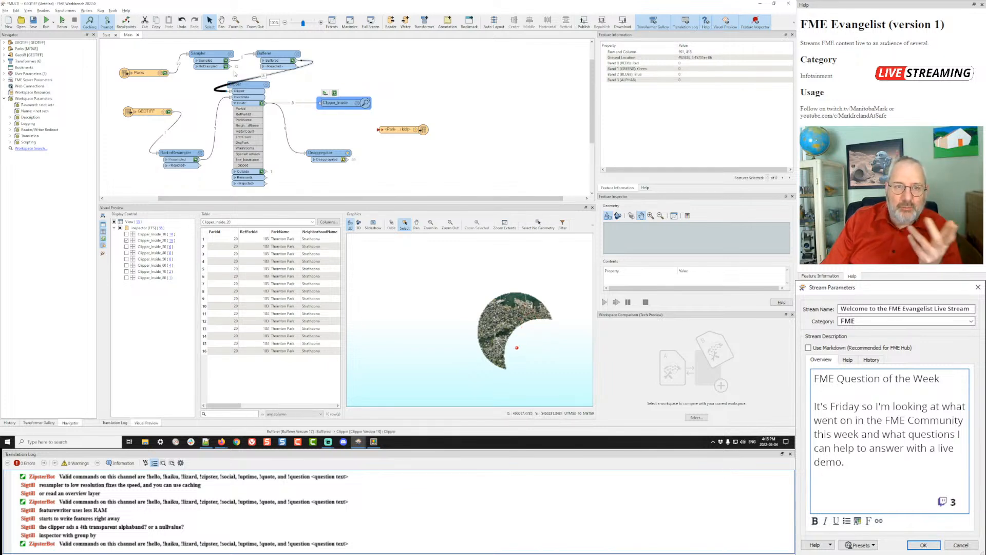
click(214, 136)
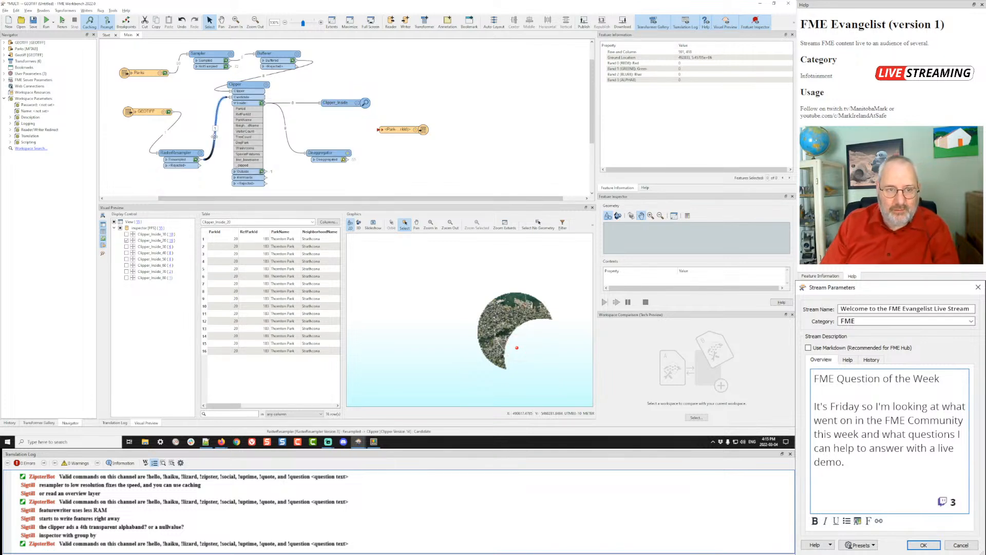
- Insert a RasterBandNodataSetter before the Clipper with a Nodata Value of 1
text(nodat)
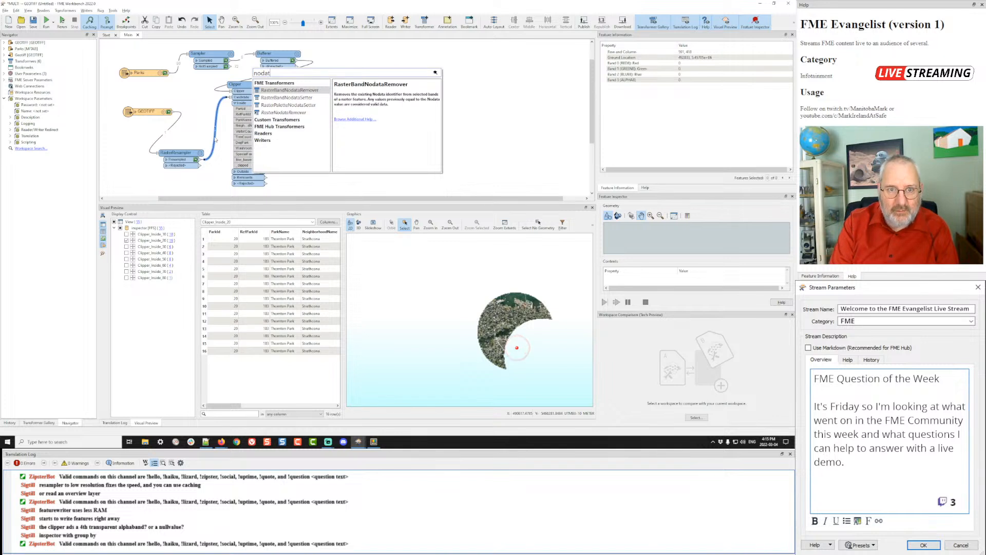
key(Down)
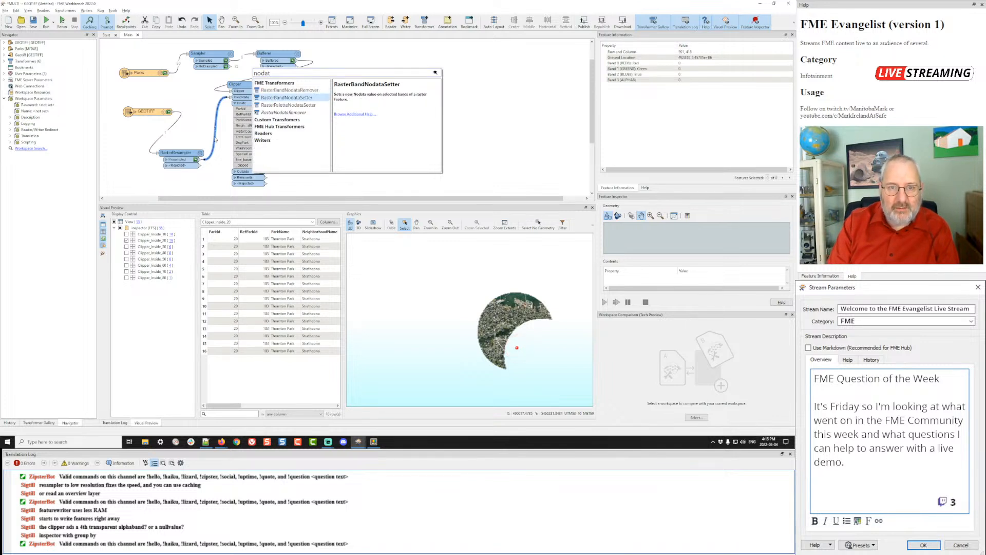
key(Return)
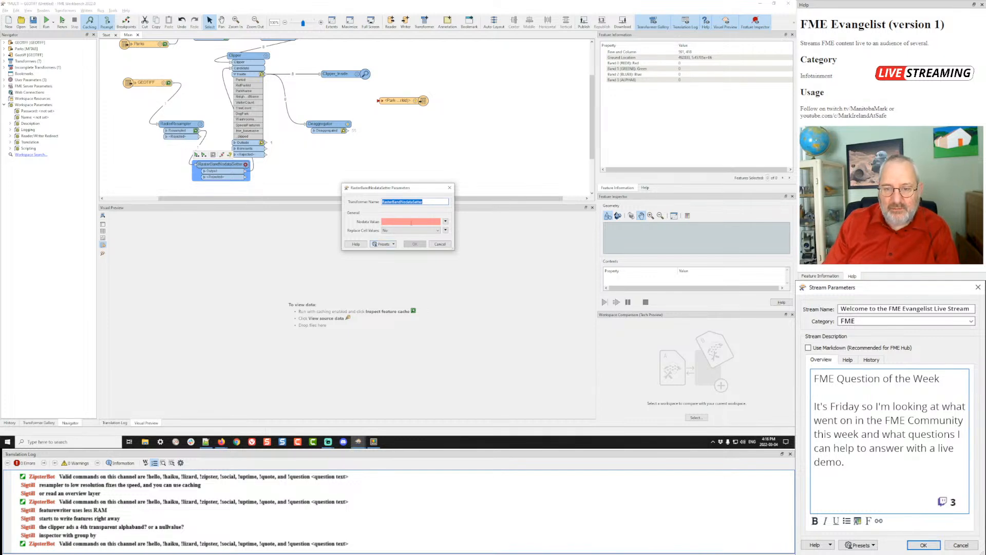
click(411, 222)
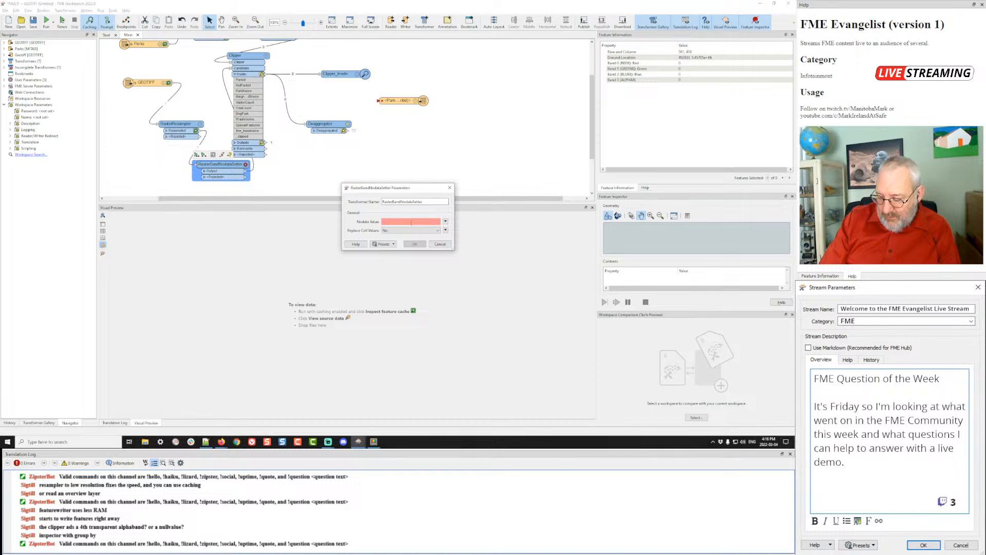
text(128)
key(Return)
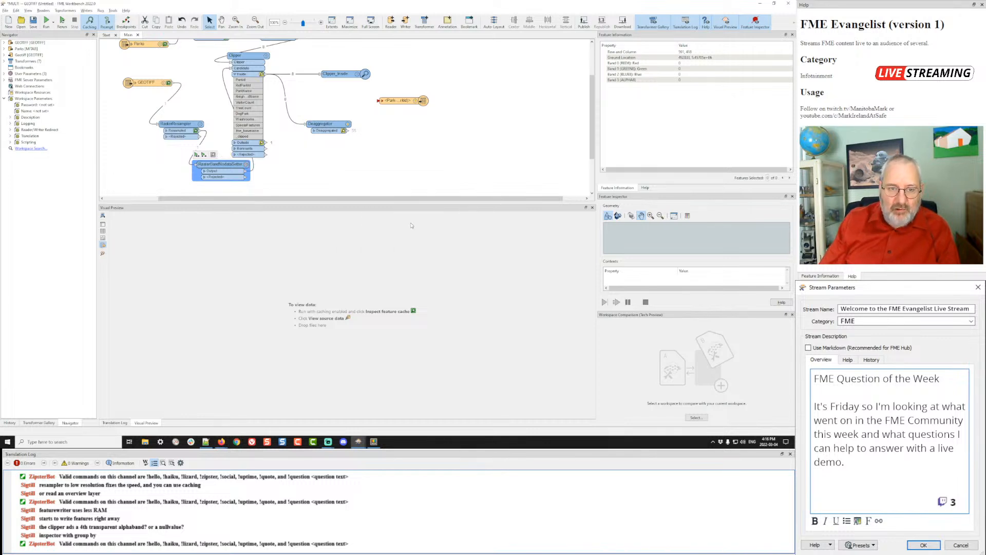
- Rerun the workspace, shift the RasterBandNodataSetter left, and view the cached Clipper_Inside output
key(F5)
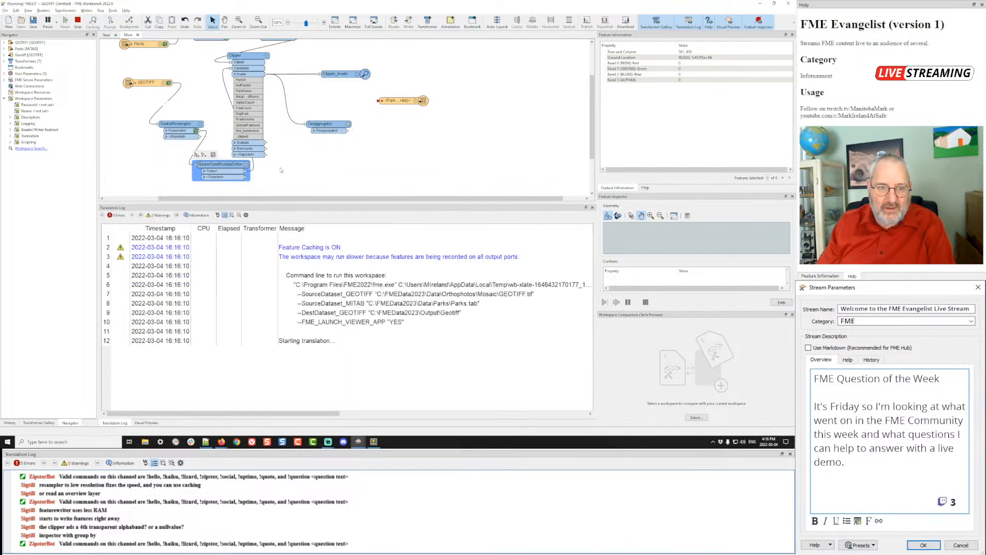
drag(224, 171, 178, 170)
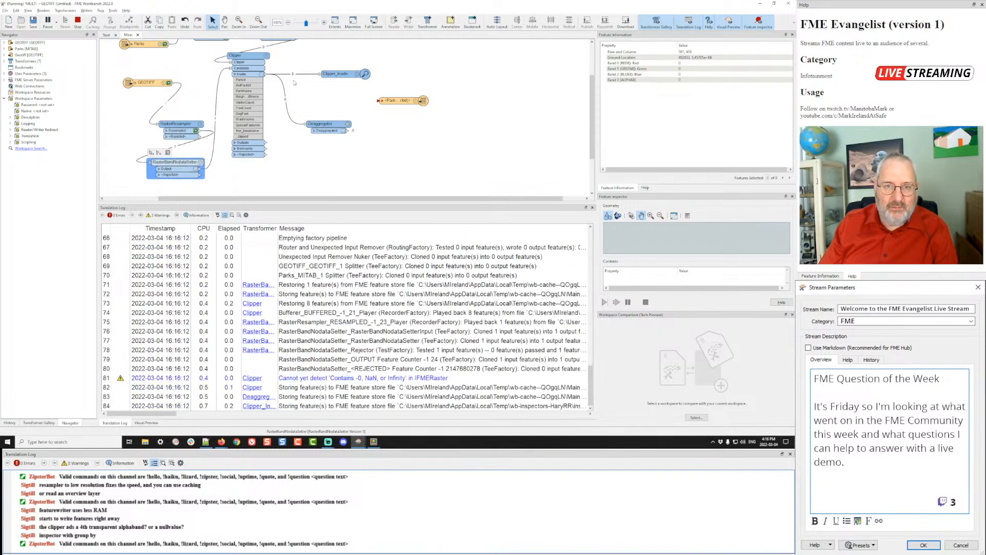
click(342, 74)
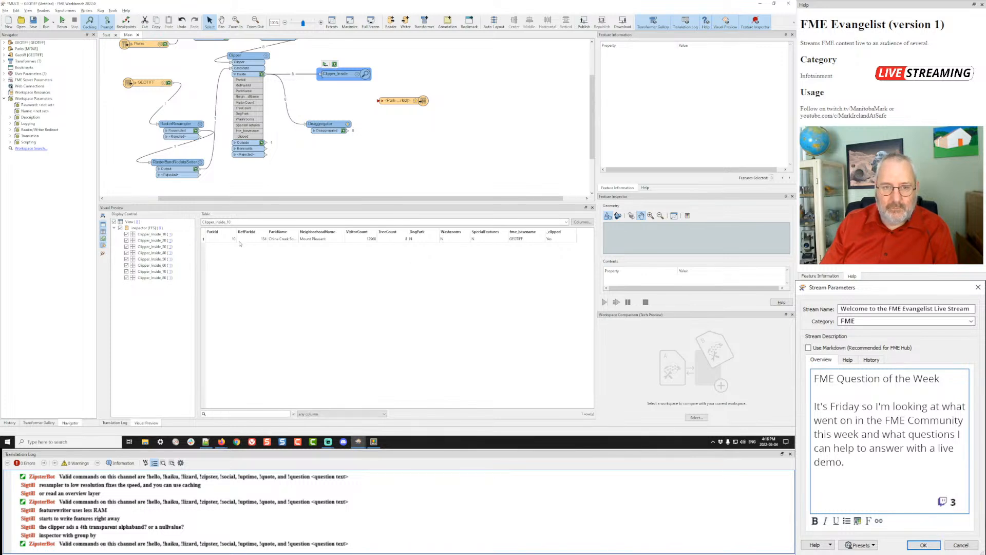
- Show the Clipper_Inside_10 and Clipper_Inside_20 rasters in turn and inspect their pixel values
click(120, 228)
click(126, 234)
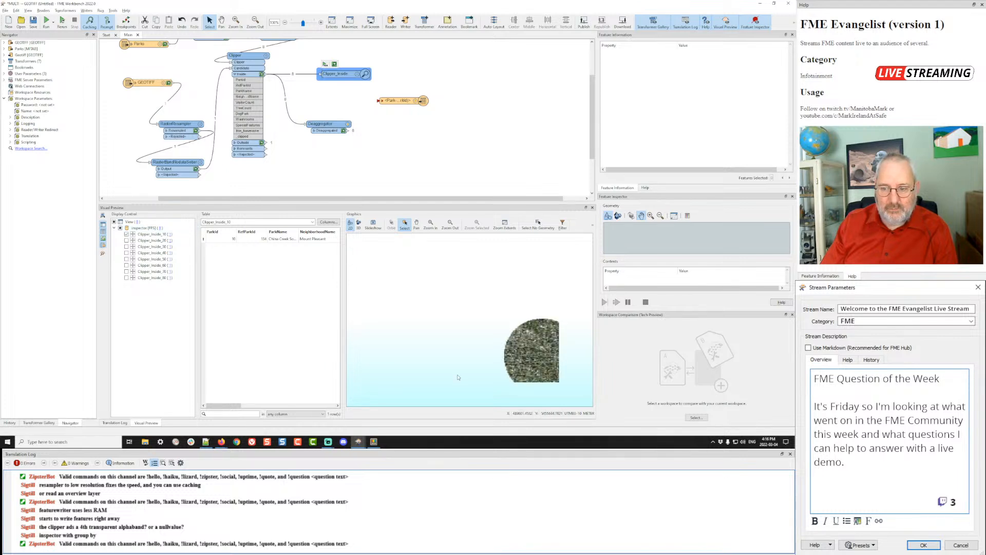
click(126, 240)
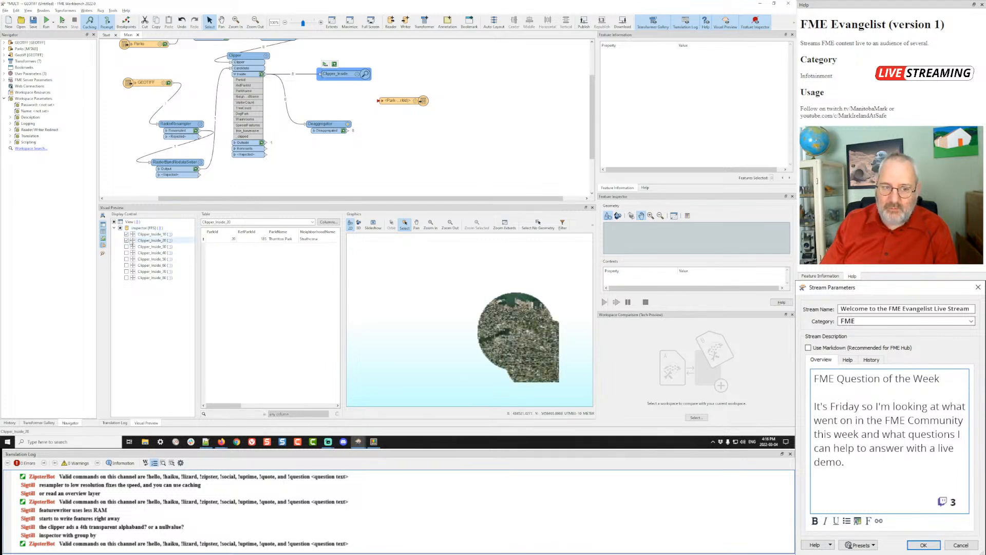
click(126, 234)
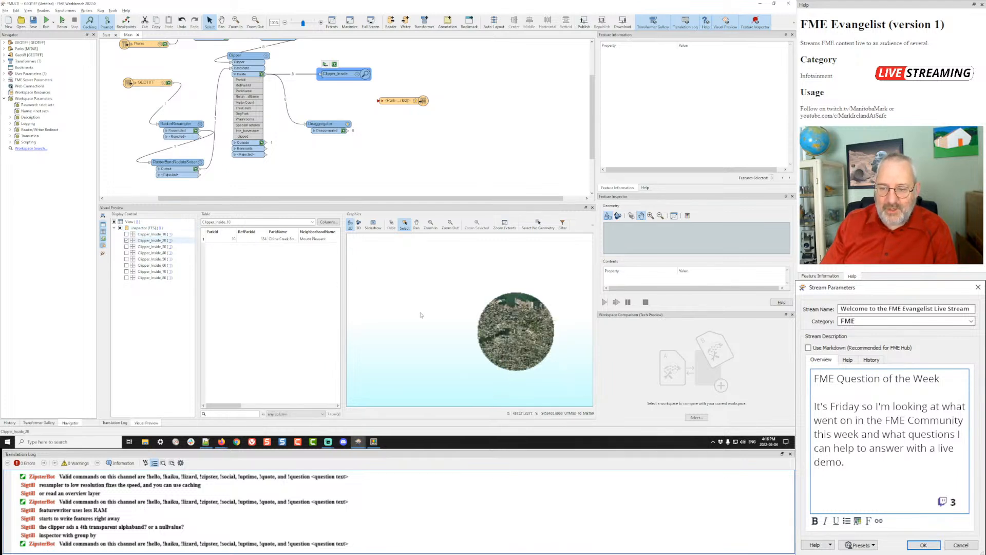
click(526, 345)
click(507, 306)
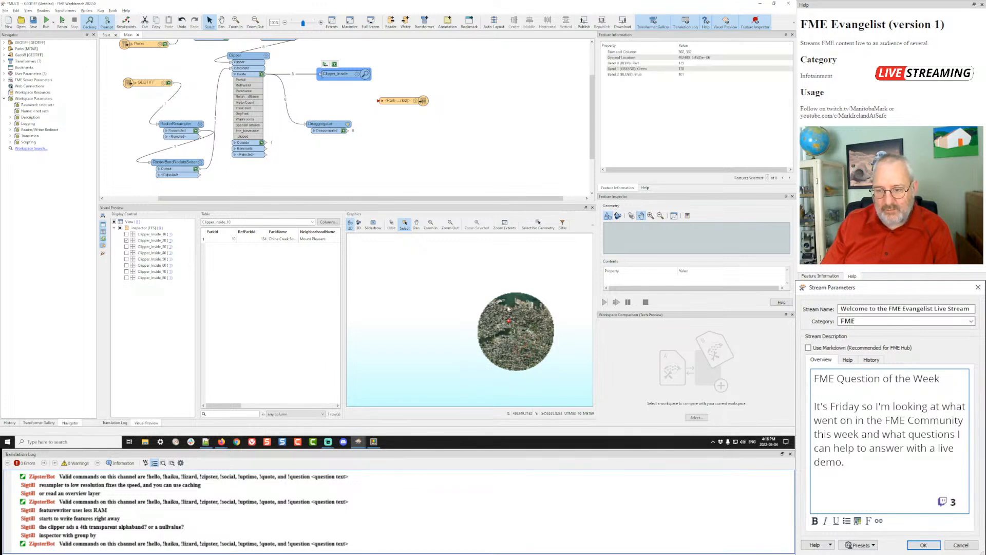
- Check the Clipper_Inside_20, _30 and _50 rasters, inspecting pixel values near their edges
click(126, 241)
click(127, 246)
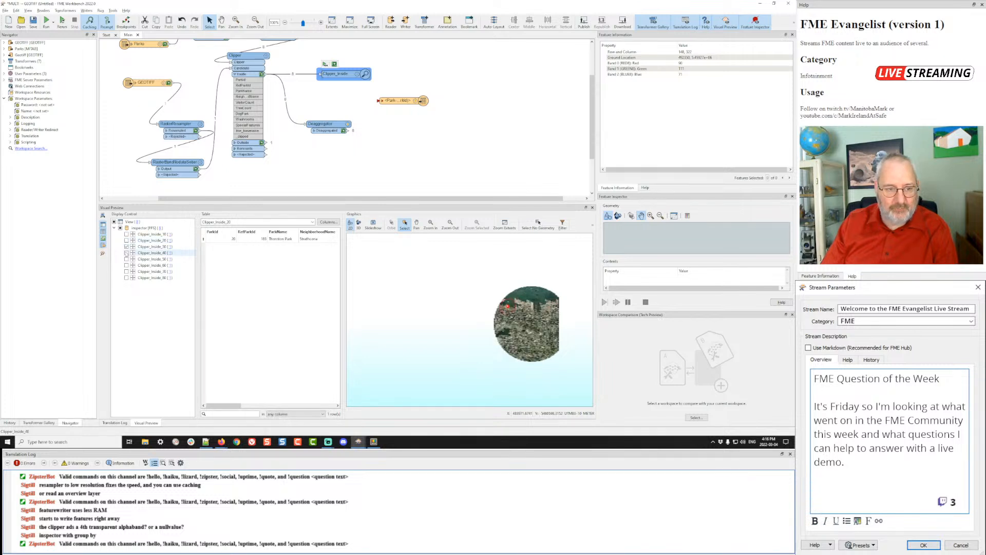
click(127, 246)
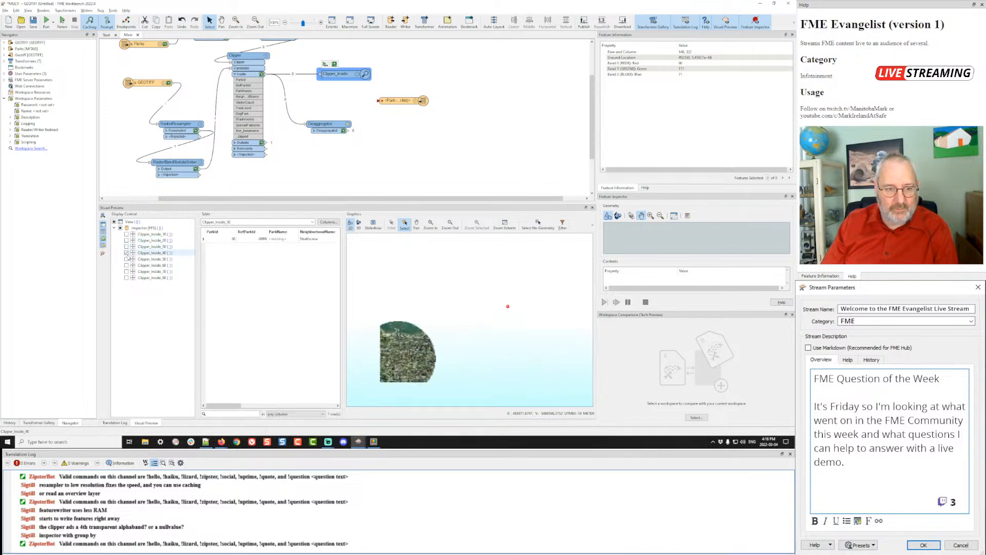
click(126, 259)
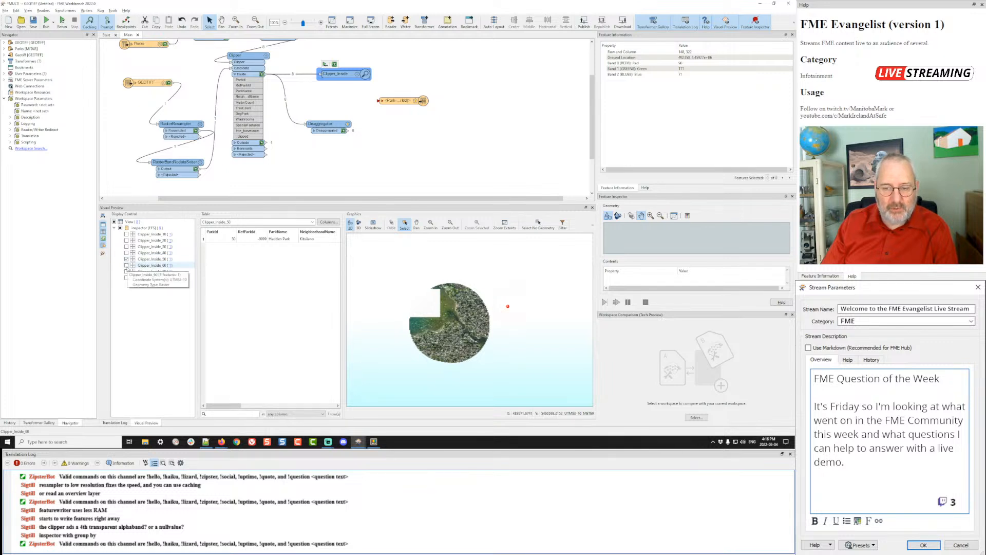
click(484, 296)
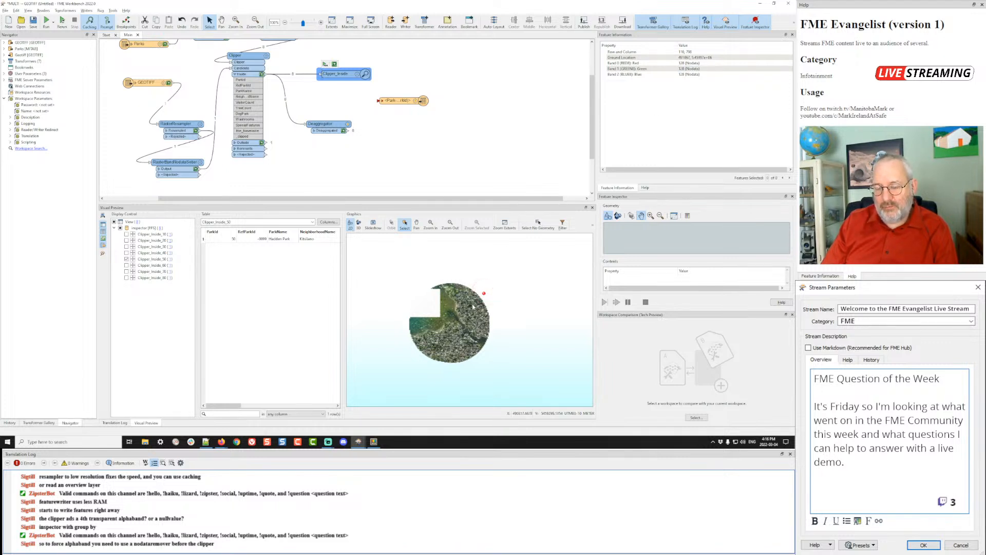
scroll(484, 294, up, 2)
scroll(484, 295, up, 2)
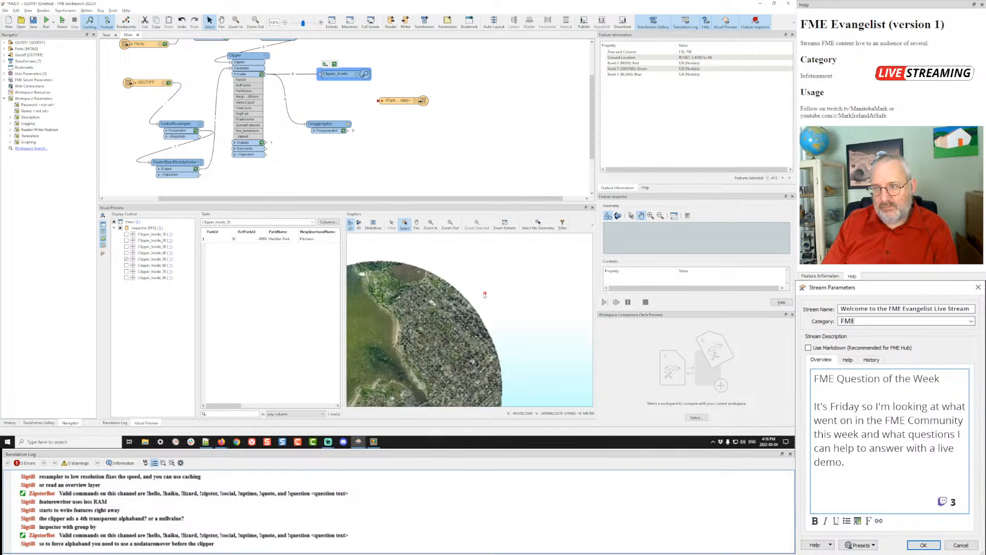
click(475, 296)
click(475, 295)
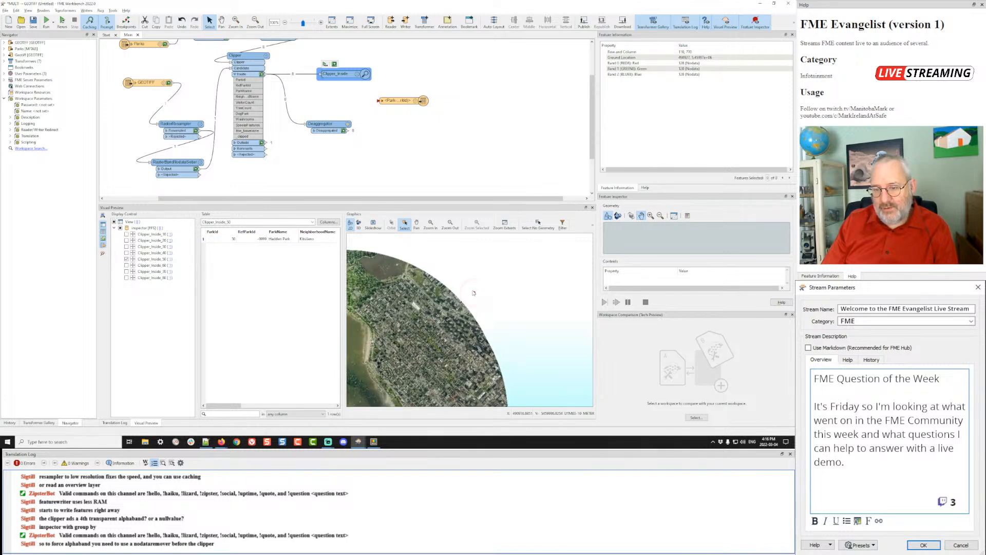
scroll(473, 293, down, 5)
scroll(474, 293, down, 2)
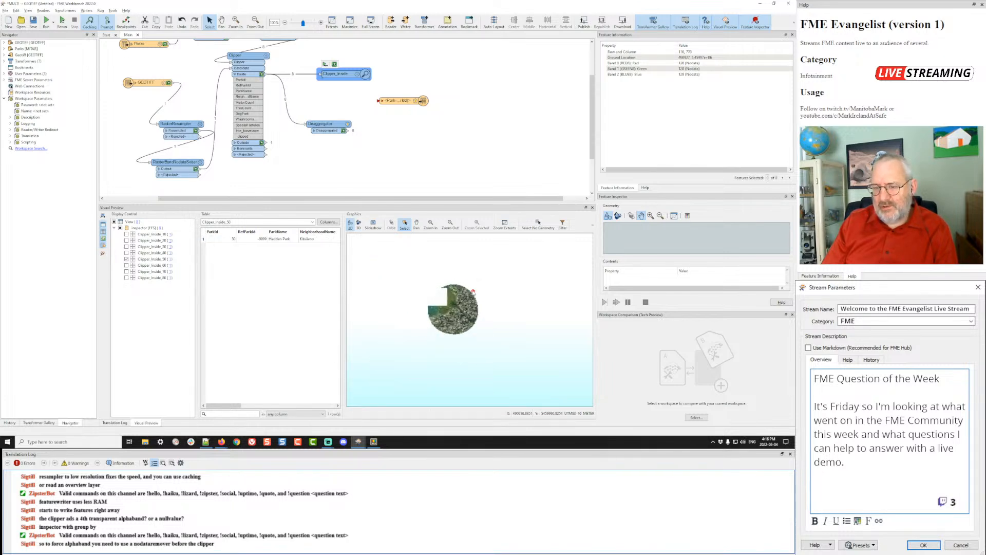
scroll(474, 294, up, 3)
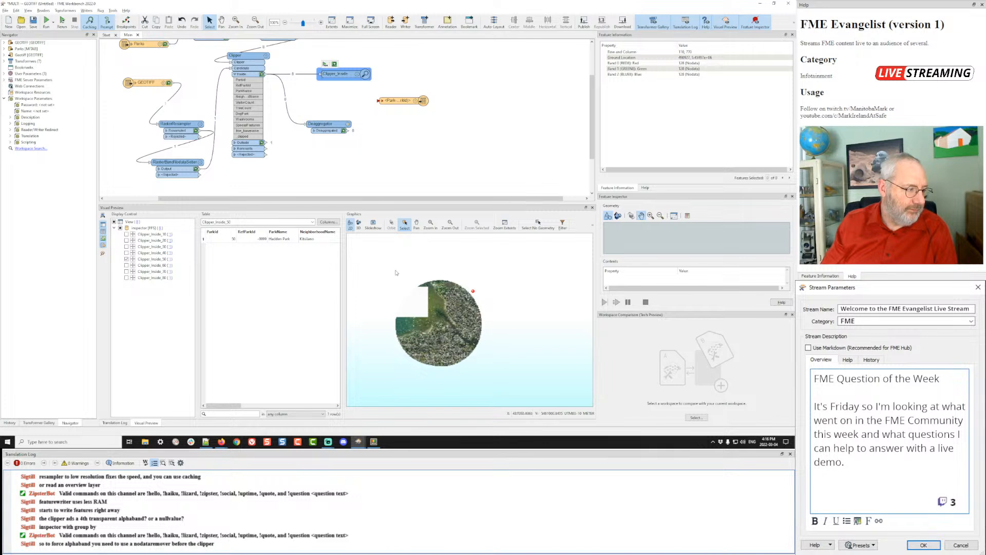
- Delete the RasterBandNodataSetter so RasterResampler feeds the Clipper directly
click(173, 165)
key(Delete)
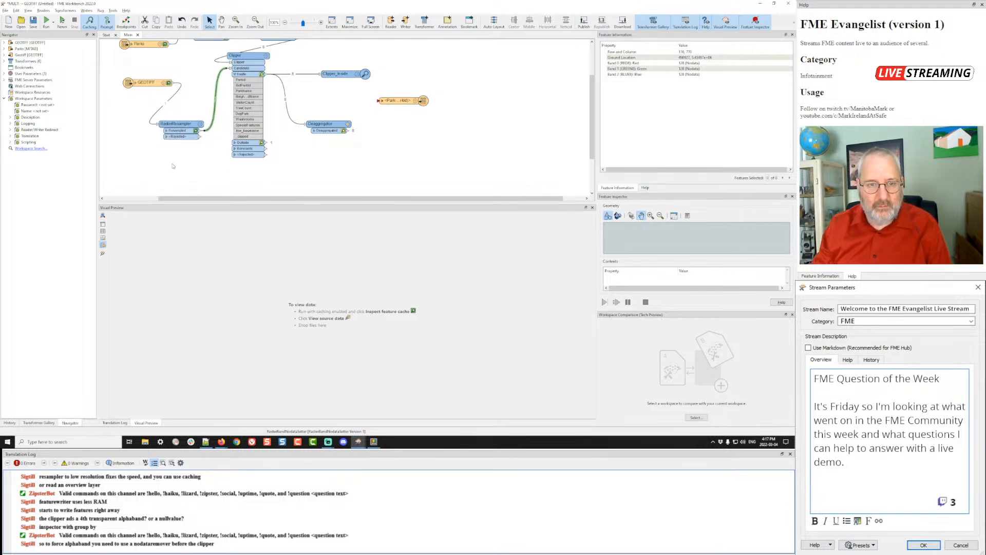
scroll(378, 136, up, 2)
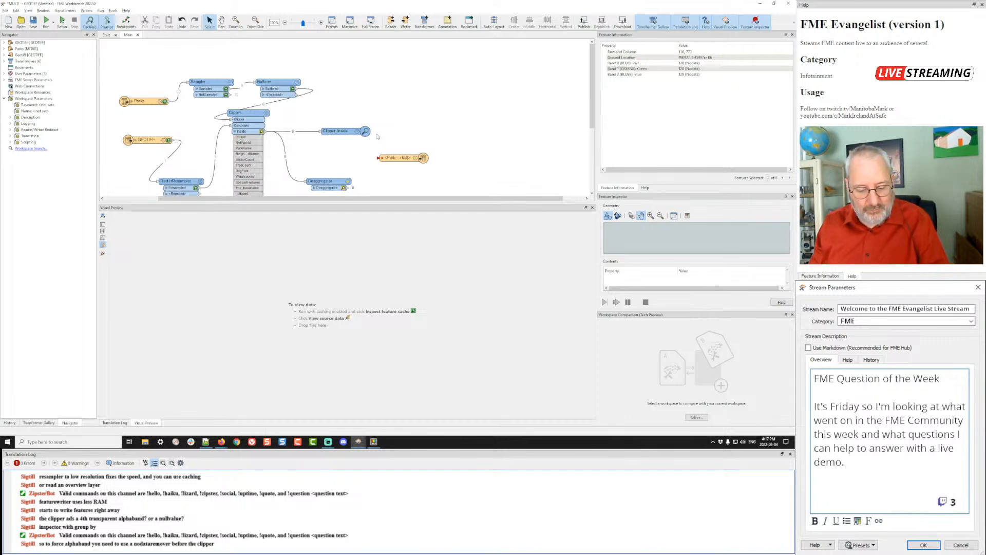
key(alt+Tab)
key(alt+Tab)
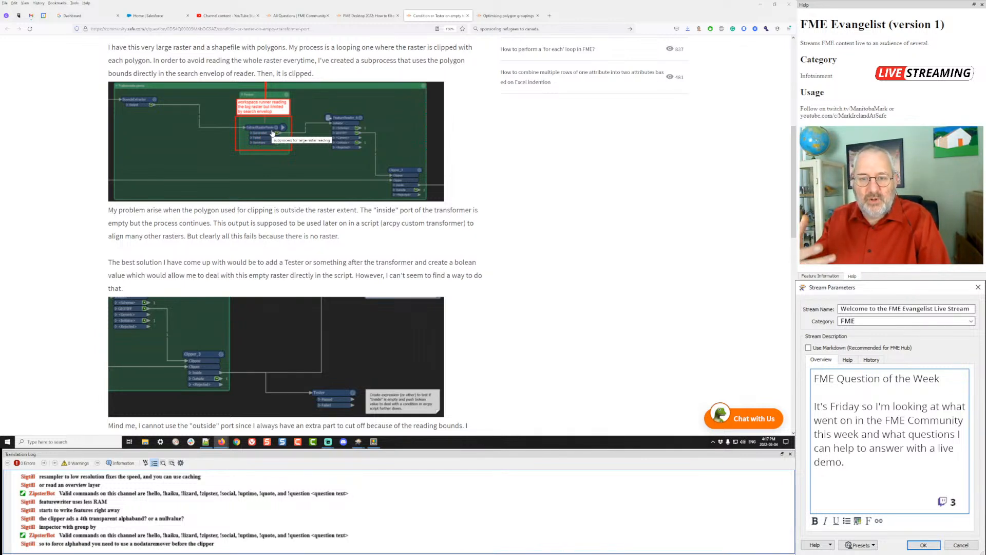
- Switch between the FME Community question on clipping a large raster per park polygon and Workbench
key(alt+Tab)
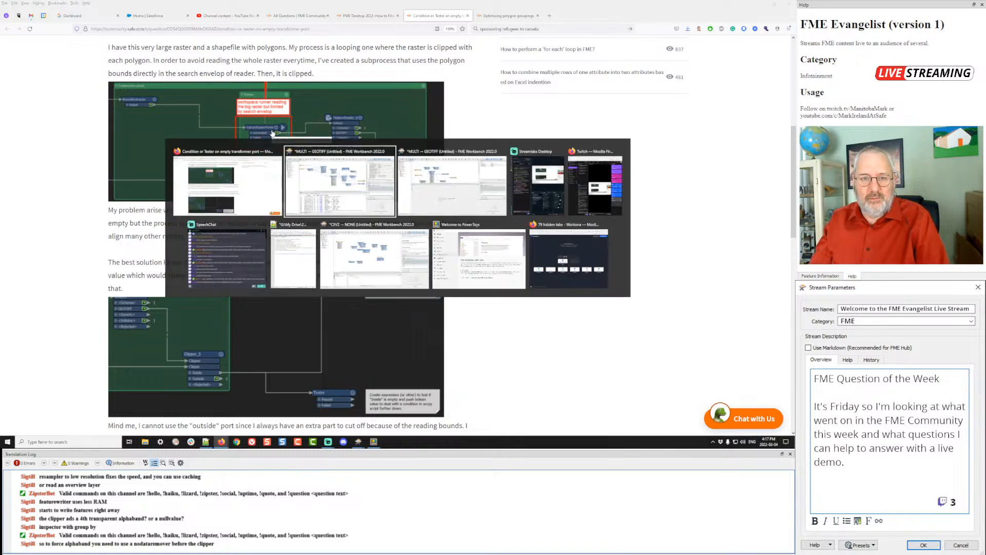
key(alt+Tab)
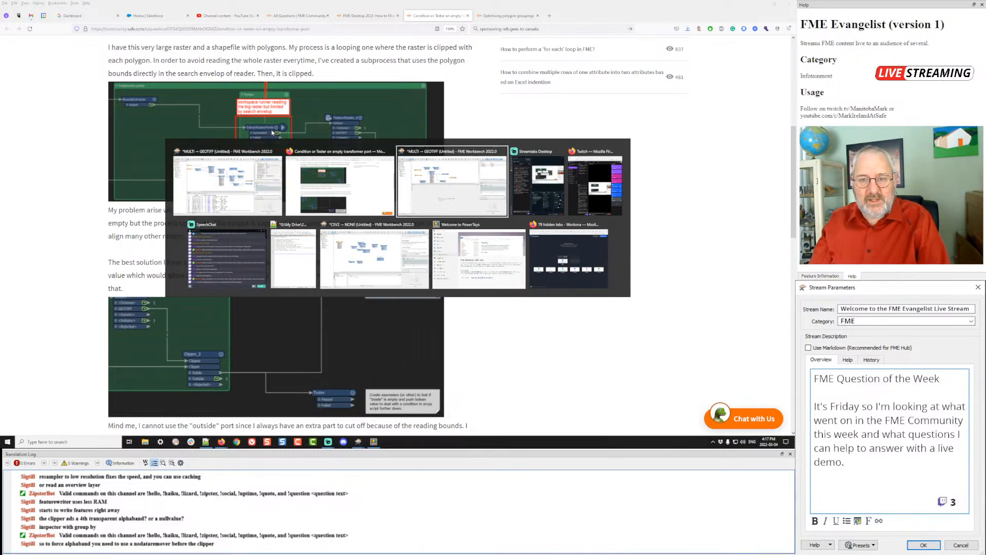
- Review the Clipper settings and inspect the cached Clipper_Inside output with all layers shown
double_click(267, 114)
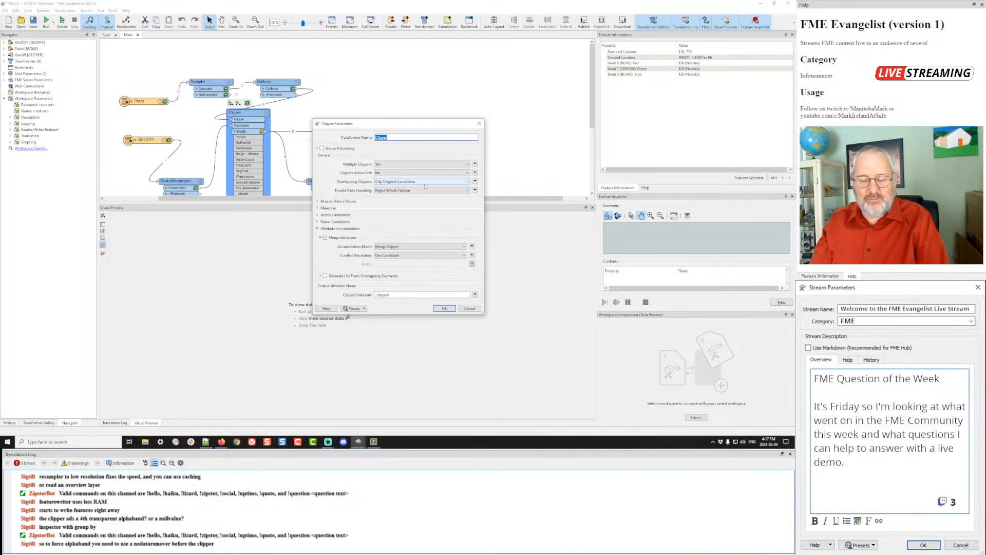
click(445, 308)
click(332, 131)
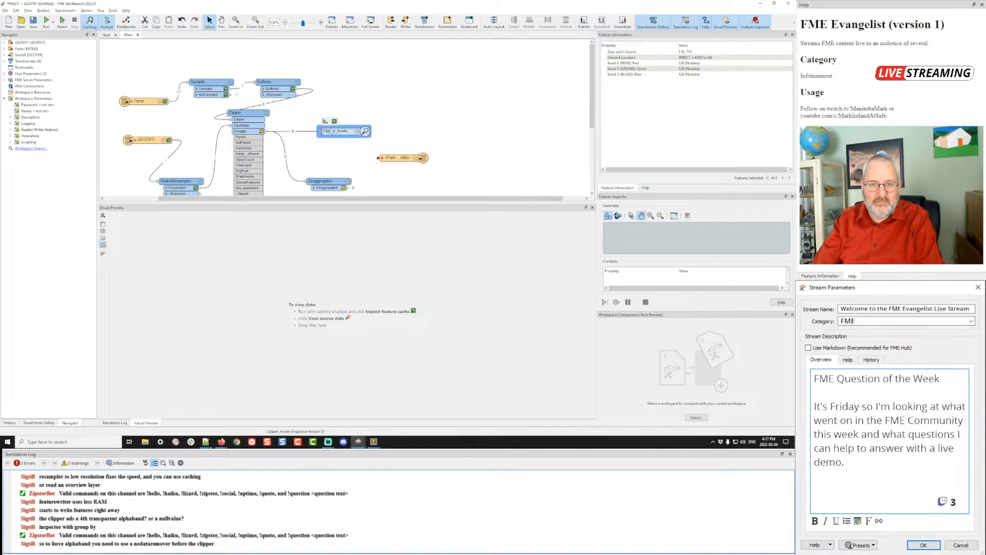
click(334, 121)
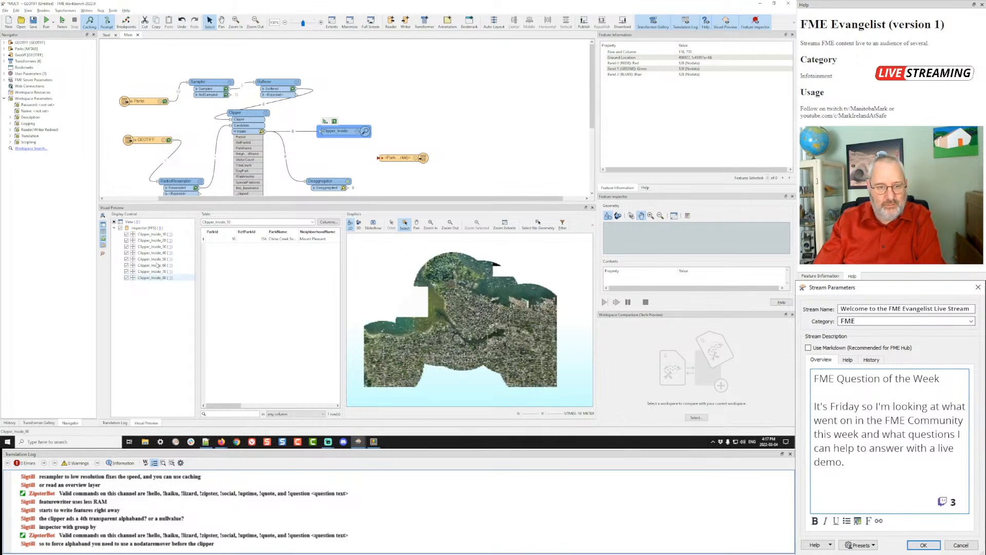
click(121, 228)
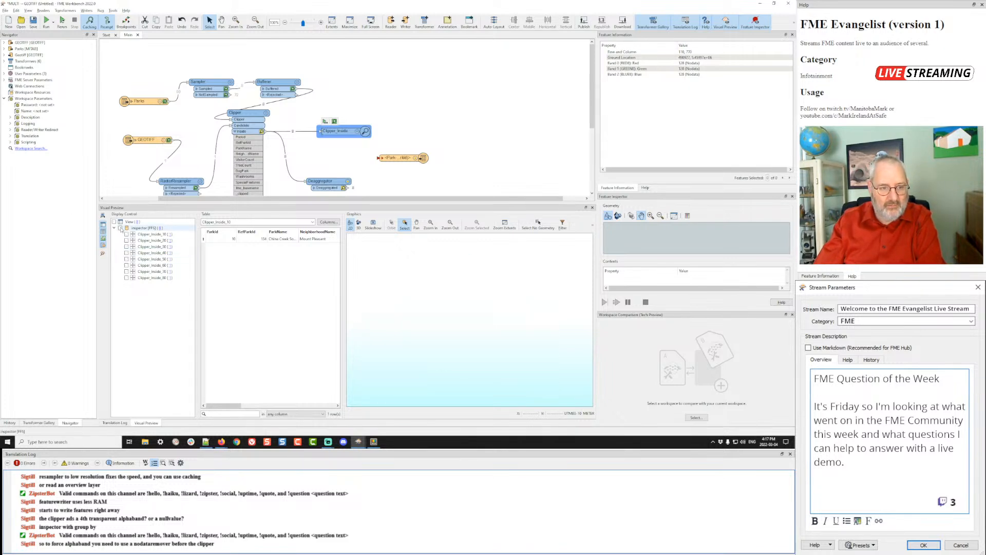
click(120, 228)
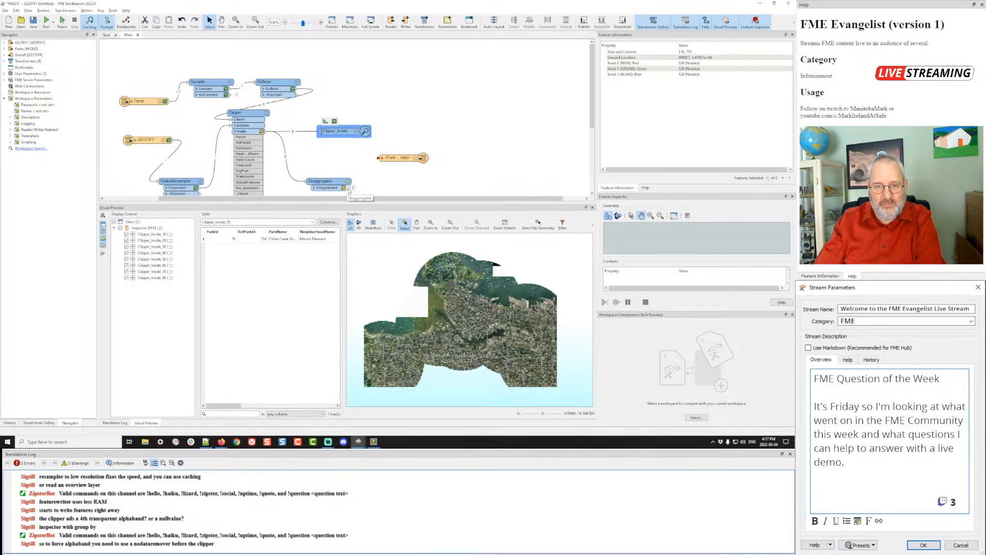
- Connect the Deaggregator output to the Parks writer and run the workspace to it
drag(348, 188, 381, 158)
click(398, 158)
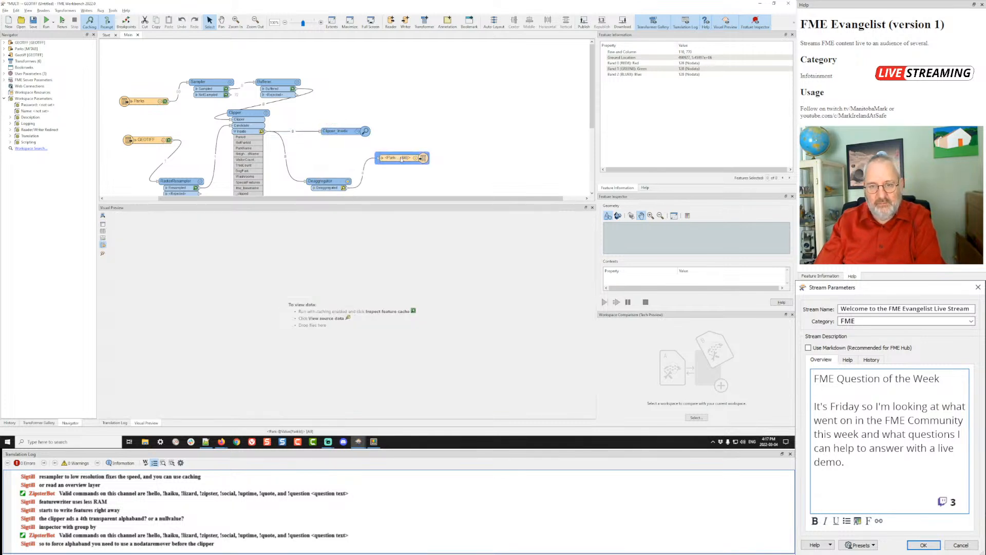
click(424, 149)
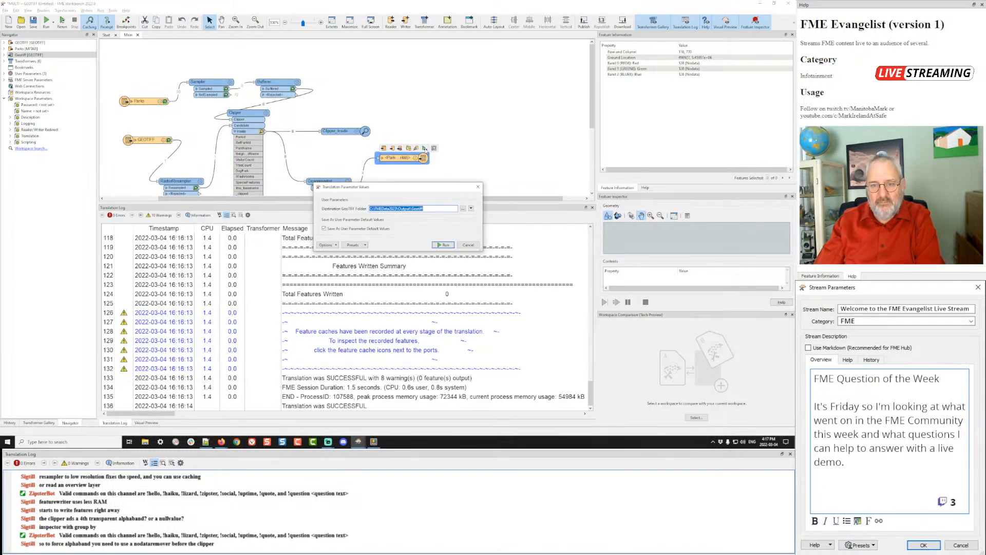
click(443, 245)
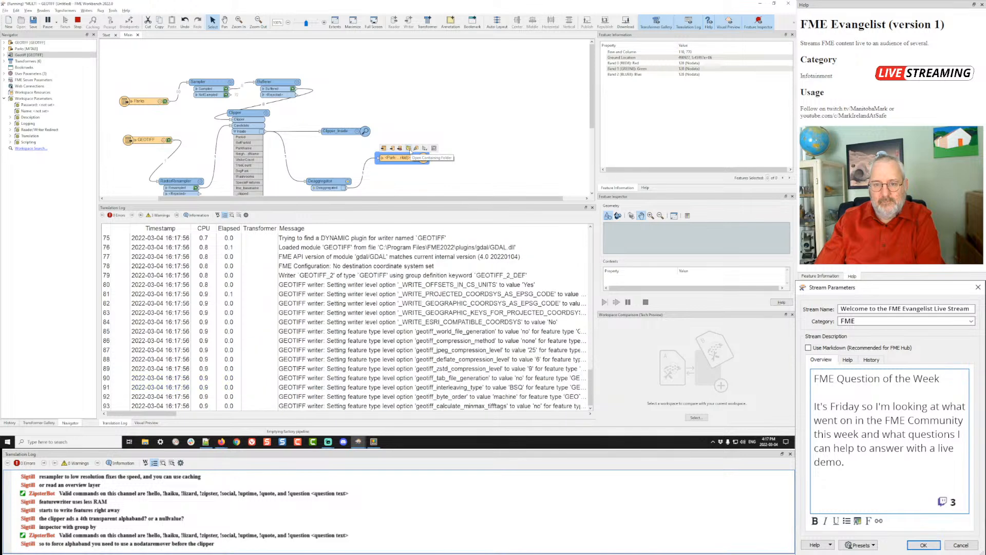
- Delete all the old Park GeoTIFF files from the Geotiff output folder
click(410, 149)
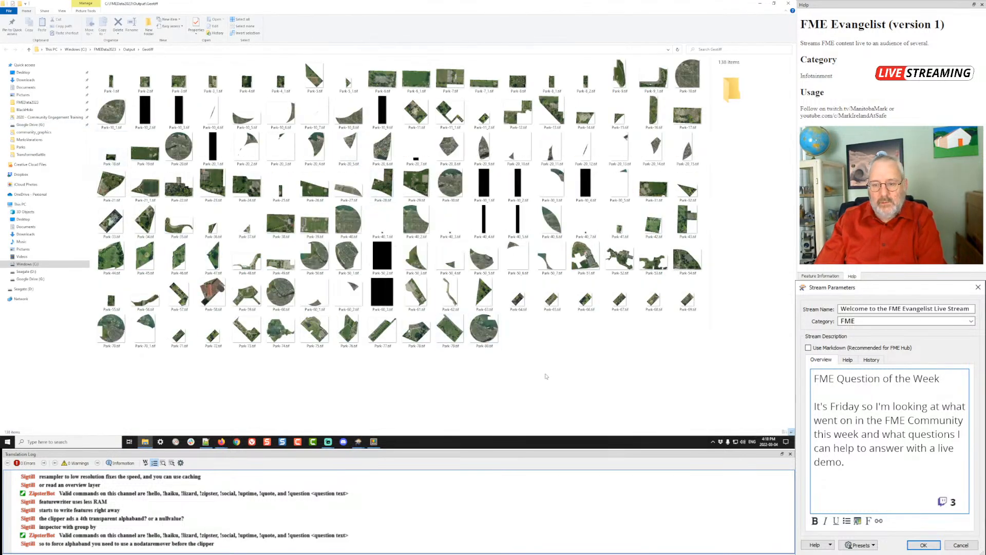
key(ctrl+a)
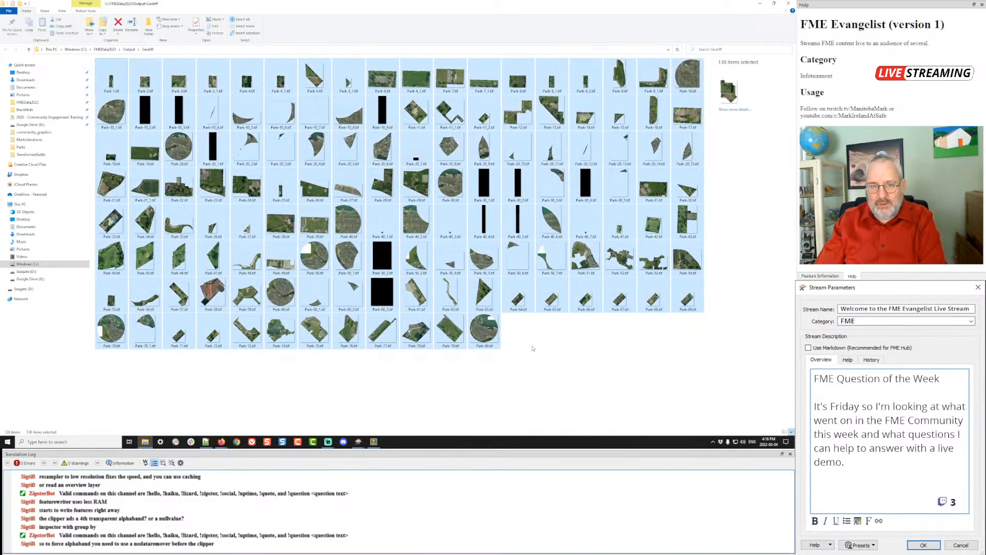
key(Delete)
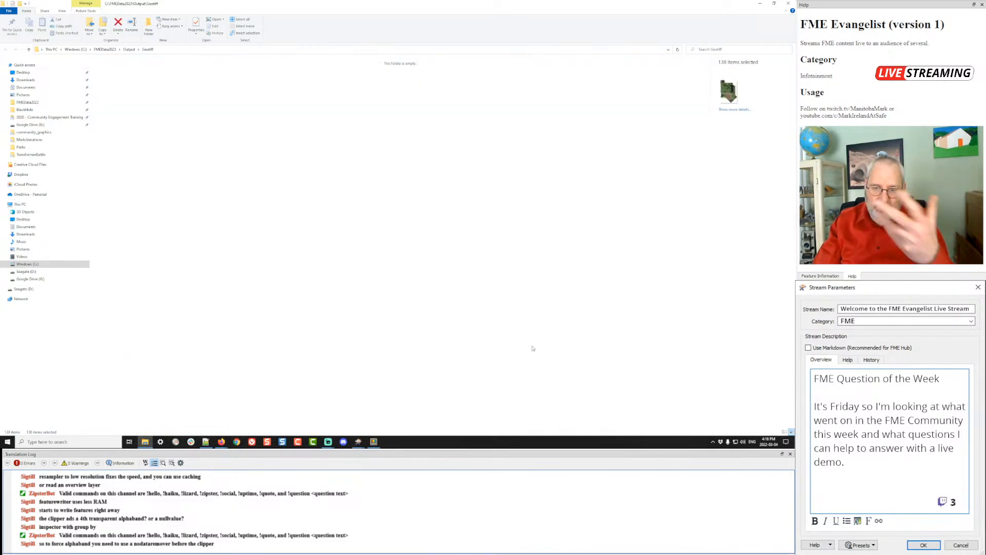
- Rerun the workspace to write fresh Park rasters and minimize the Explorer window
key(alt+Tab)
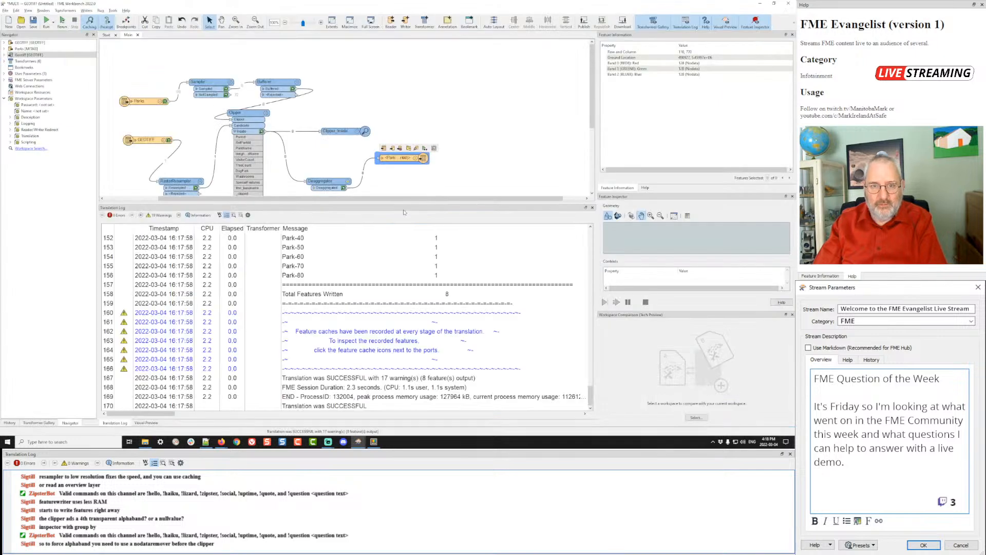
click(424, 149)
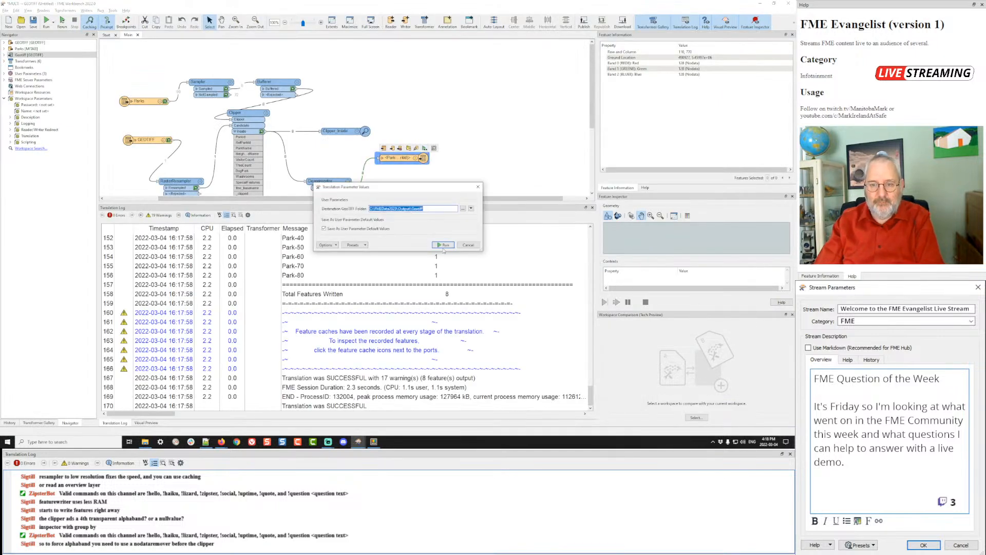
click(444, 245)
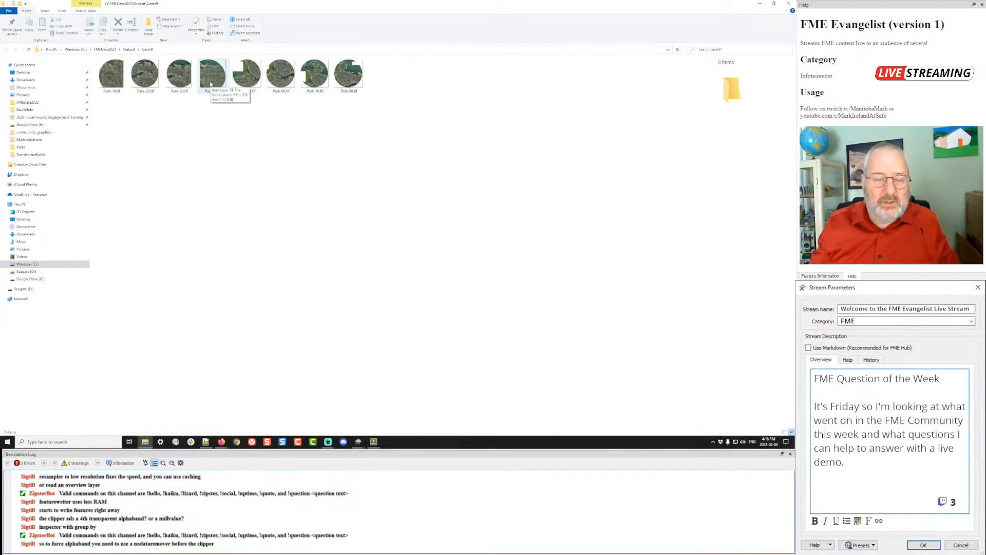
click(761, 4)
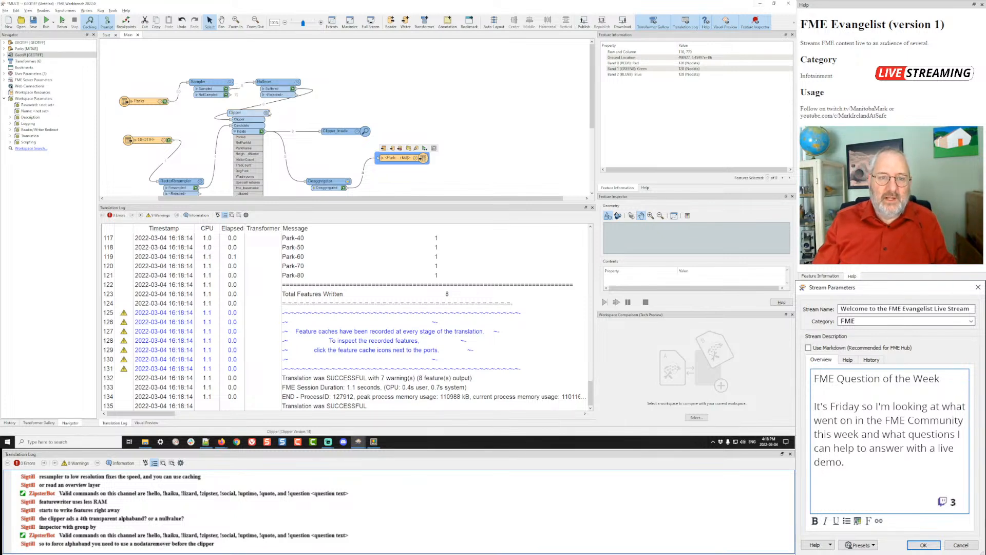
- Move the GEOTIFF reader node up and left on the canvas, then nudge it slightly right
mouse_move(267, 113)
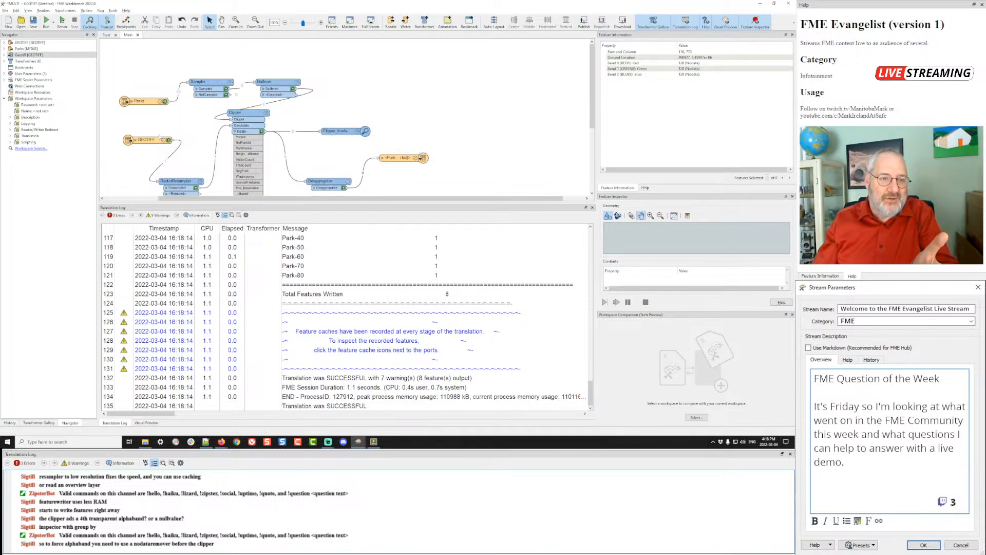
drag(160, 138, 145, 132)
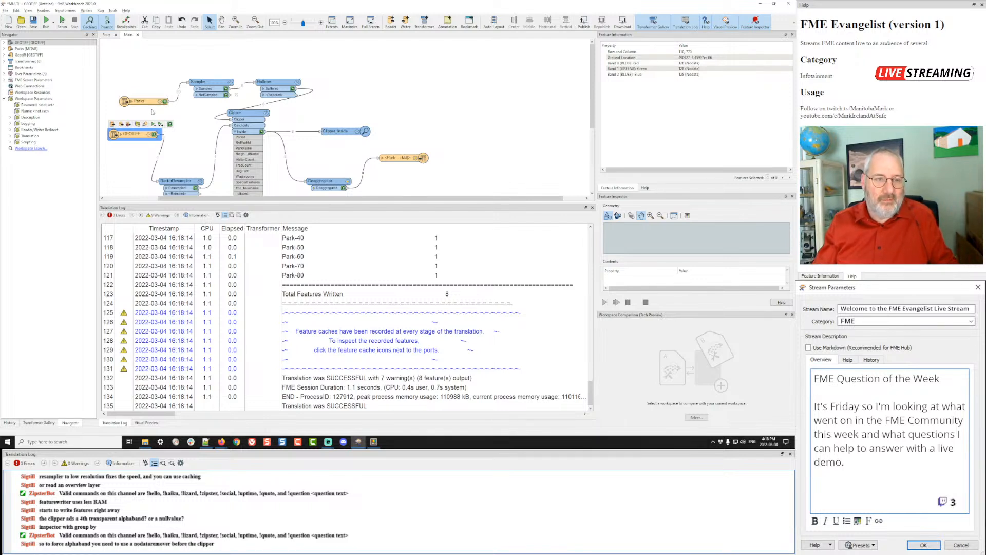
drag(140, 137, 147, 136)
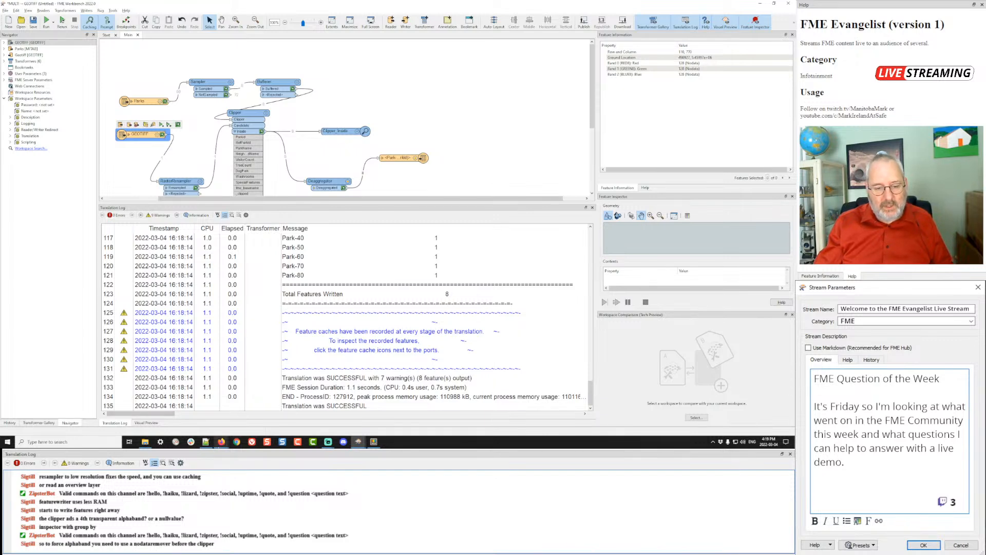
- Read the 'Optimising polygon groupings' question's tables and its answer suggesting Tiler and Sampler
click(204, 431)
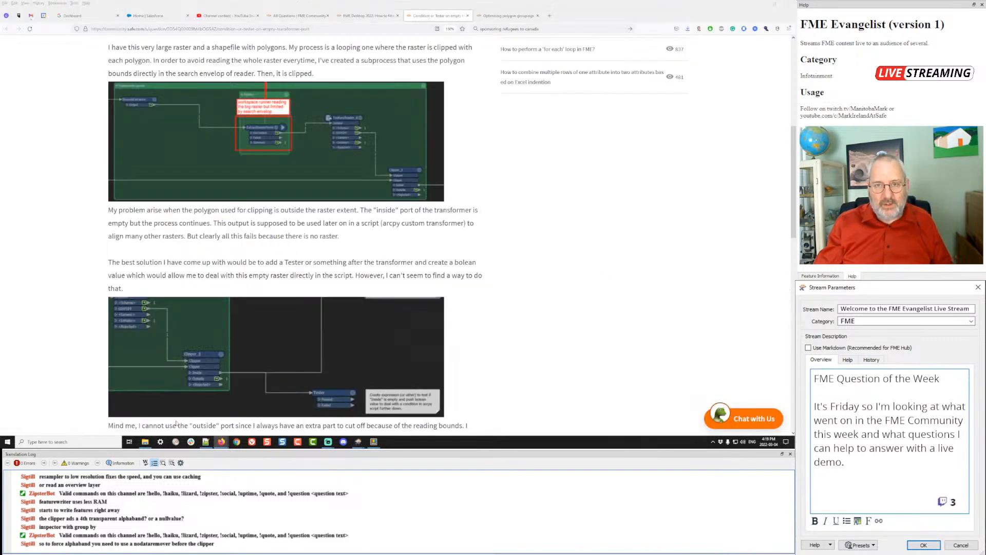
click(506, 20)
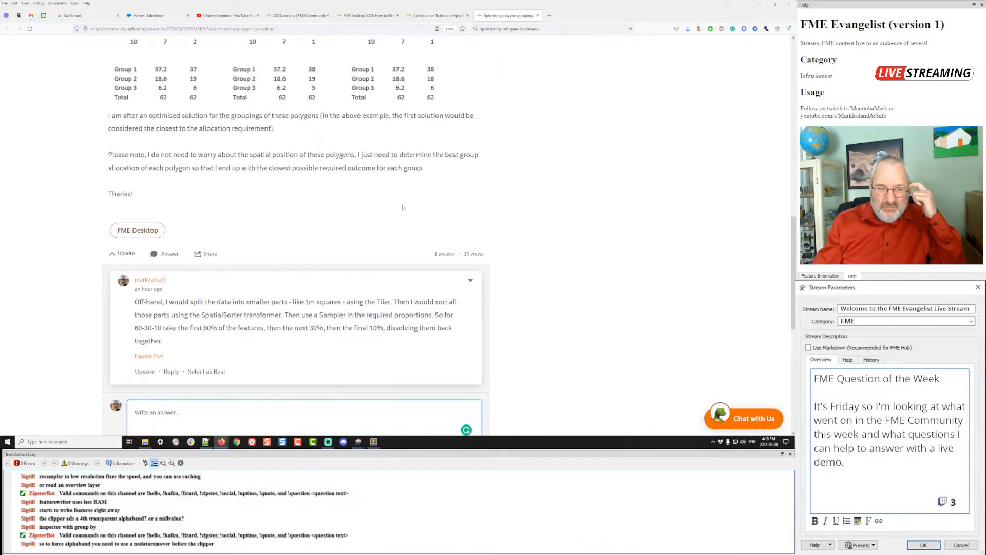
scroll(402, 207, up, 12)
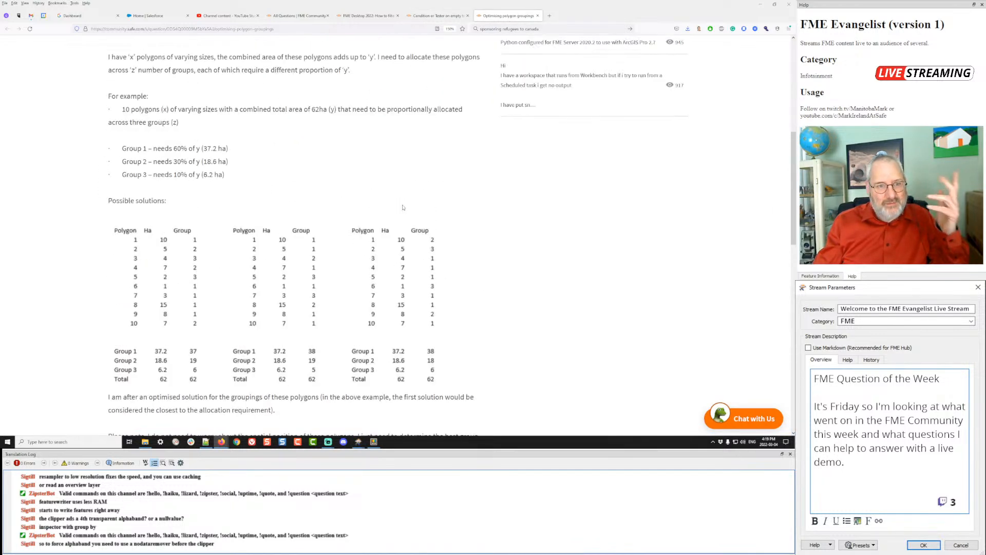
scroll(403, 207, down, 5)
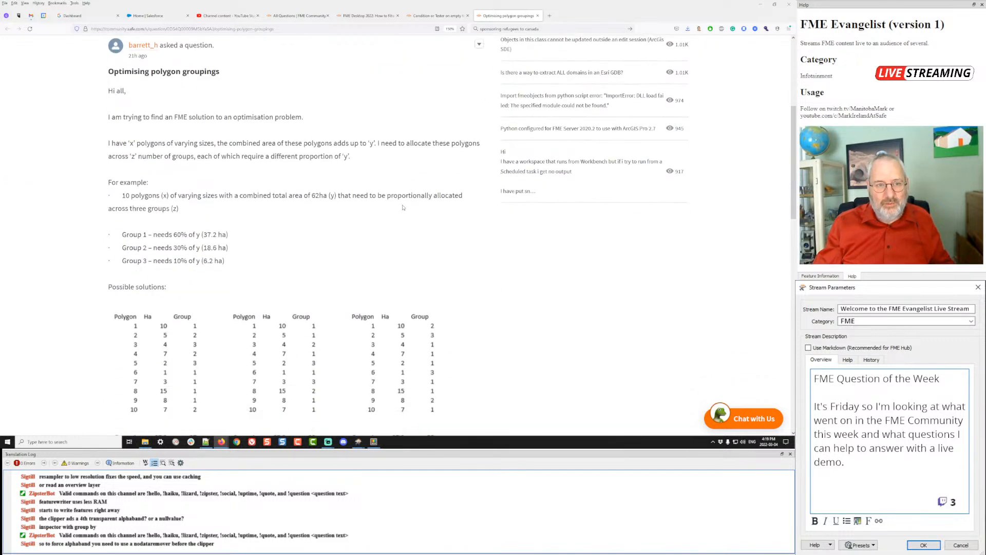
scroll(403, 207, up, 1)
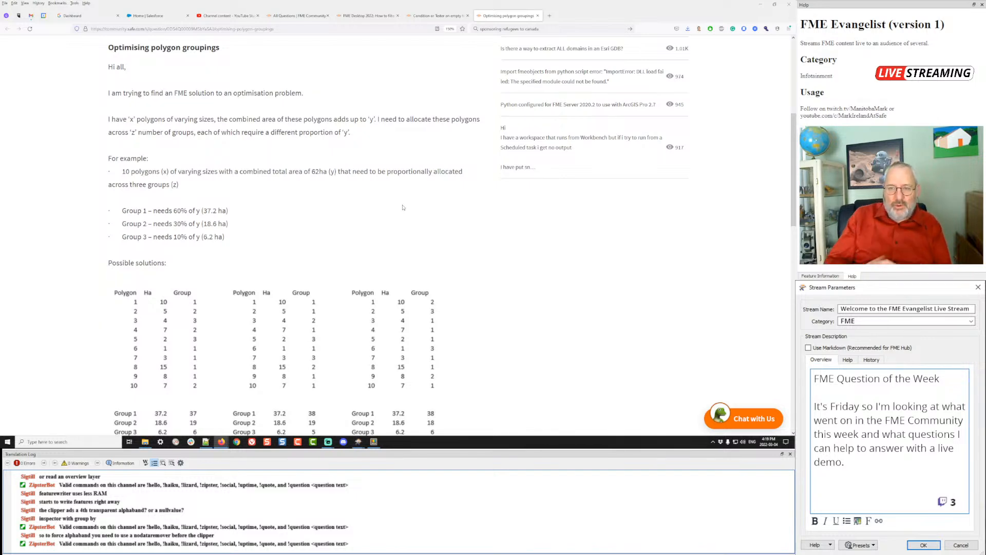
scroll(403, 208, down, 3)
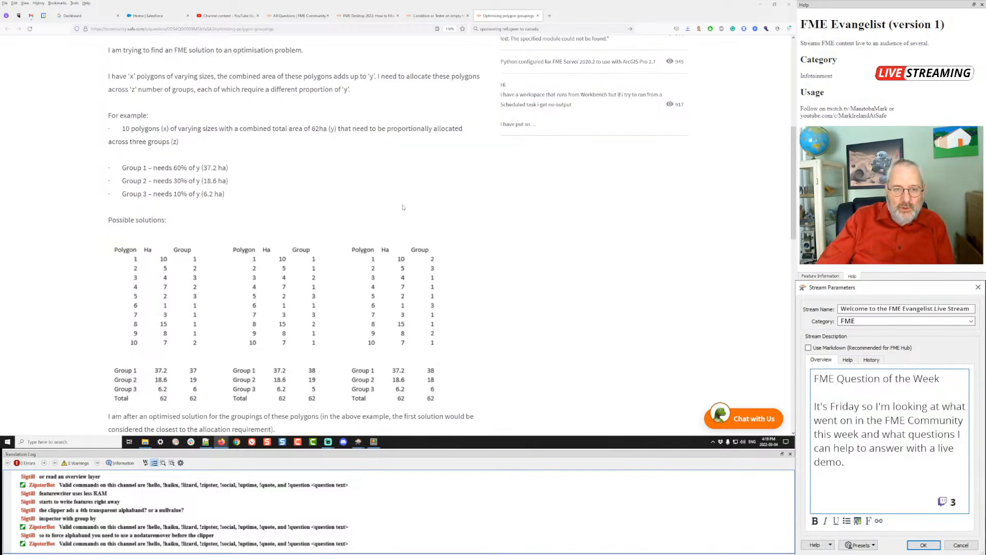
scroll(402, 207, down, 2)
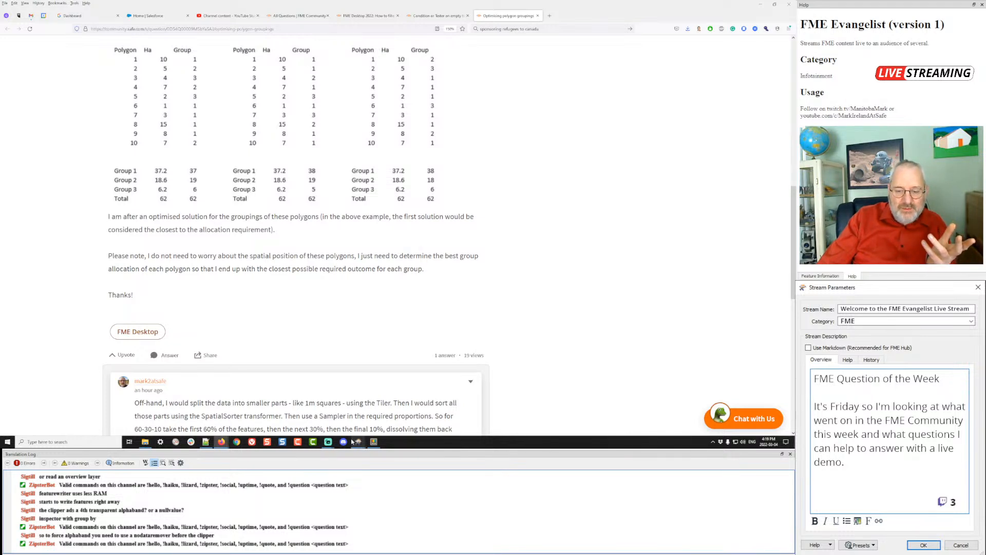
- Launch a fresh FME Workbench window from the taskbar jump list
mouse_move(358, 444)
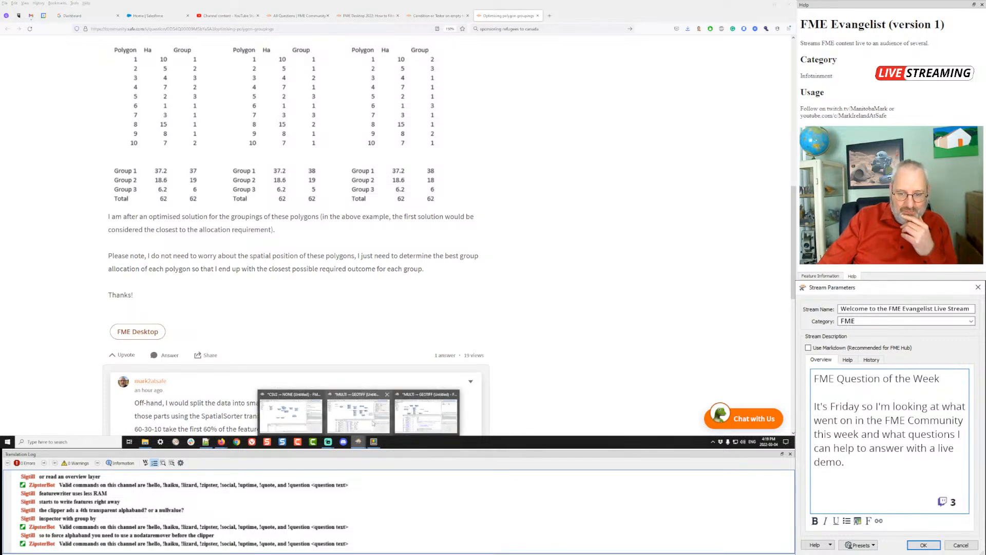
click(427, 406)
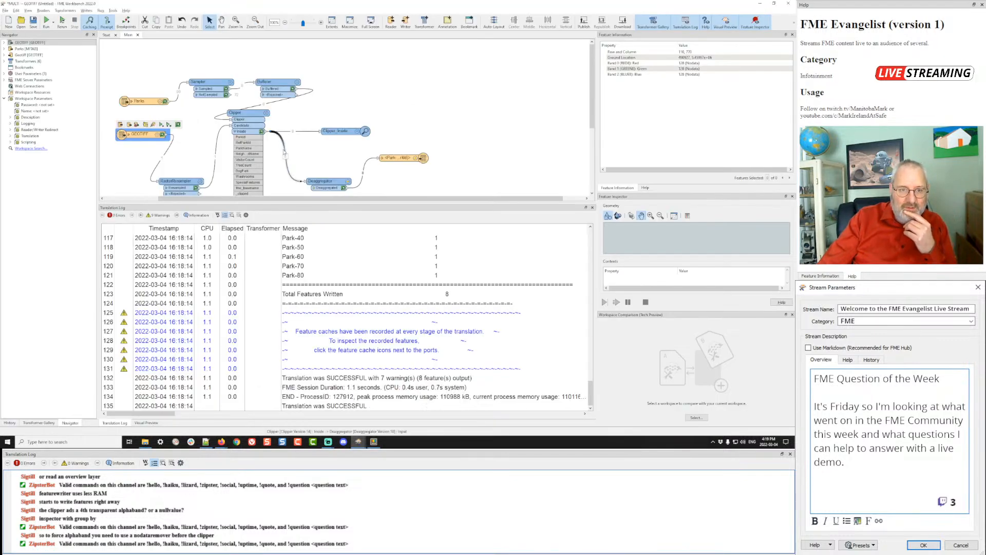
right_click(358, 442)
click(358, 409)
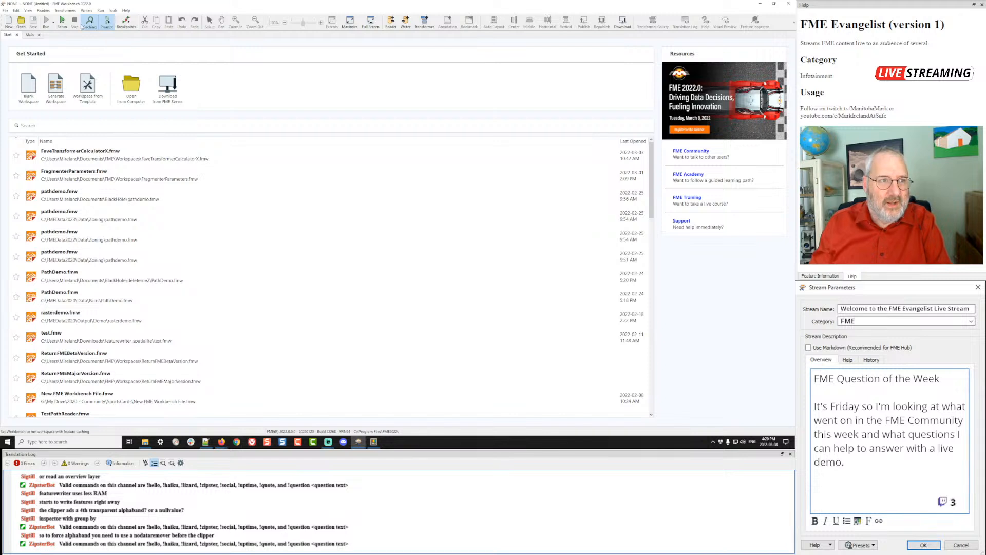
- Add an AutoCAD DWG/DXF reader for C:\FMEData2023\Data\Parcels\Parcels.dwg with default parameters
click(43, 10)
click(47, 17)
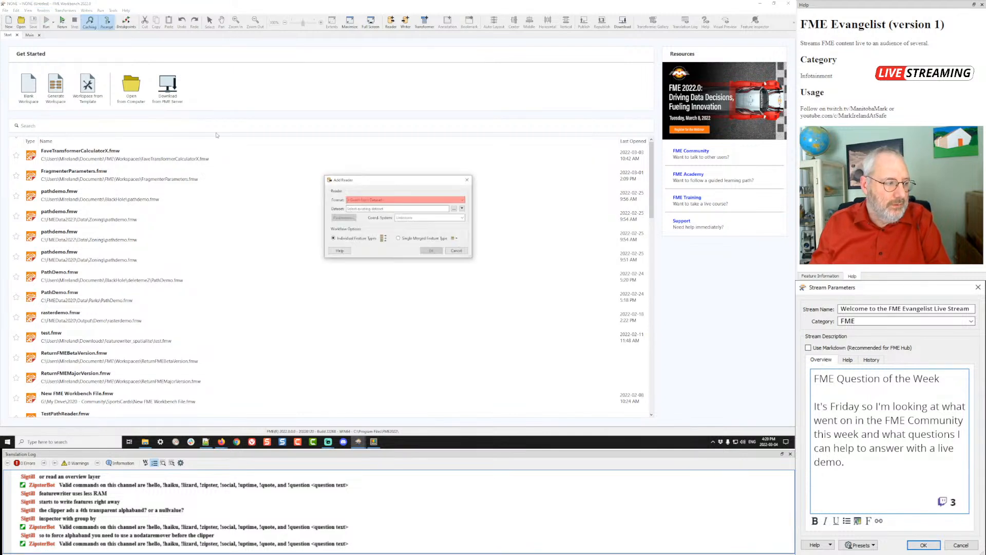
click(454, 210)
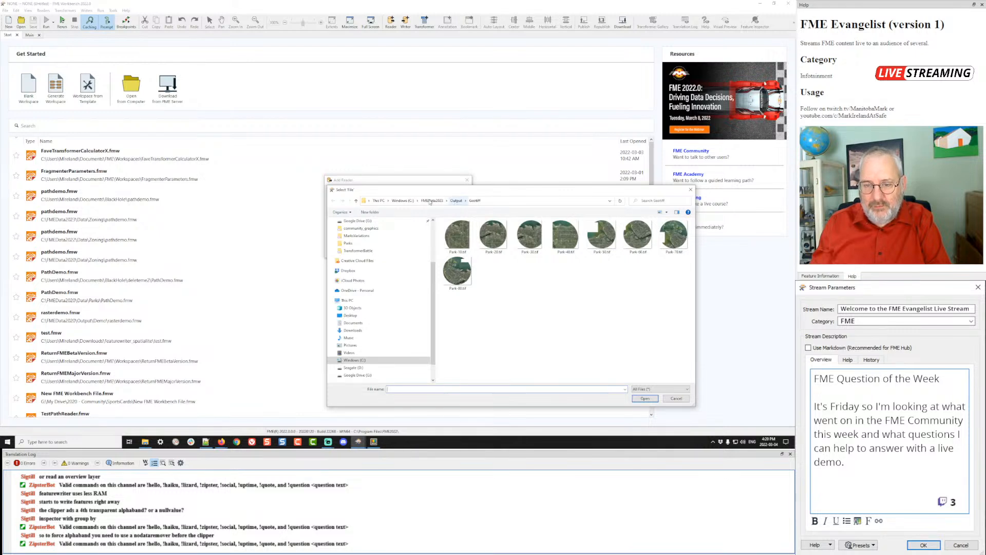
click(430, 202)
double_click(452, 230)
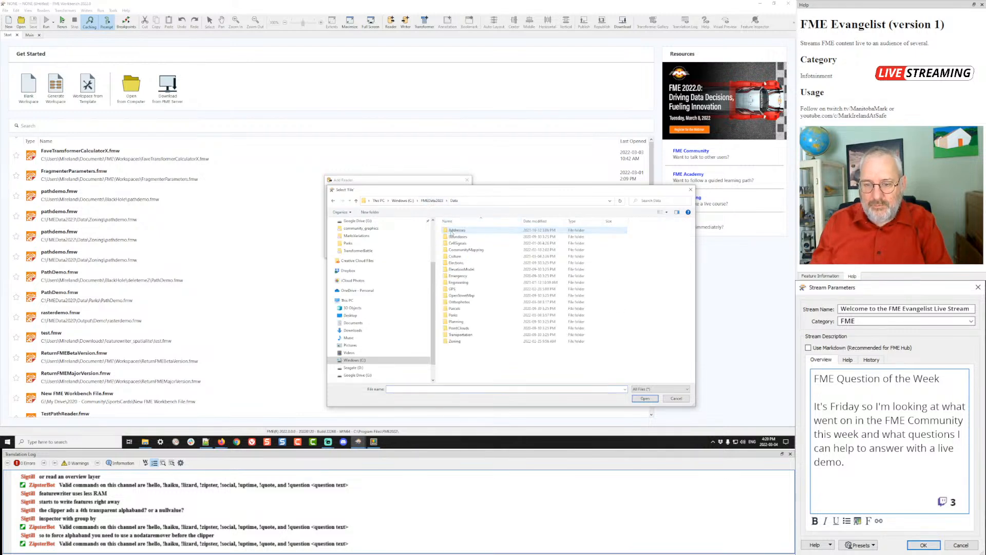
double_click(455, 309)
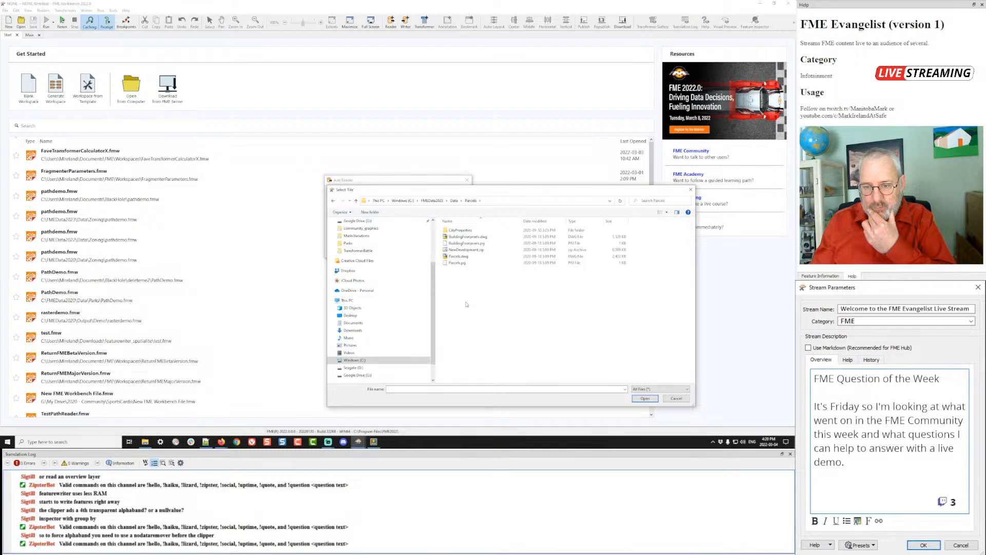
double_click(456, 258)
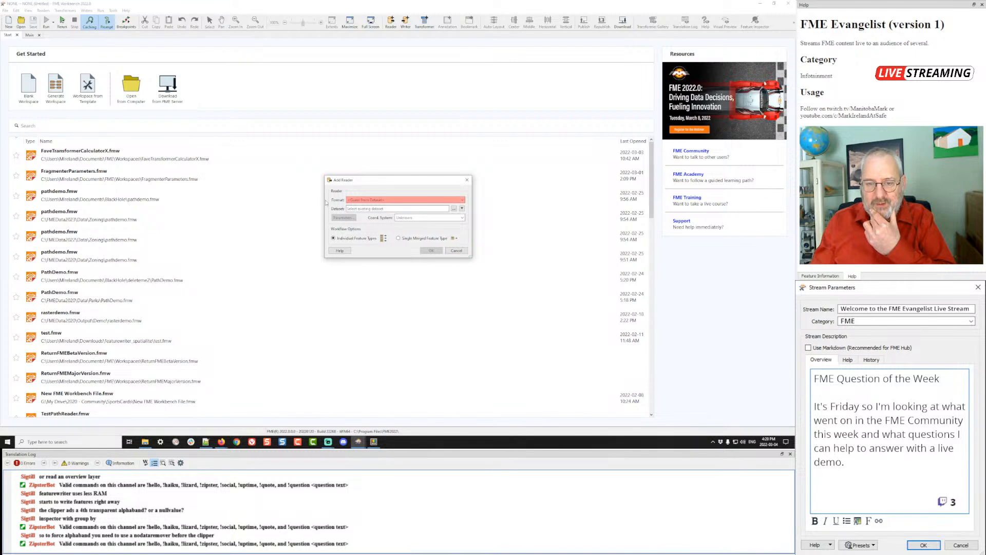
click(341, 219)
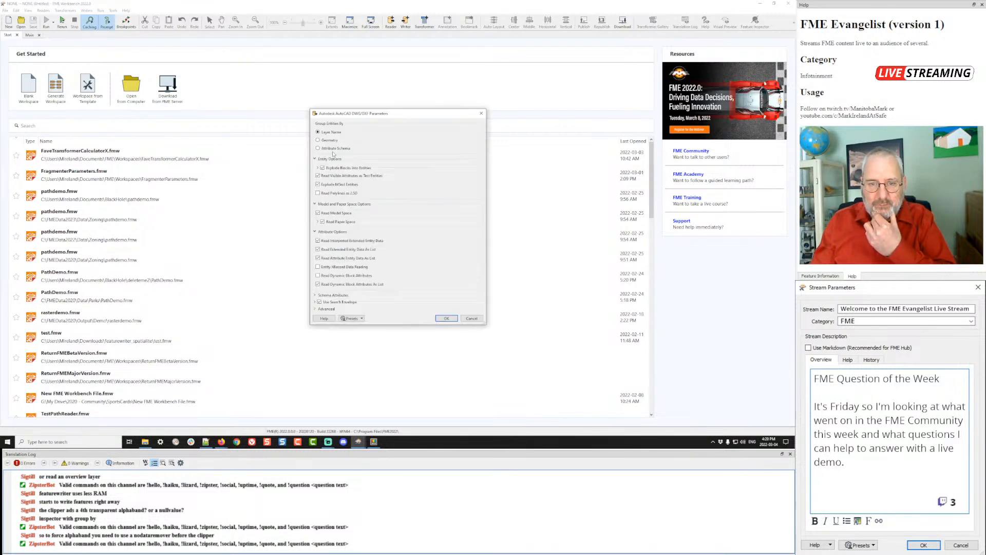
click(444, 318)
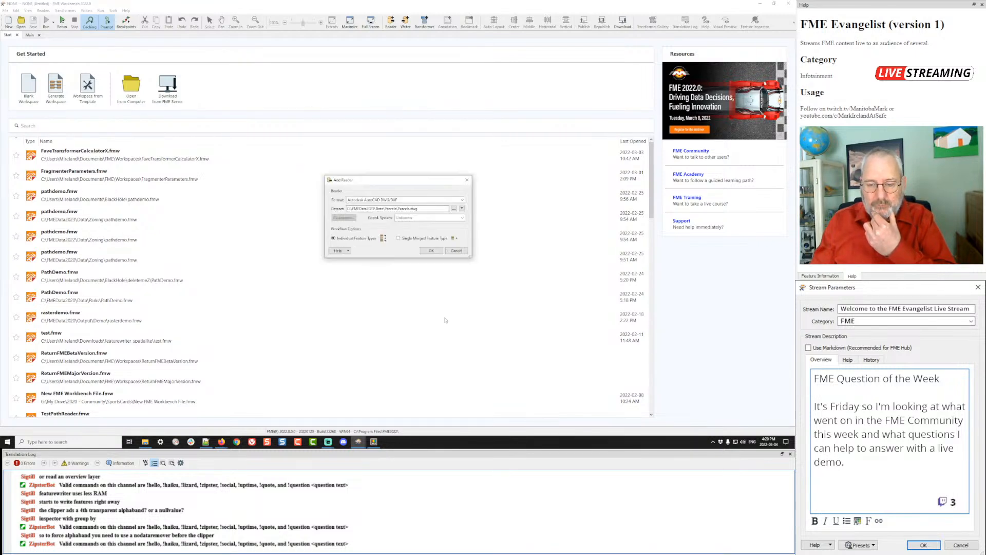
click(432, 251)
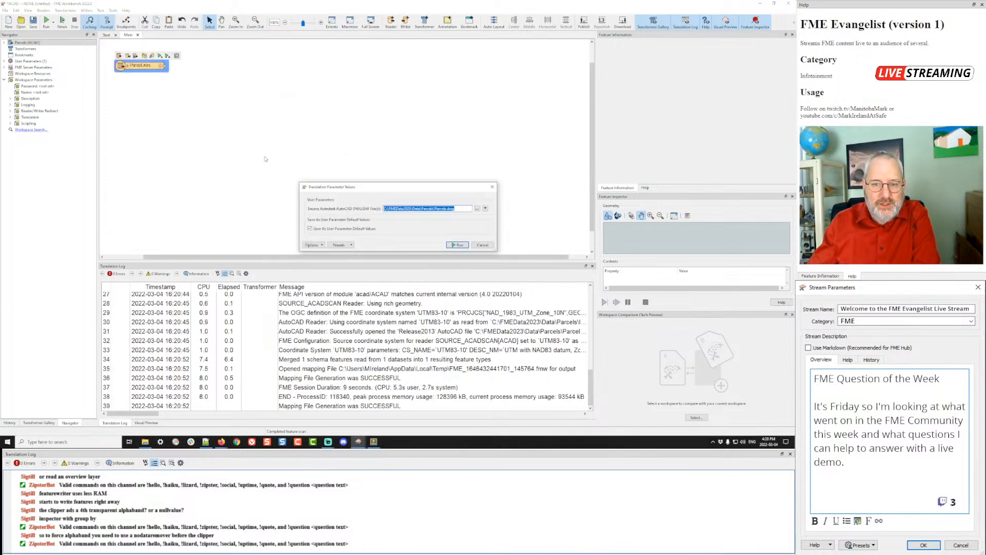
- Run the workspace and inspect the ParcelLines features in an enlarged Visual Preview
click(458, 245)
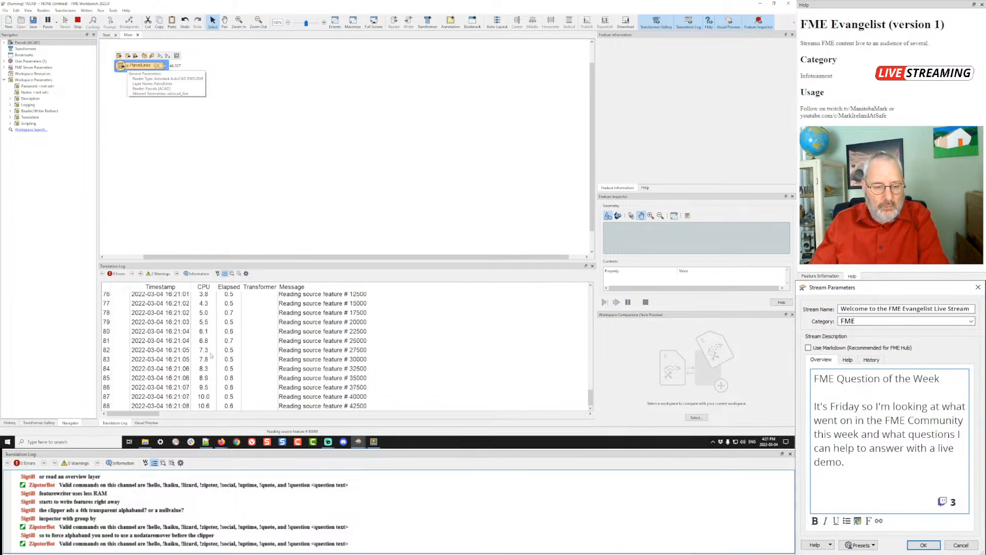
mouse_move(146, 445)
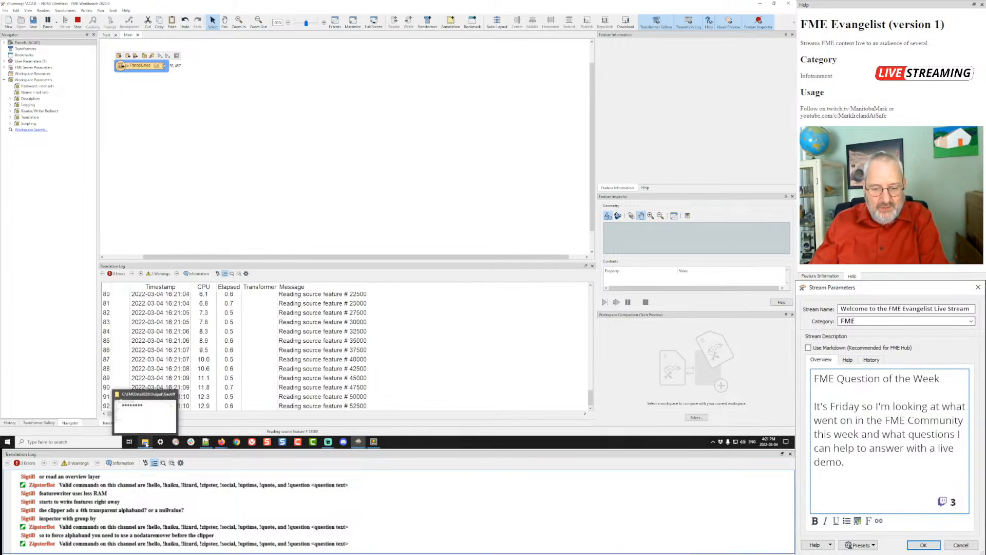
mouse_move(359, 444)
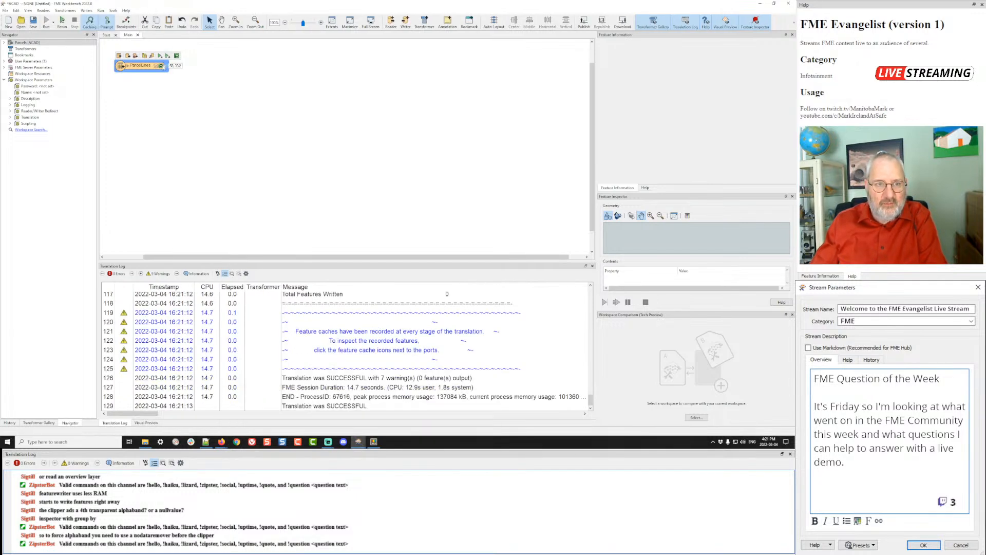
click(161, 65)
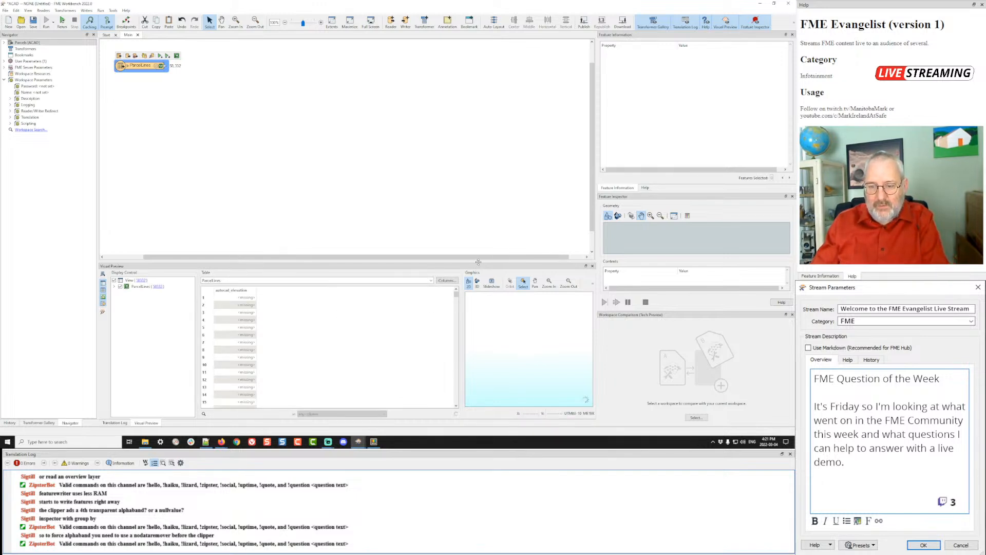
drag(479, 262, 471, 186)
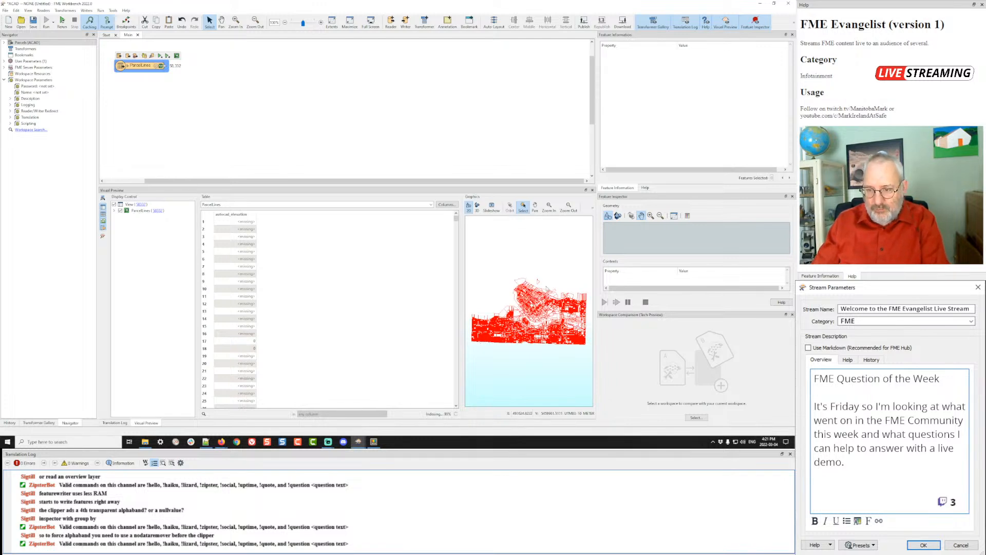
drag(550, 286, 512, 312)
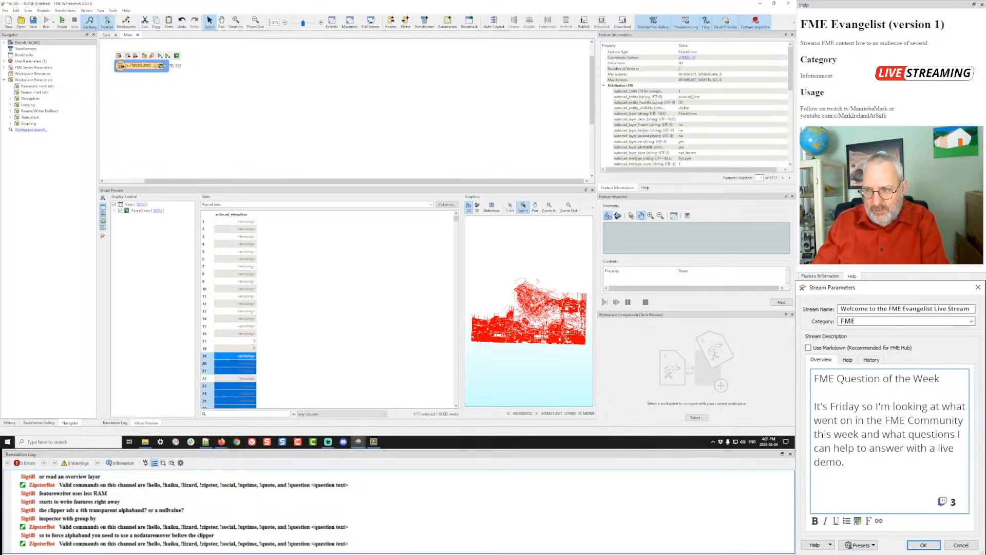
scroll(538, 281, up, 5)
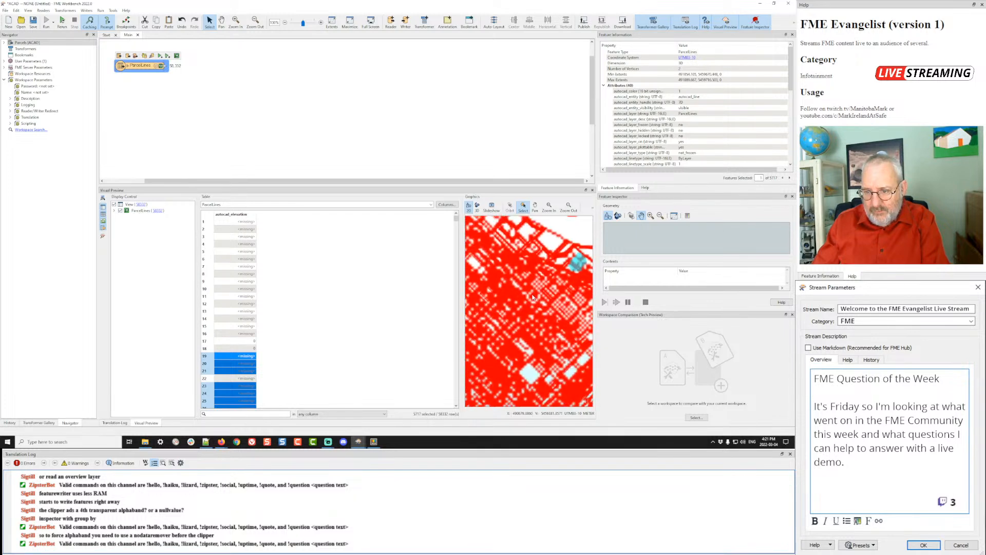
- Attach an AreaBuilder transformer to the ParcelLines output
click(166, 67)
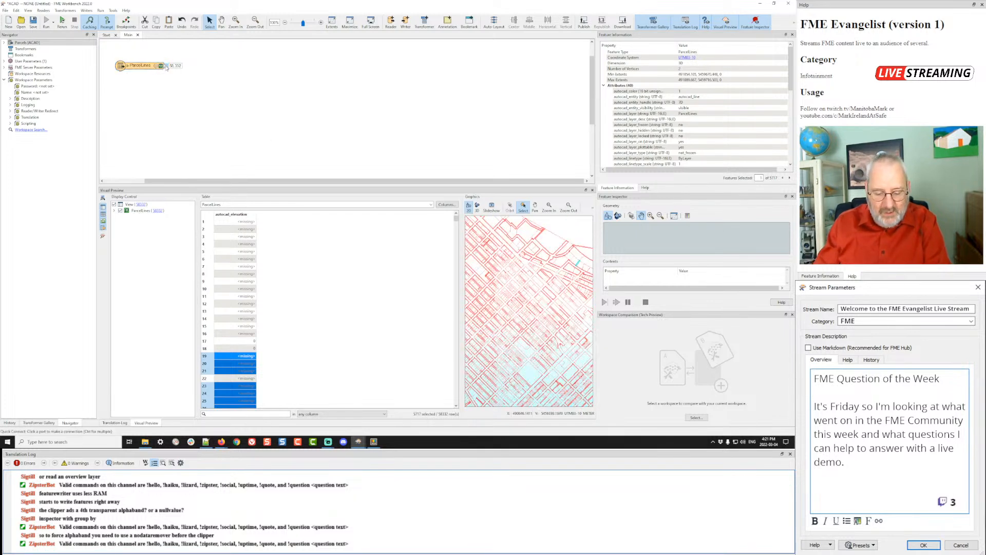
text(areab)
key(Return)
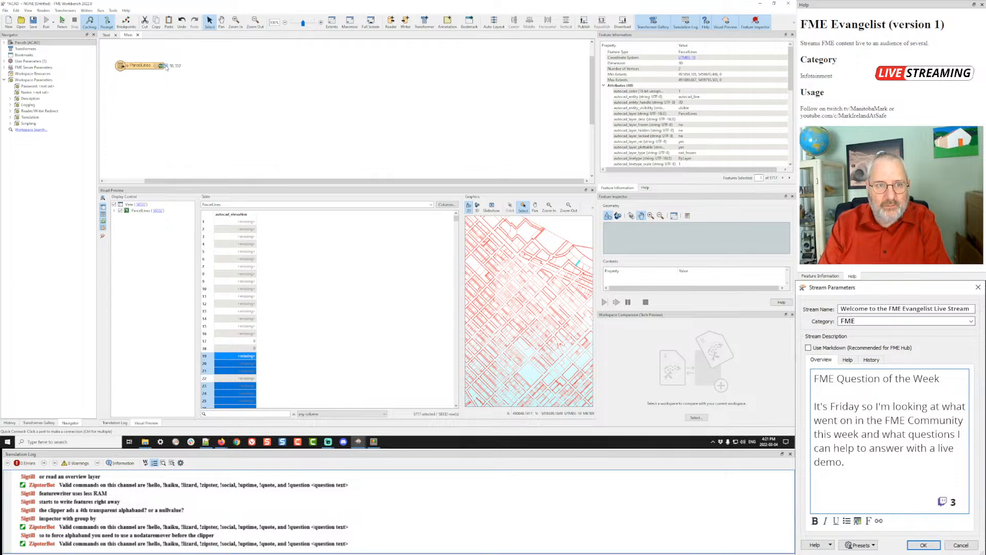
- Run the workspace and preview AreaBuilder's parcel areas on the map
key(F5)
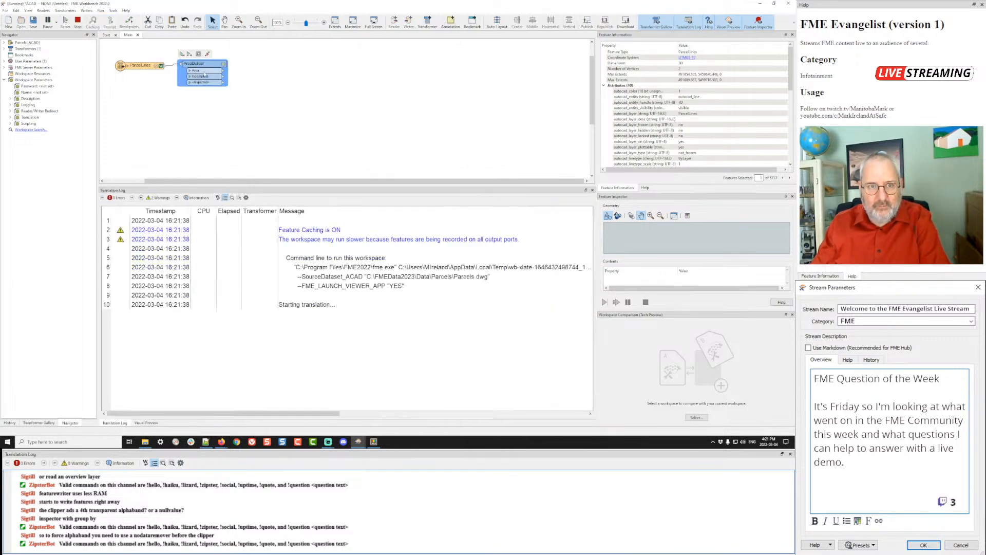
drag(204, 74, 216, 76)
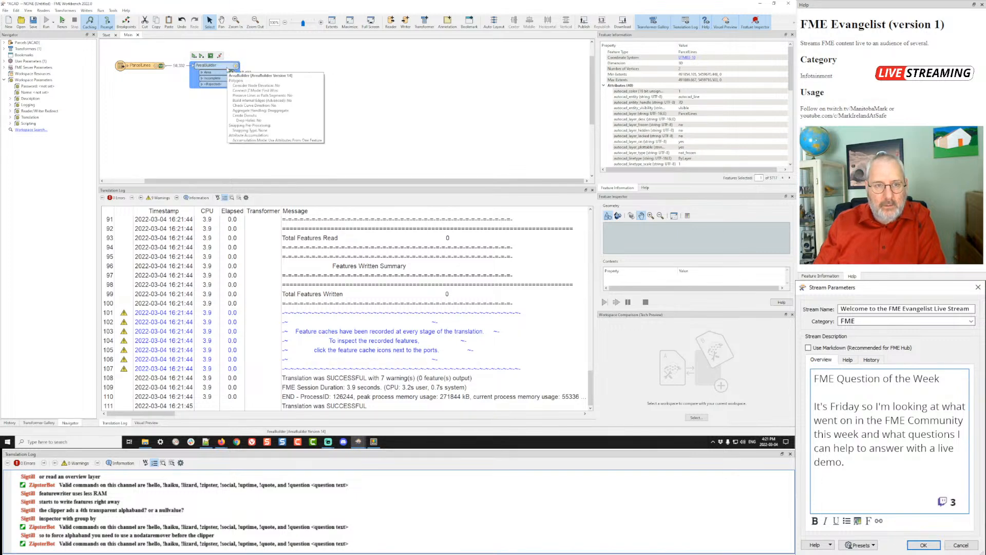
click(232, 73)
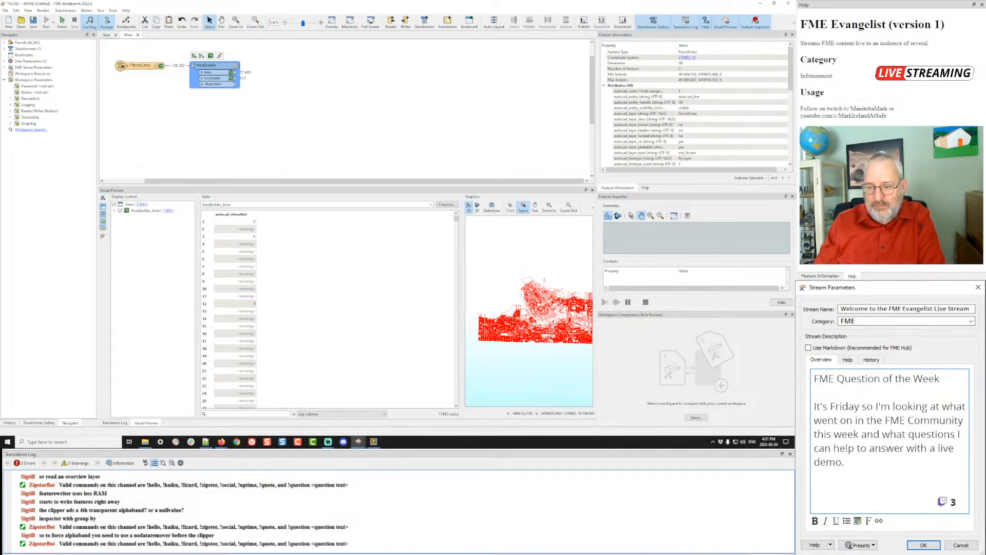
drag(538, 304, 532, 294)
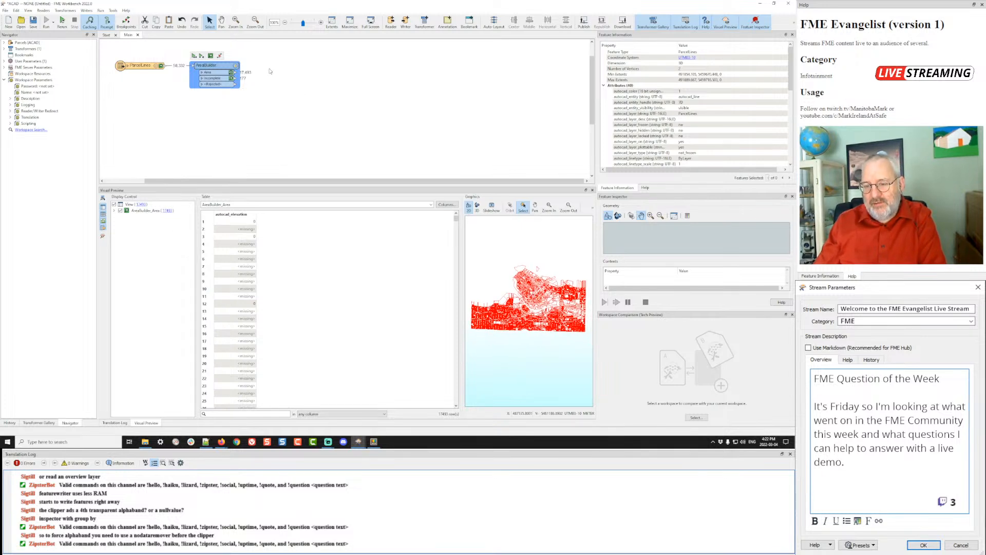
- Quick Add a SpatialSorter and place it below AreaBuilder
click(269, 70)
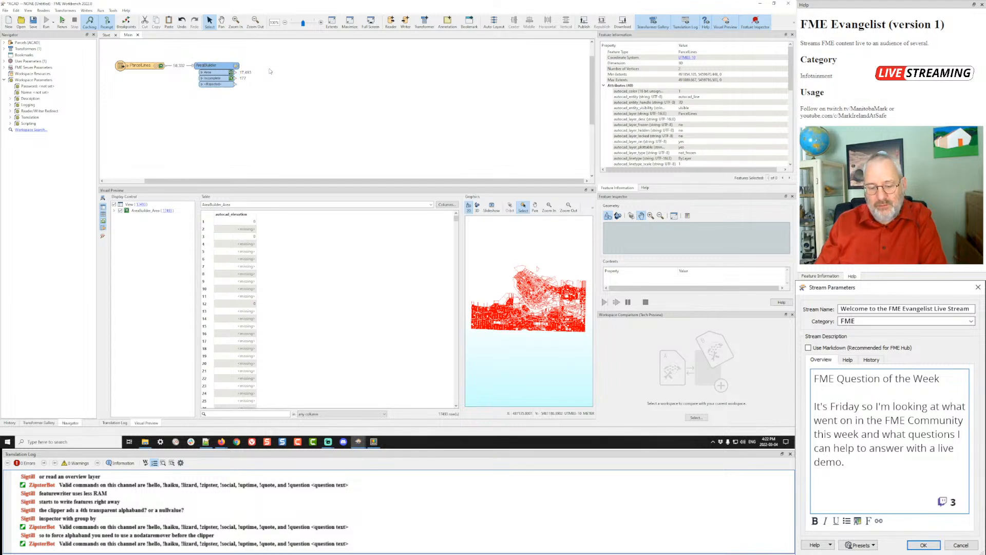
text(spatial)
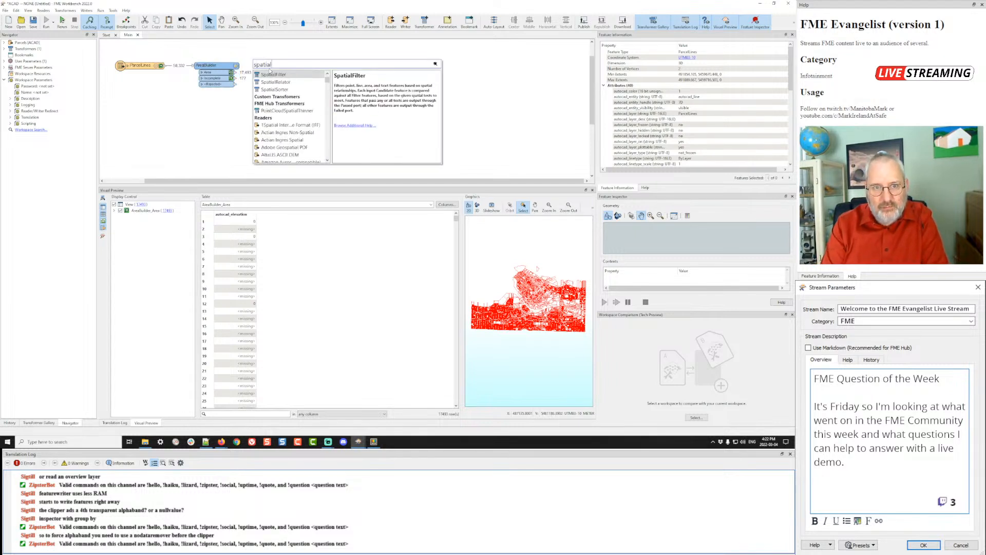
key(Escape)
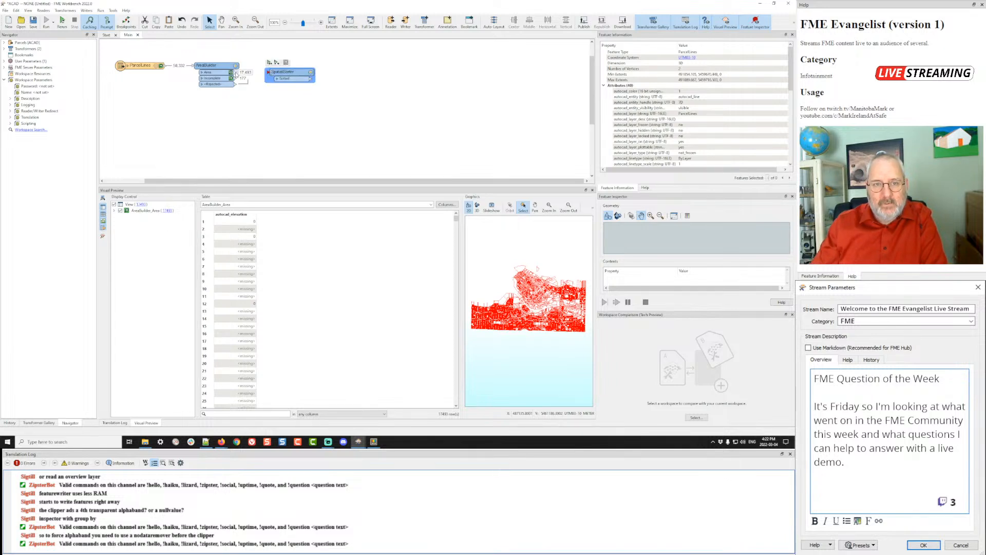
drag(288, 72, 294, 130)
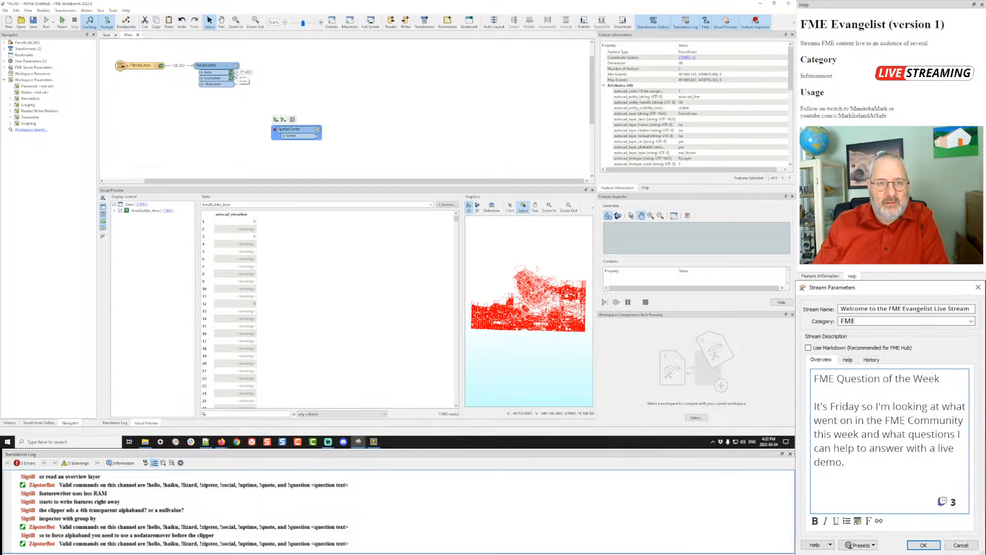
click(234, 73)
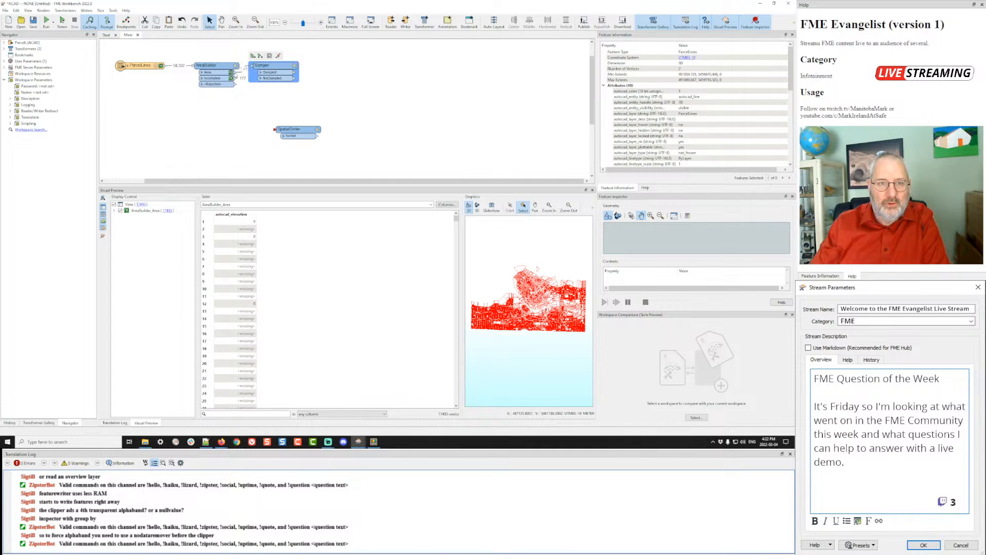
- Place a Sampler right of AreaBuilder and set its Sampling Rate
drag(270, 67, 304, 75)
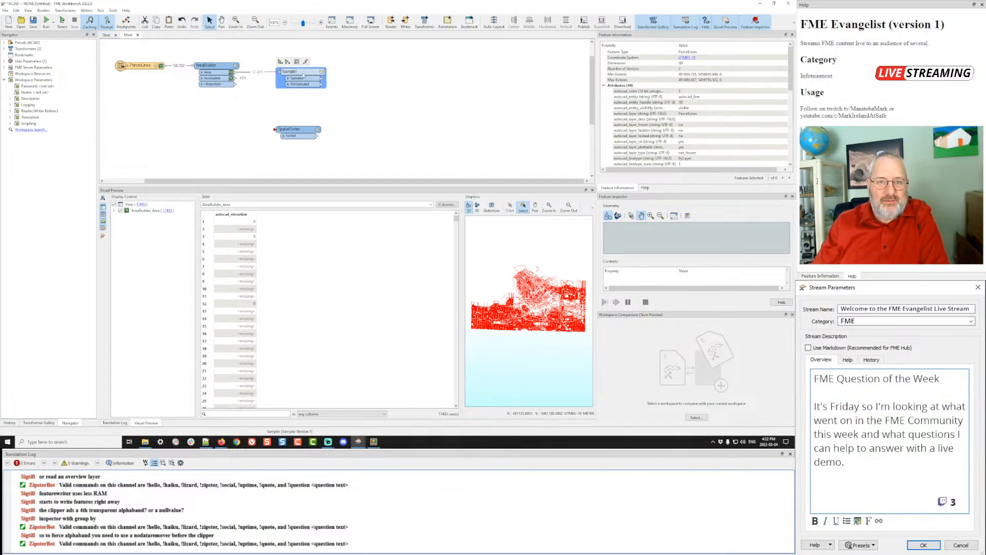
click(322, 72)
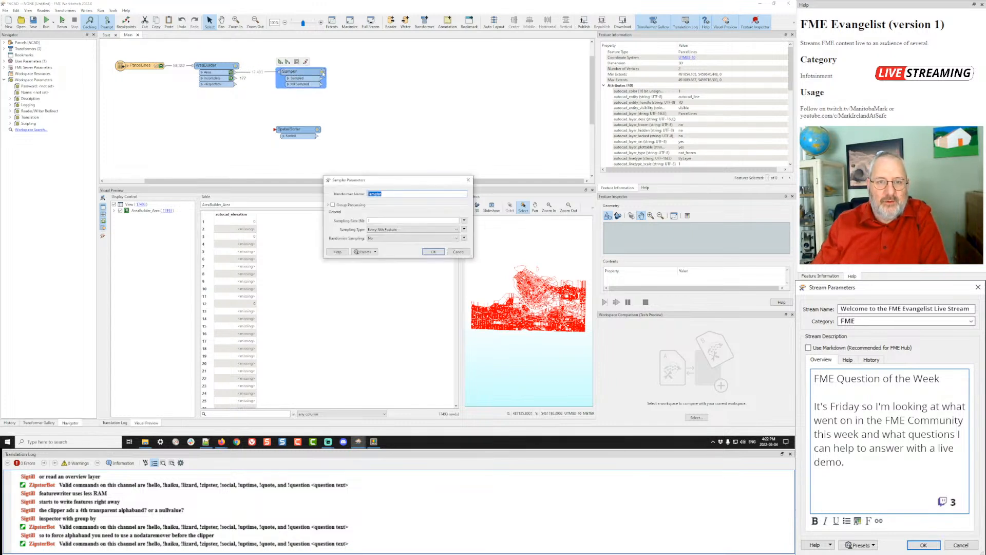
double_click(406, 220)
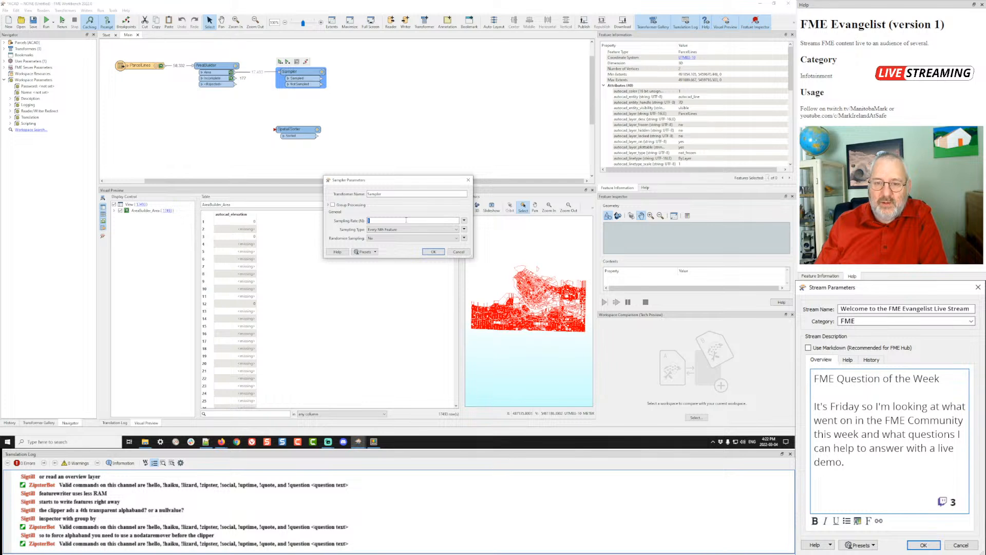
click(433, 251)
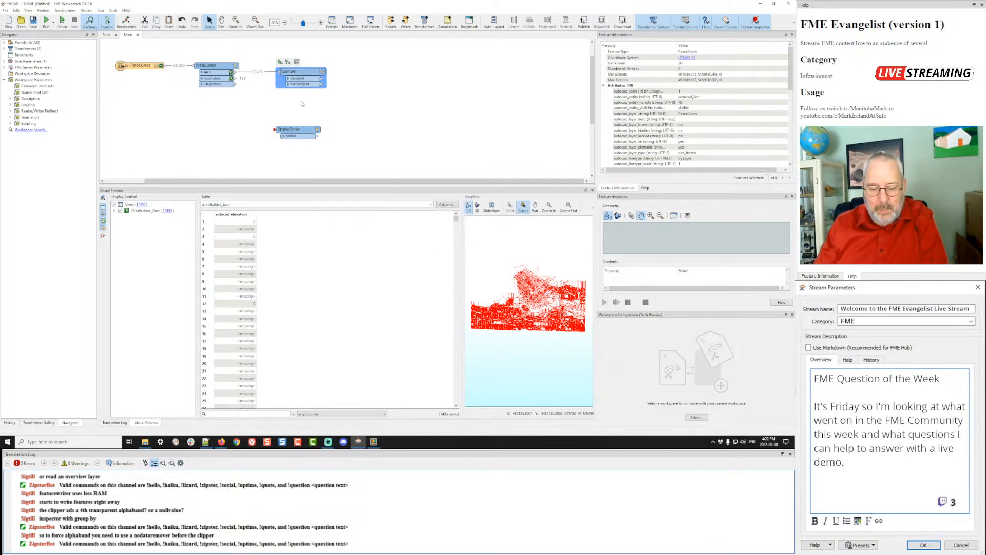
- Run the workspace and preview the Sampler's sampled parcels
key(F5)
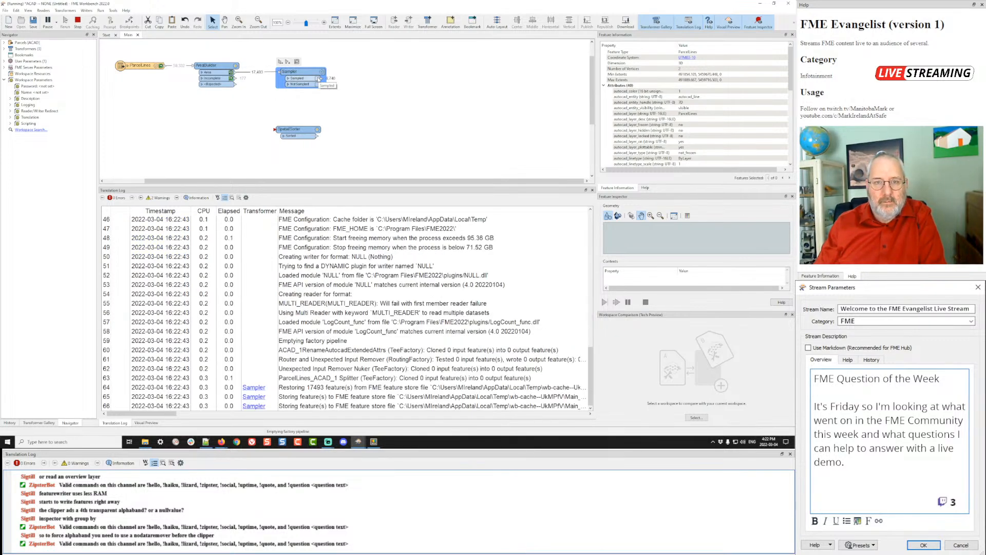
click(318, 79)
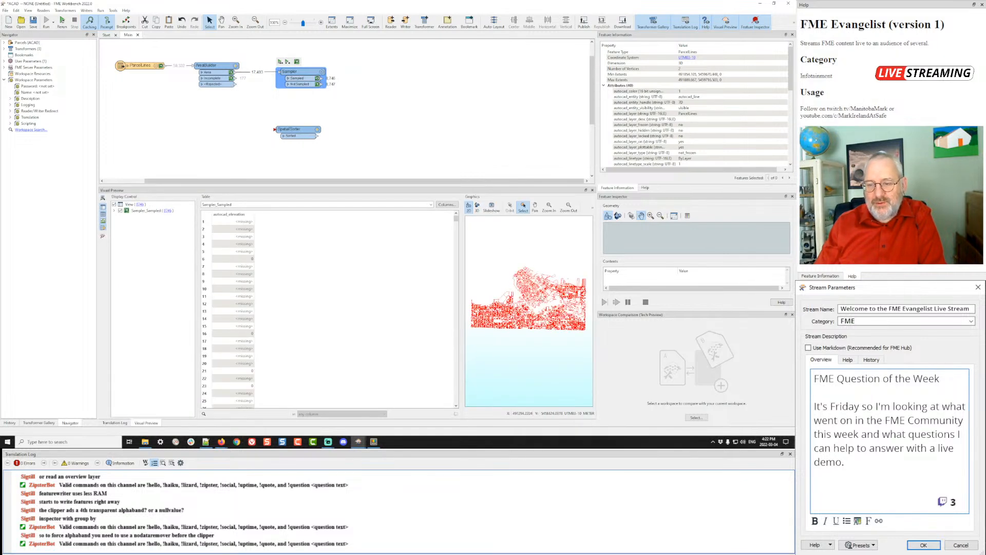
drag(299, 129, 276, 119)
- Accept SpatialSorter's defaults, rerun, and compare the sampled and not-sampled parcel previews
click(300, 116)
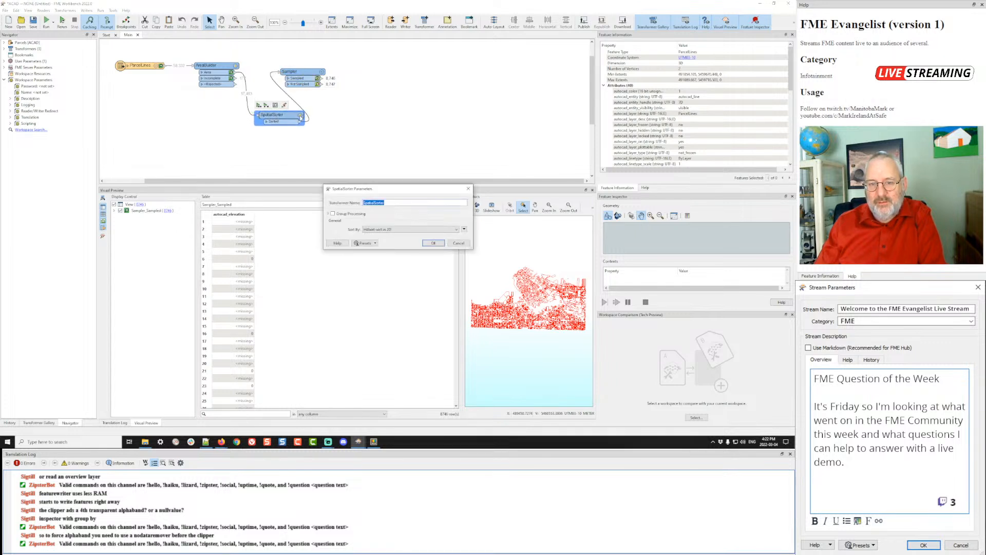
click(433, 243)
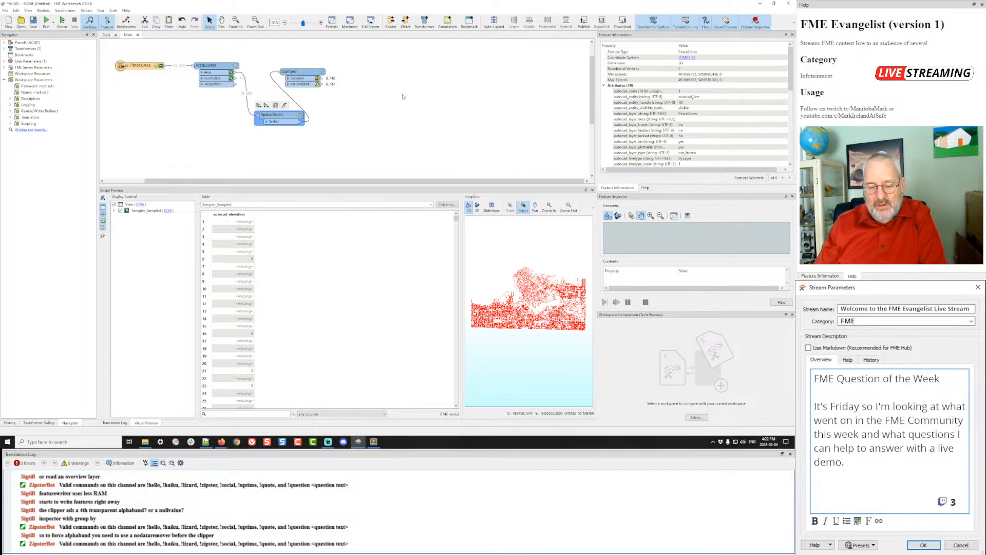
key(ctrl+r)
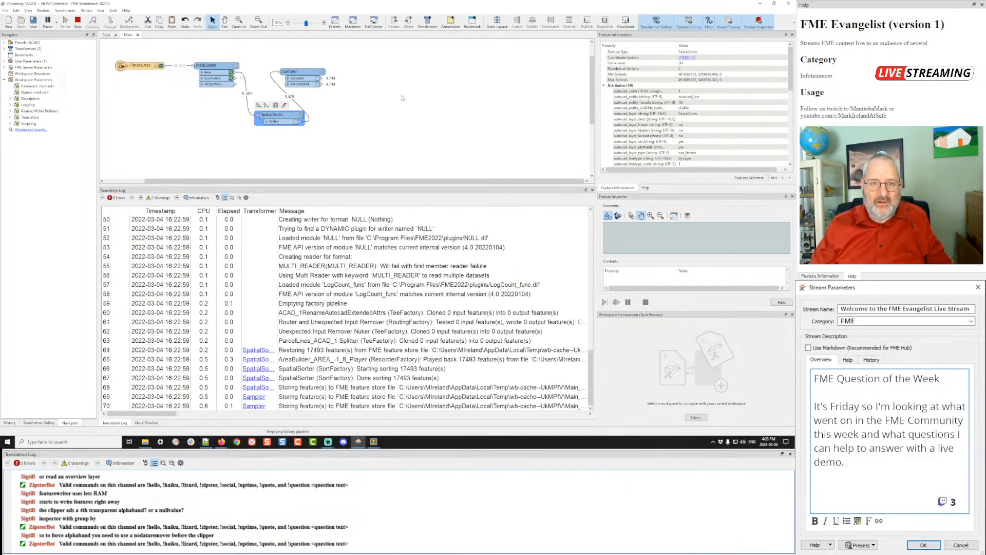
click(317, 78)
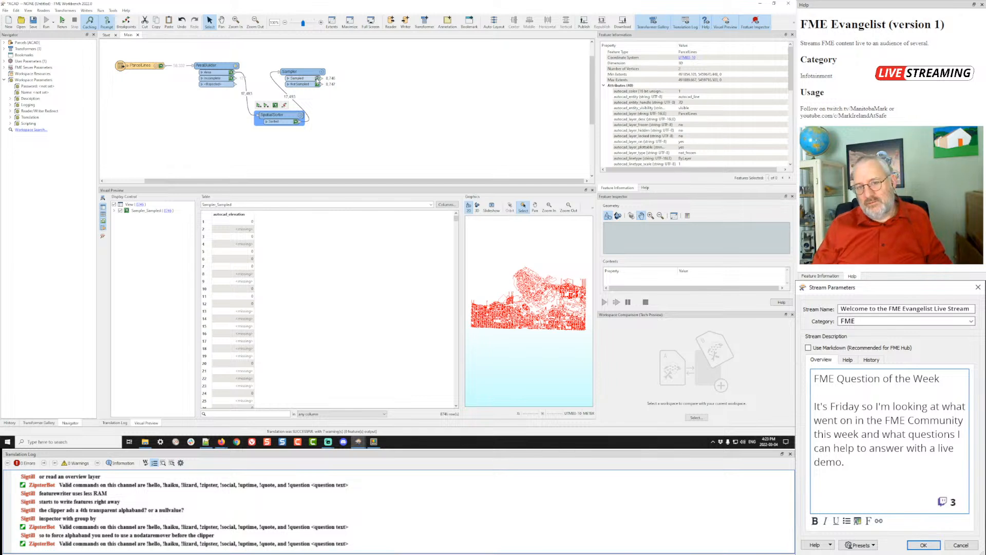
click(317, 84)
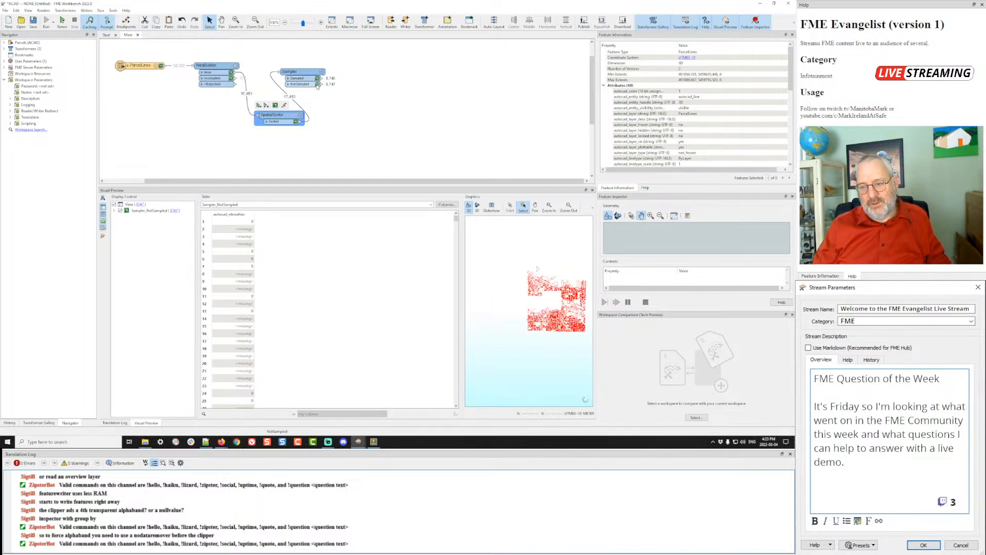
click(317, 78)
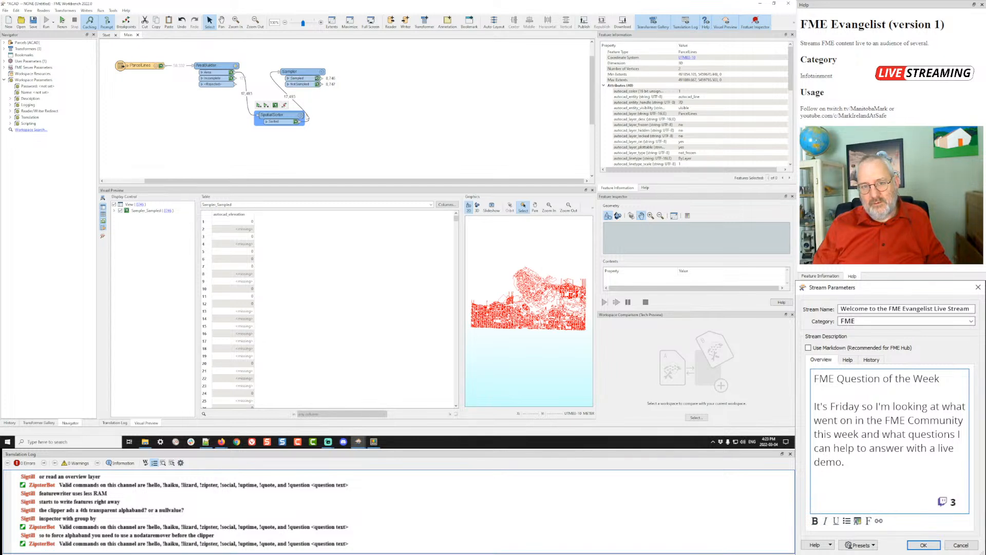
- Preview SpatialSorter's sorted parcels, check its sort setting, and step through records from row 9251
click(296, 122)
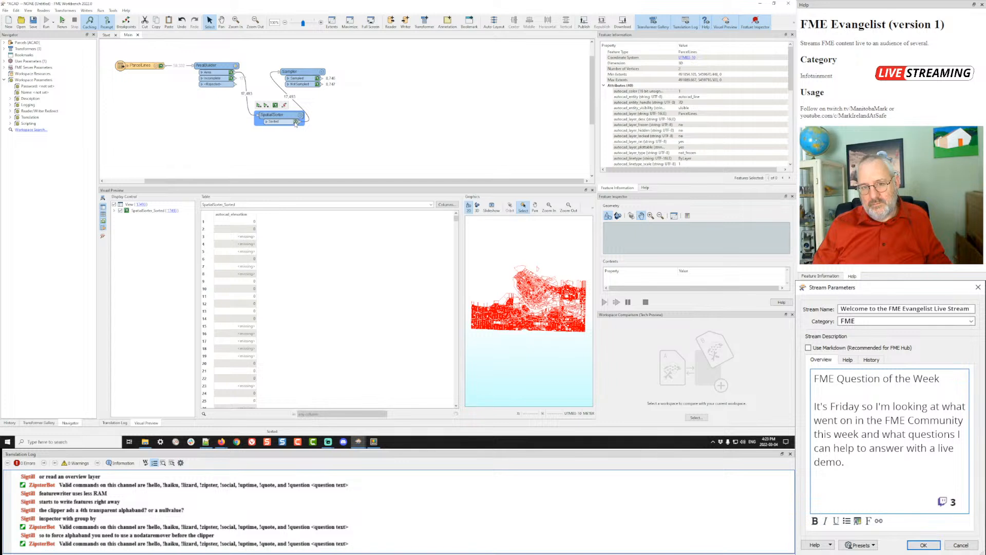
click(301, 115)
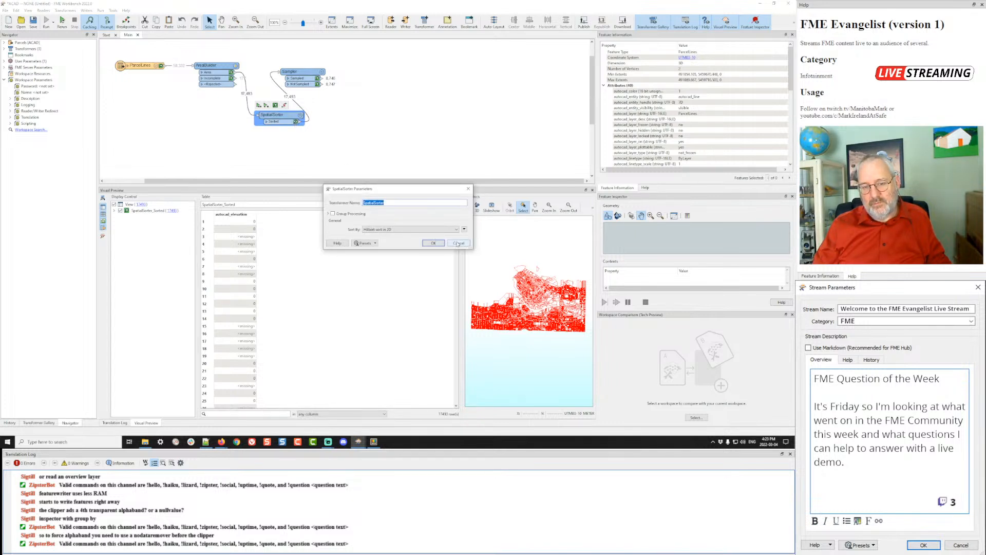
click(458, 243)
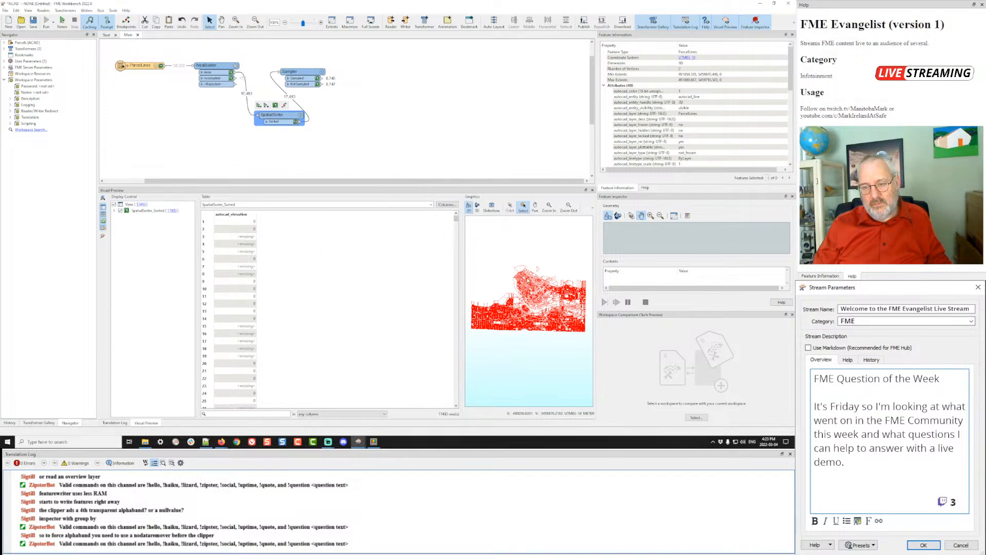
scroll(538, 268, up, 5)
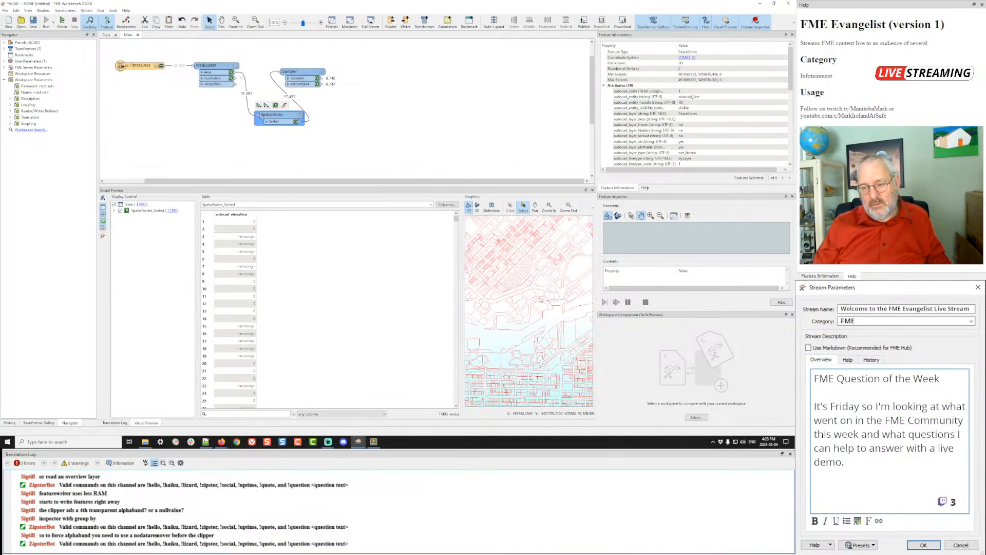
click(525, 267)
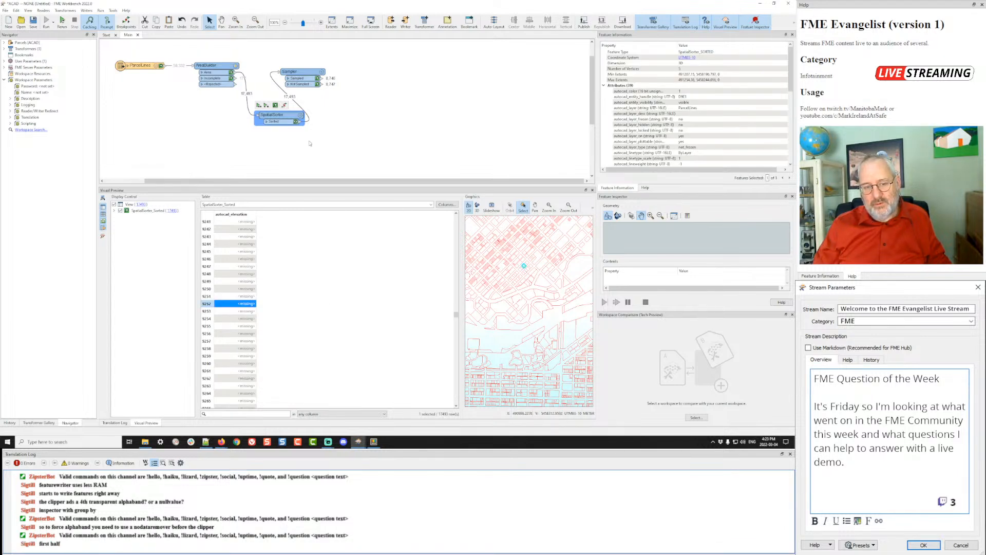
click(238, 298)
key(Down)
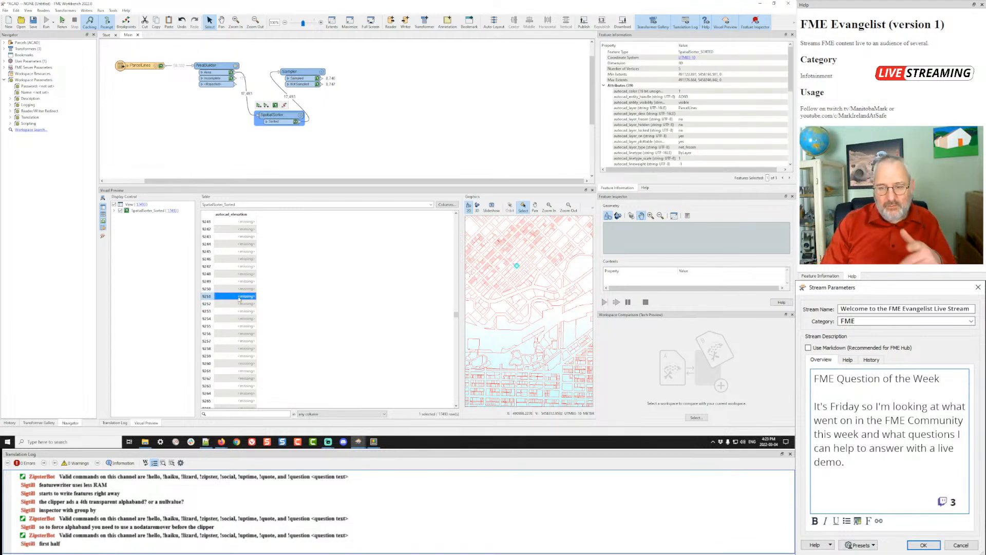
key(Down)
key(Down)
key(Down)
key(Down)
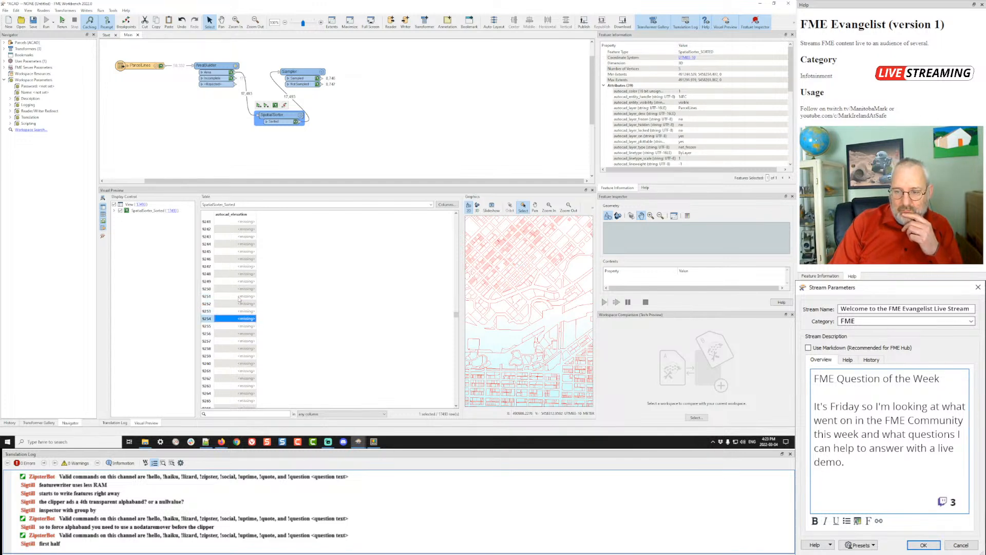
key(Down)
key(Down)
key(Down)
key(Down)
key(Down)
key(Down)
key(Down)
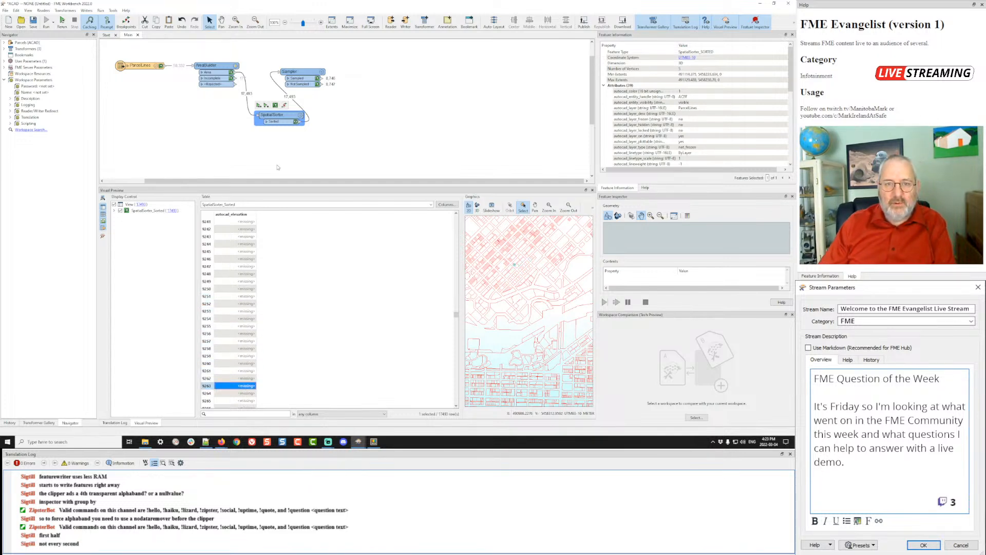
click(322, 72)
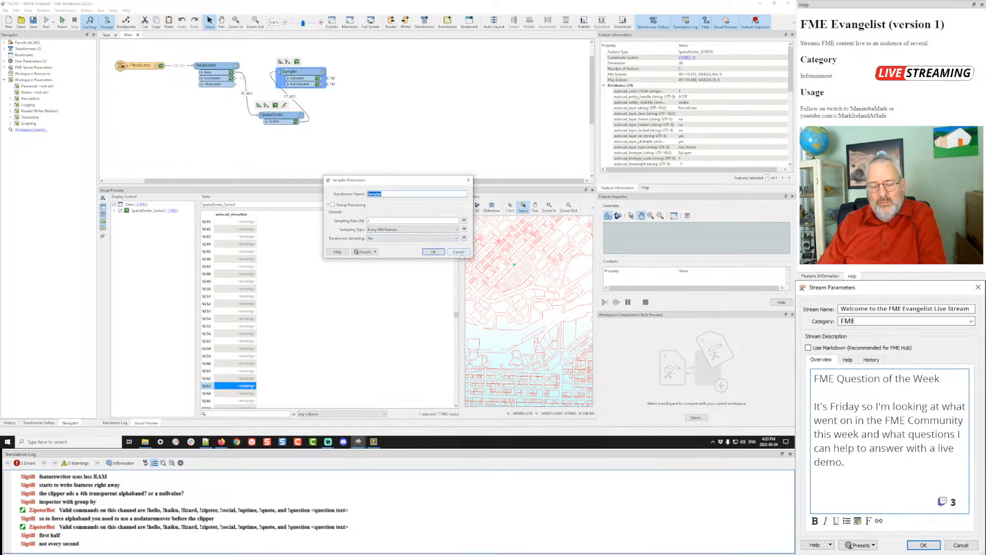
- Switch the Sampler to First N Features sampling, rerun, and preview the kept parcels
click(421, 232)
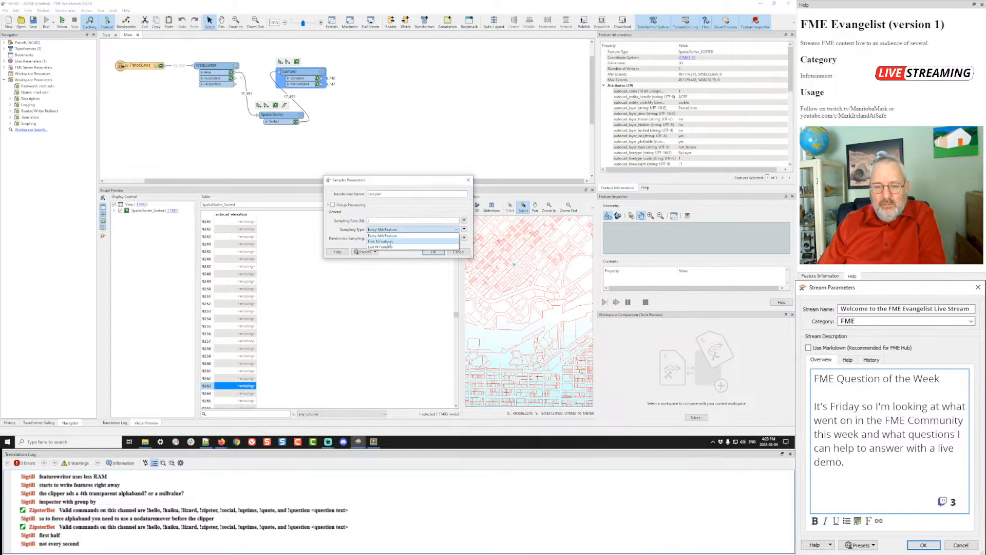
click(391, 241)
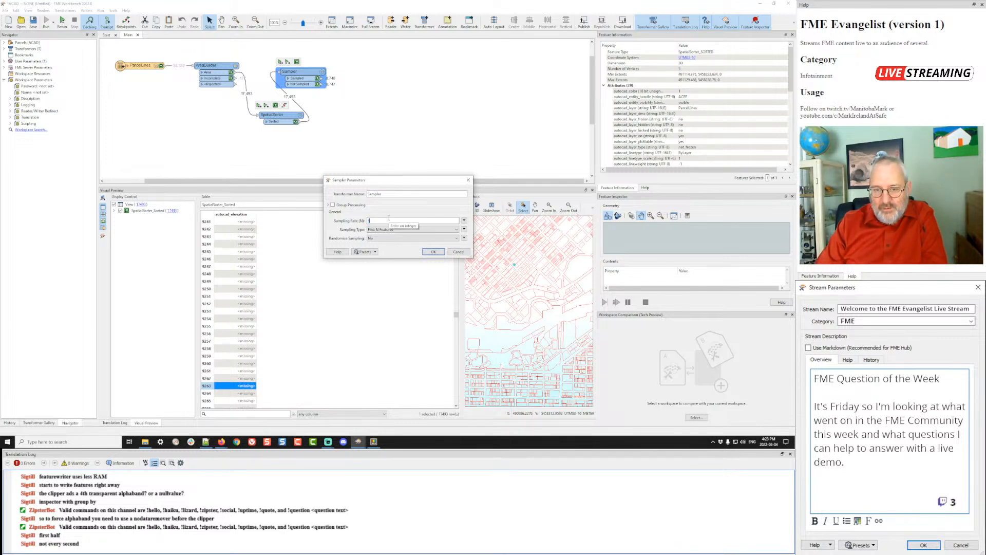
key(Return)
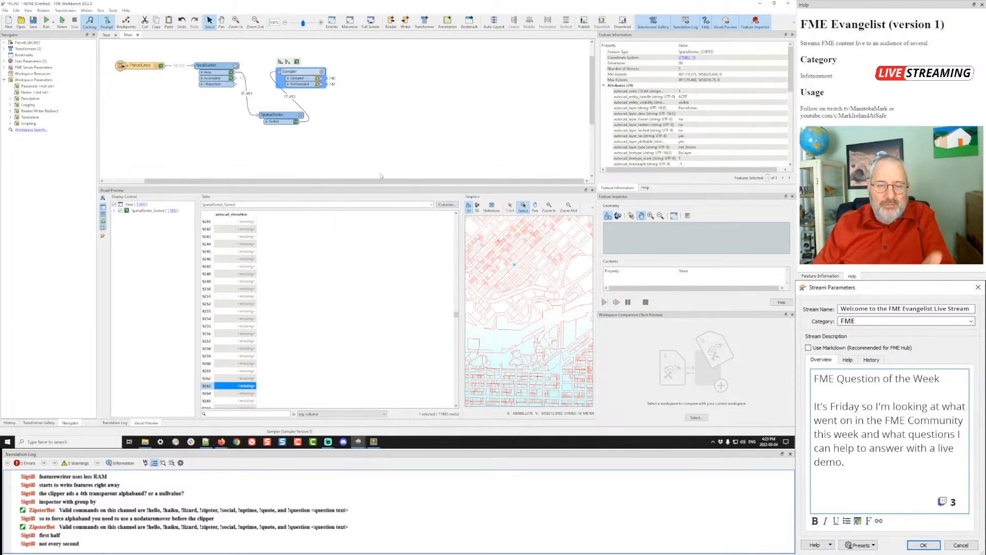
key(ctrl+r)
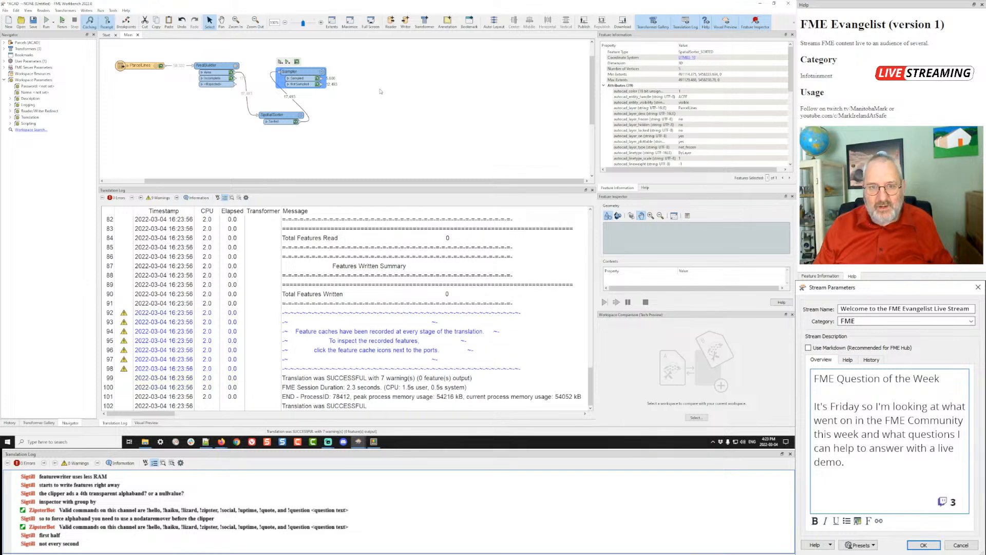
click(317, 78)
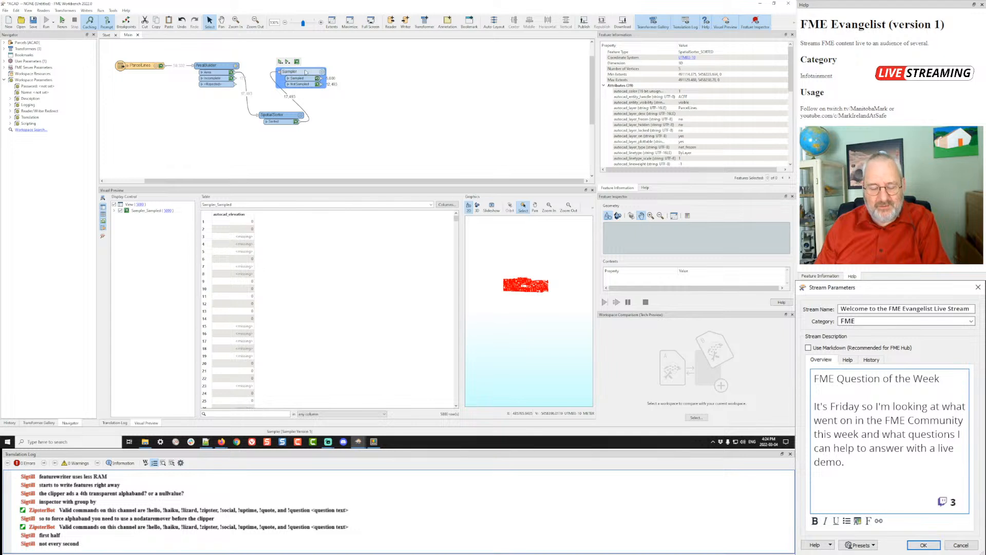
- Duplicate the Sampler as Sampler_2 on NotSampled, rerun, and preview both Samplers' sampled groups
key(ctrl+d)
drag(306, 77, 372, 97)
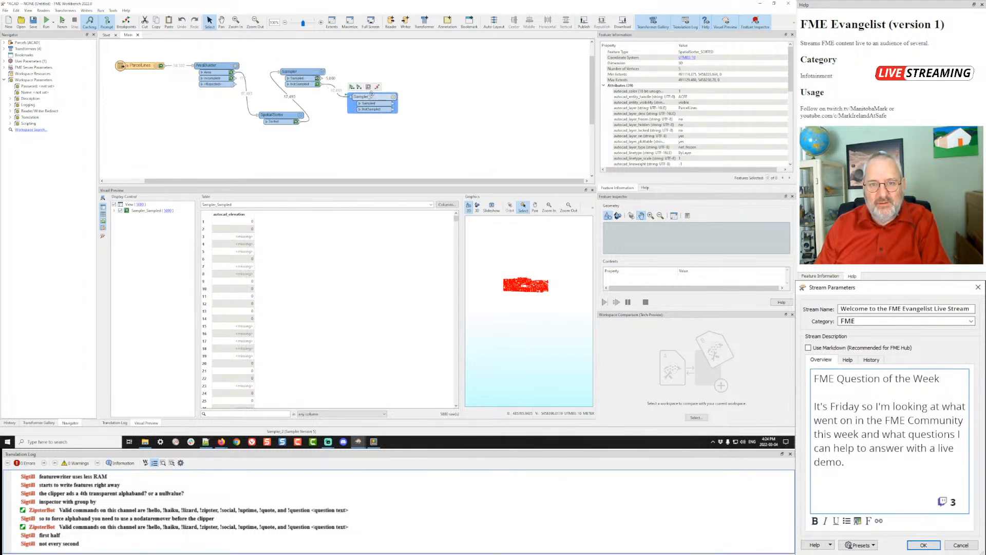
key(ctrl+r)
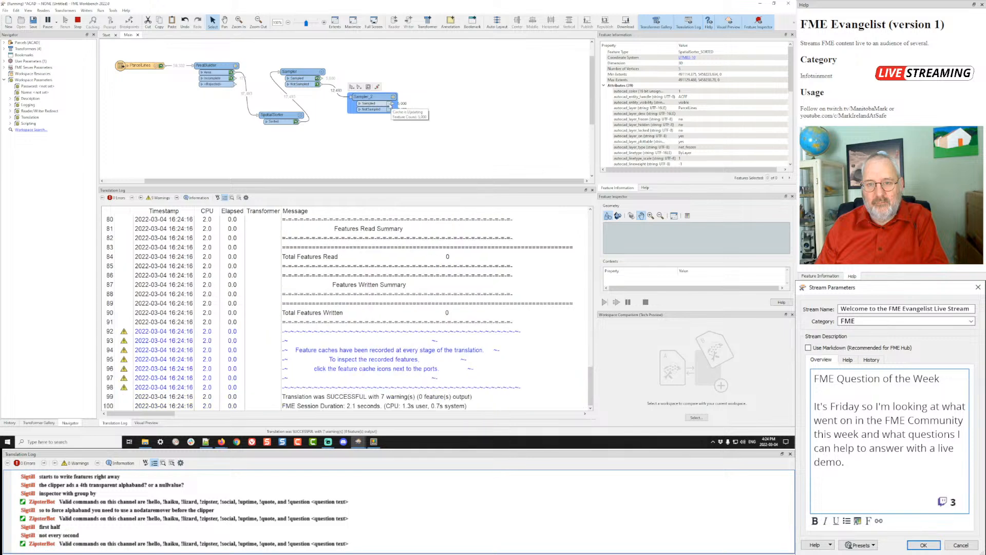
click(389, 104)
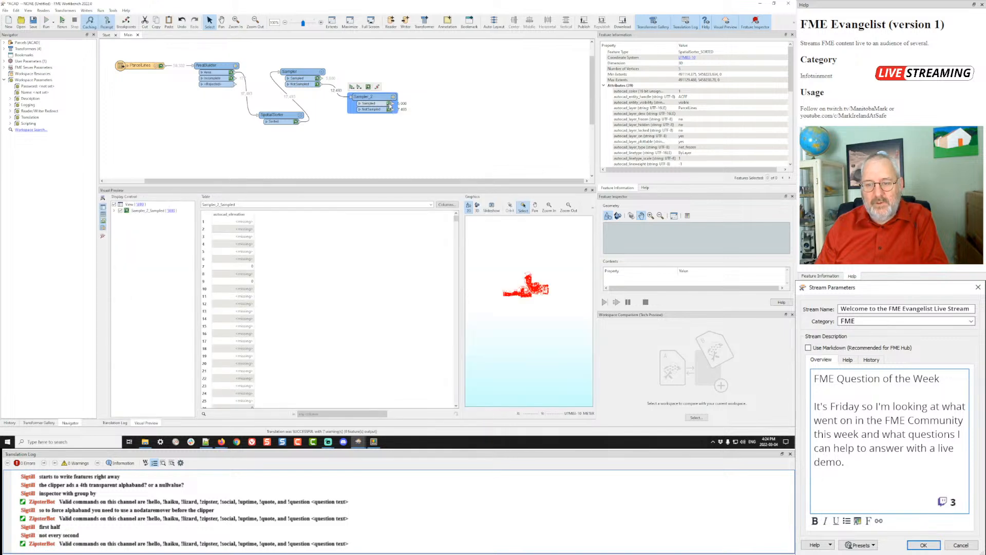
click(317, 78)
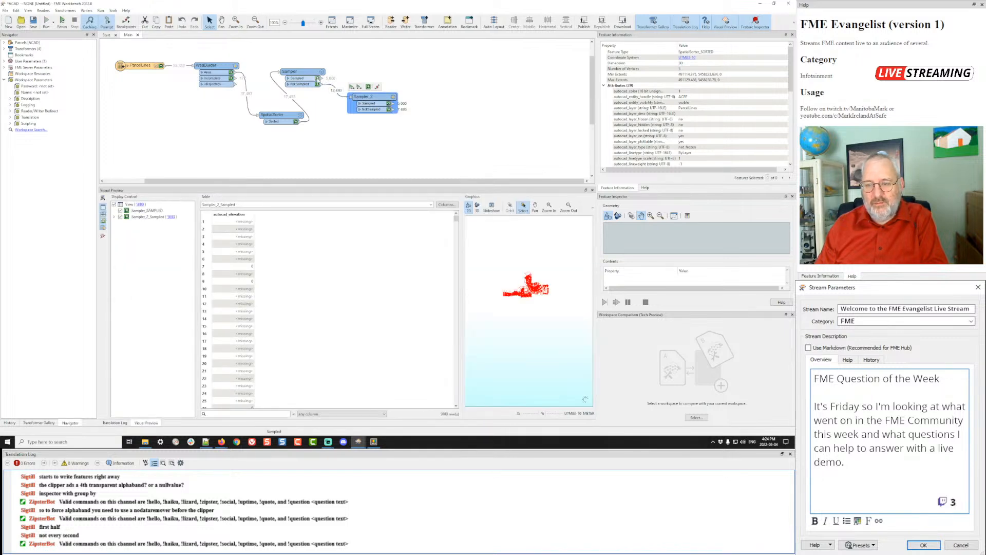
double_click(138, 210)
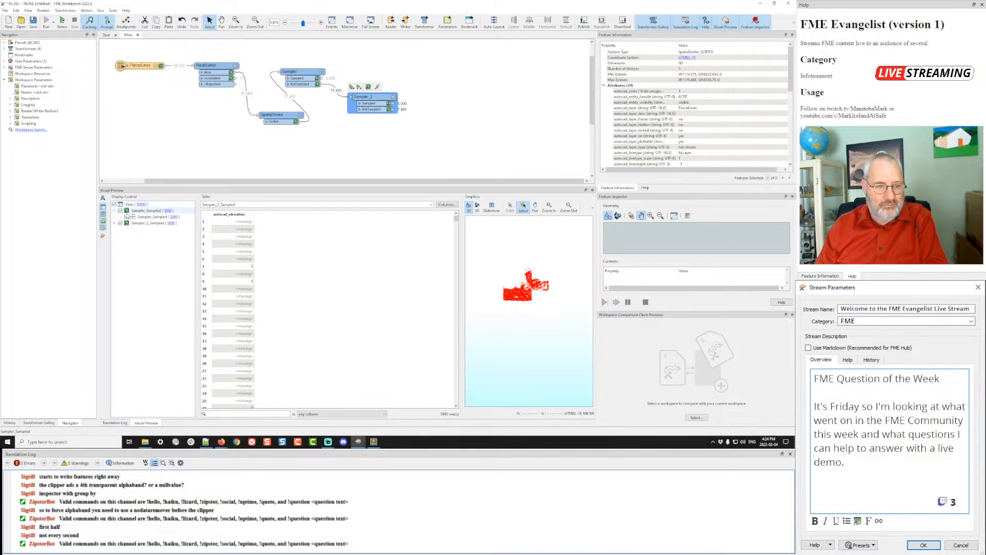
double_click(132, 217)
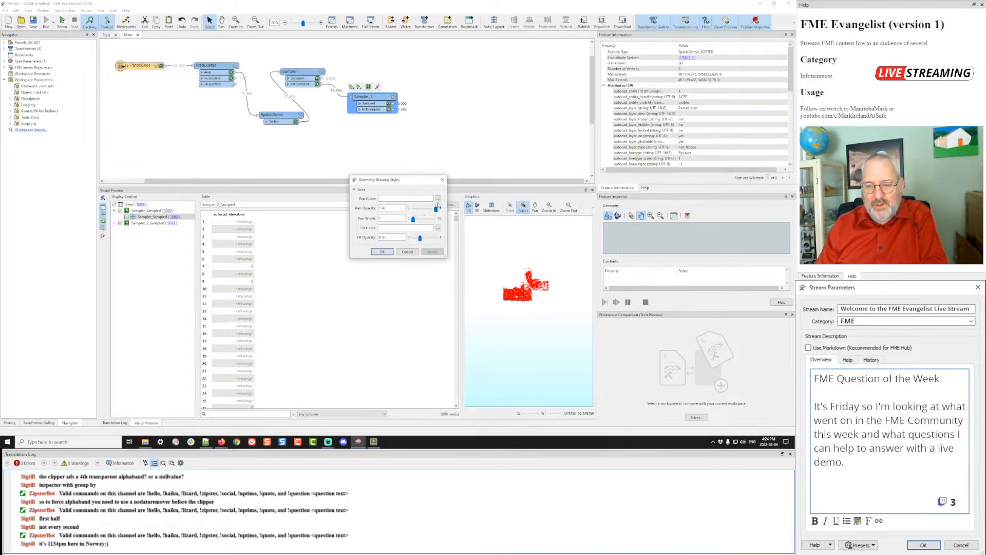
- Set Sampler_Sampled's pen and fill colours to blue in Geometry Drawing Styles
click(438, 198)
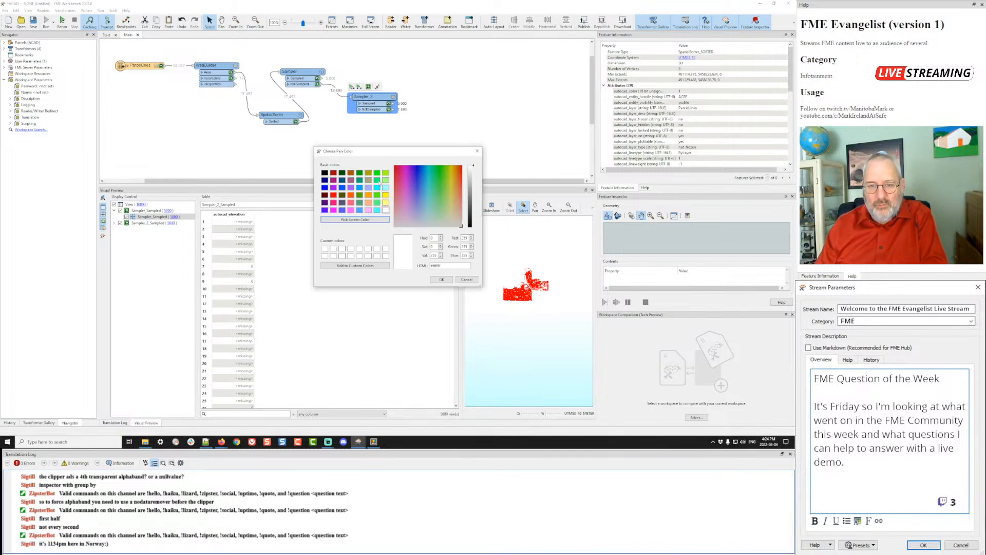
click(342, 188)
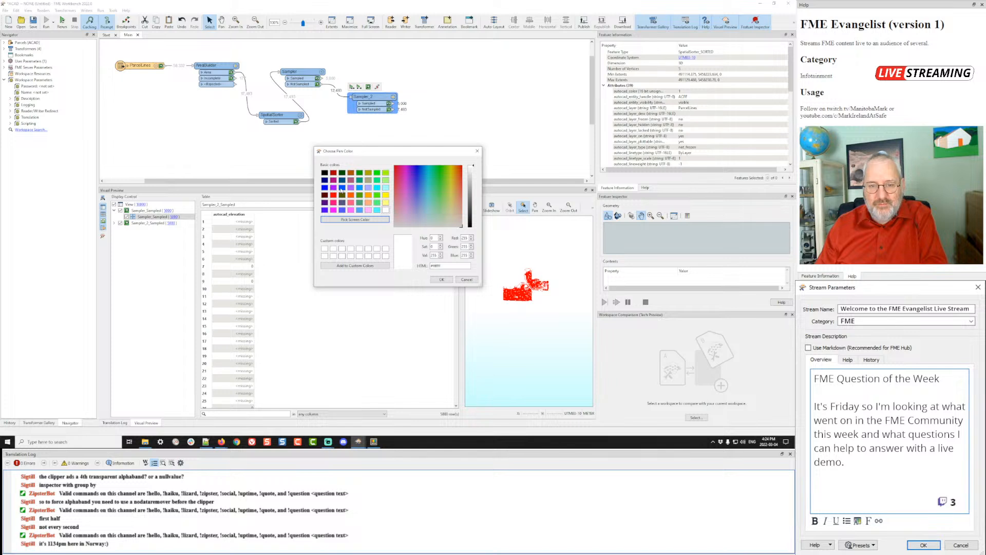
click(443, 279)
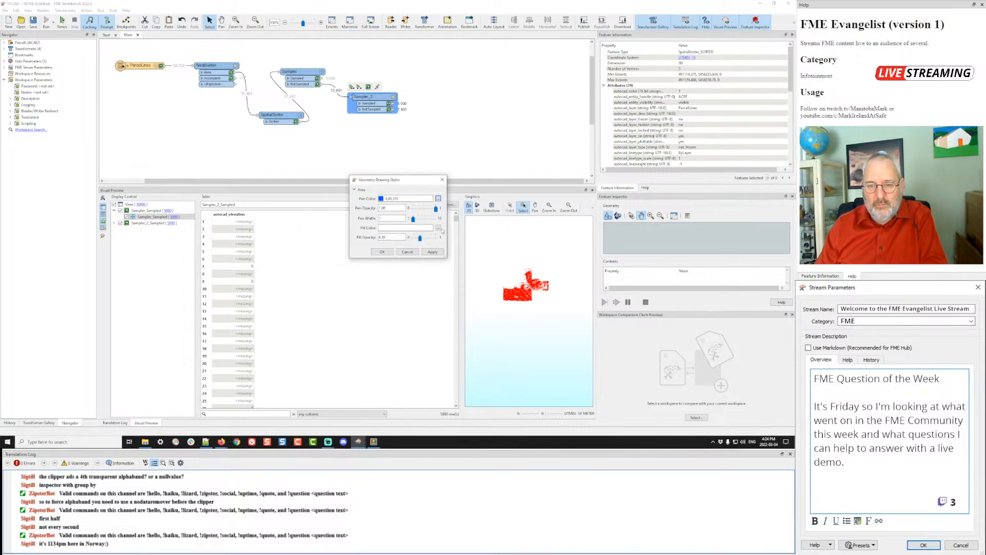
click(440, 228)
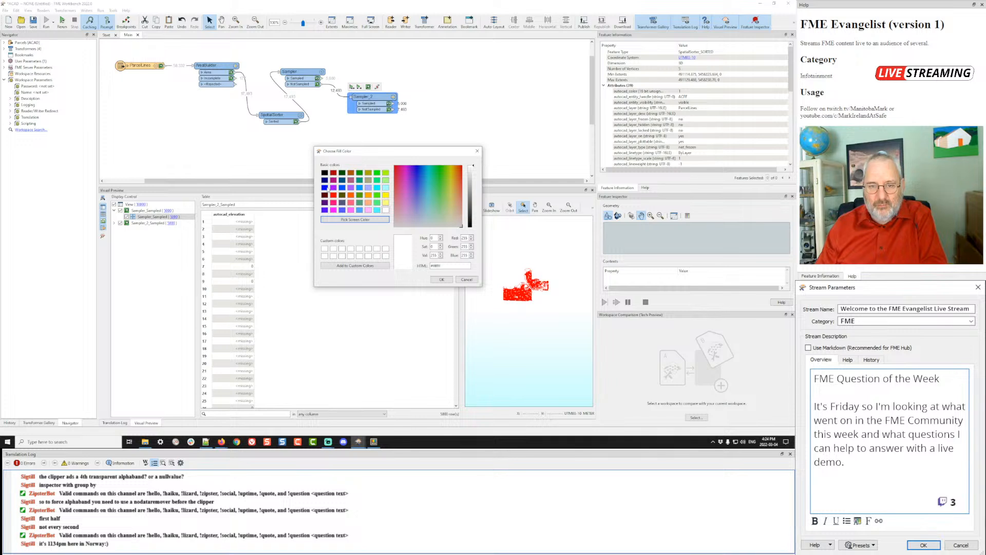
click(326, 187)
click(440, 279)
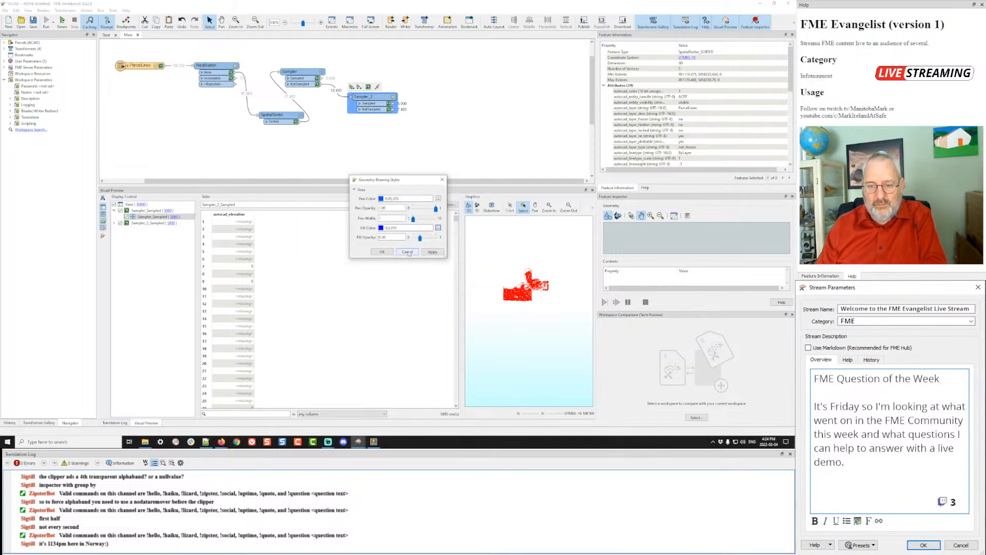
click(382, 251)
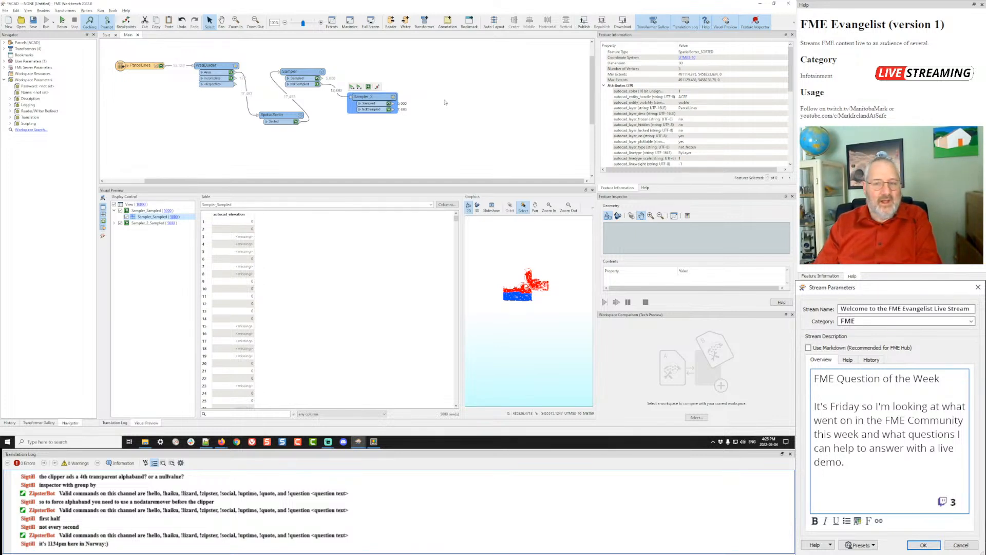
- Switch to Firefox and scroll through the 'Condition or Tester on empty transformer port' question
key(alt+Tab)
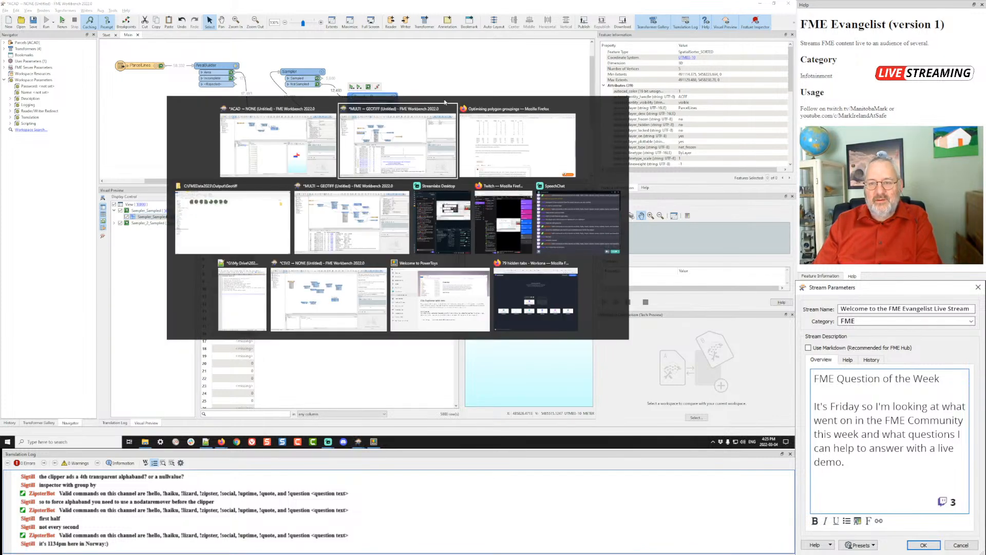
key(alt+Tab)
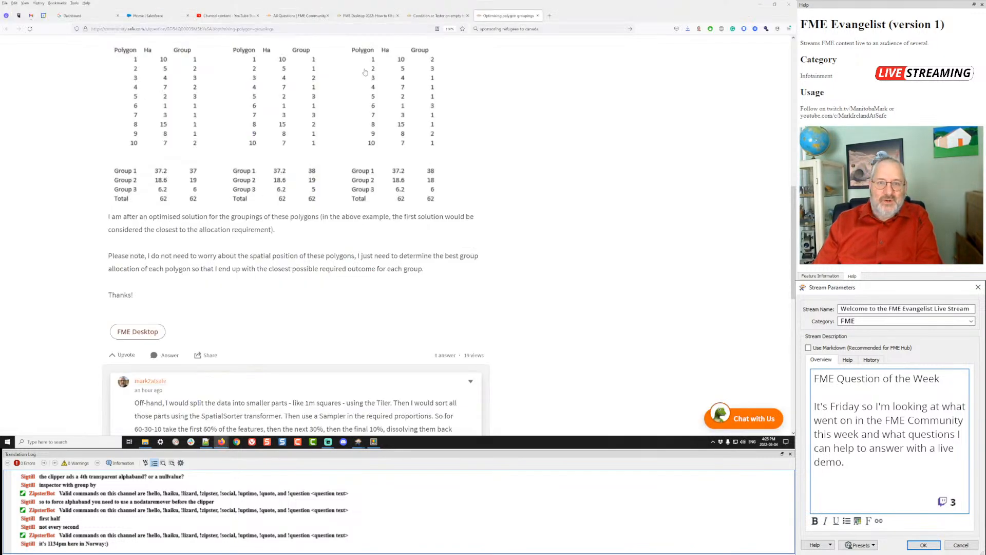
click(452, 19)
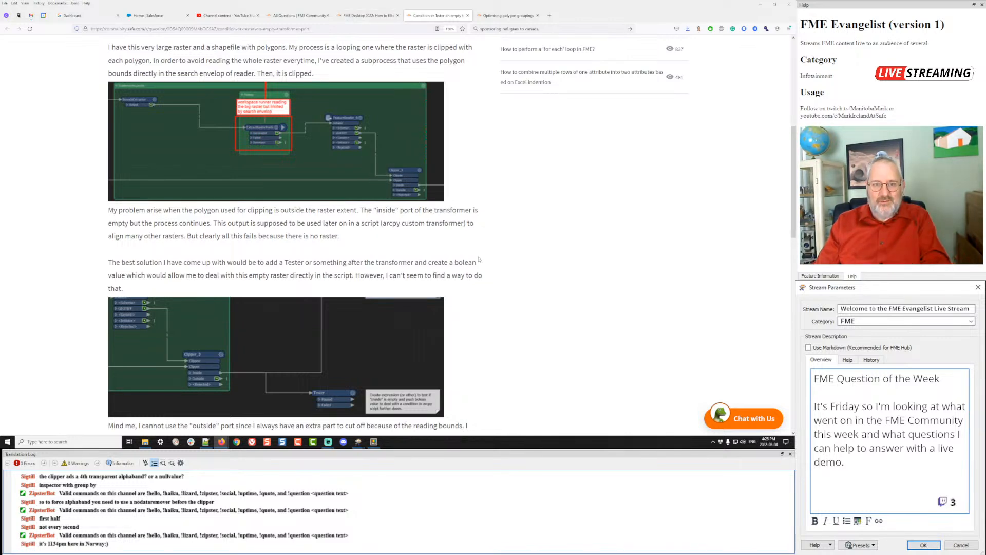
scroll(479, 260, up, 5)
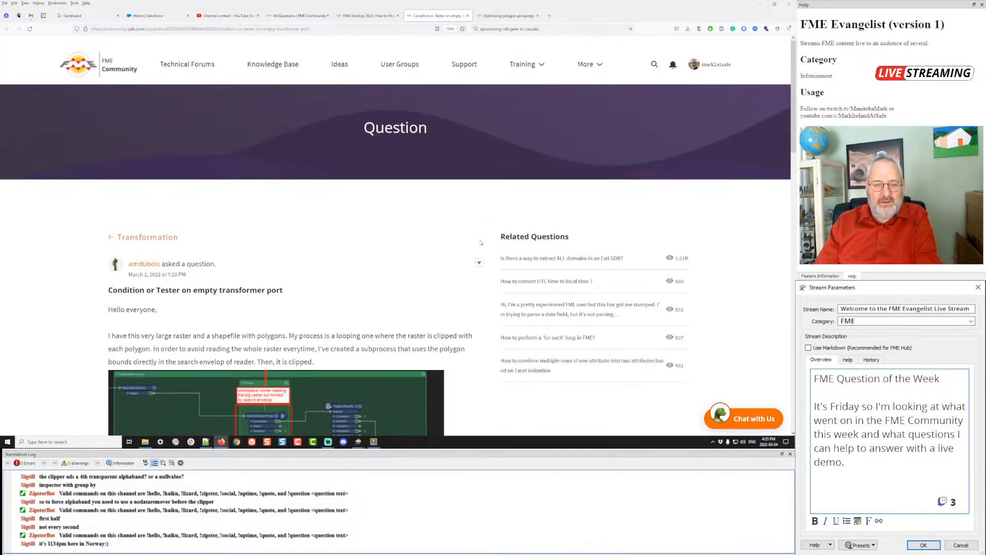
scroll(484, 226, down, 5)
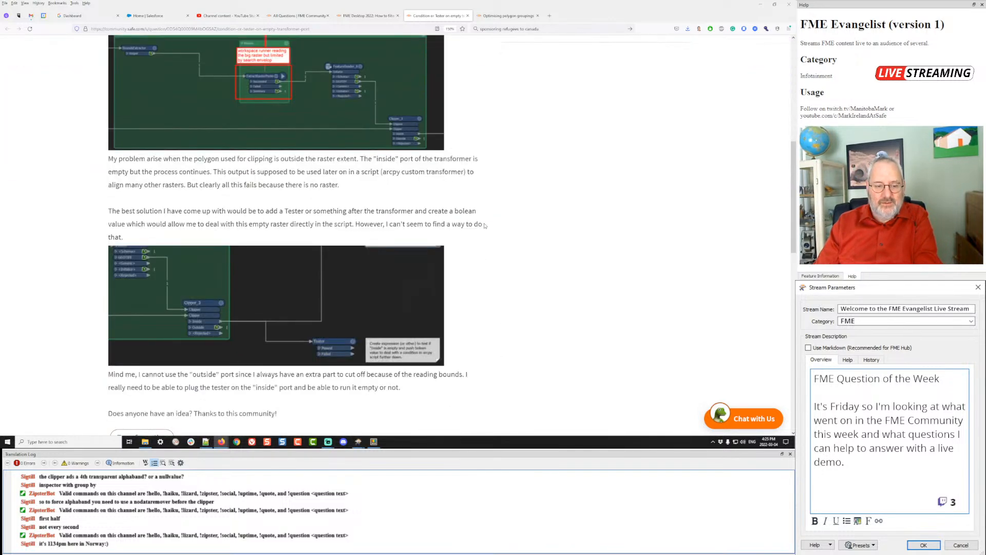
scroll(485, 226, up, 4)
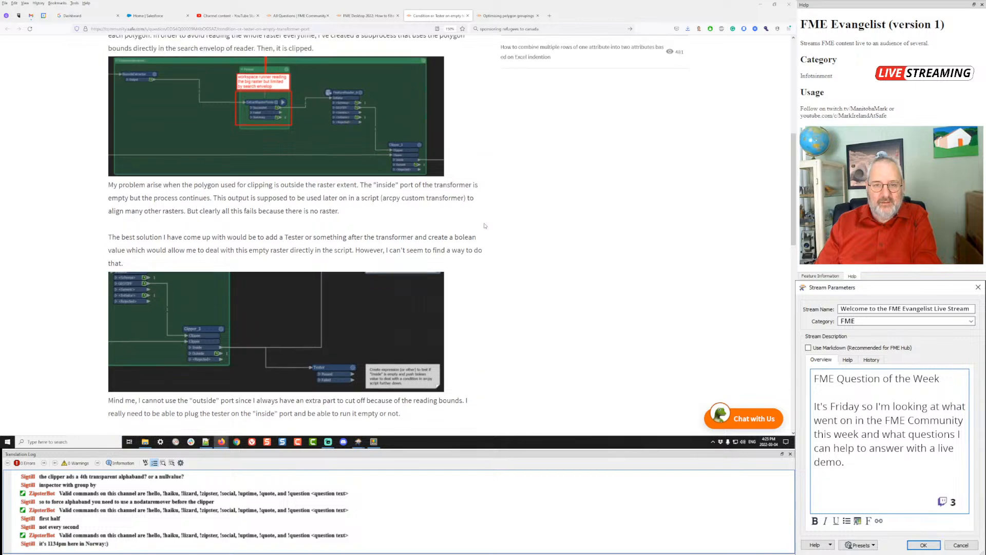
scroll(485, 226, down, 1)
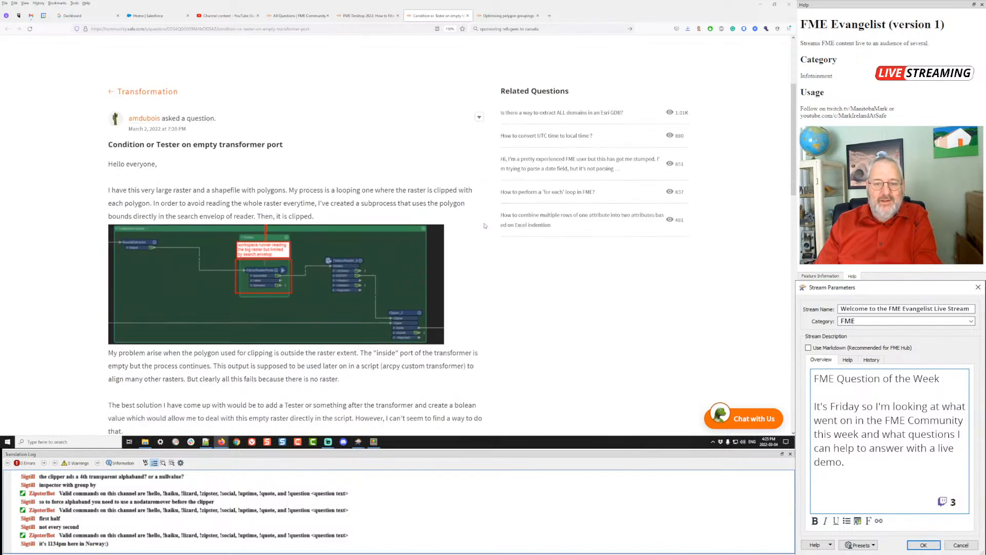
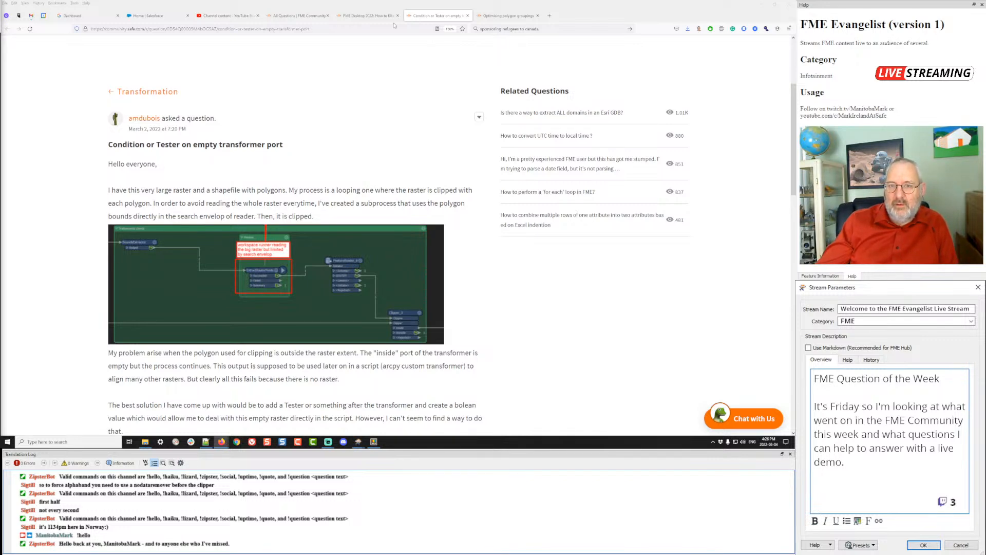
- Move through the open question tabs to the optimising polygon groupings question and scroll to its answer
click(372, 16)
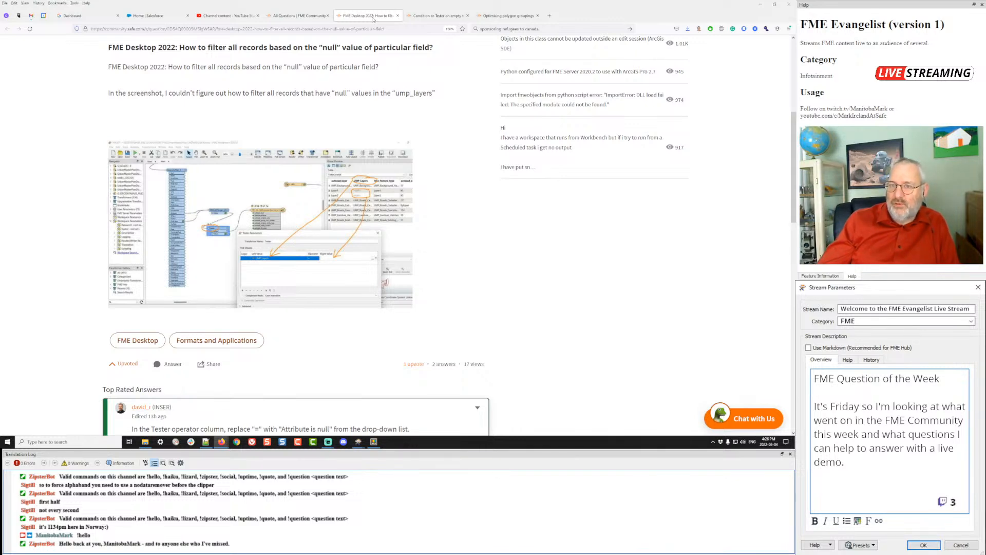
click(446, 16)
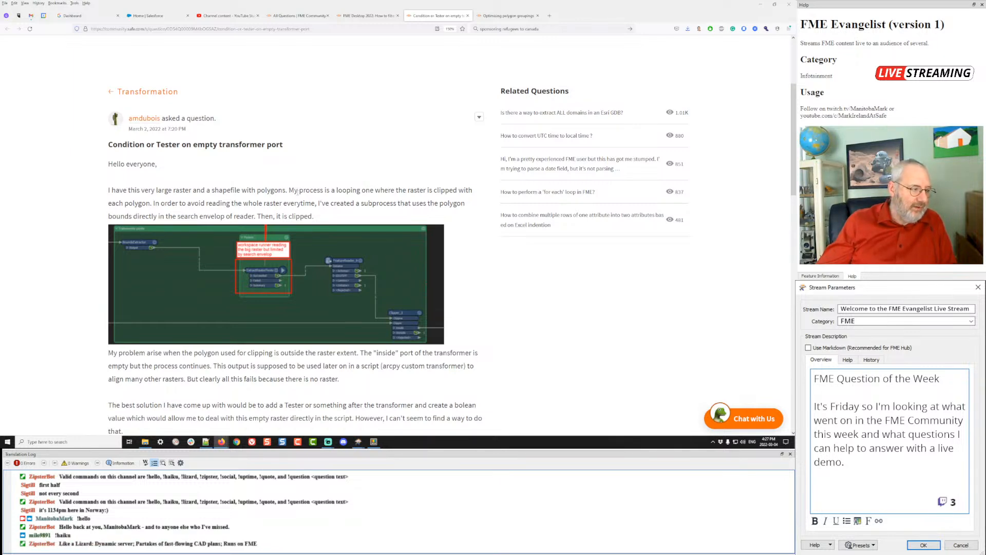
click(511, 17)
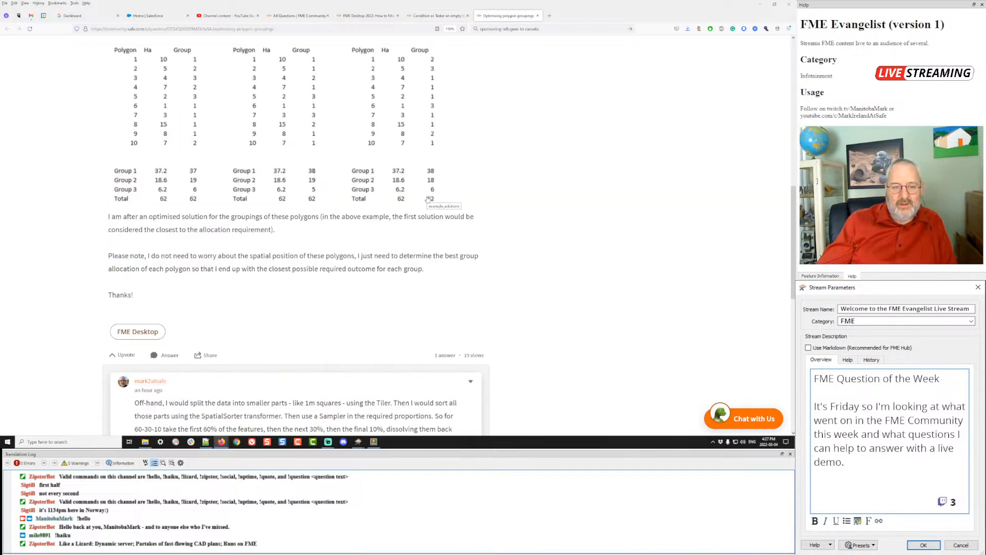
scroll(428, 198, down, 5)
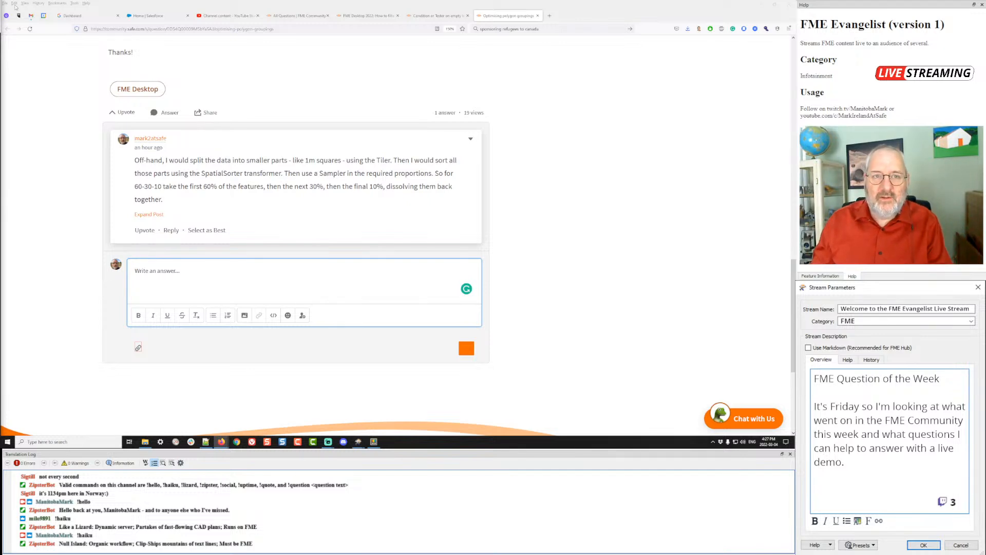
- Dismiss the YouTube Studio upload prompt and open the public channel page in a new tab
click(229, 17)
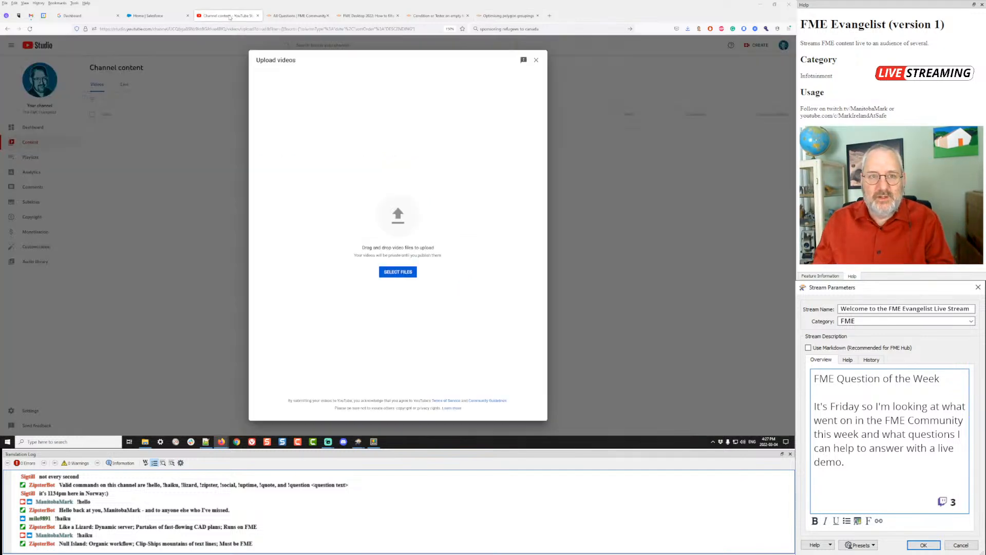
click(536, 60)
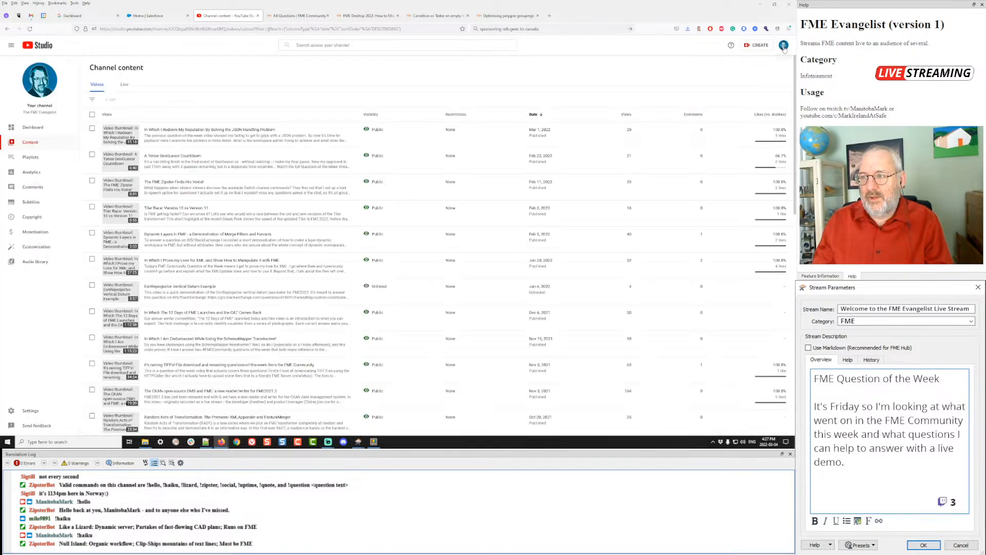
click(783, 46)
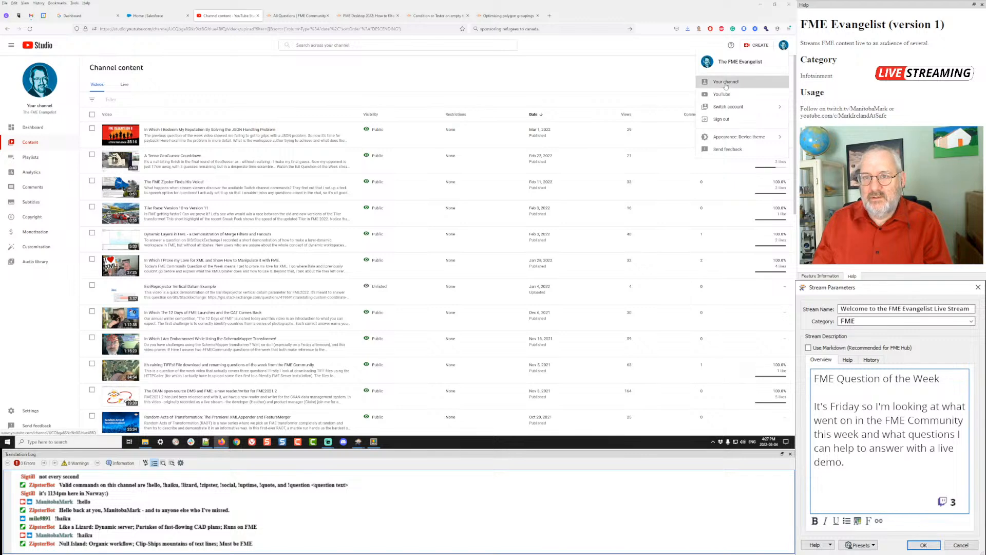
middle_click(726, 81)
click(296, 16)
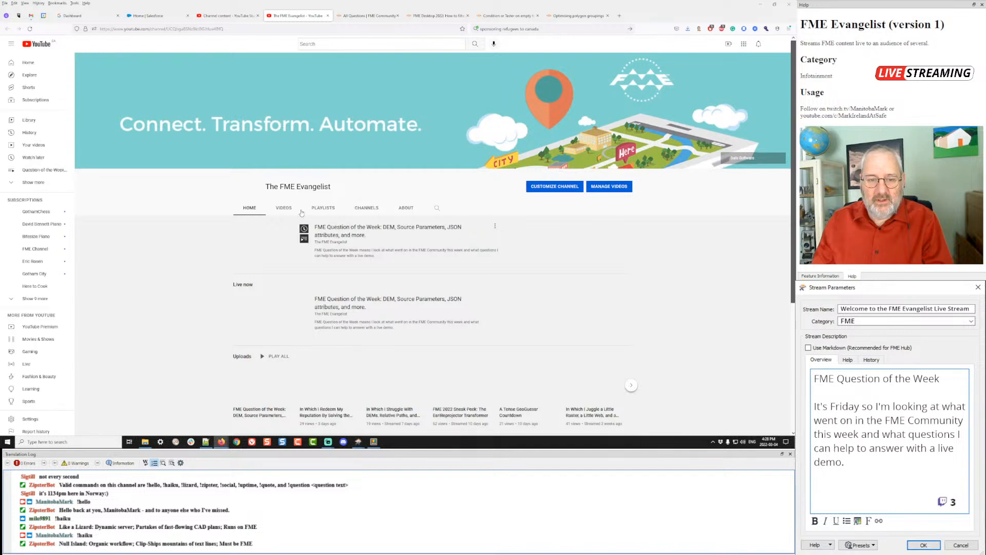
- List the channel's videos and play 'FME Live: Hooking up FME to Twitch!'
click(284, 208)
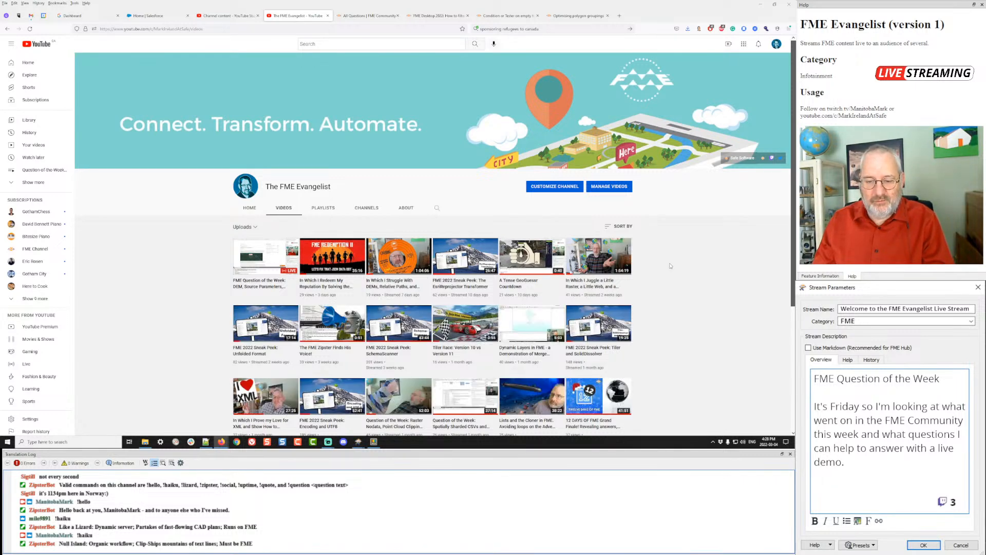
scroll(669, 266, down, 3)
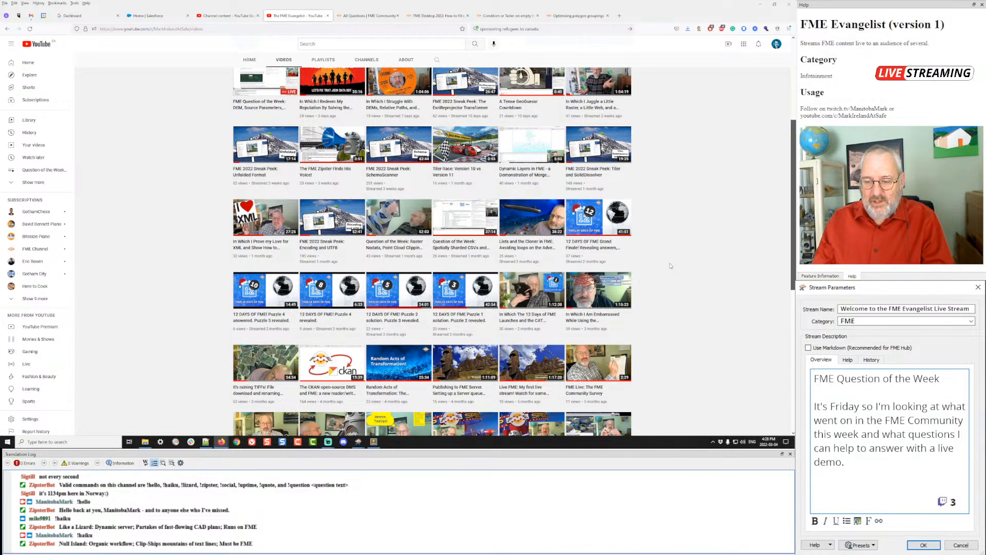
scroll(670, 266, down, 1)
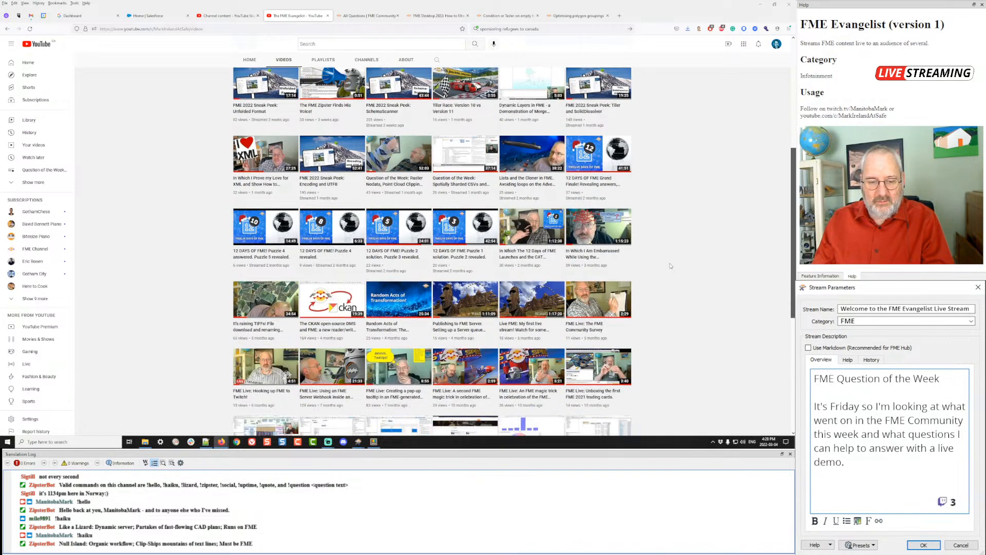
click(268, 393)
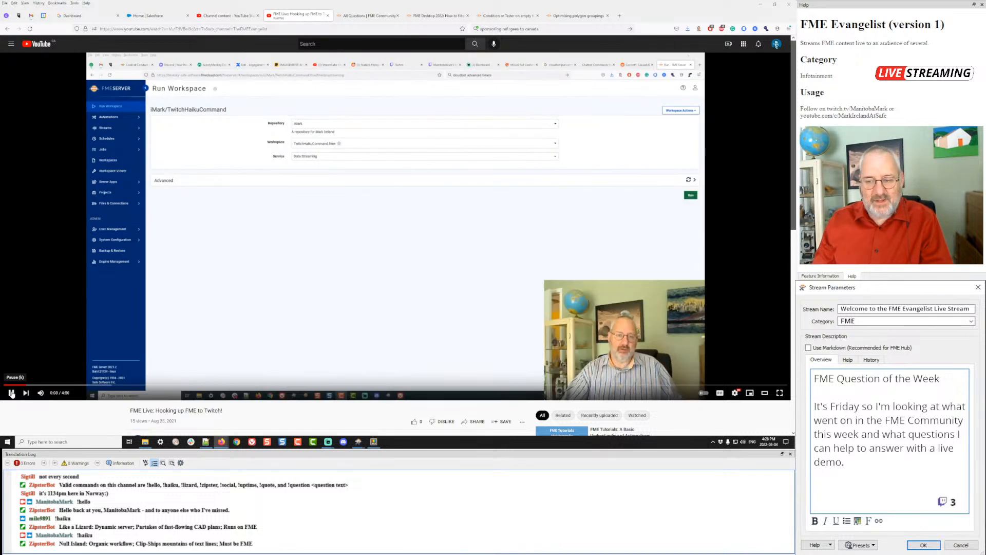
- Pause the Twitch video and go back to the FME Community All Questions tab
click(10, 392)
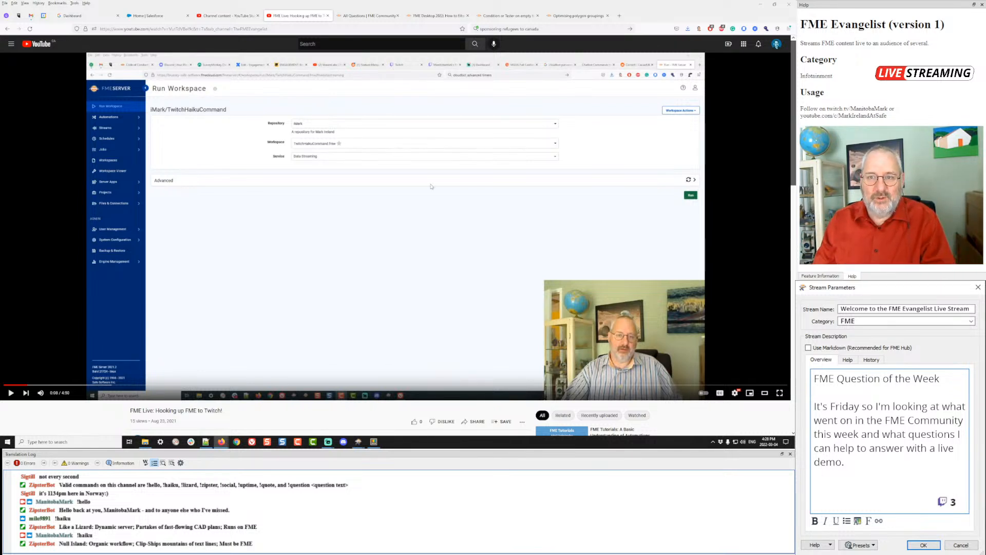
click(371, 16)
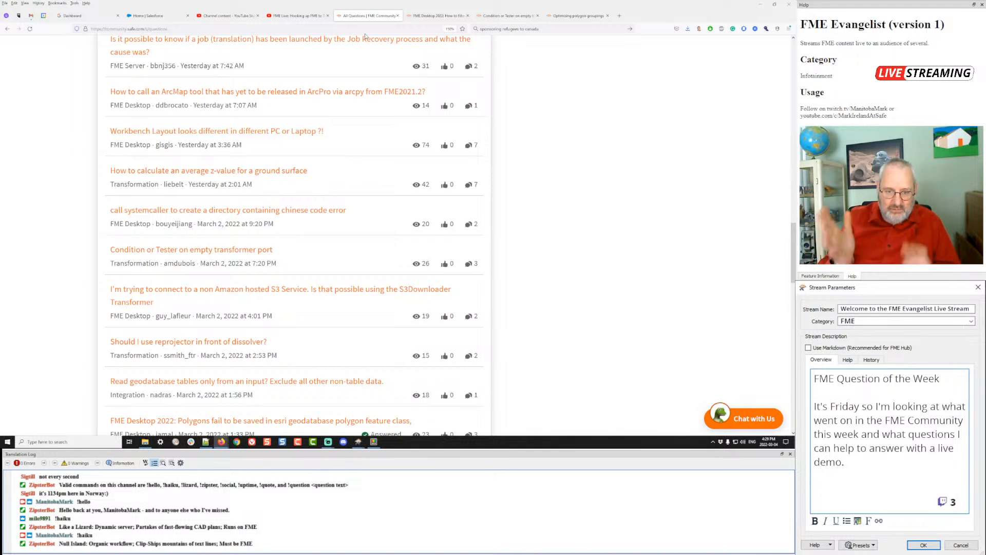
- Load the FME Community home page in a new tab and open the FME's Favourite Transformer article
click(620, 16)
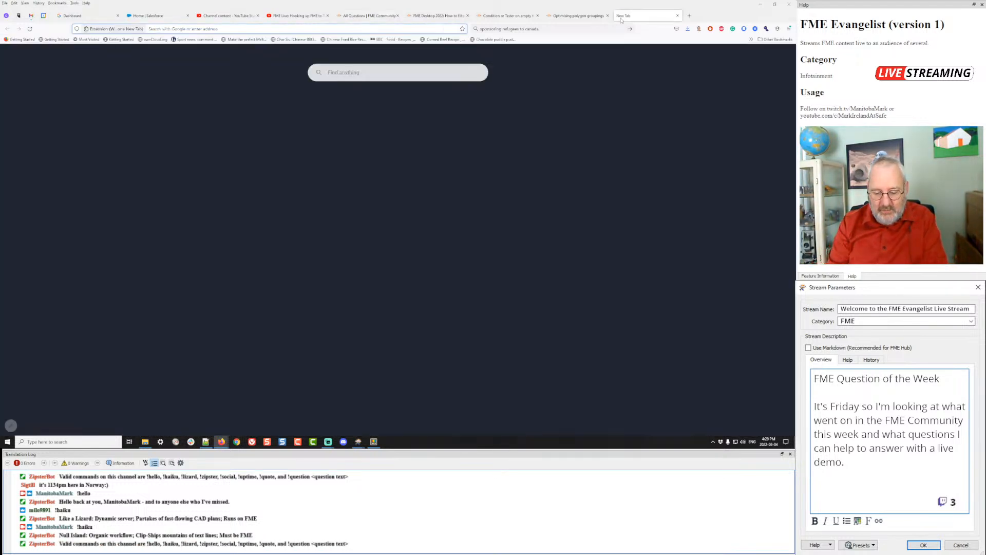
text(community.safe.com/)
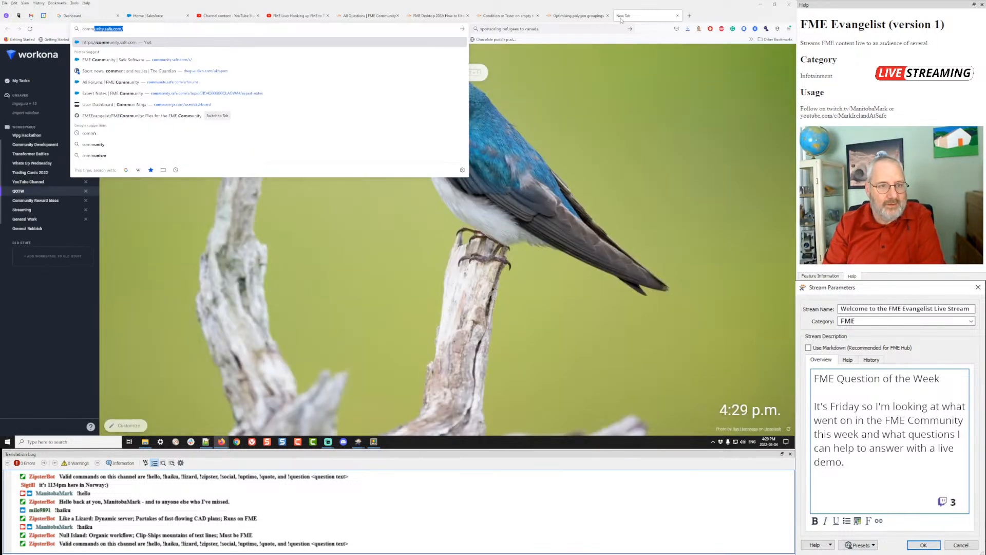
key(Down)
key(Return)
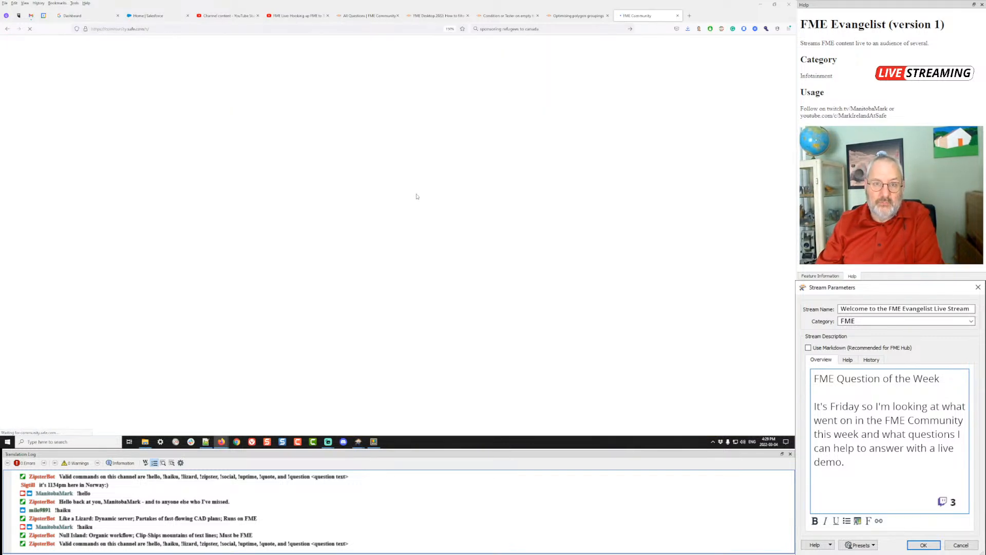
scroll(415, 196, down, 6)
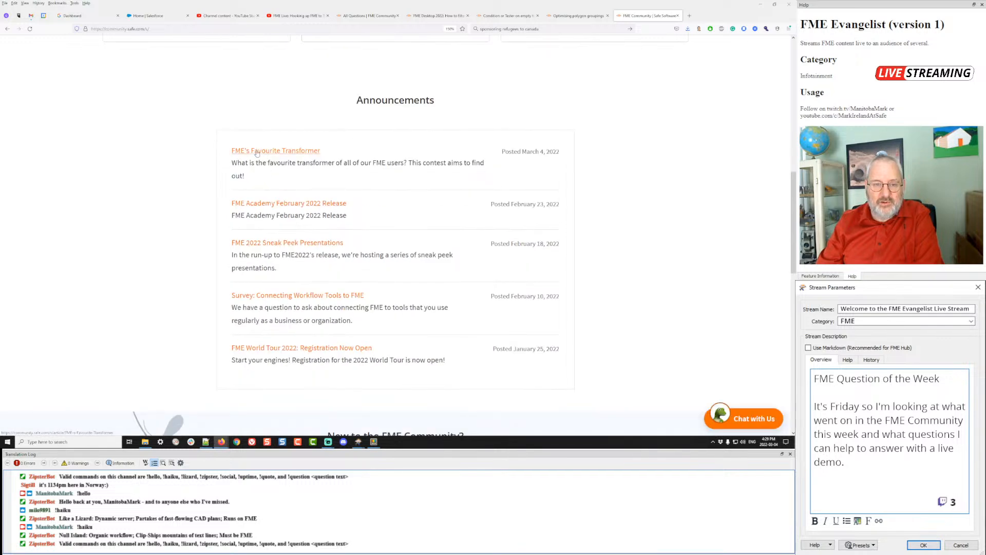
click(257, 151)
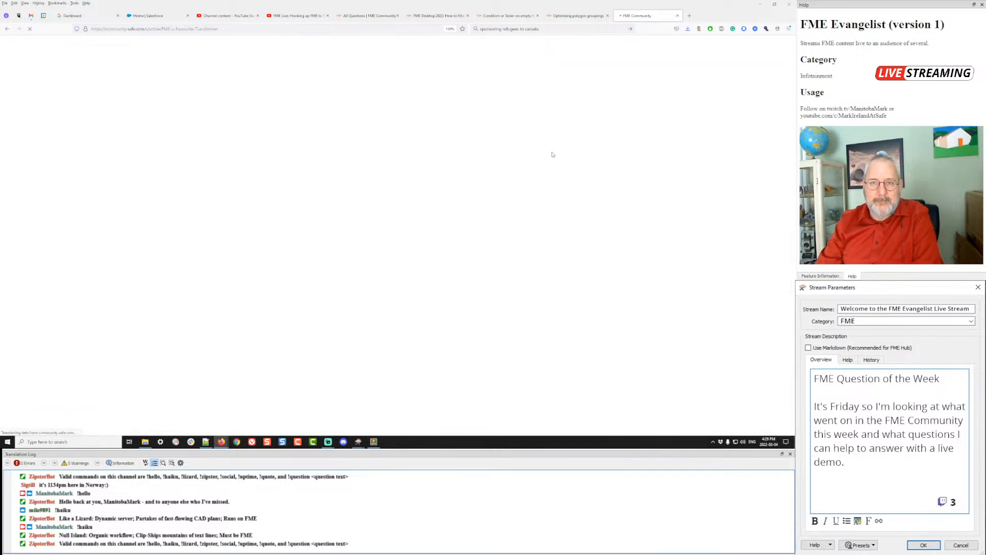
scroll(553, 154, down, 2)
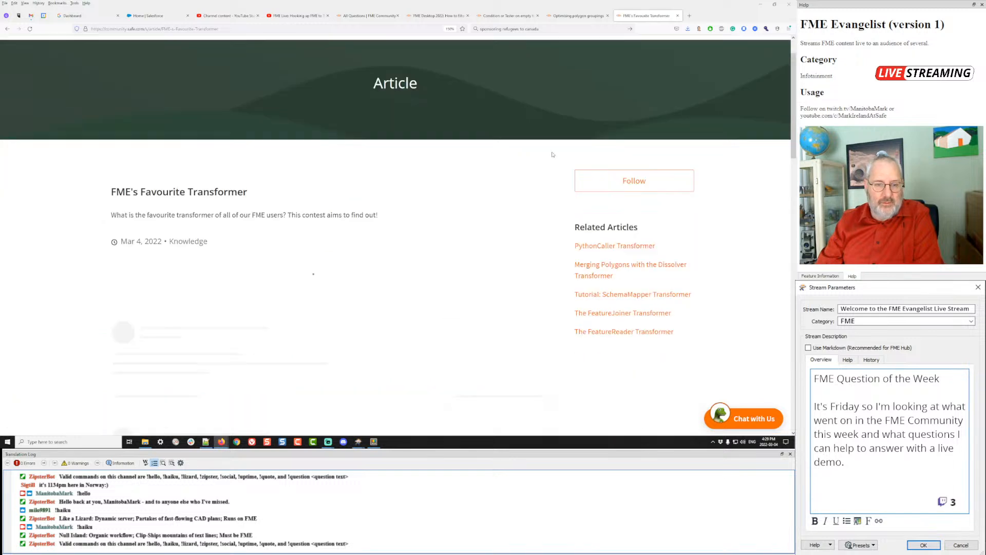
- Reset the page zoom to 100%, copy the article's address into the stream chat, and scroll to the Rules
click(450, 29)
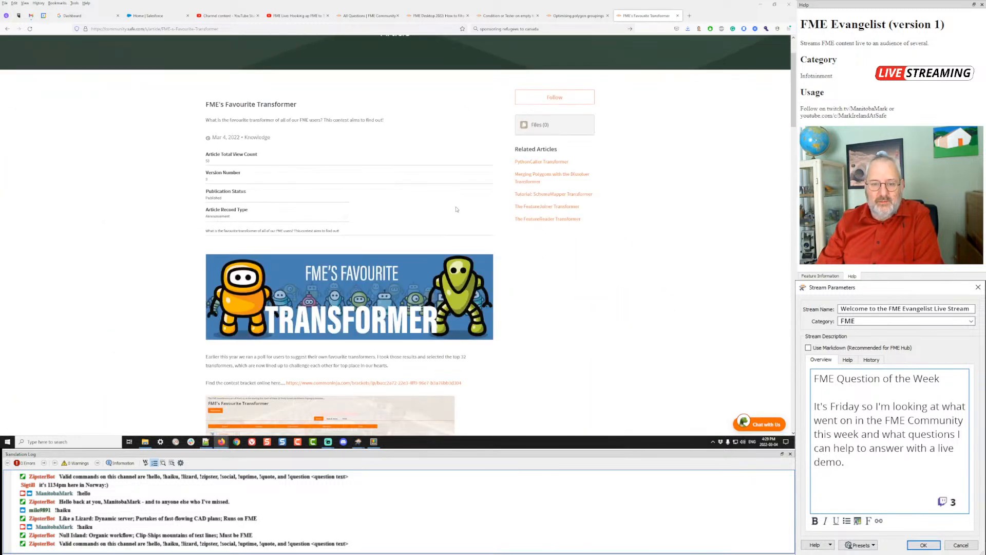
scroll(339, 134, down, 1)
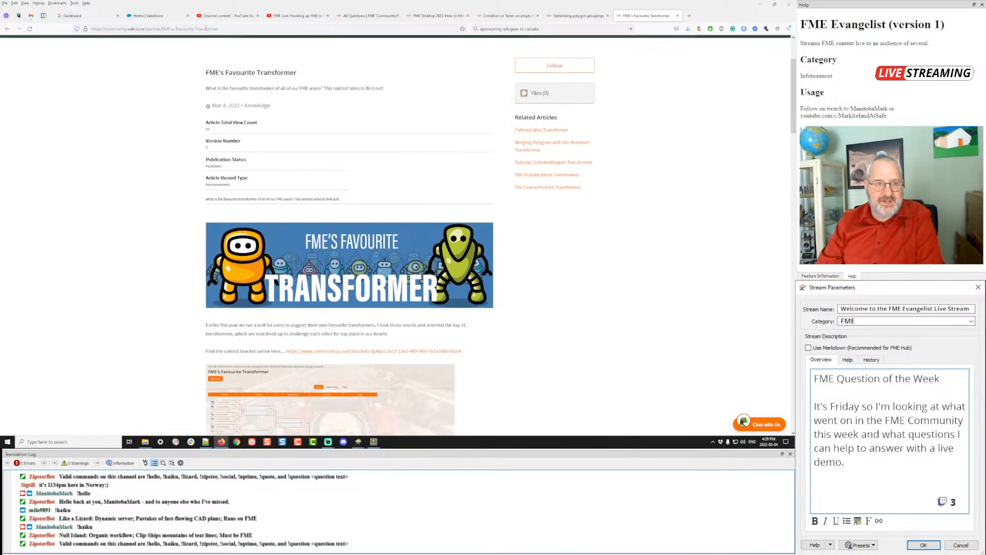
click(207, 29)
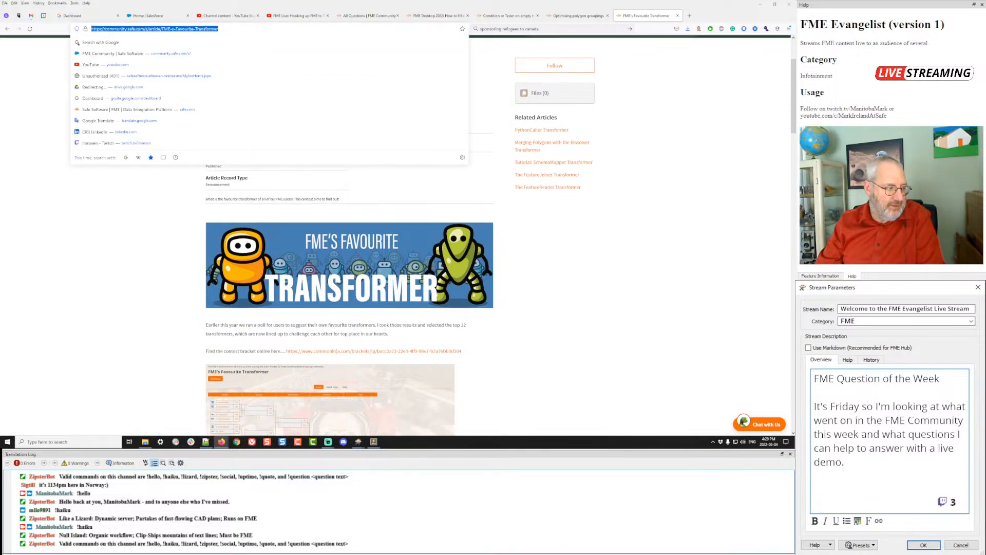
key(alt+Tab)
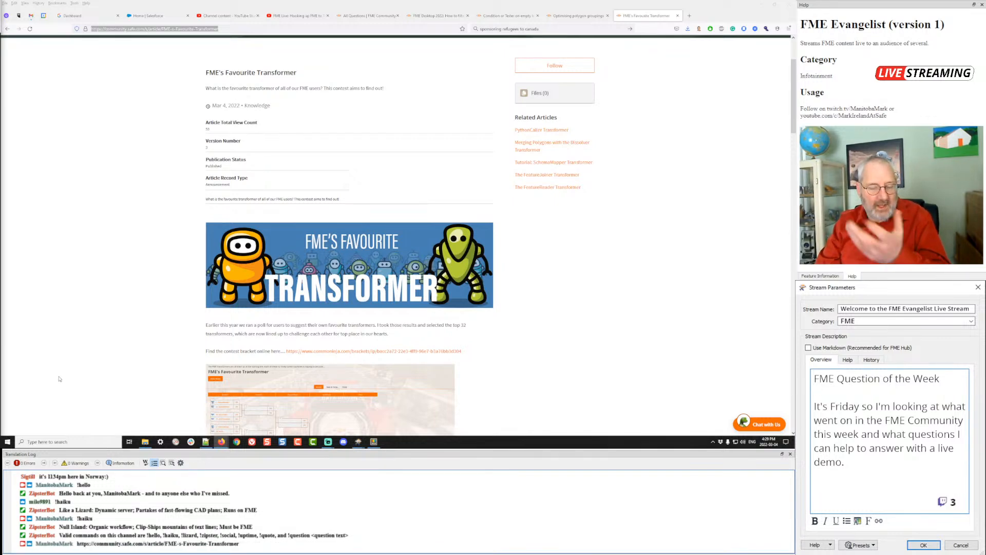
scroll(498, 280, down, 1)
scroll(497, 281, down, 5)
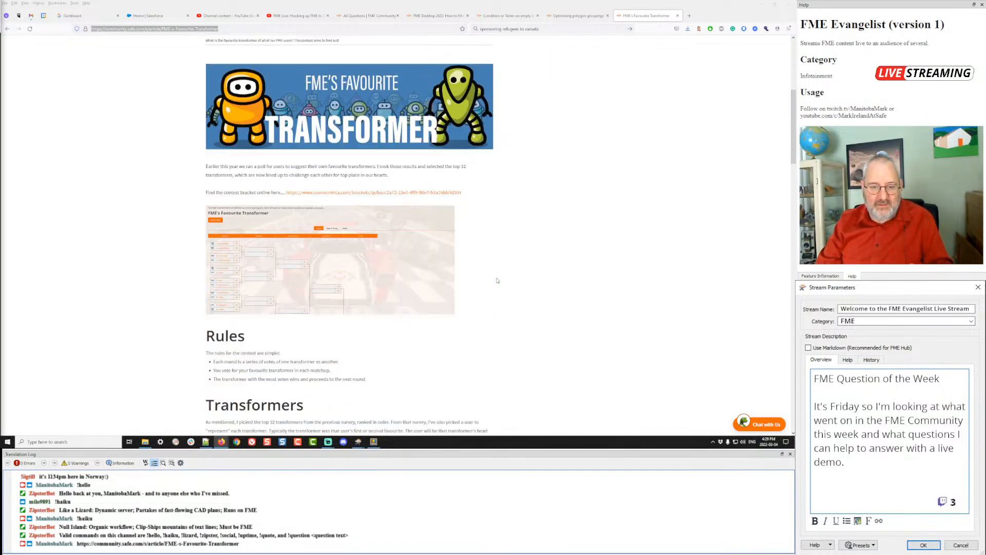
- Open the contest bracket, try Vote Now, dismiss the notice, and view Game 8: HTTPCaller versus Sampler
click(382, 194)
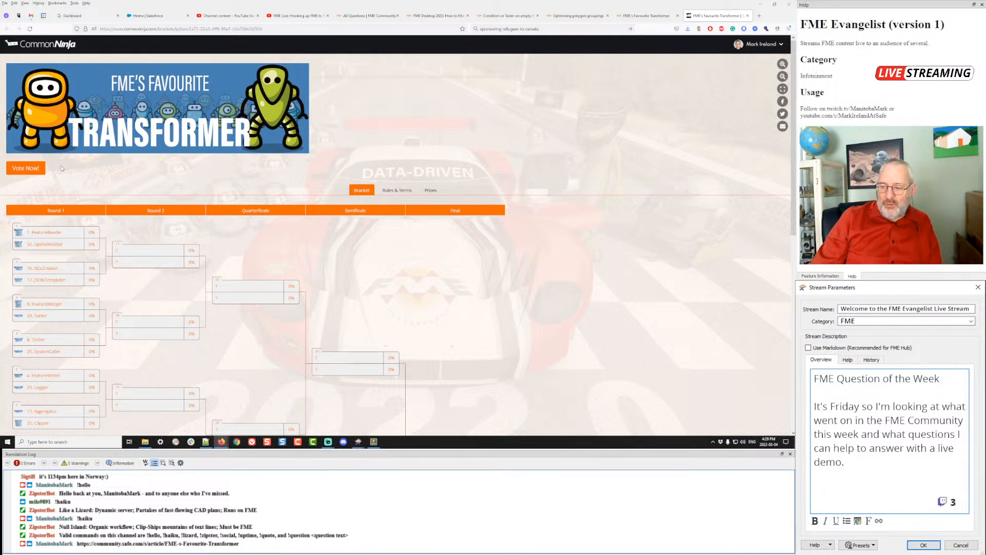
click(27, 169)
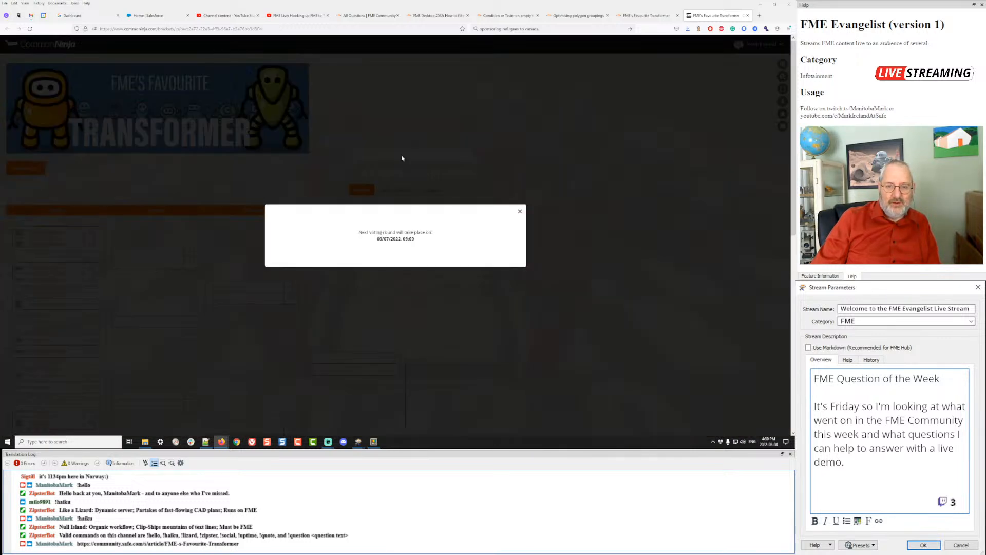
click(520, 212)
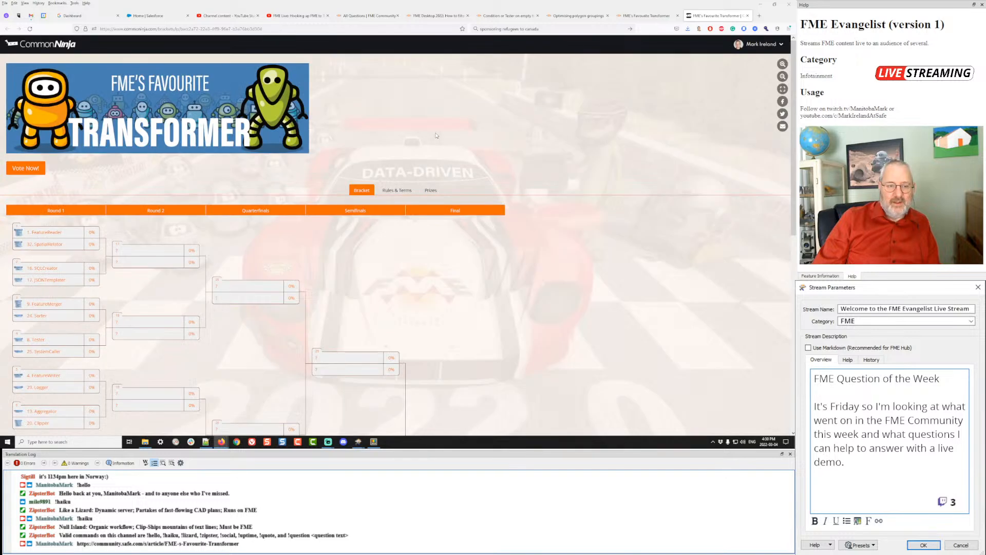
scroll(436, 135, down, 2)
scroll(436, 135, down, 3)
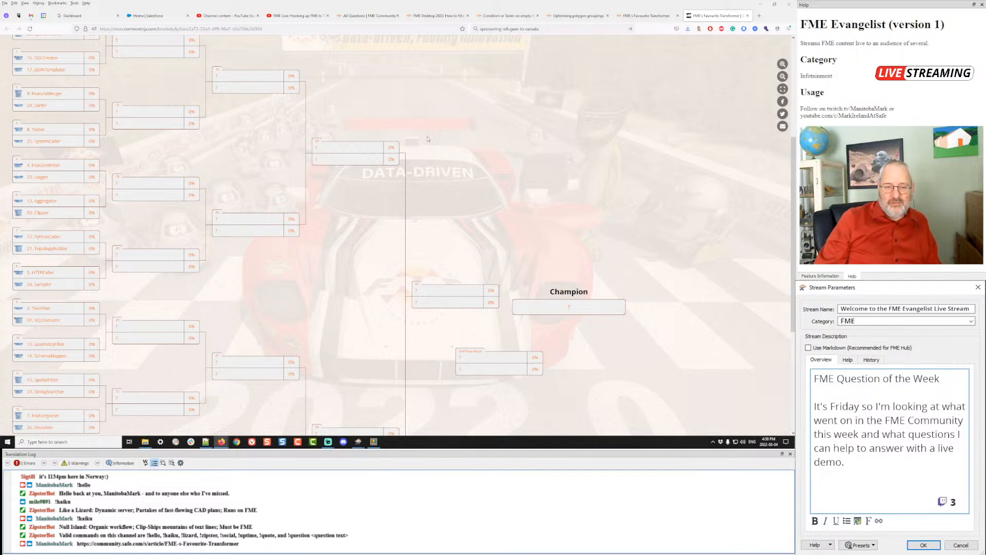
click(45, 280)
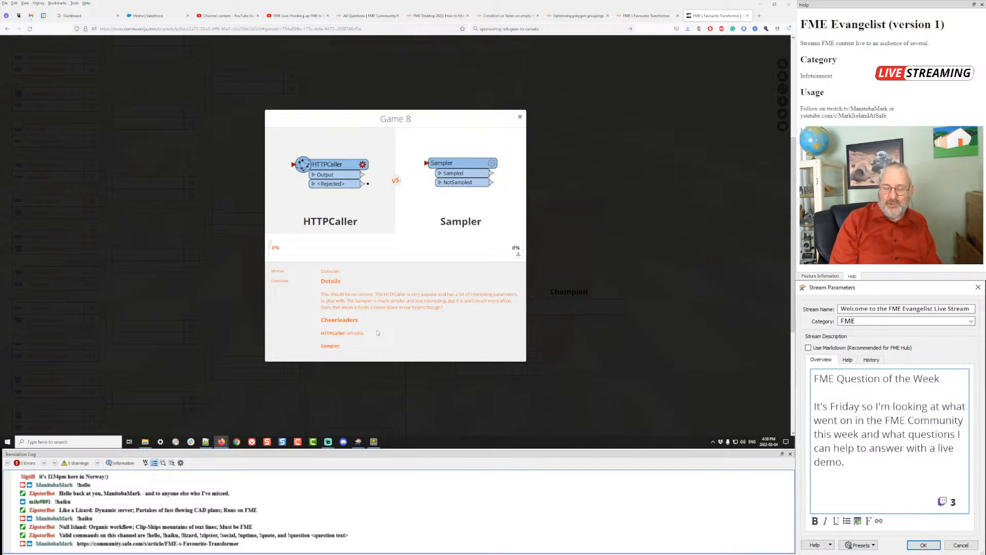
- Read the HTTPCaller entry's description, close it and the Game 8 details, and scroll back to the top
click(339, 176)
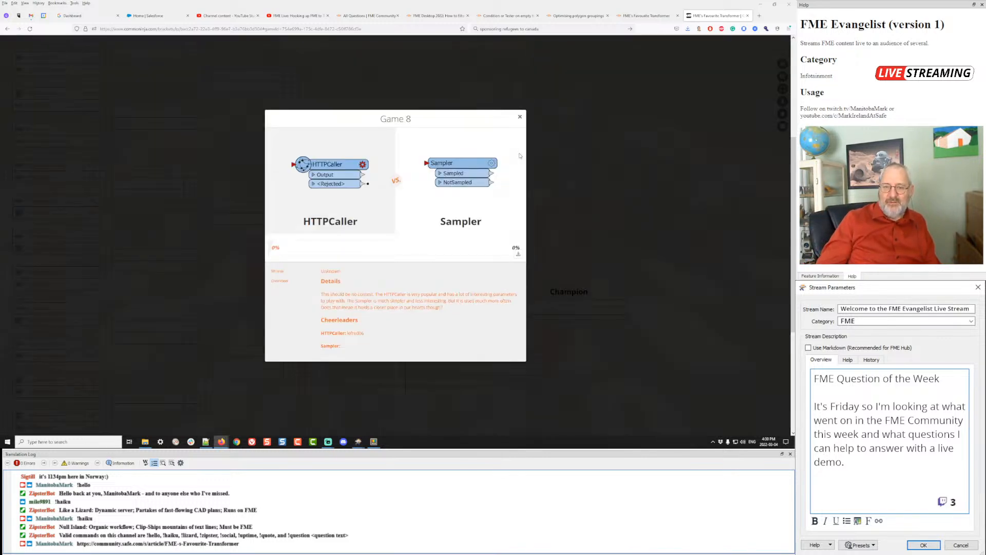
click(520, 153)
click(520, 118)
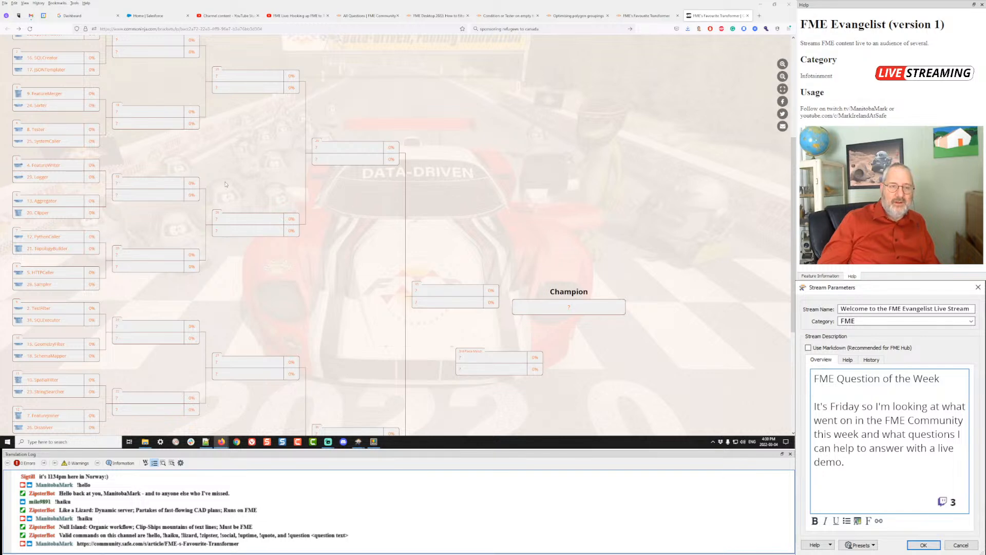
scroll(224, 184, up, 3)
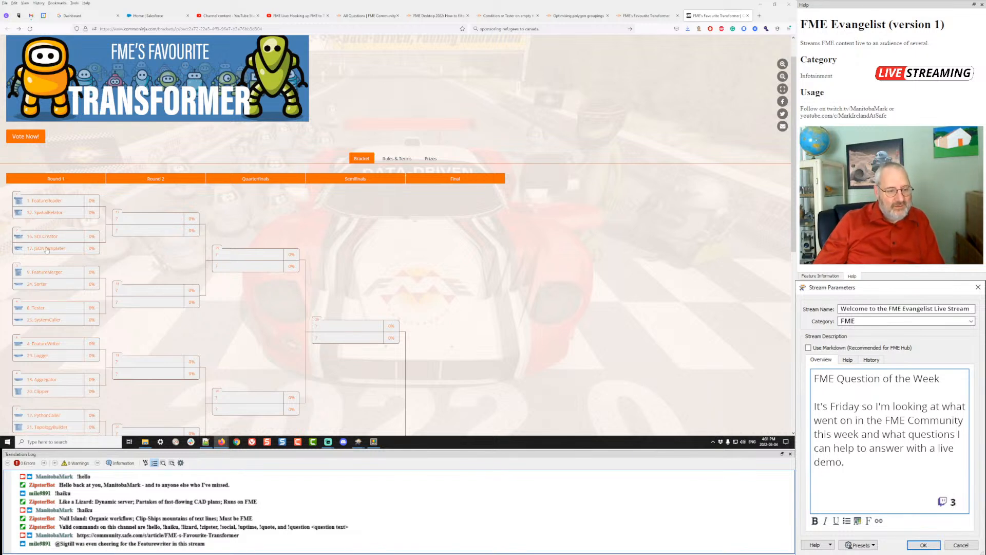
click(60, 345)
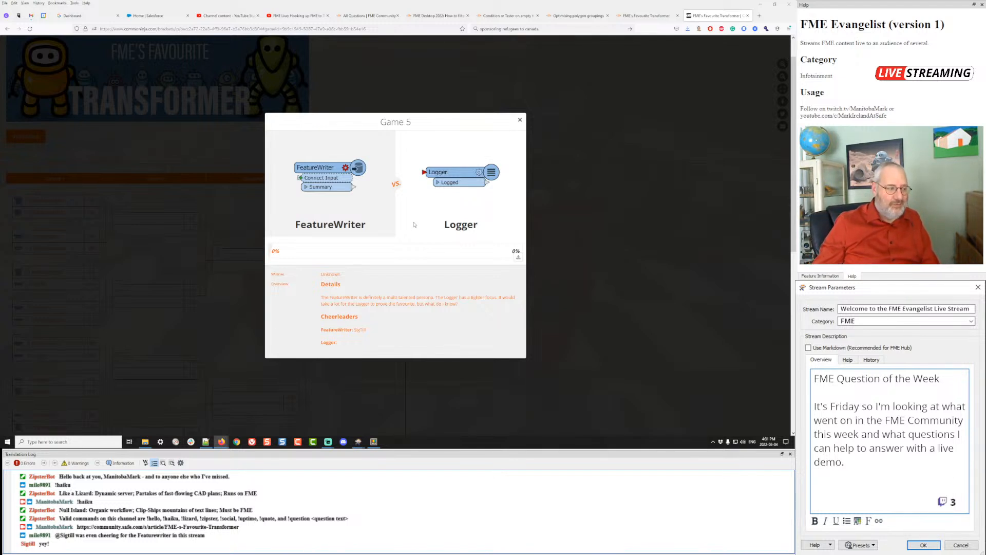
click(521, 121)
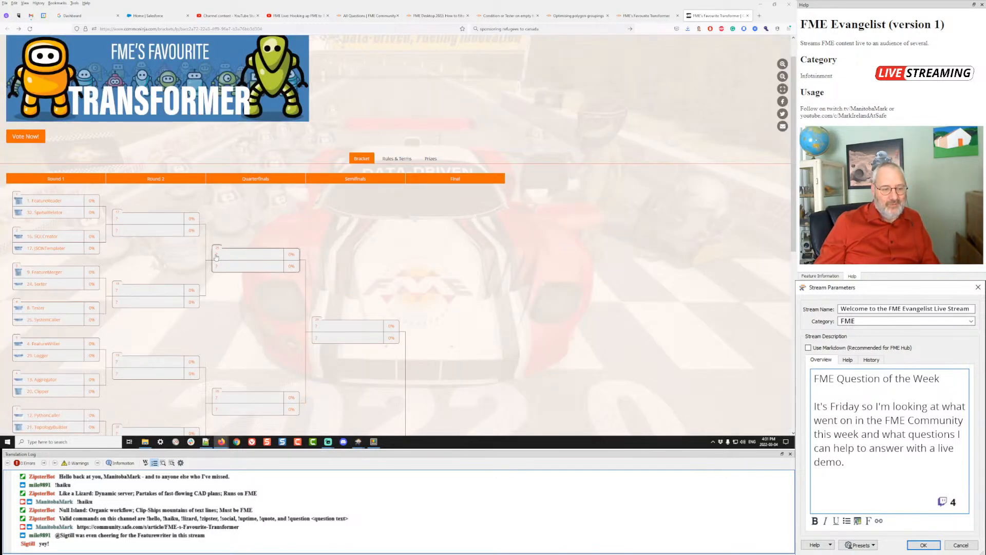
scroll(215, 260, down, 1)
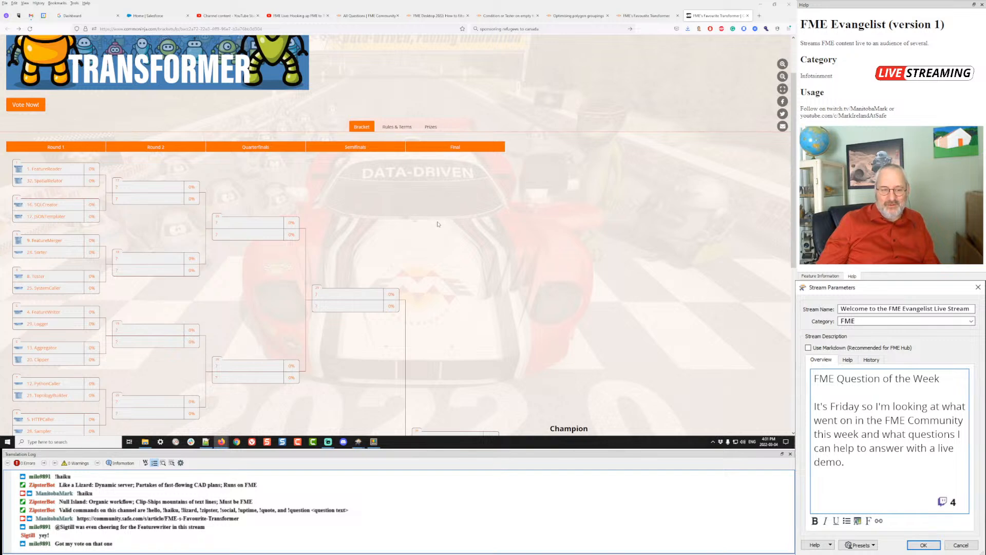
scroll(439, 224, down, 3)
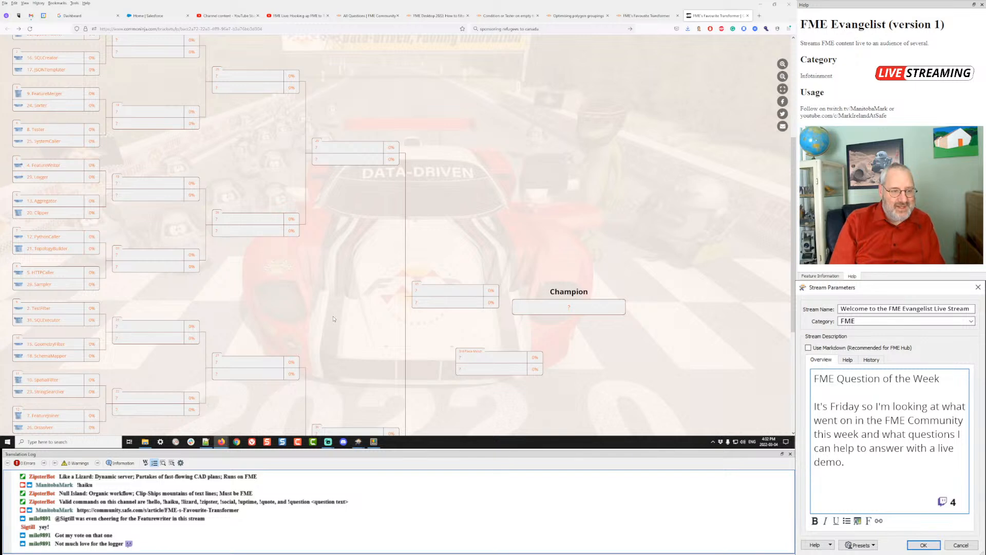
scroll(333, 318, down, 3)
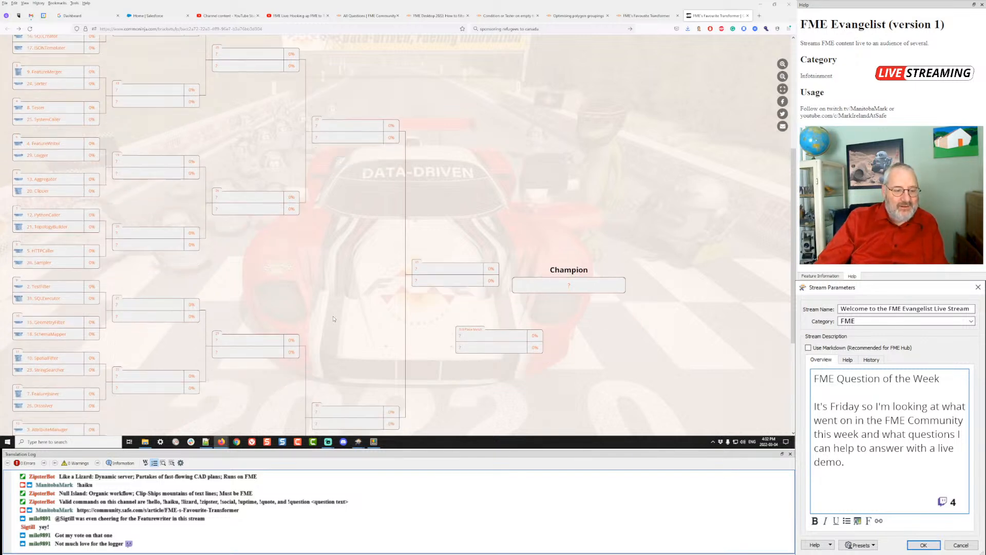
scroll(333, 318, down, 1)
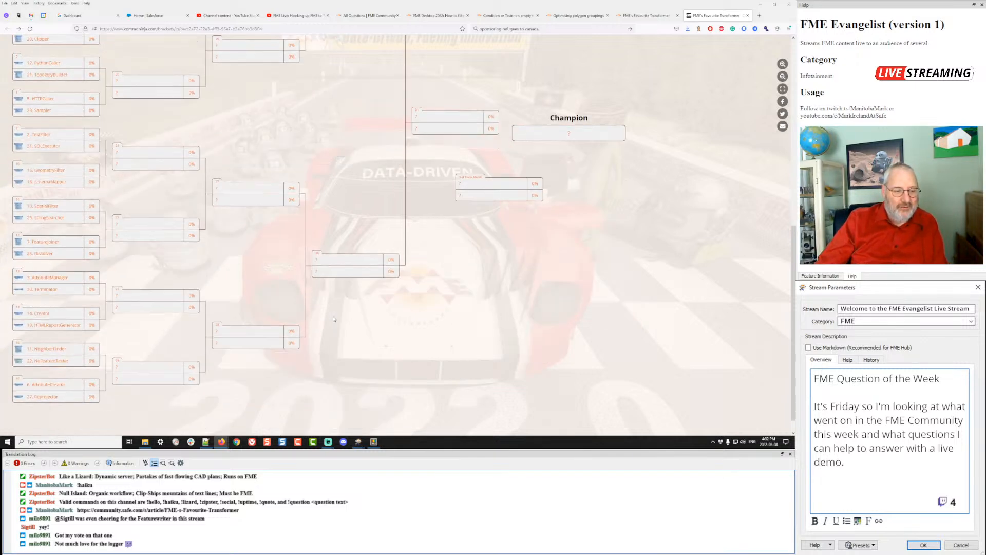
scroll(333, 319, up, 5)
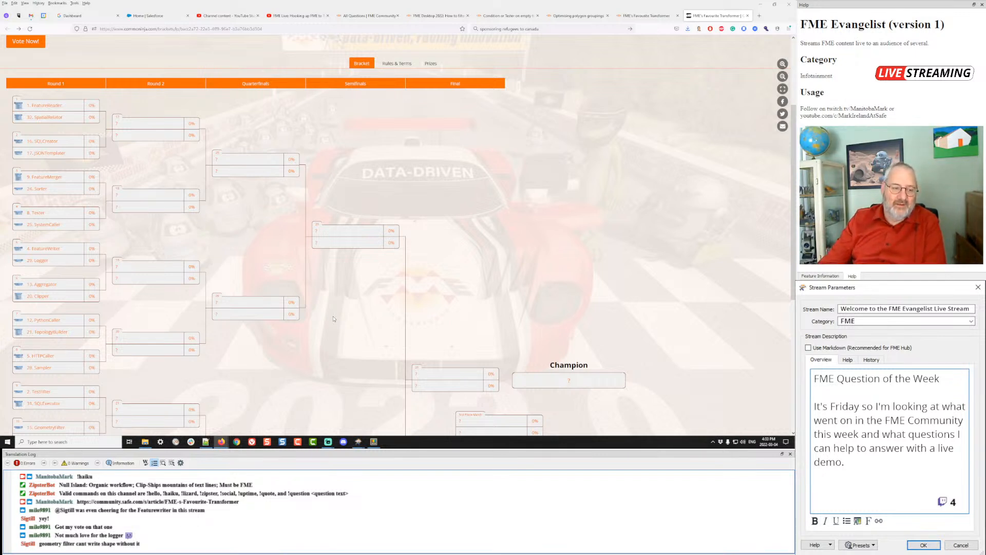
scroll(332, 319, down, 3)
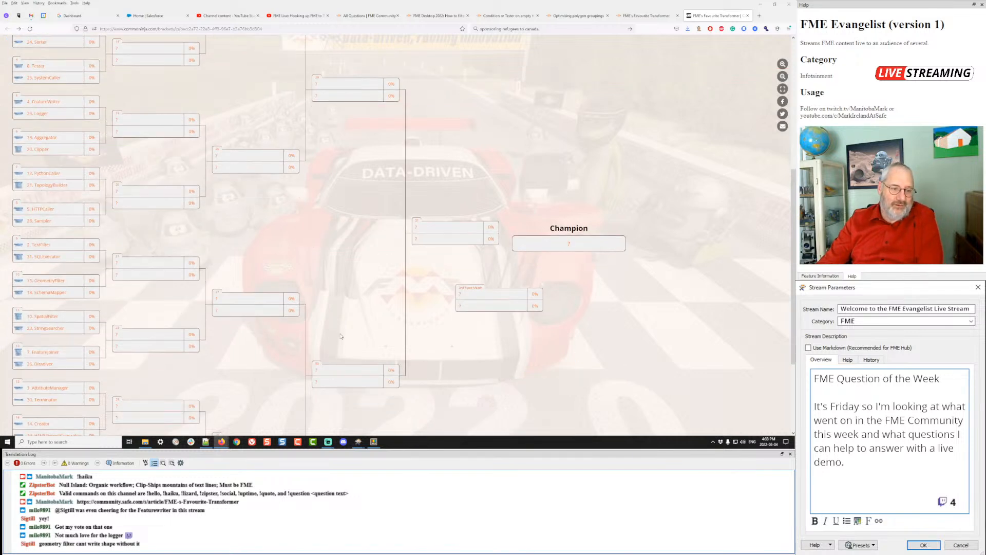
scroll(341, 336, down, 2)
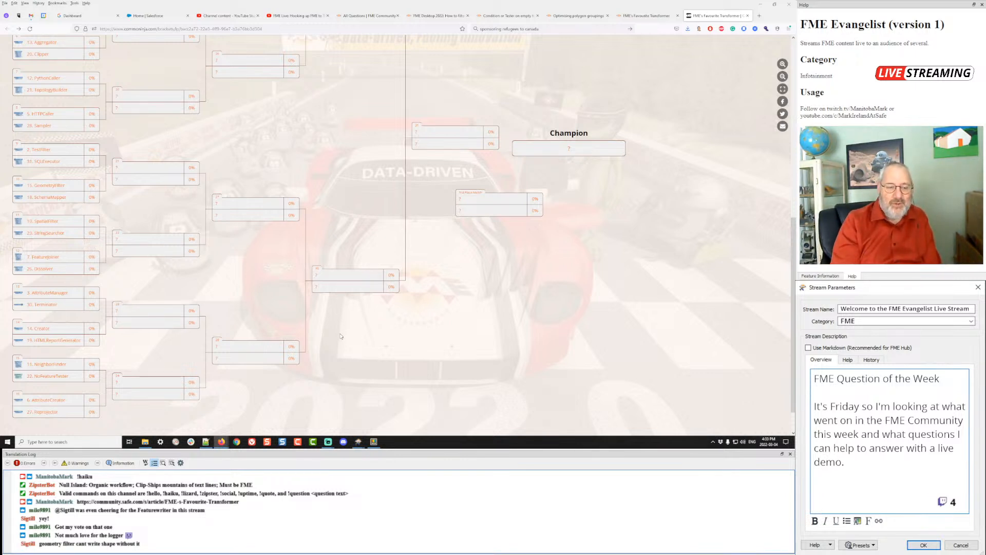
click(59, 377)
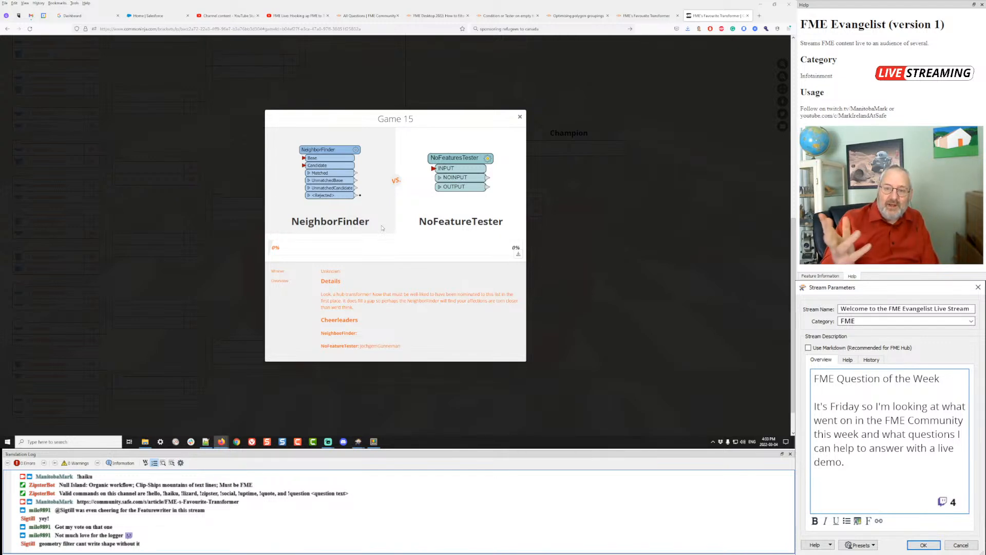
click(519, 117)
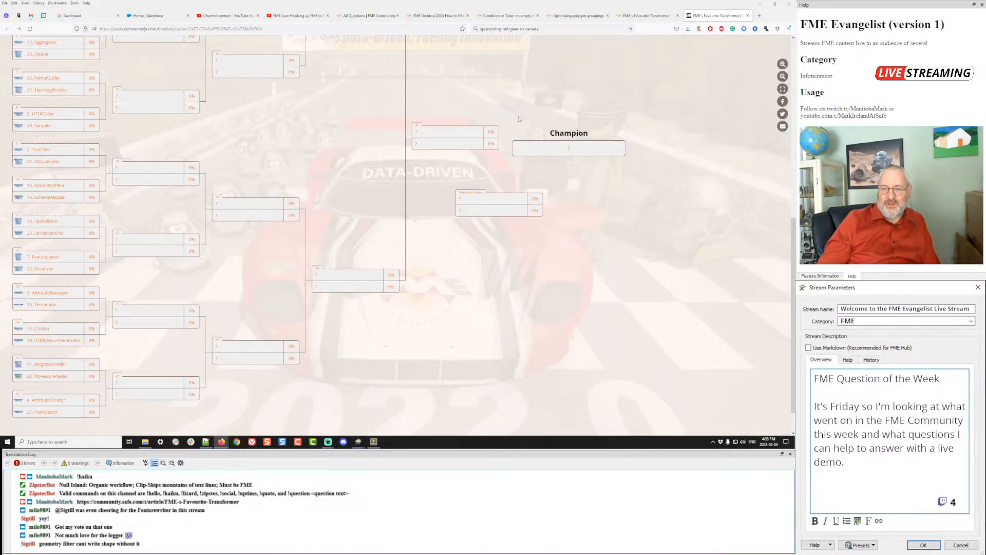
scroll(519, 119, up, 5)
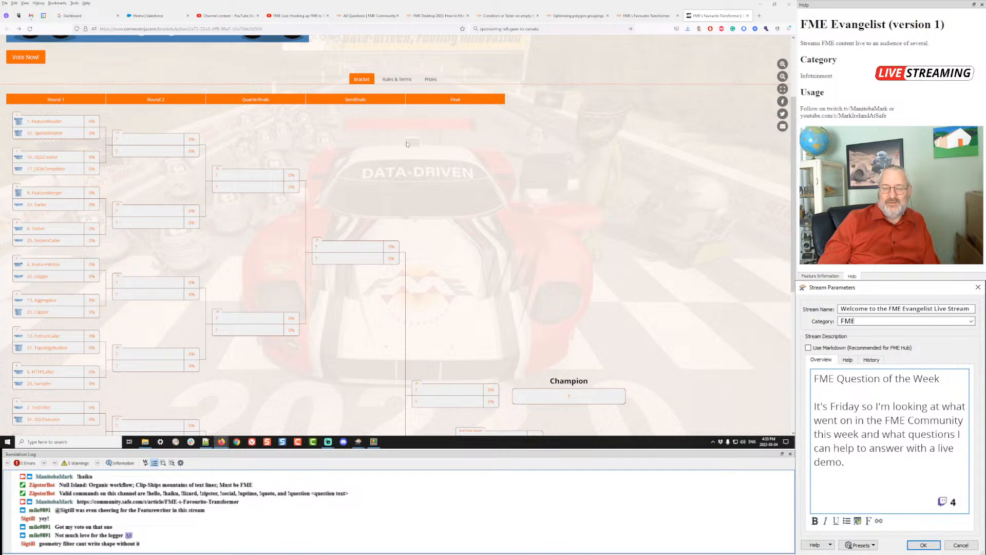
scroll(407, 145, up, 2)
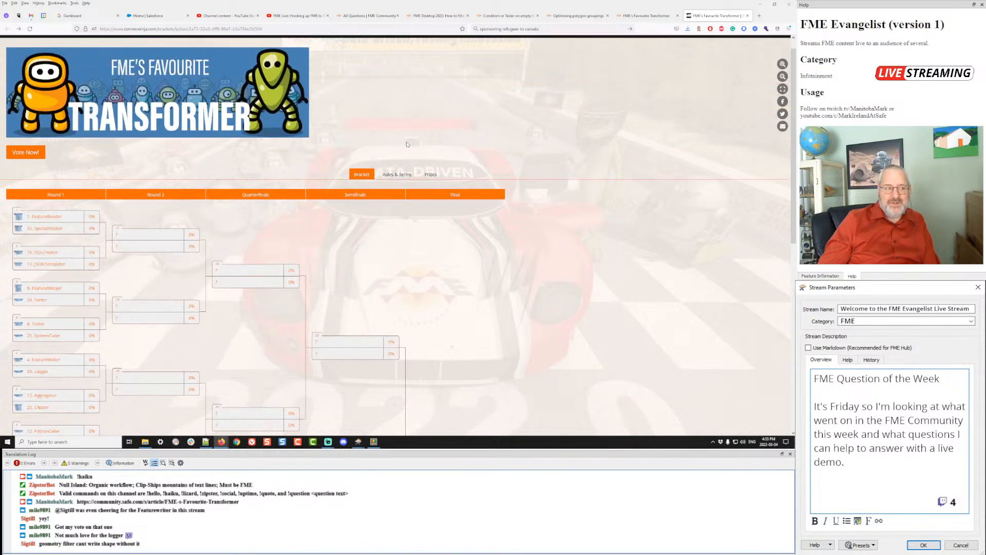